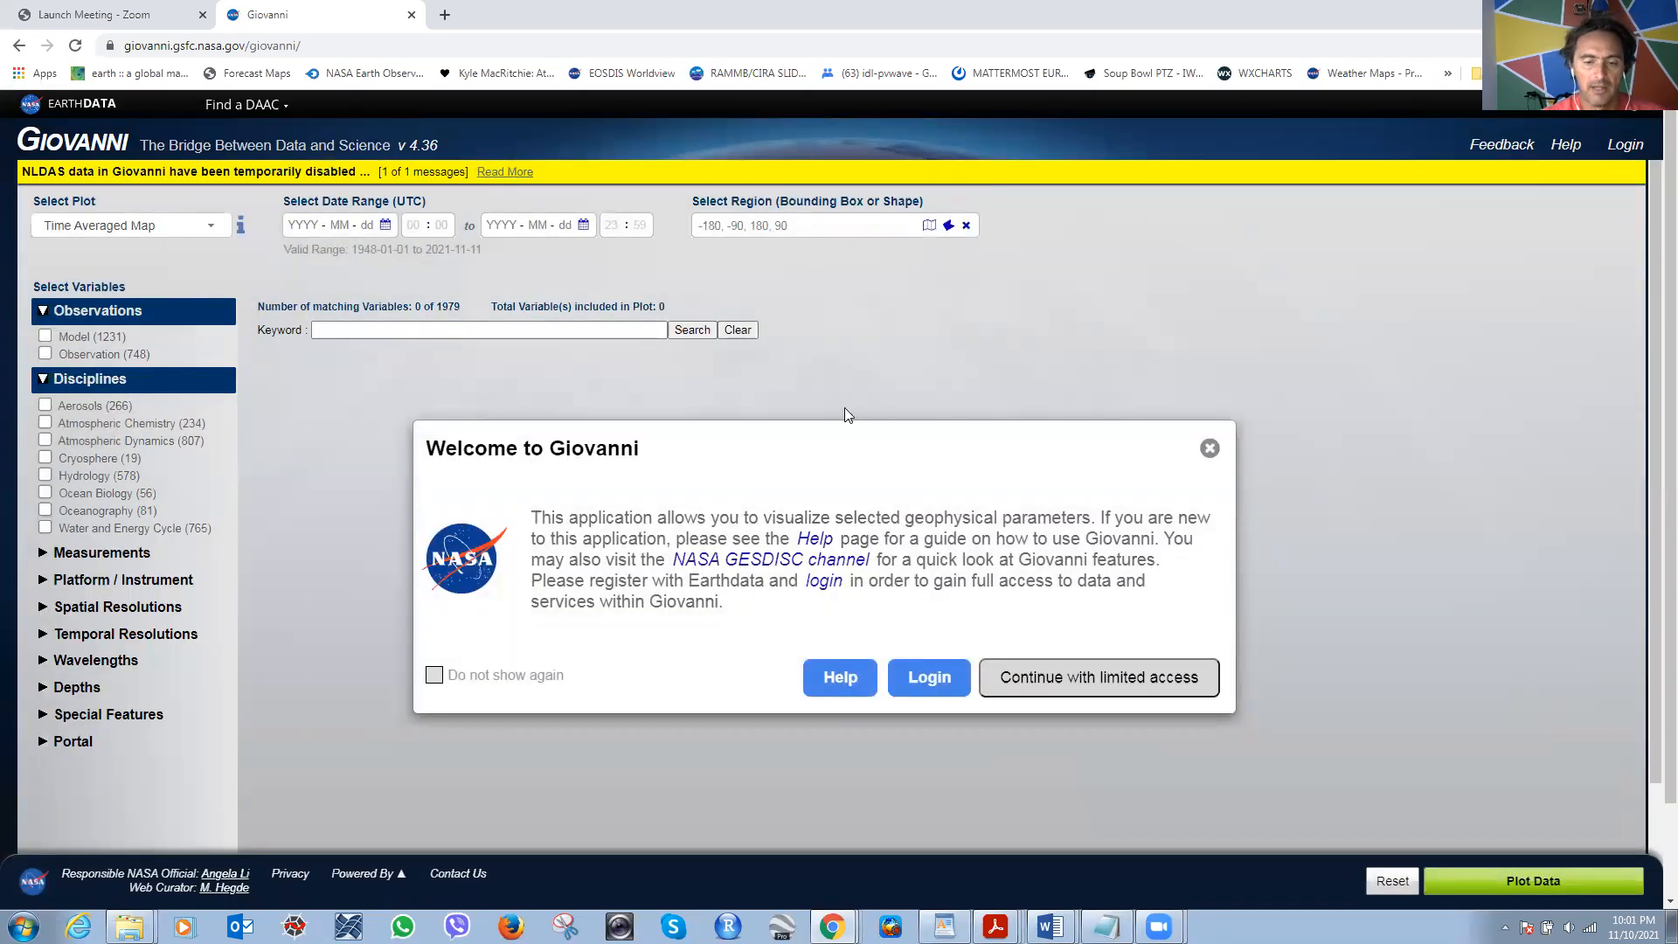
Log in to the Earthdata account with the saved username and the account password.
click(921, 684)
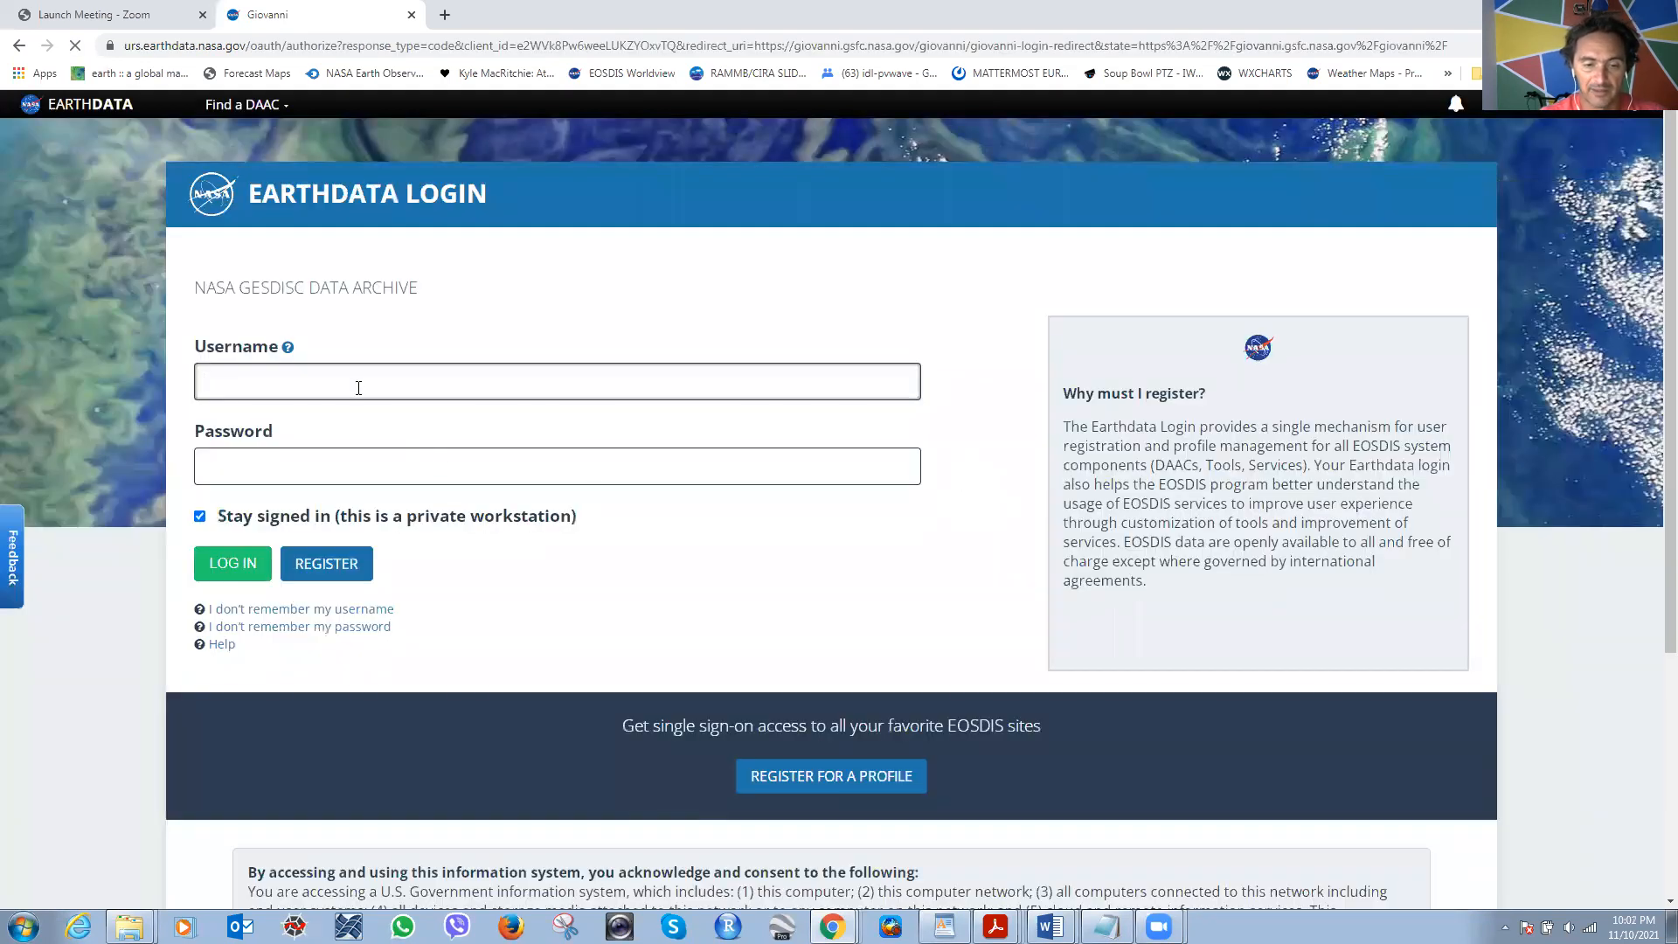
click(358, 388)
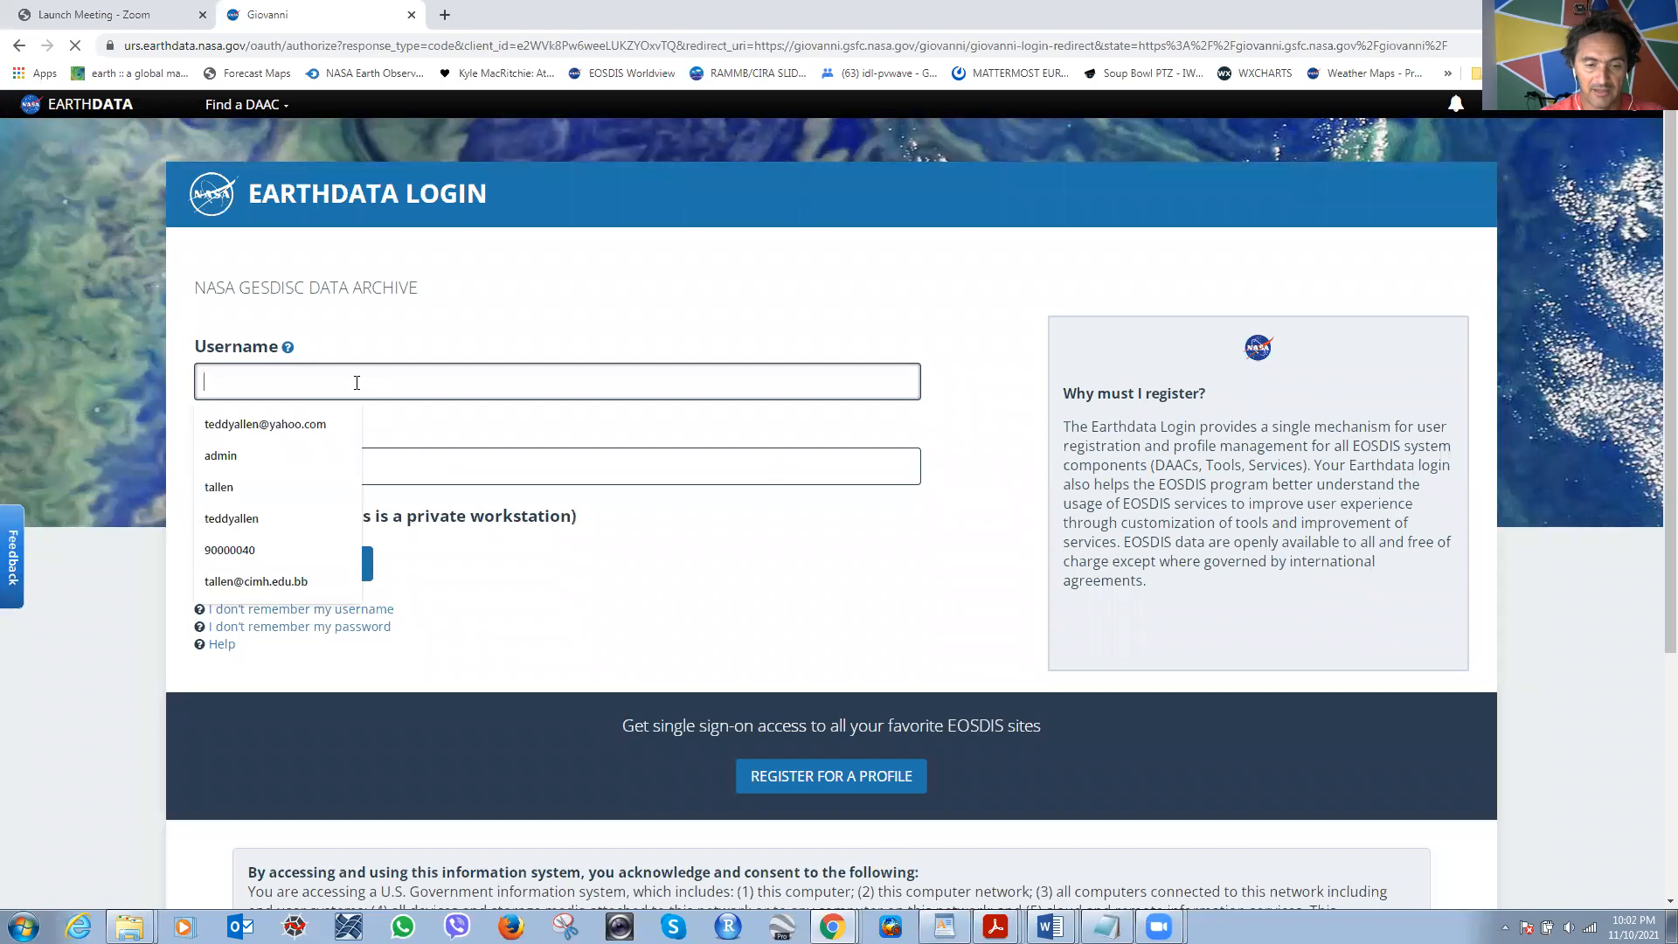
click(331, 421)
click(315, 472)
text(***)
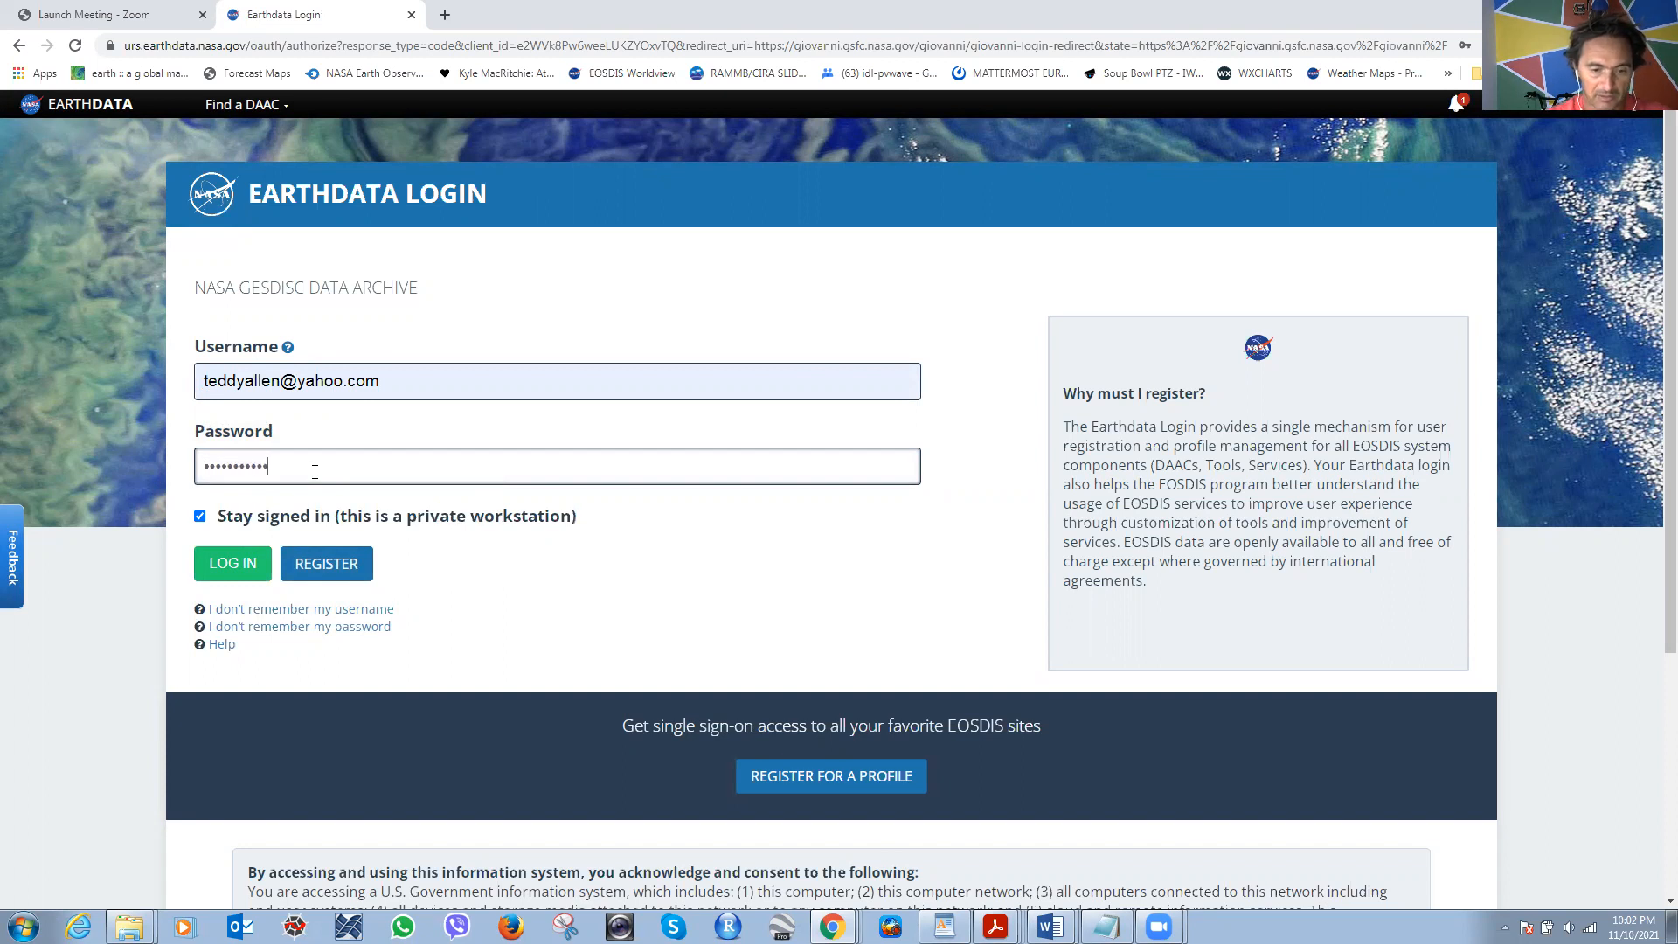
click(233, 562)
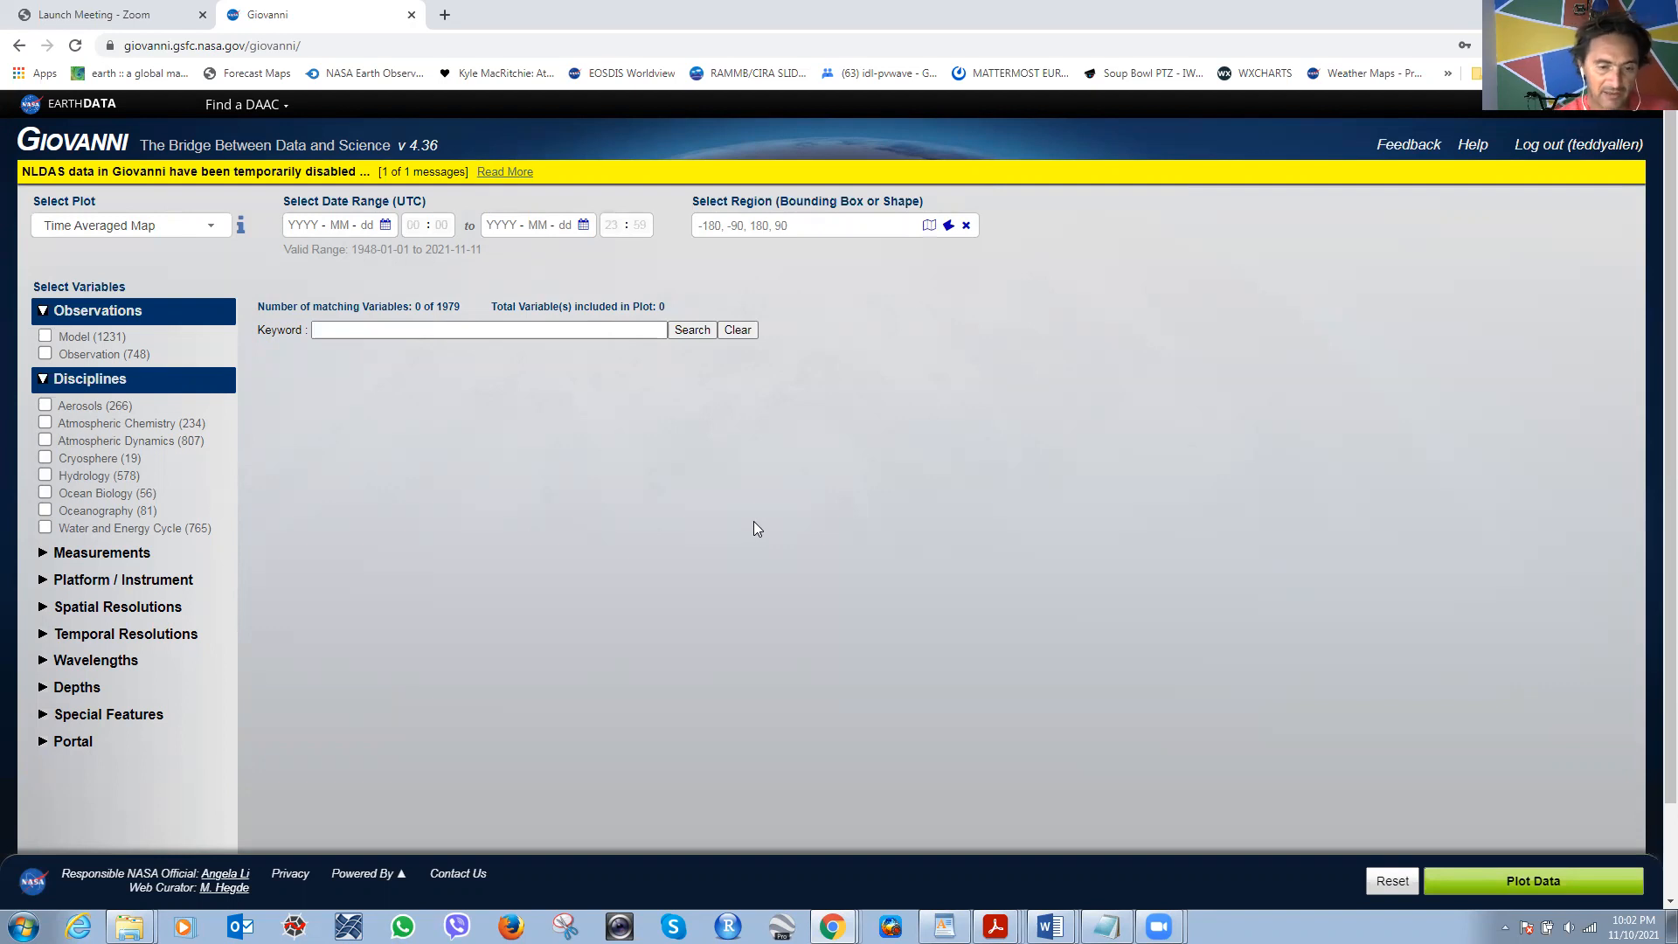
Filter the variables by the Sea Surface Temperature measurement.
click(44, 554)
scroll(77, 584, down, 3)
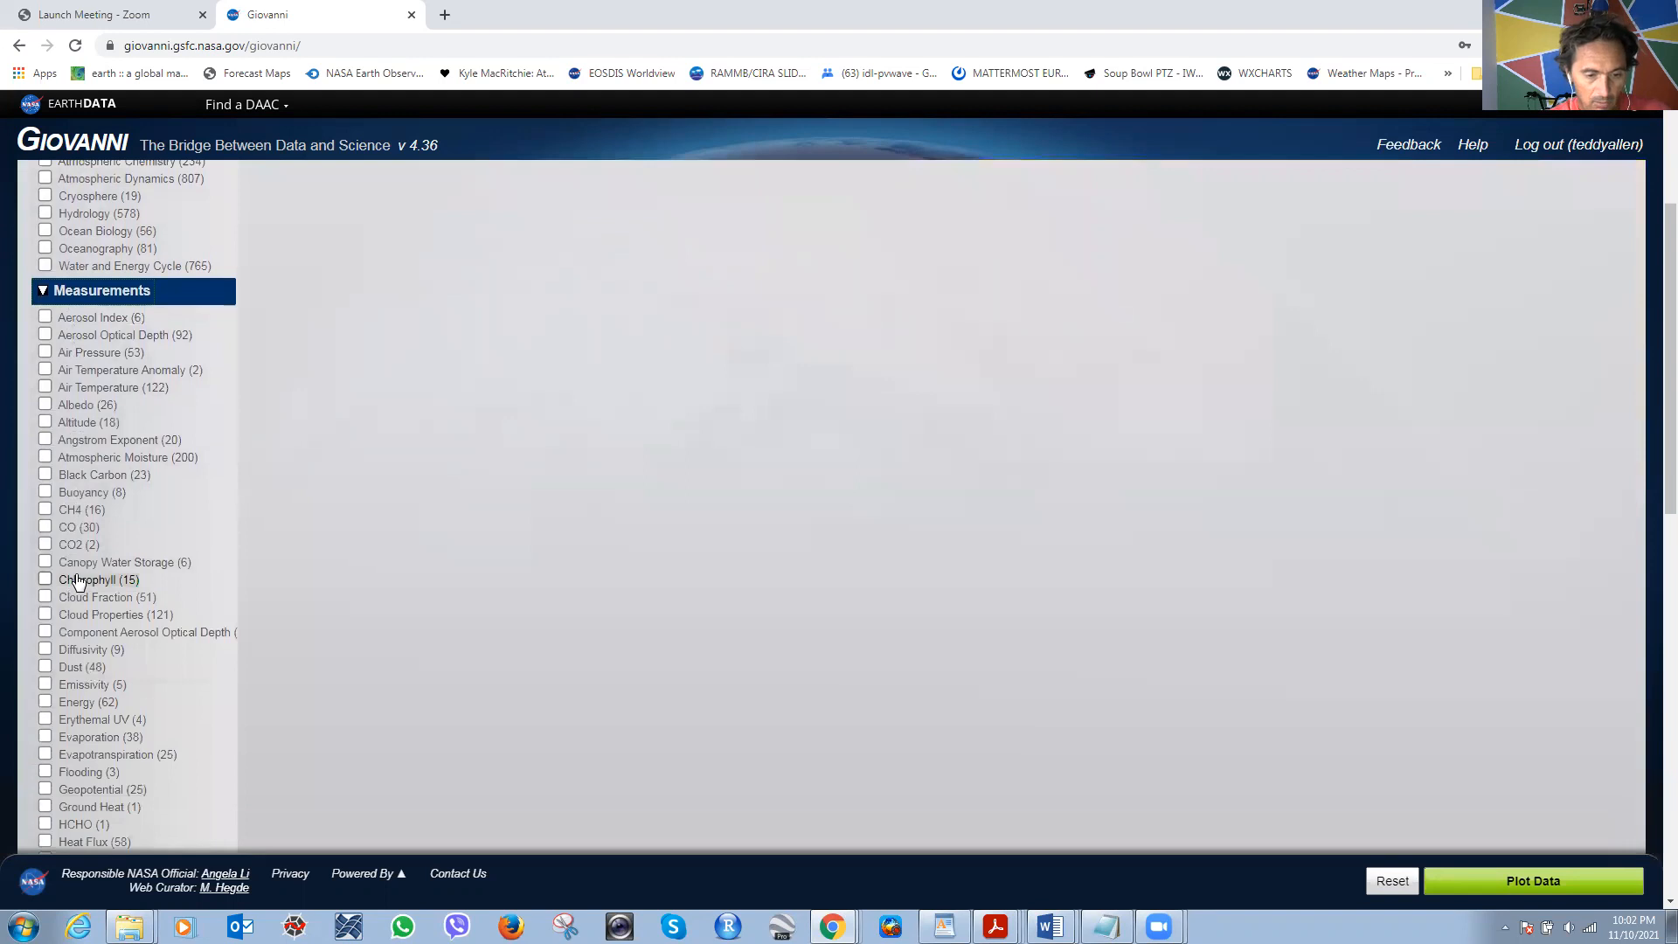
scroll(79, 581, down, 6)
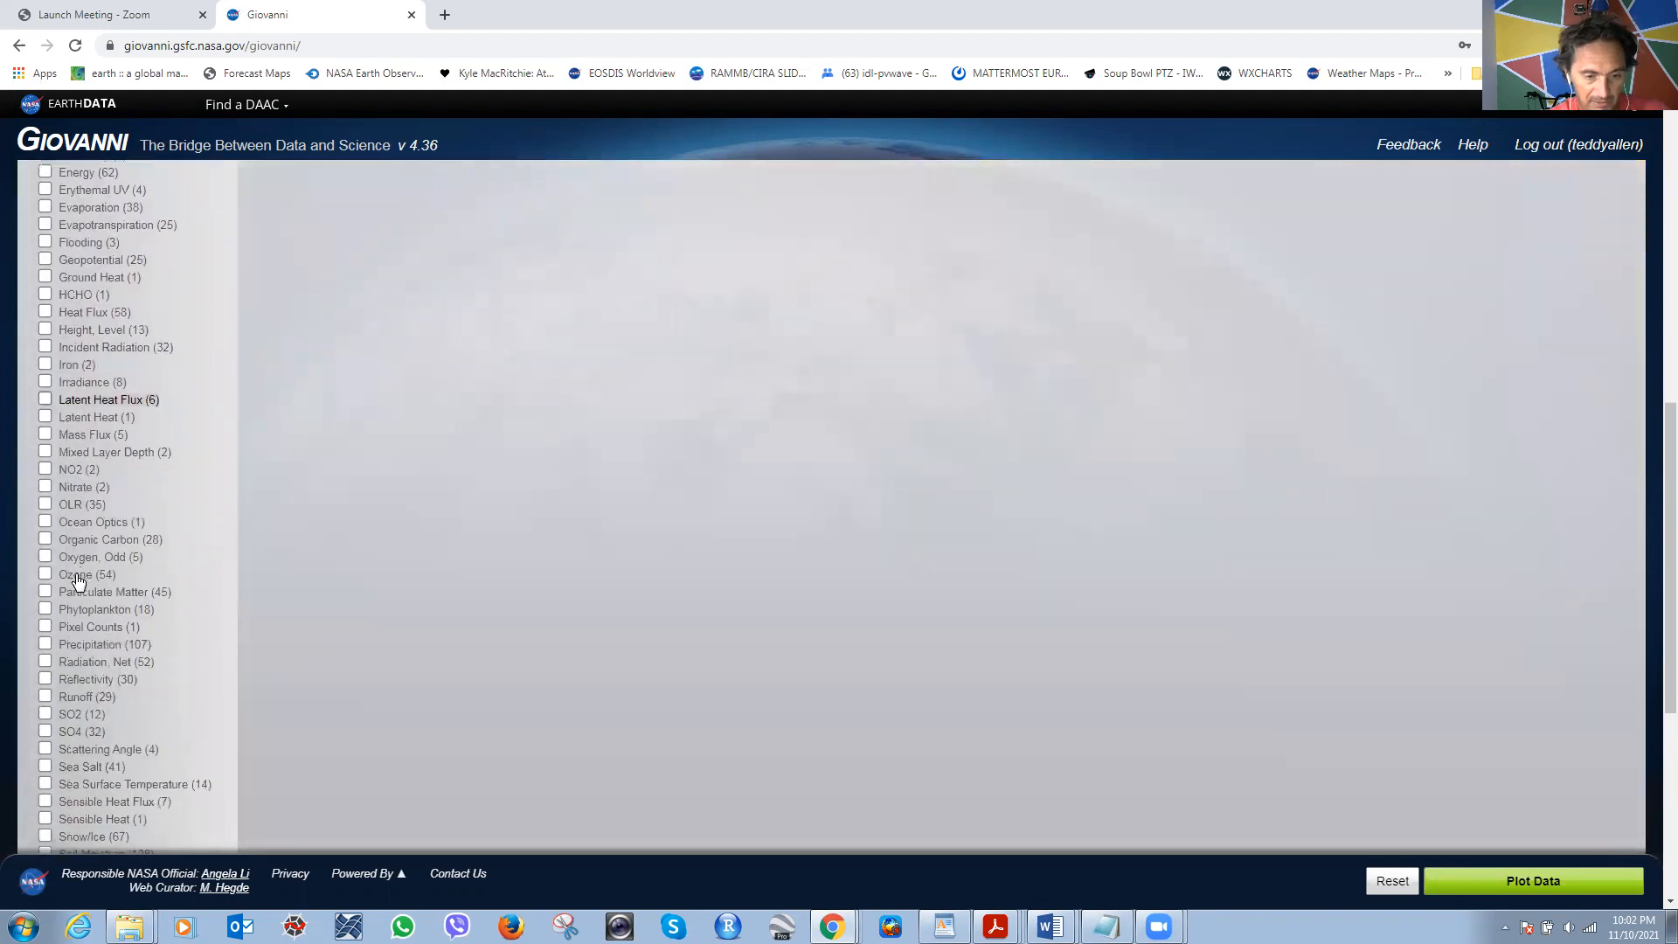
scroll(77, 578, down, 1)
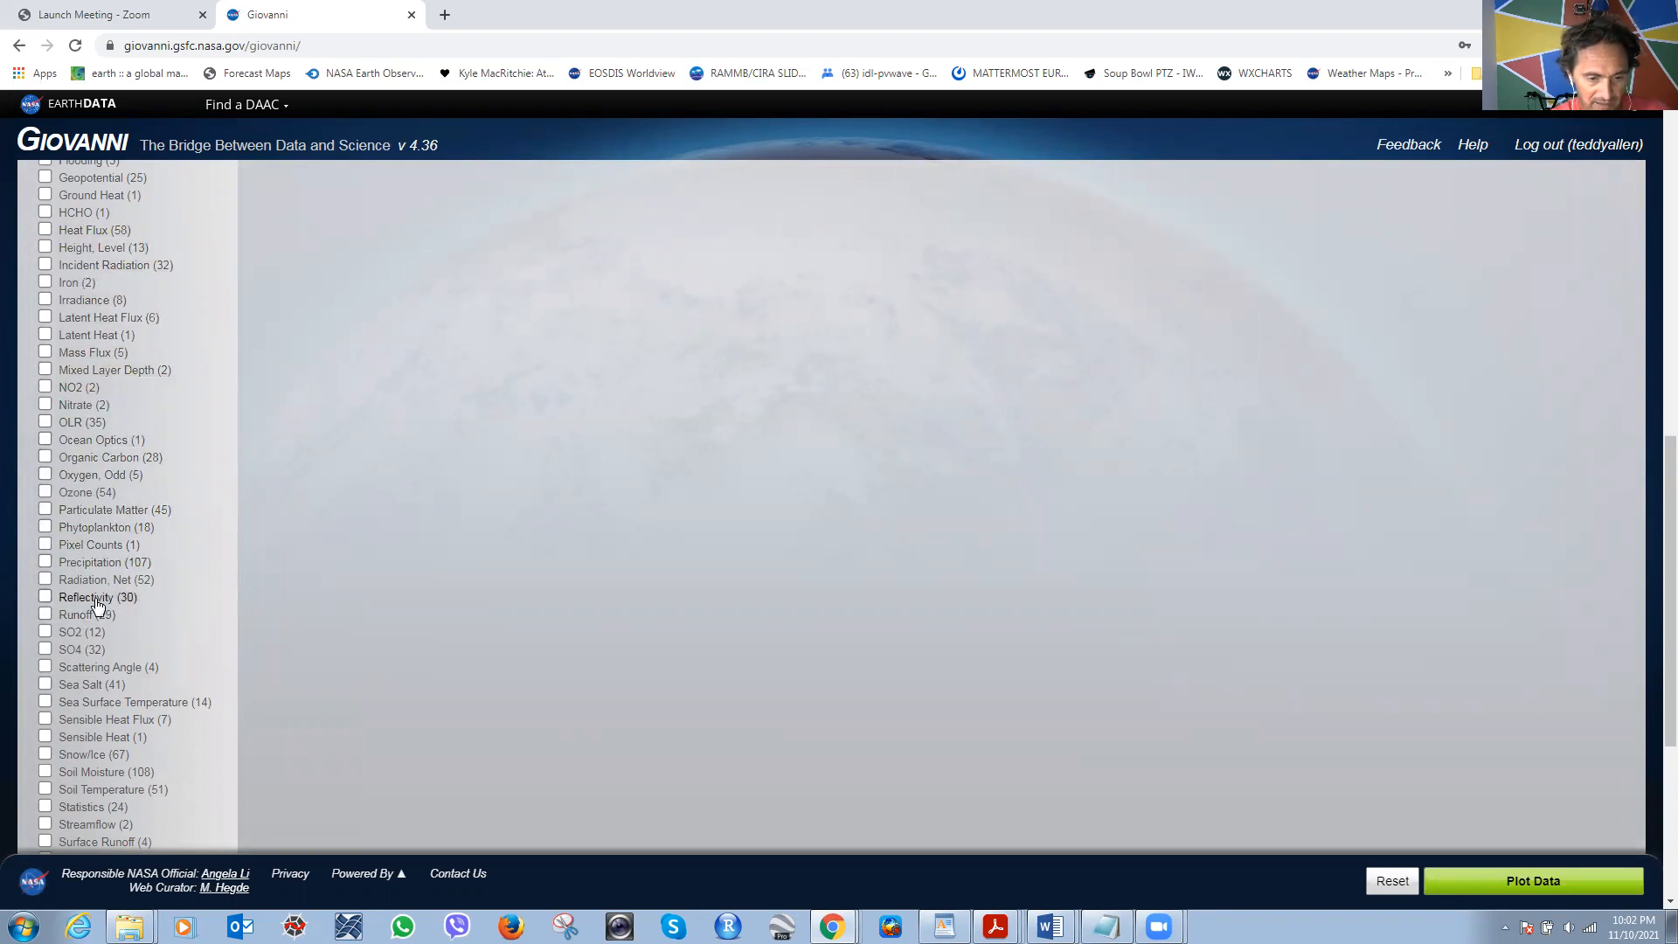
scroll(93, 622, down, 1)
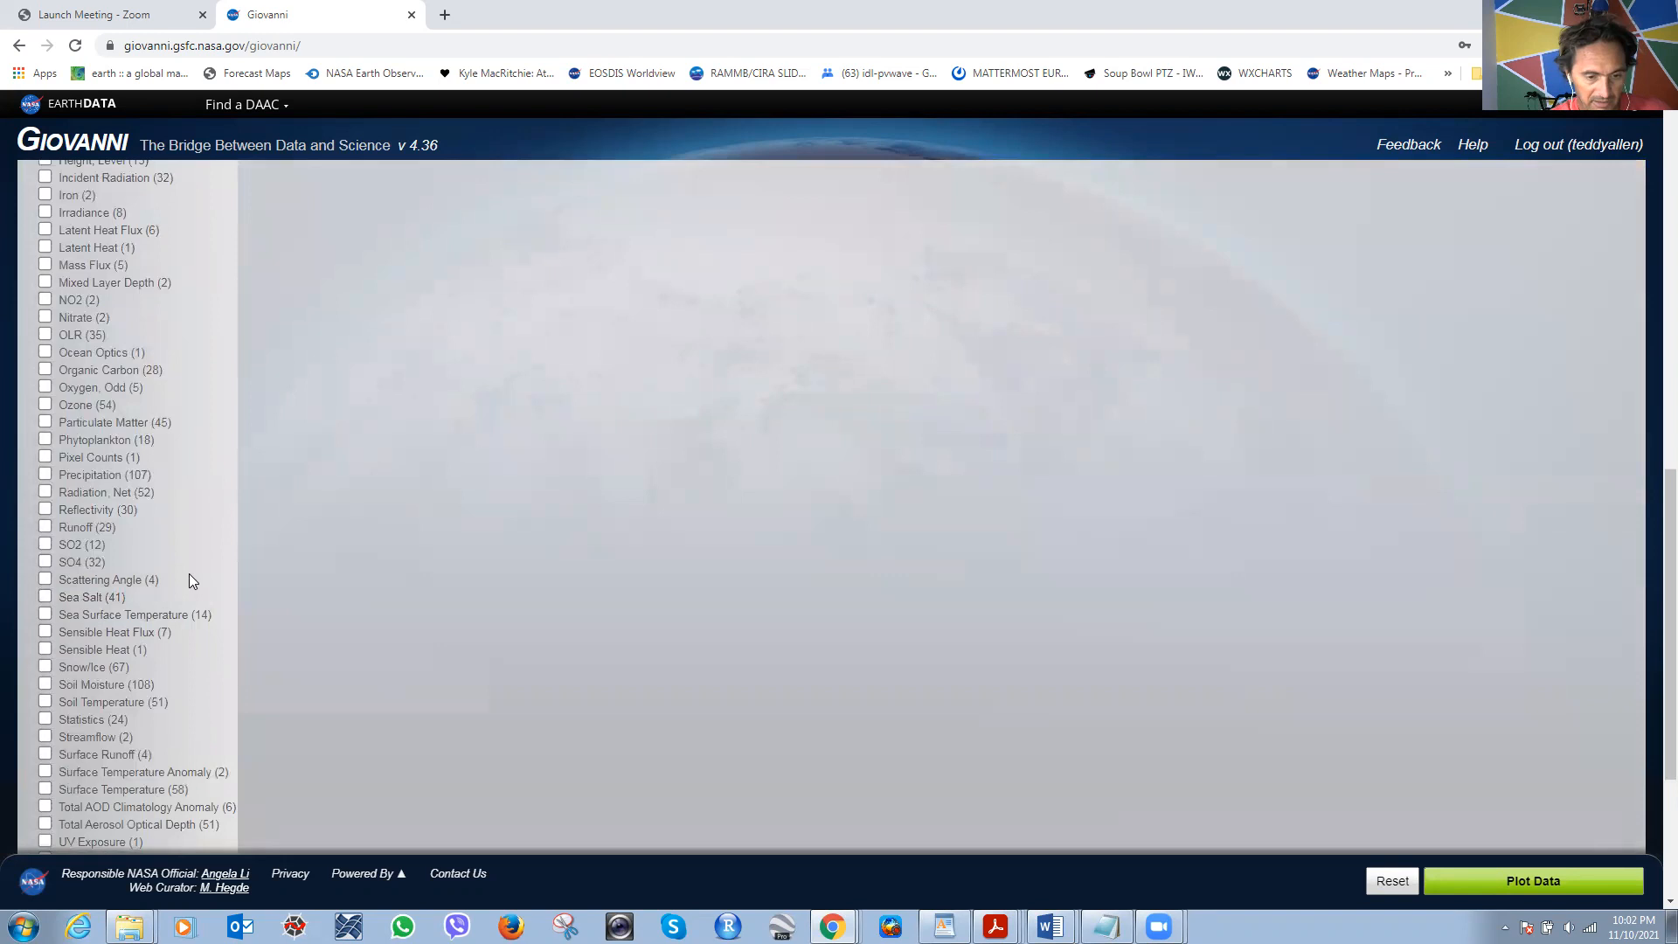
click(46, 617)
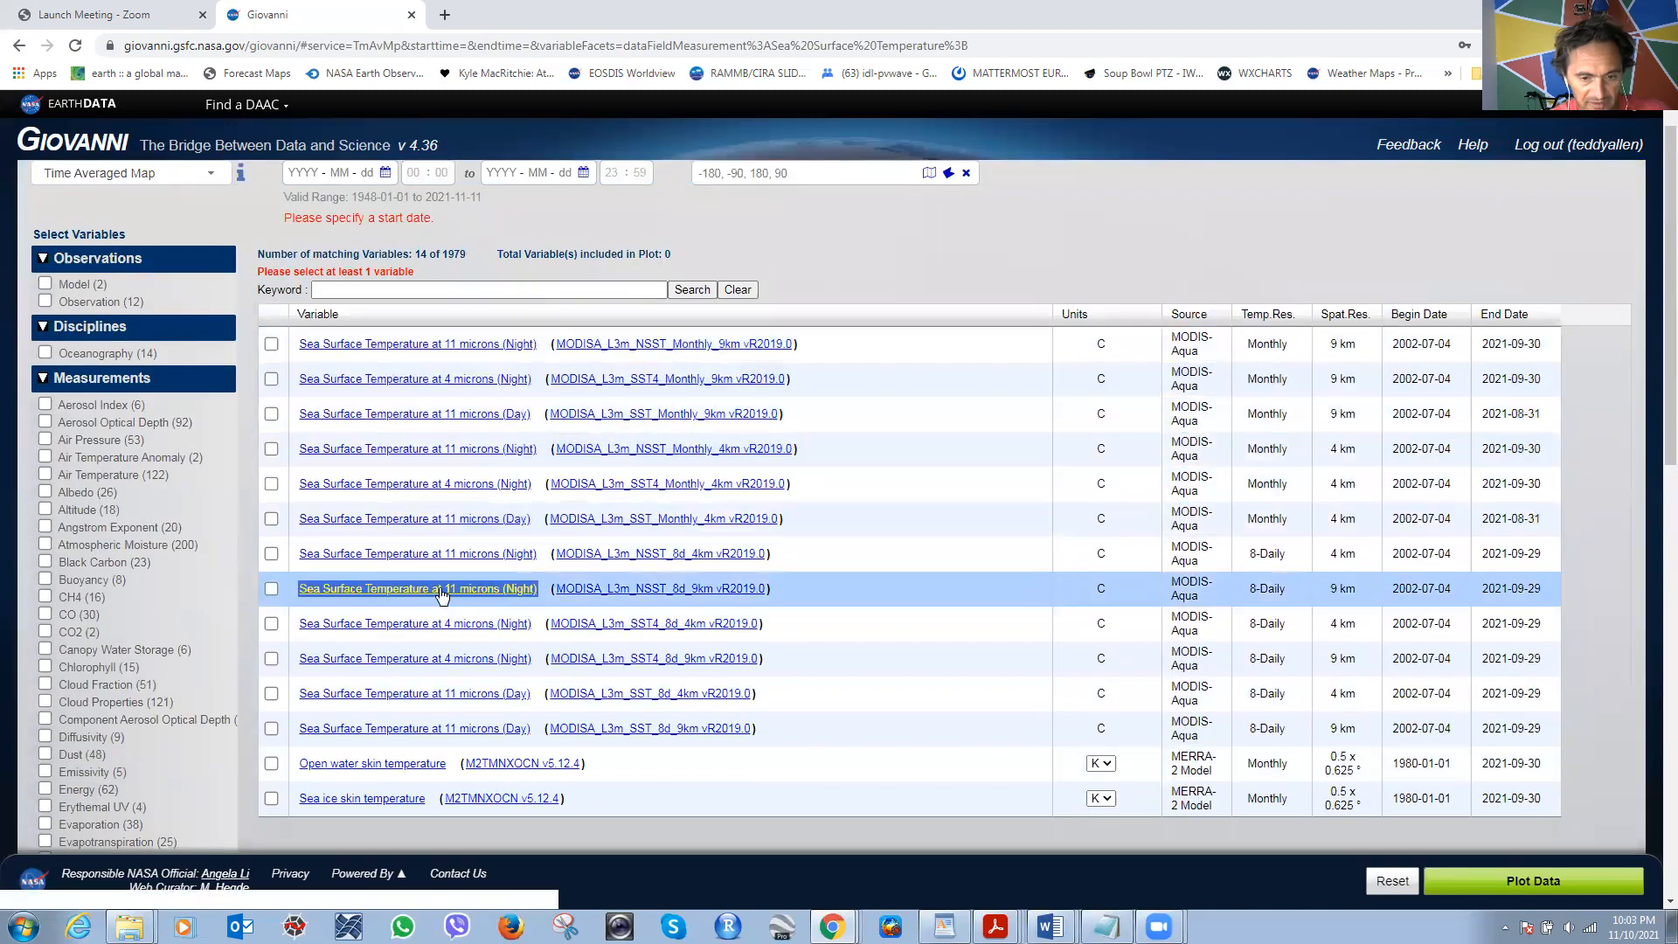
Restrict the sea surface temperature variables to monthly temporal resolution.
scroll(403, 501, down, 3)
scroll(126, 585, down, 9)
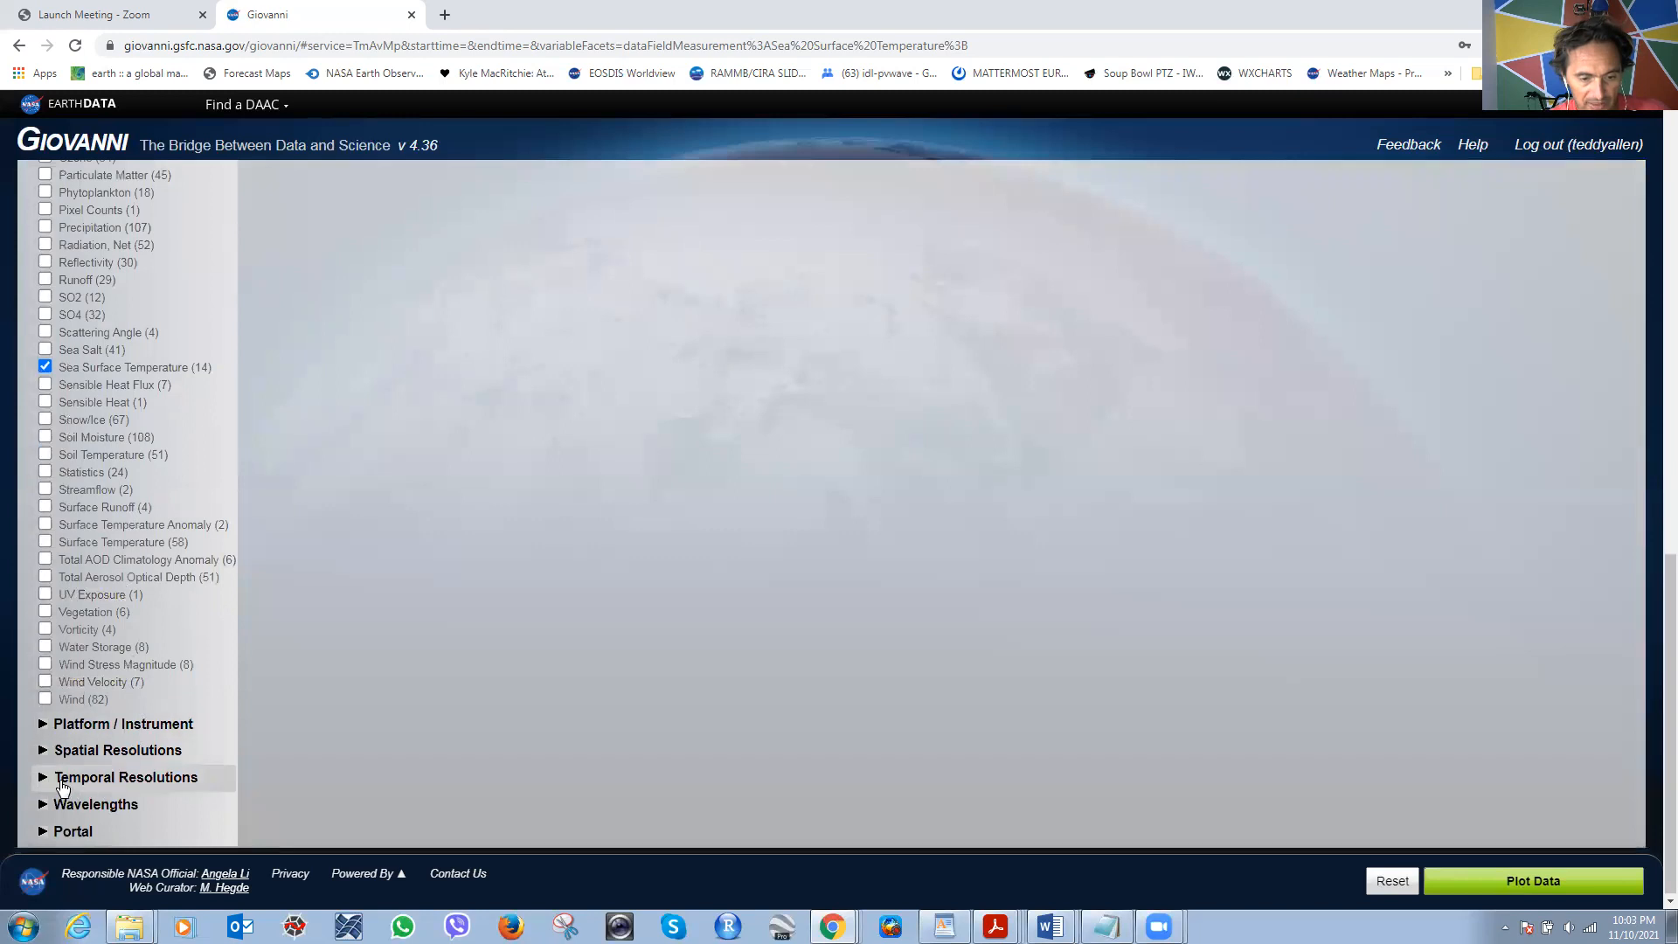
click(77, 778)
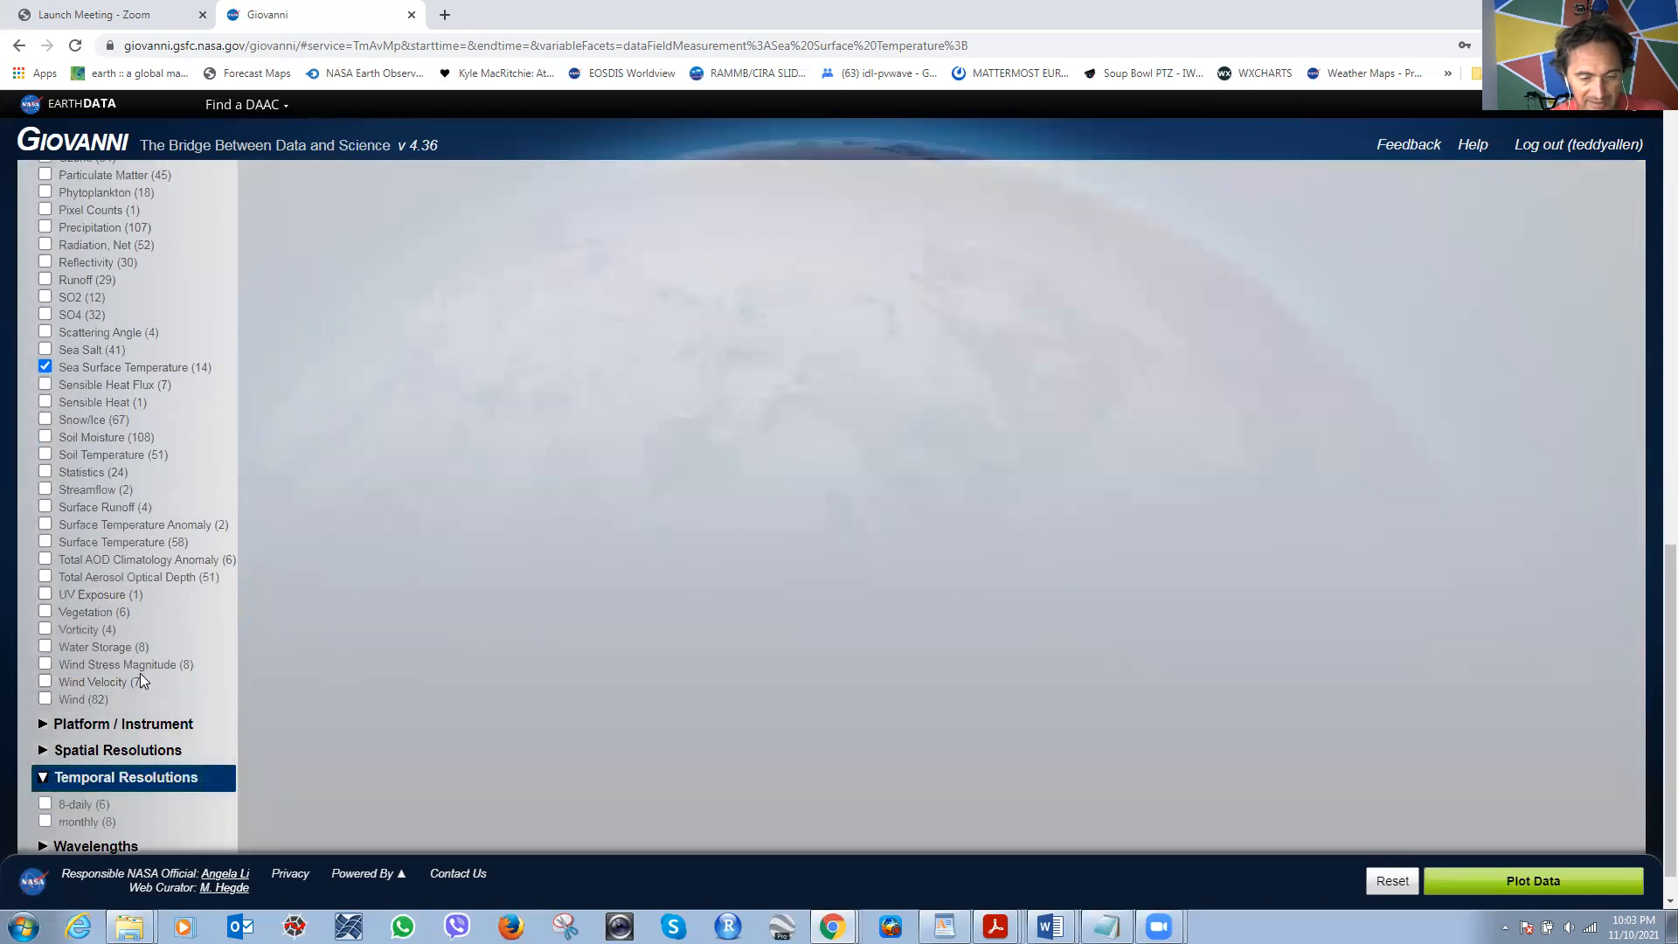
scroll(140, 677, down, 1)
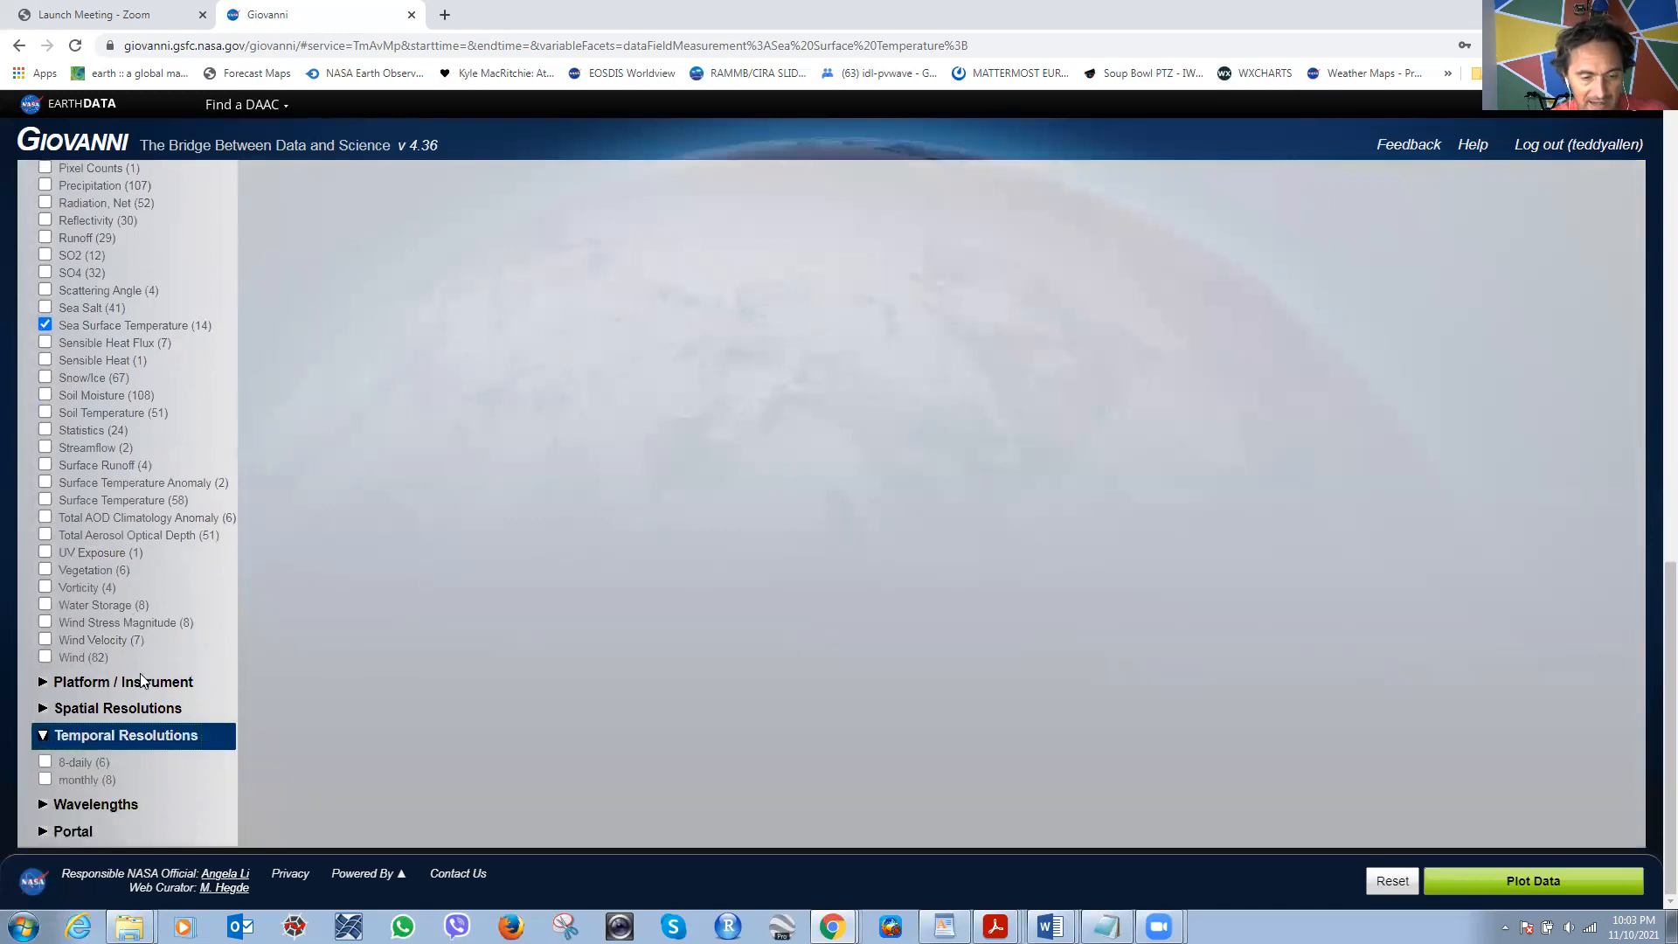
click(46, 783)
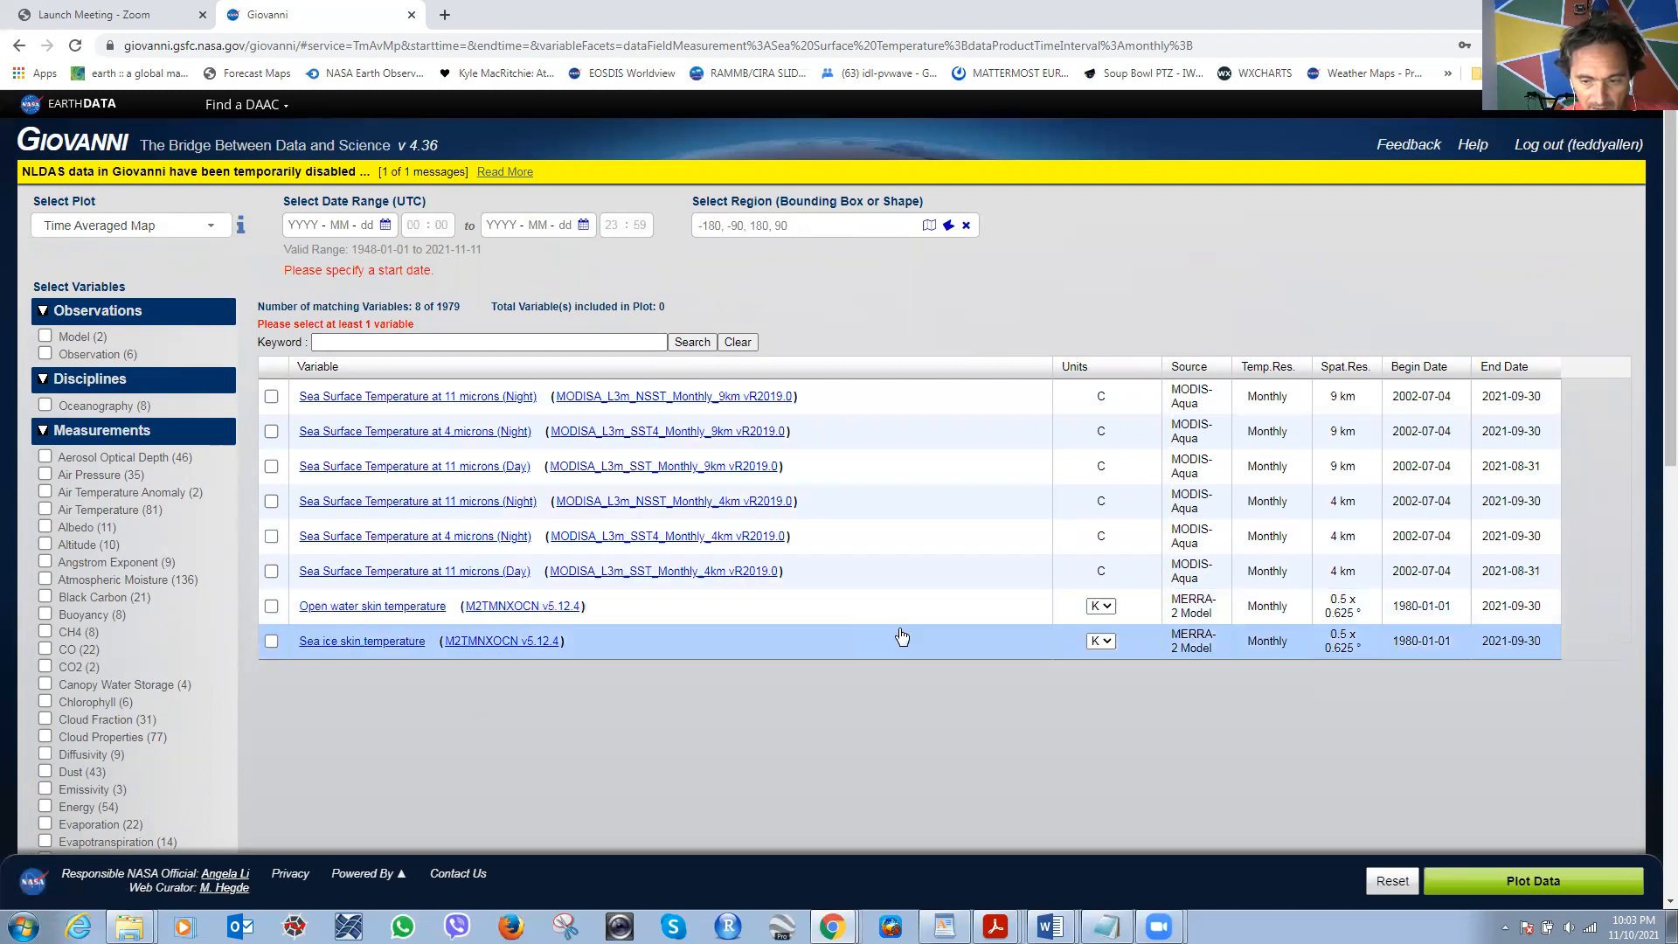
Include the monthly 9 km MODIS-Aqua variable Sea Surface Temperature at 11 microns (Day) in the plot.
click(752, 469)
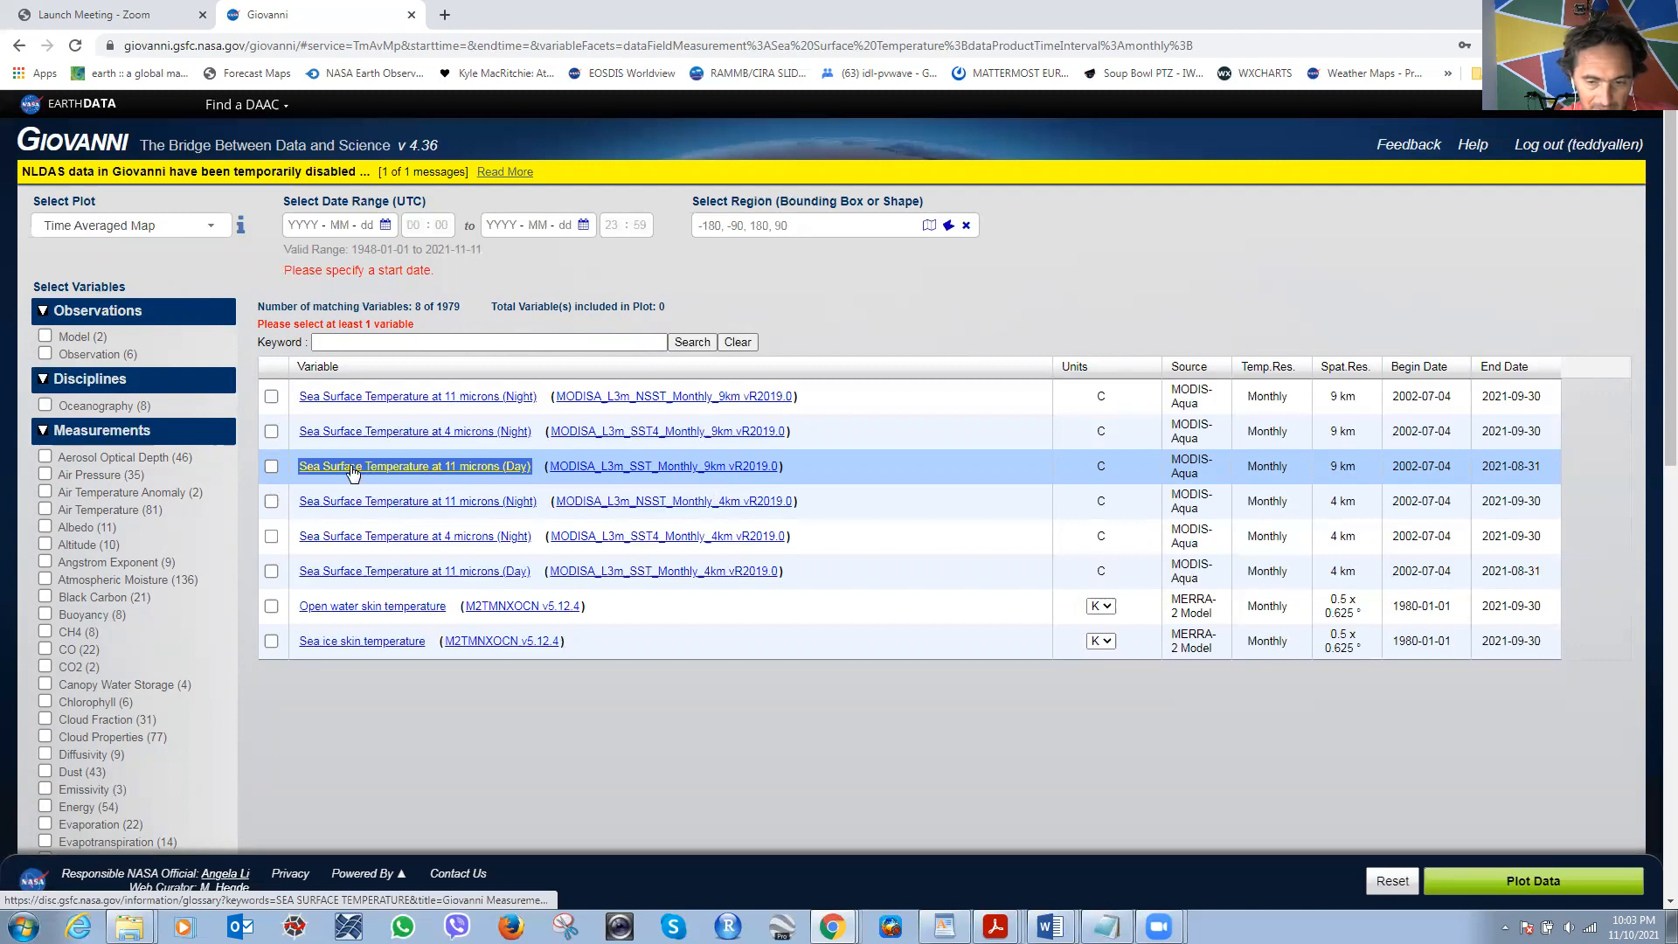
mouse_move(353, 472)
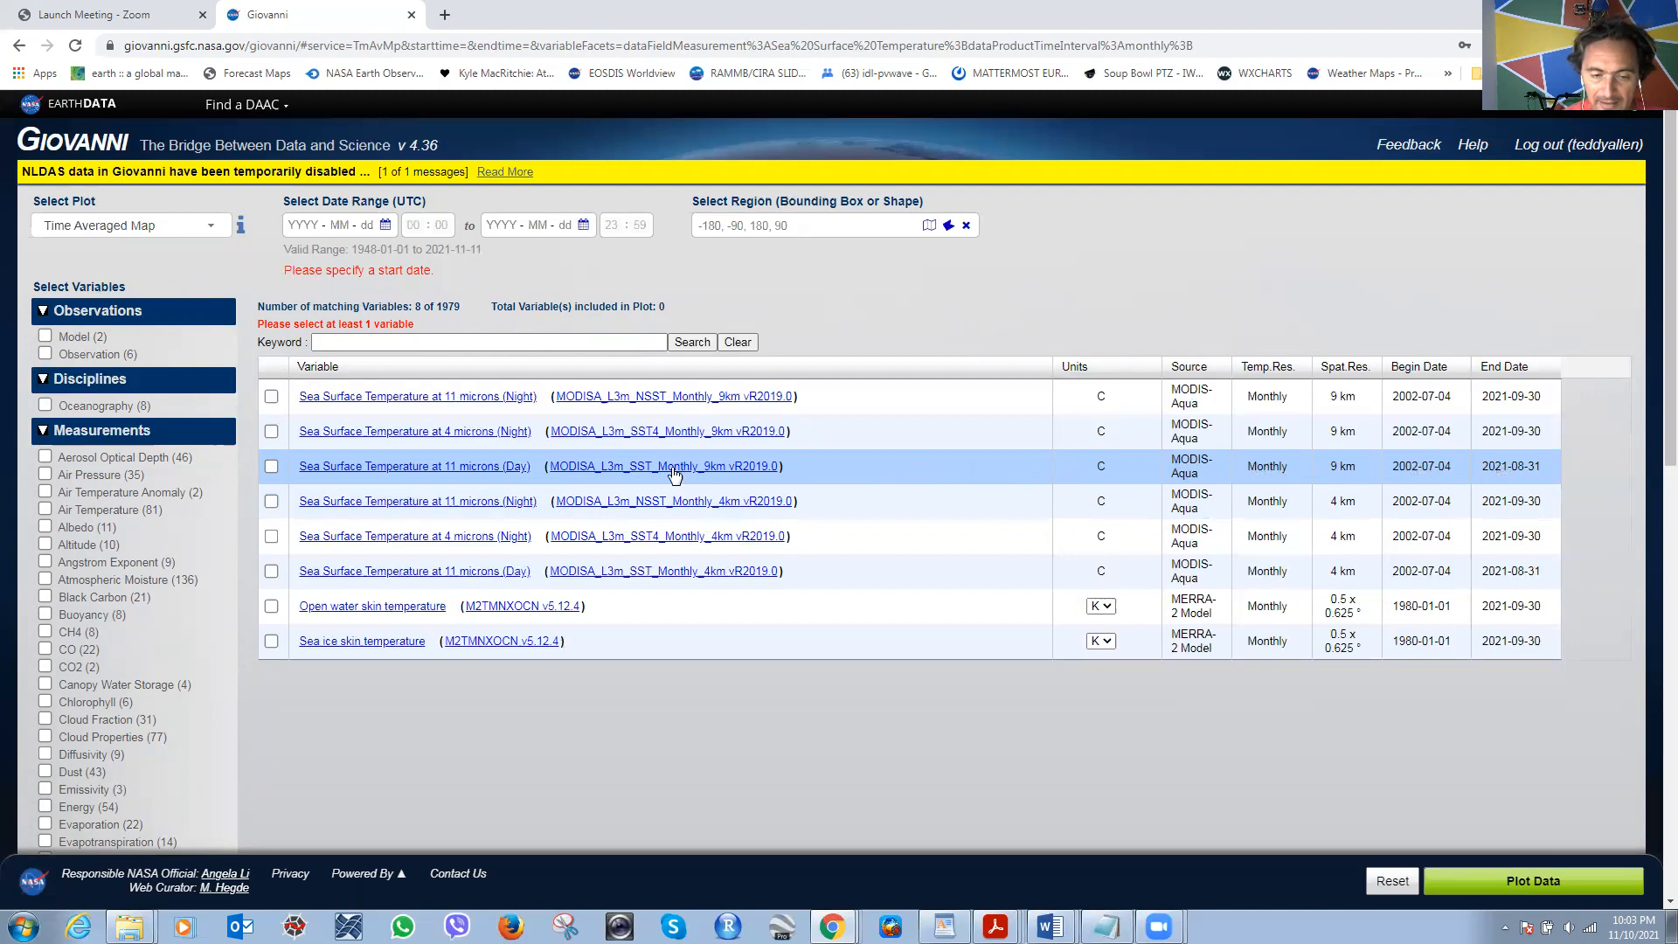
click(272, 468)
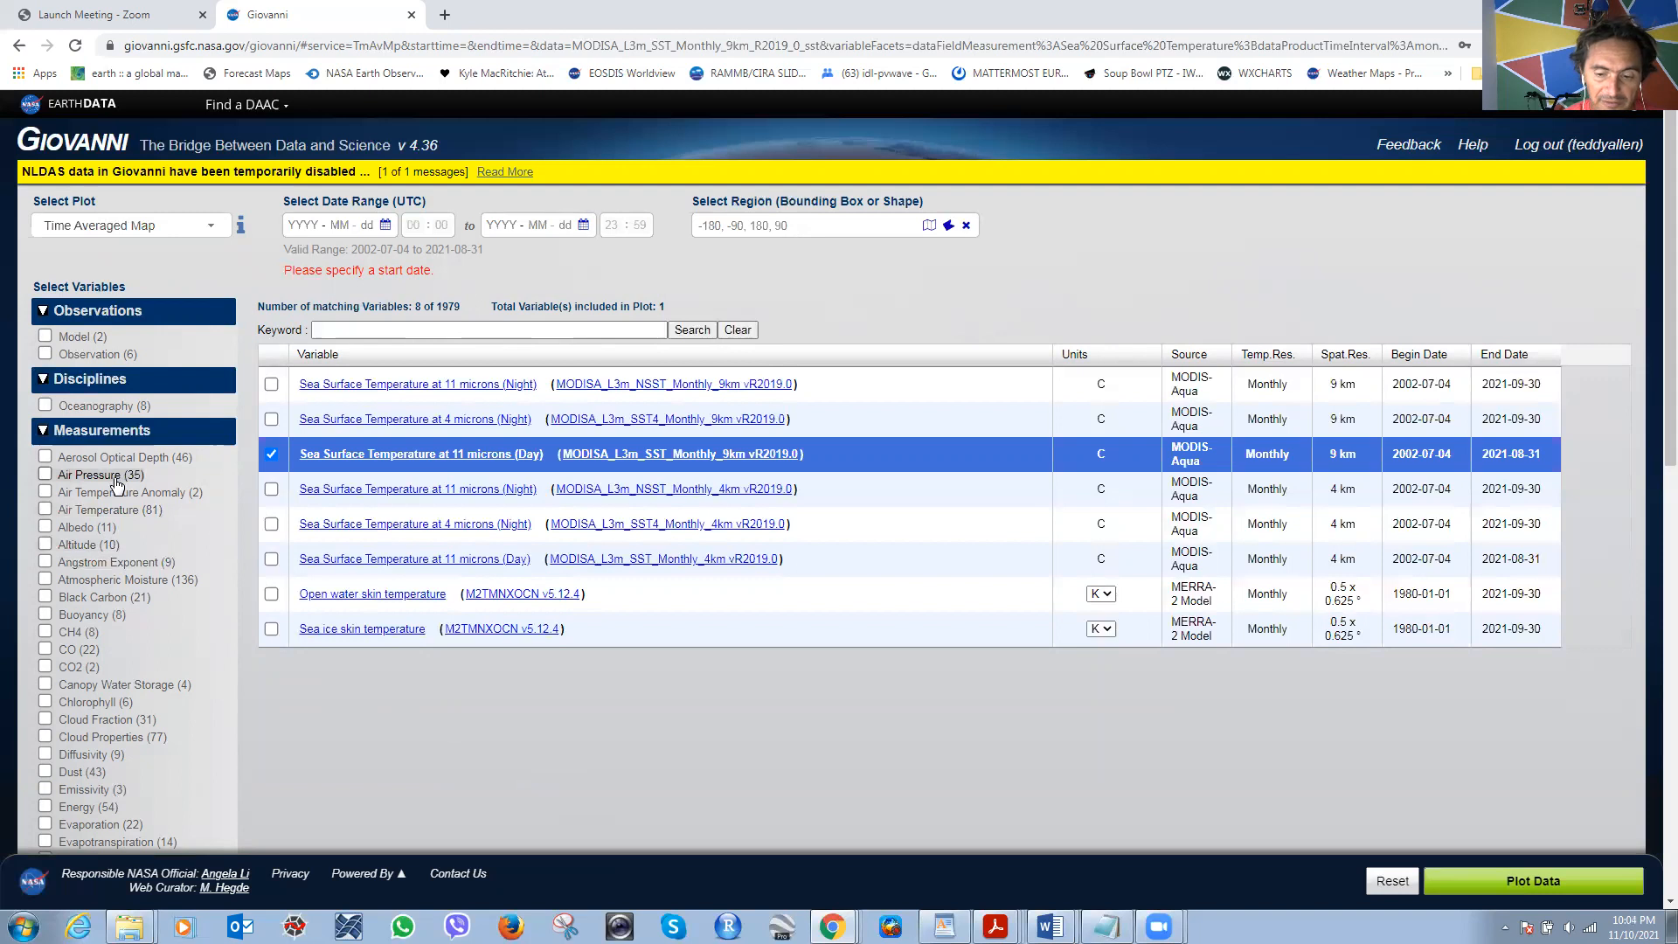
Add Precipitation to the measurement filters and restrict the platform to GPM.
scroll(115, 486, down, 1)
scroll(114, 486, down, 6)
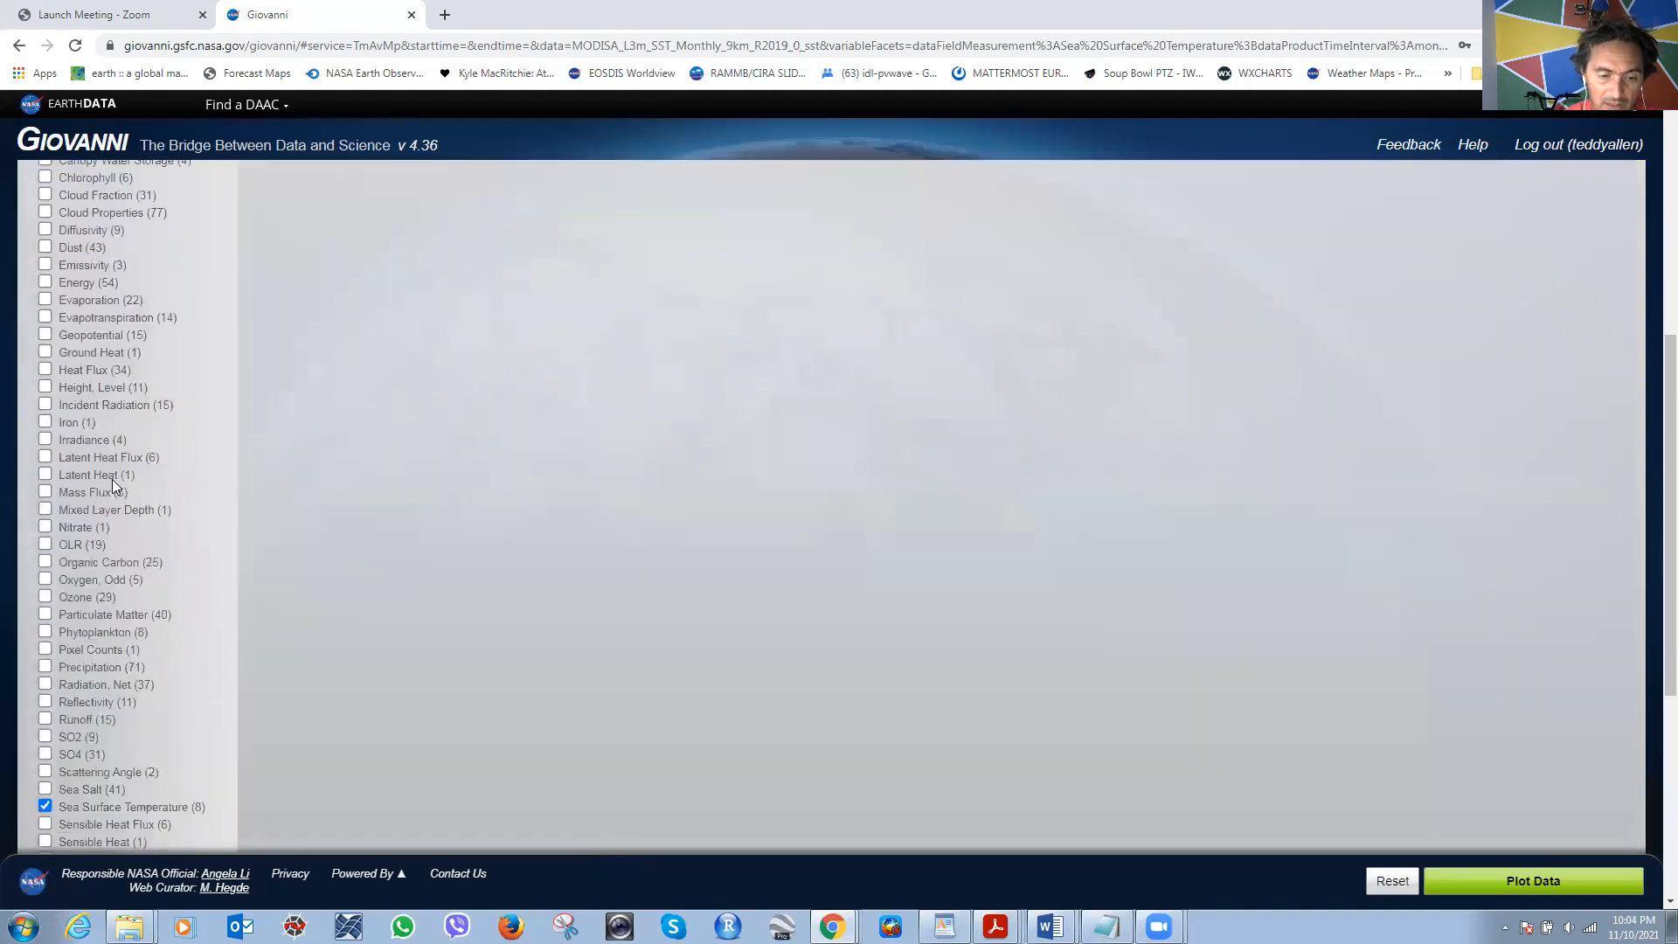
scroll(112, 479, up, 5)
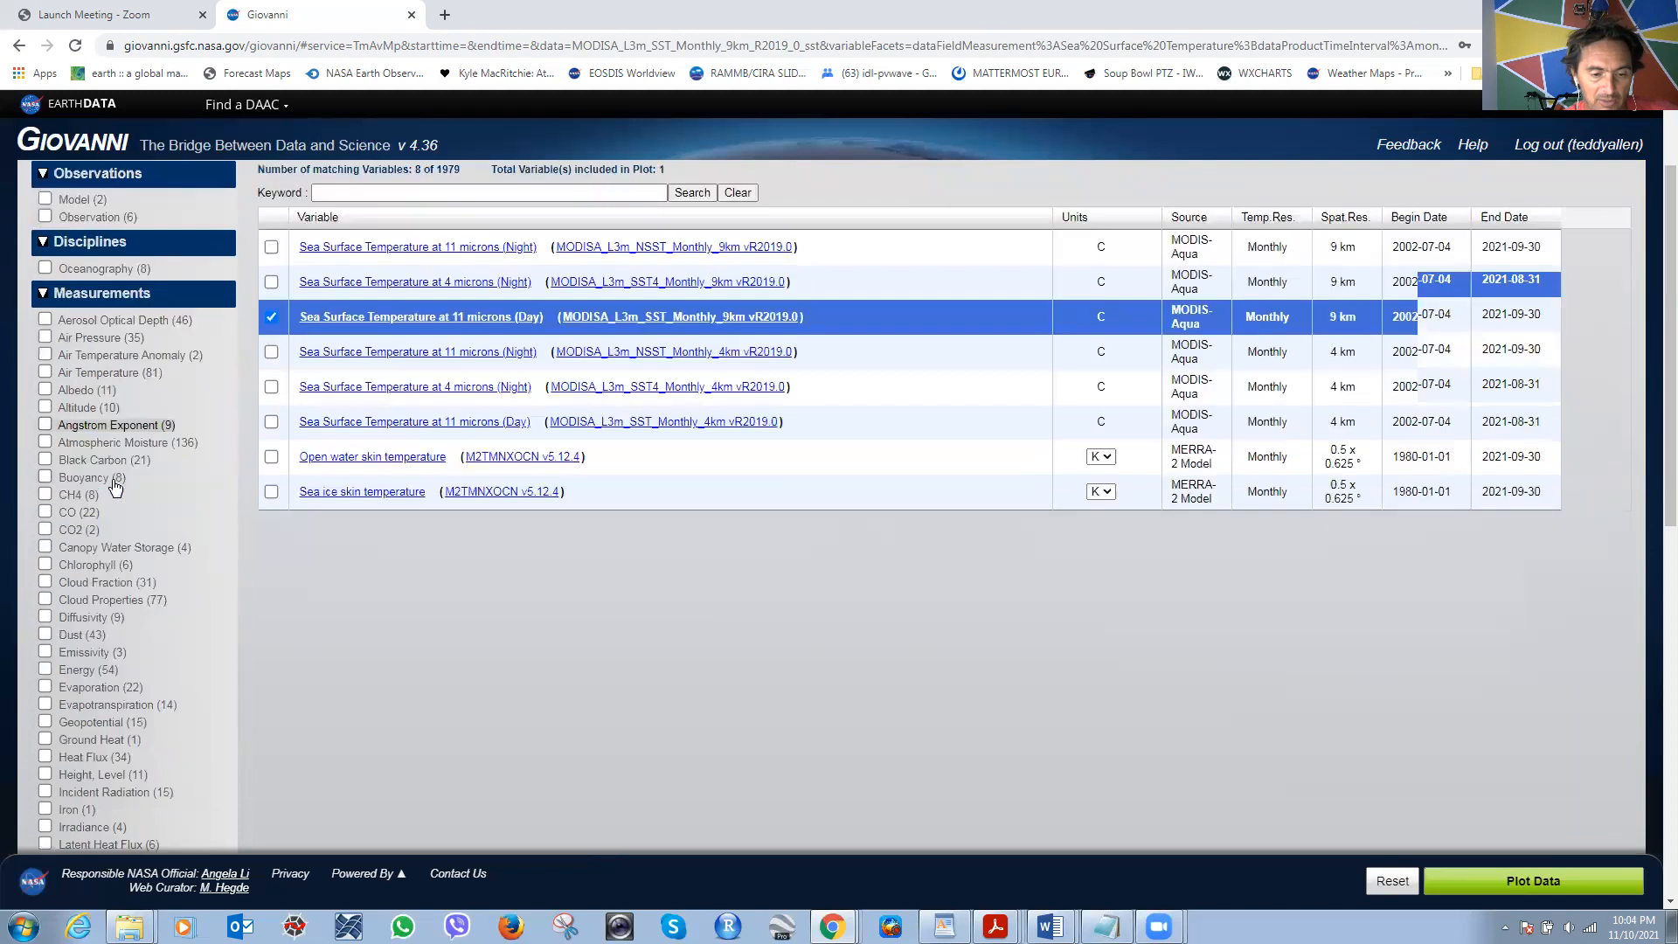
scroll(113, 486, down, 12)
scroll(118, 486, down, 1)
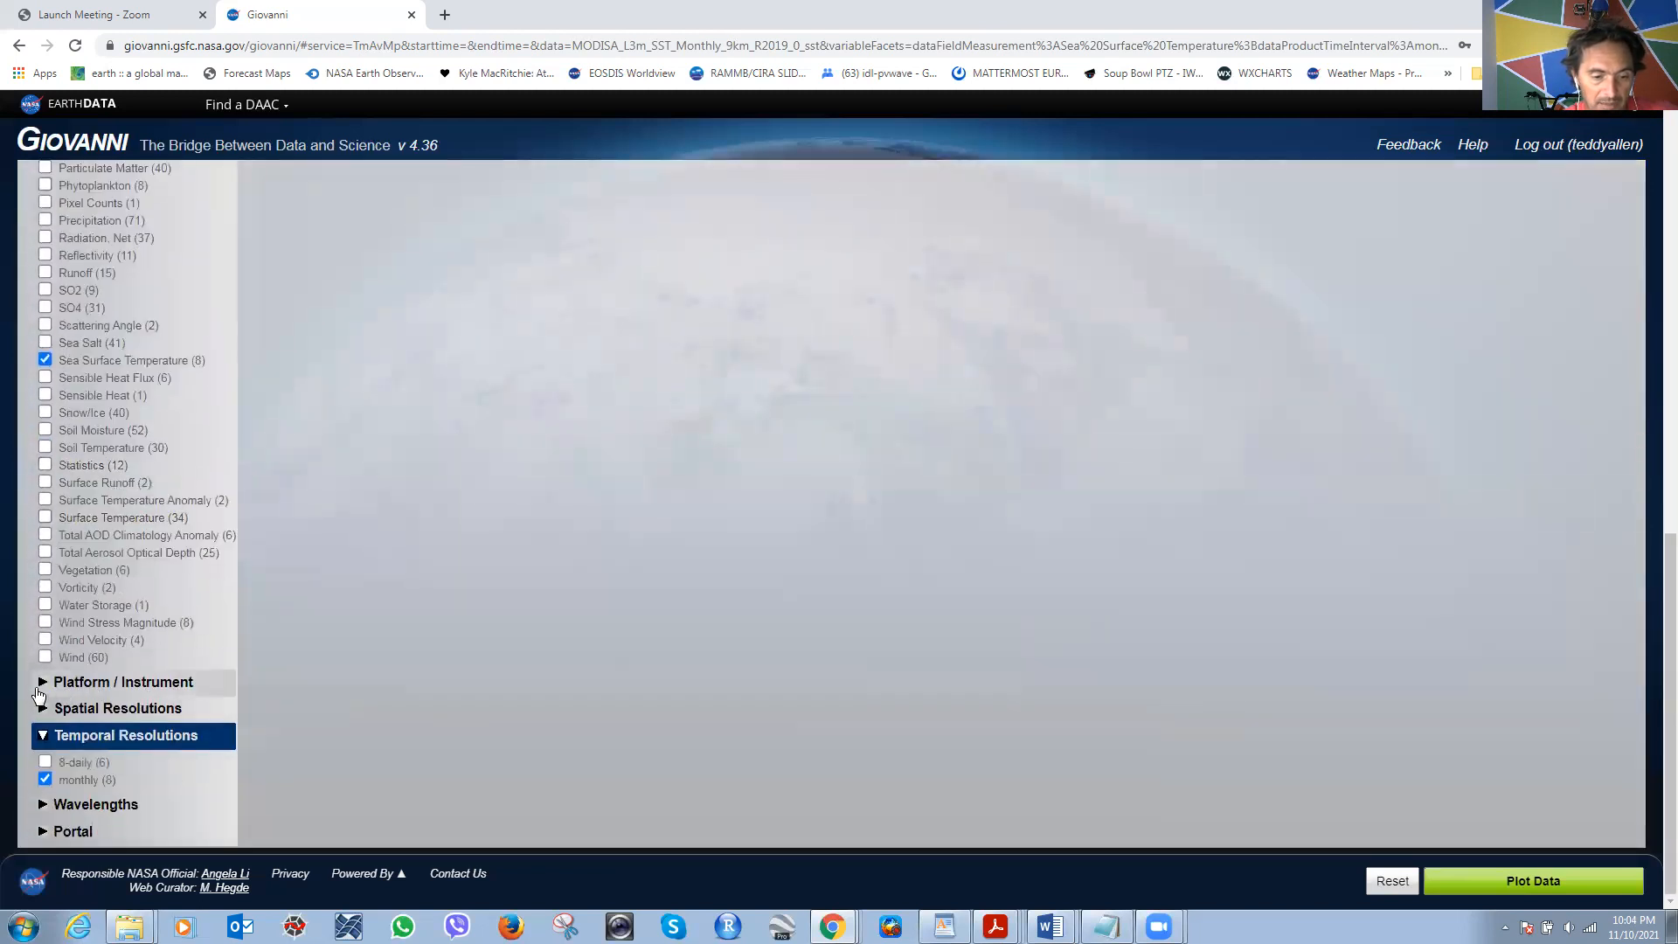
click(96, 684)
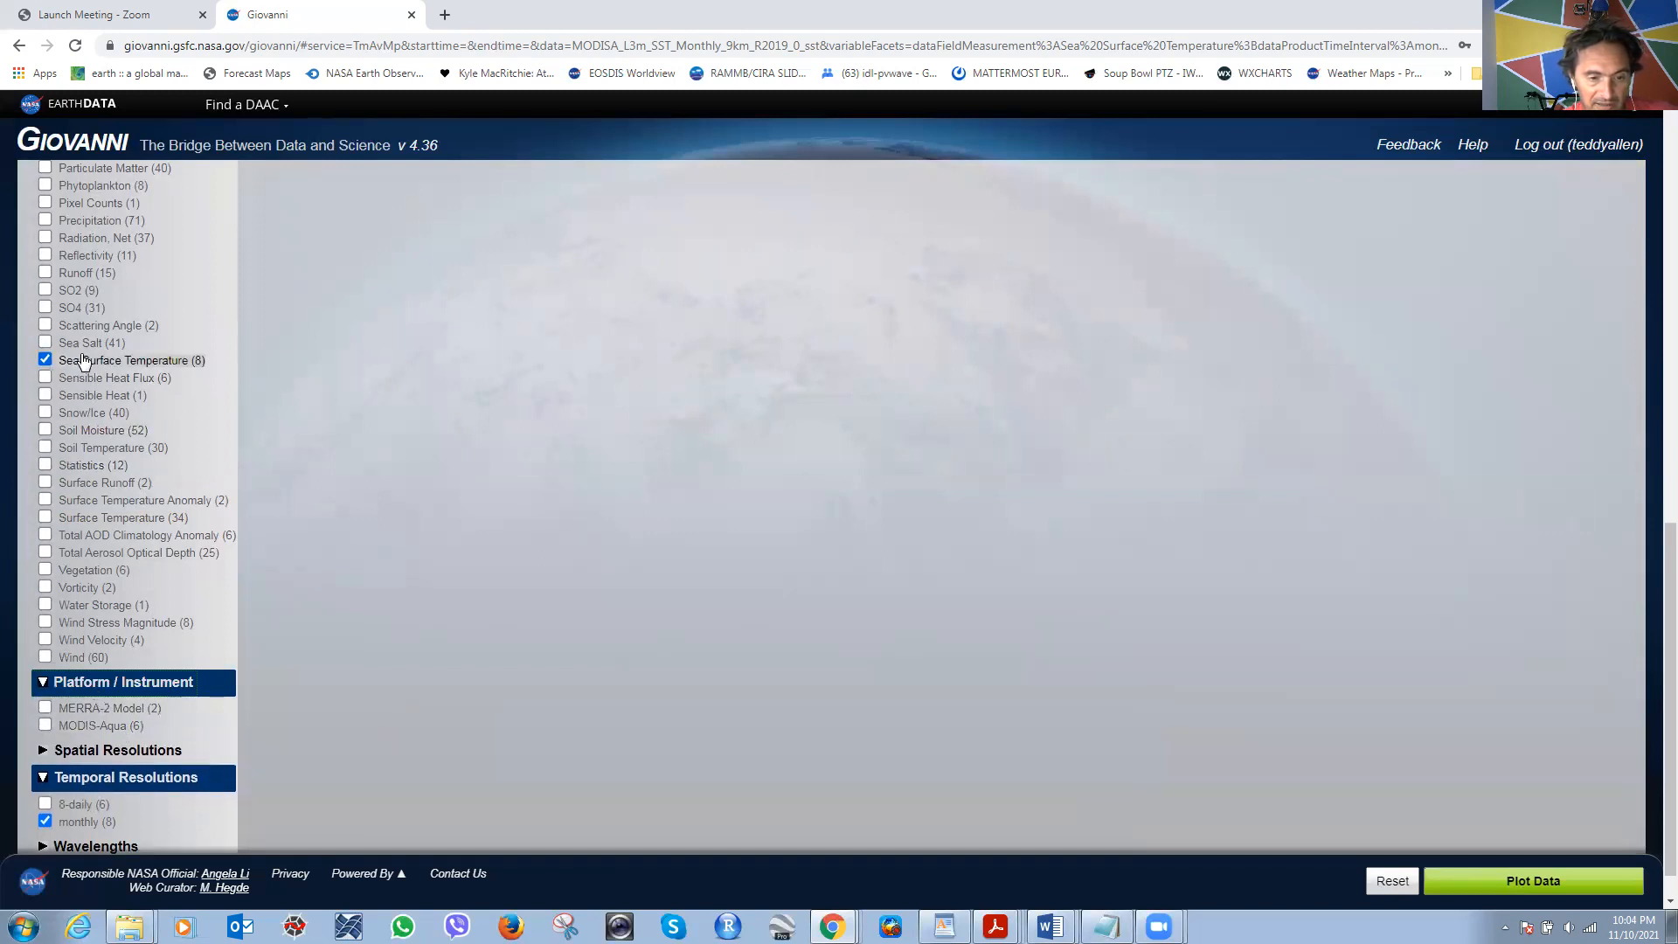
click(44, 222)
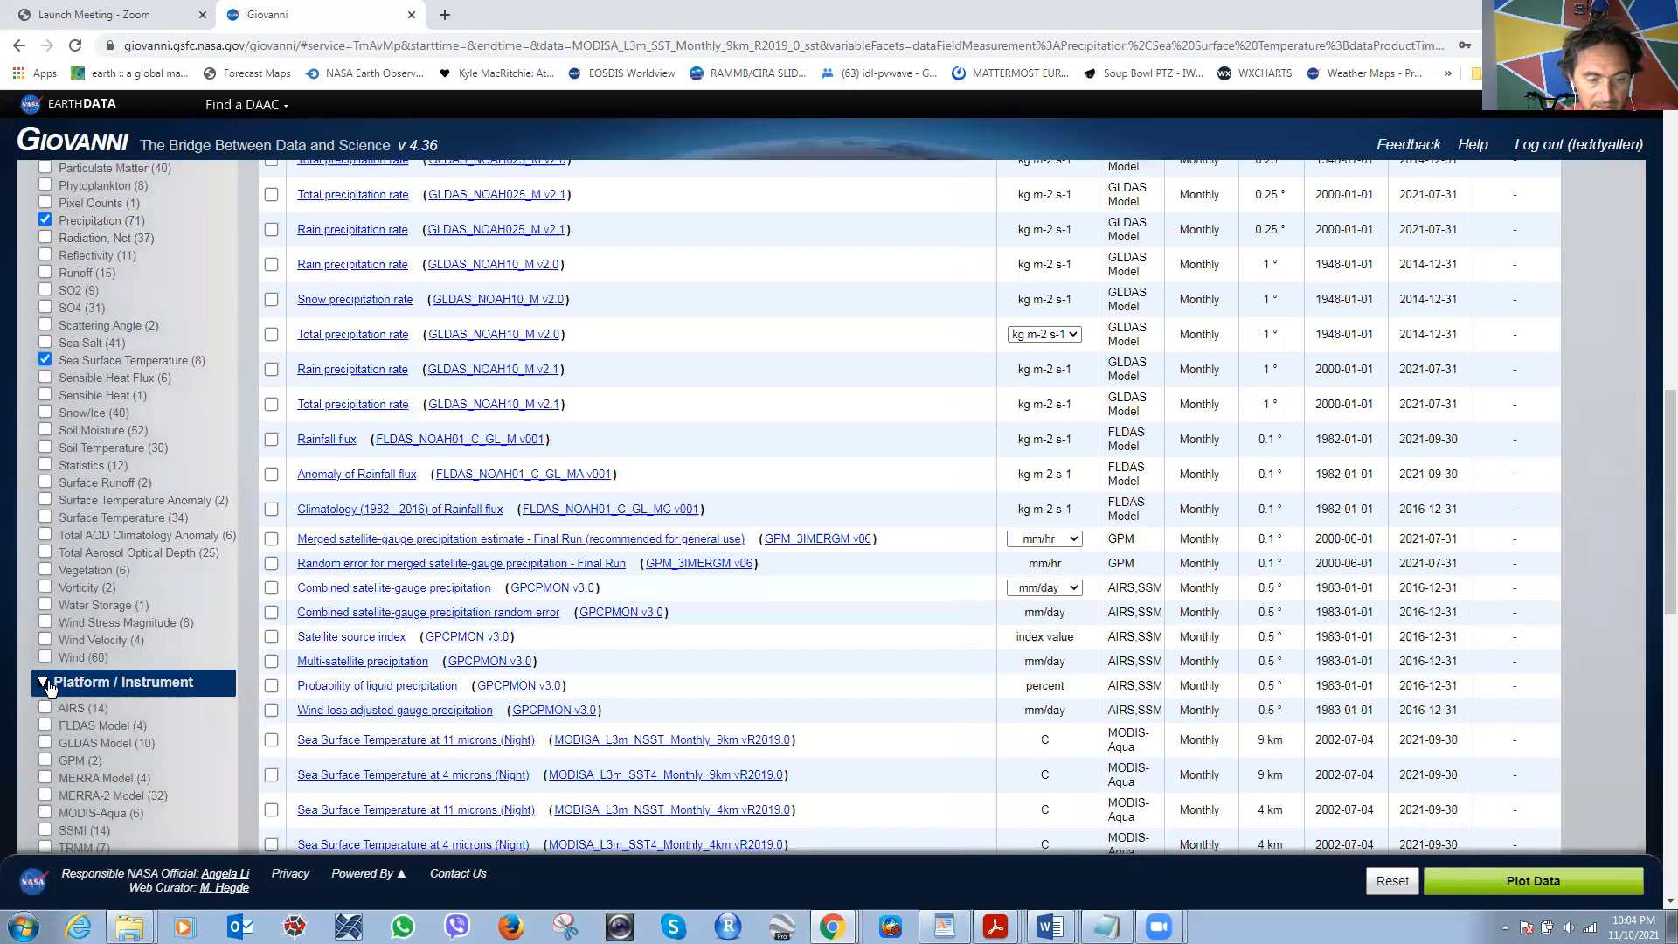
scroll(95, 691, down, 2)
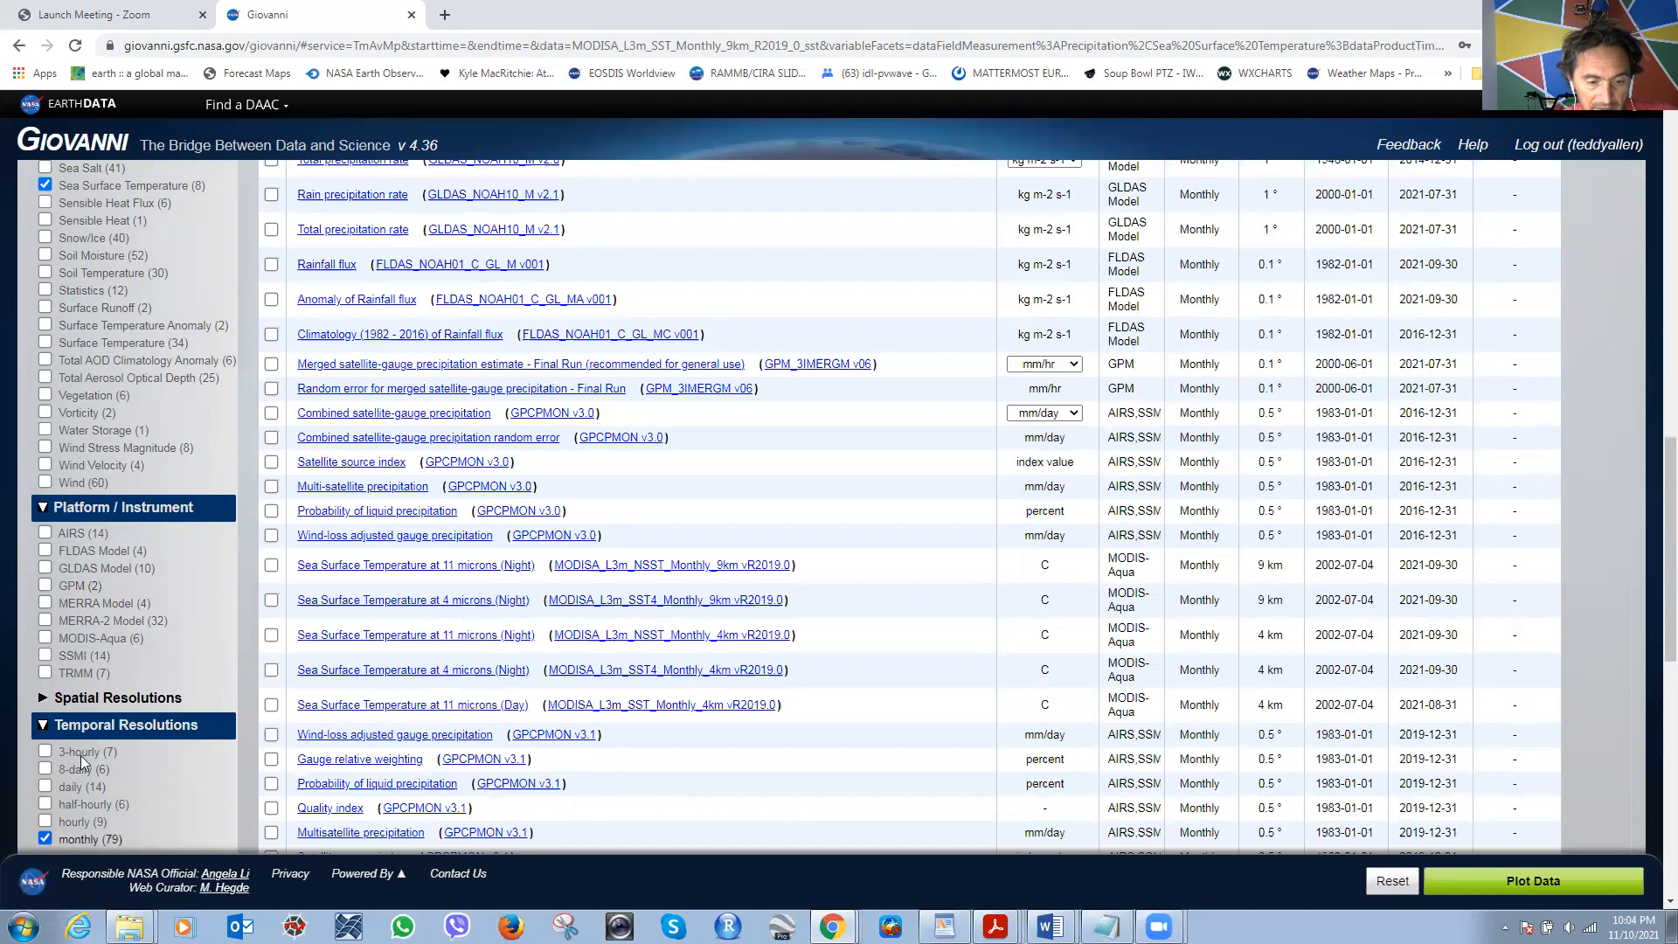
click(46, 585)
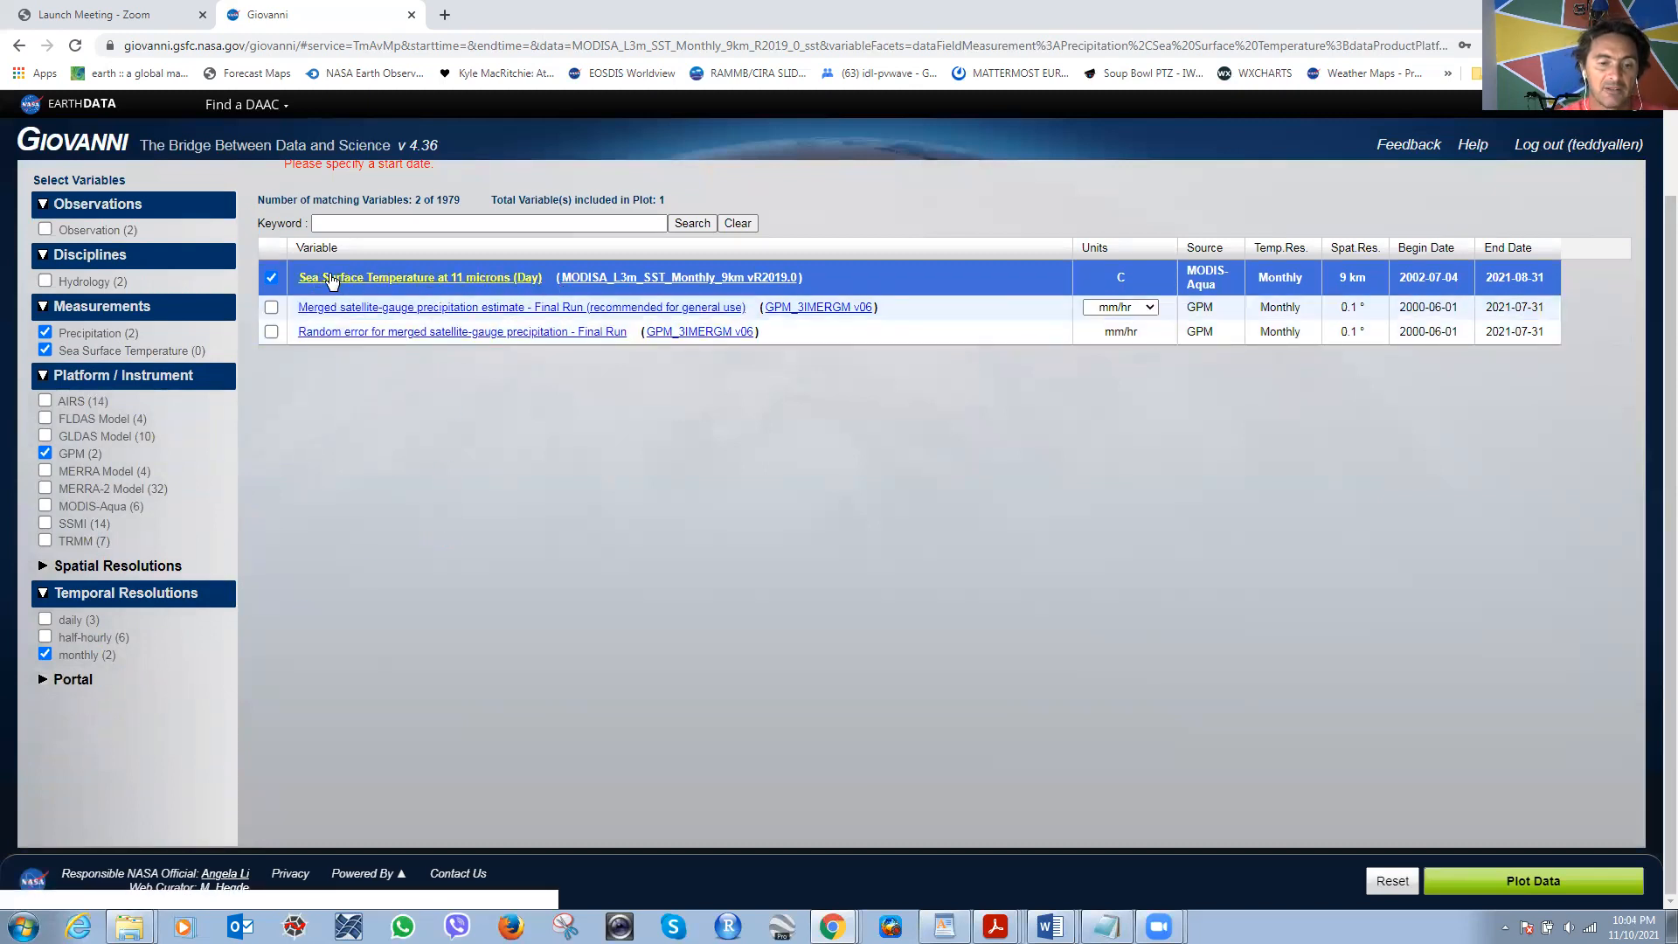
Include the GPM merged satellite-gauge precipitation estimate (Final Run) in the plot and set its units to mm/month.
mouse_move(326, 280)
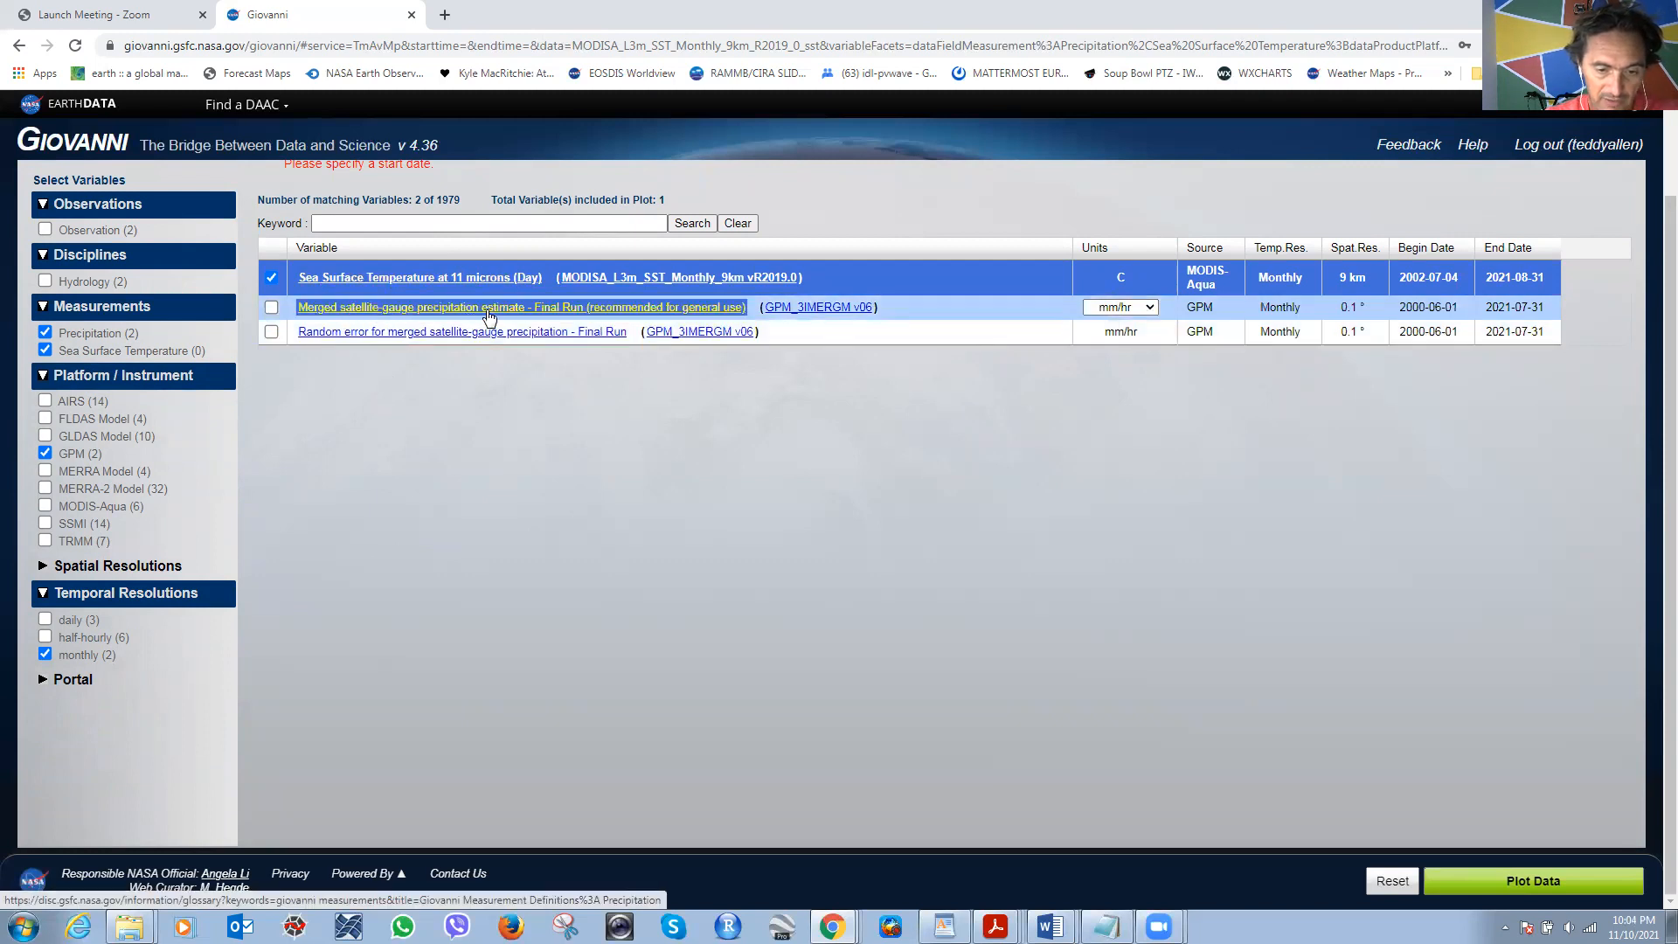
mouse_move(467, 327)
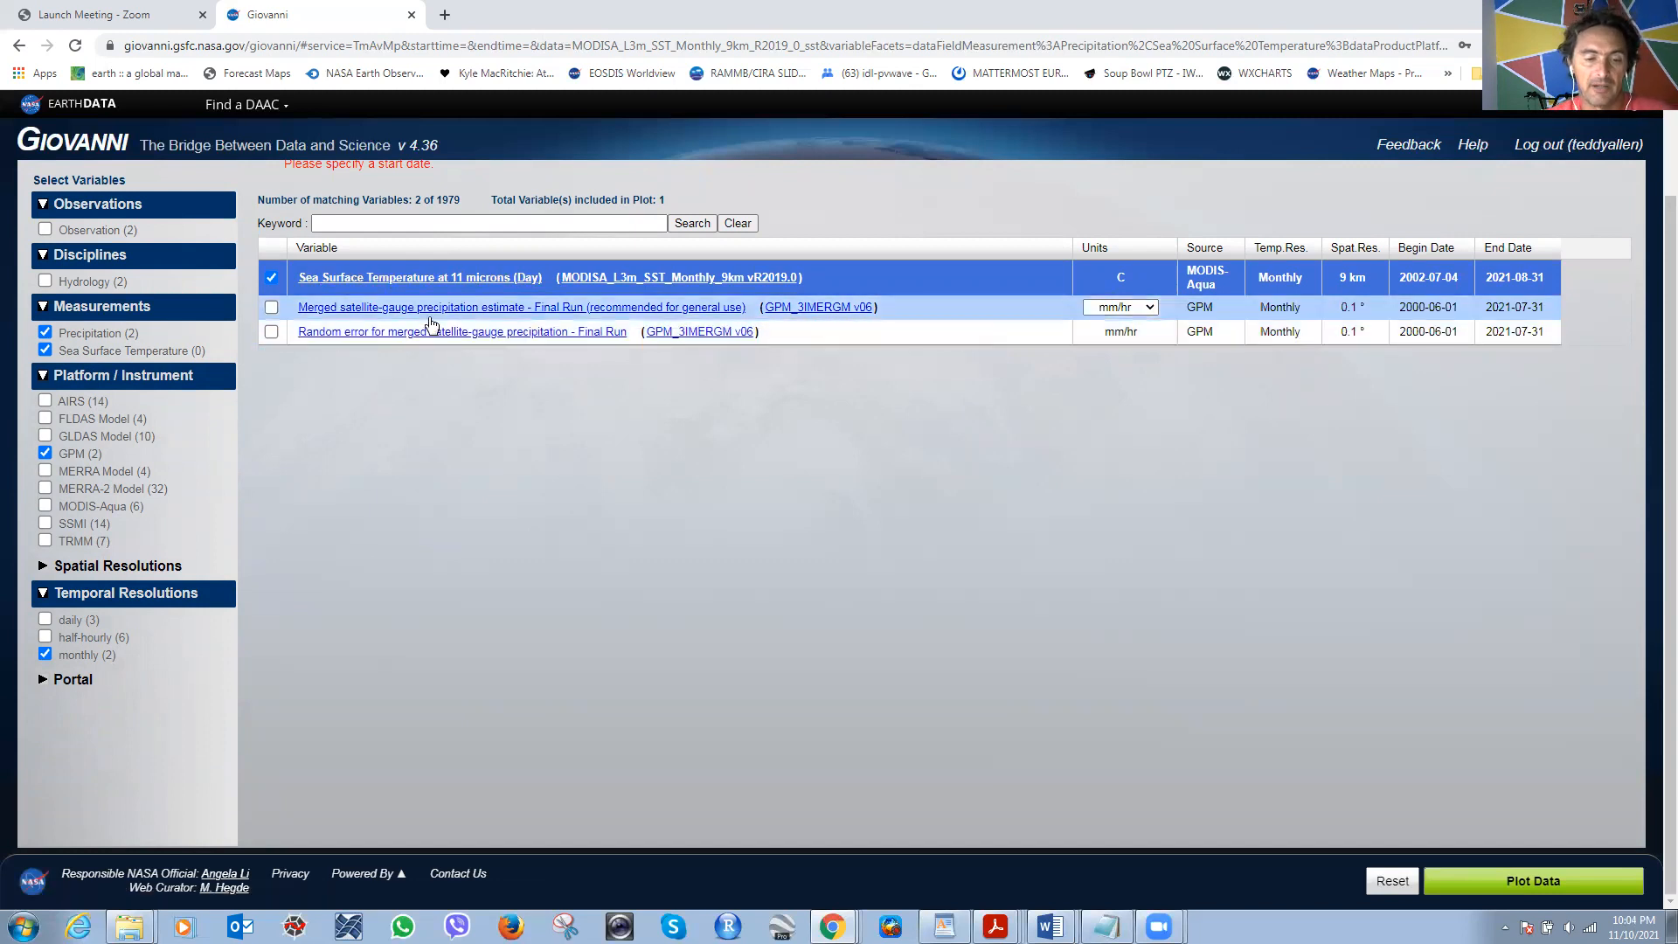
click(270, 309)
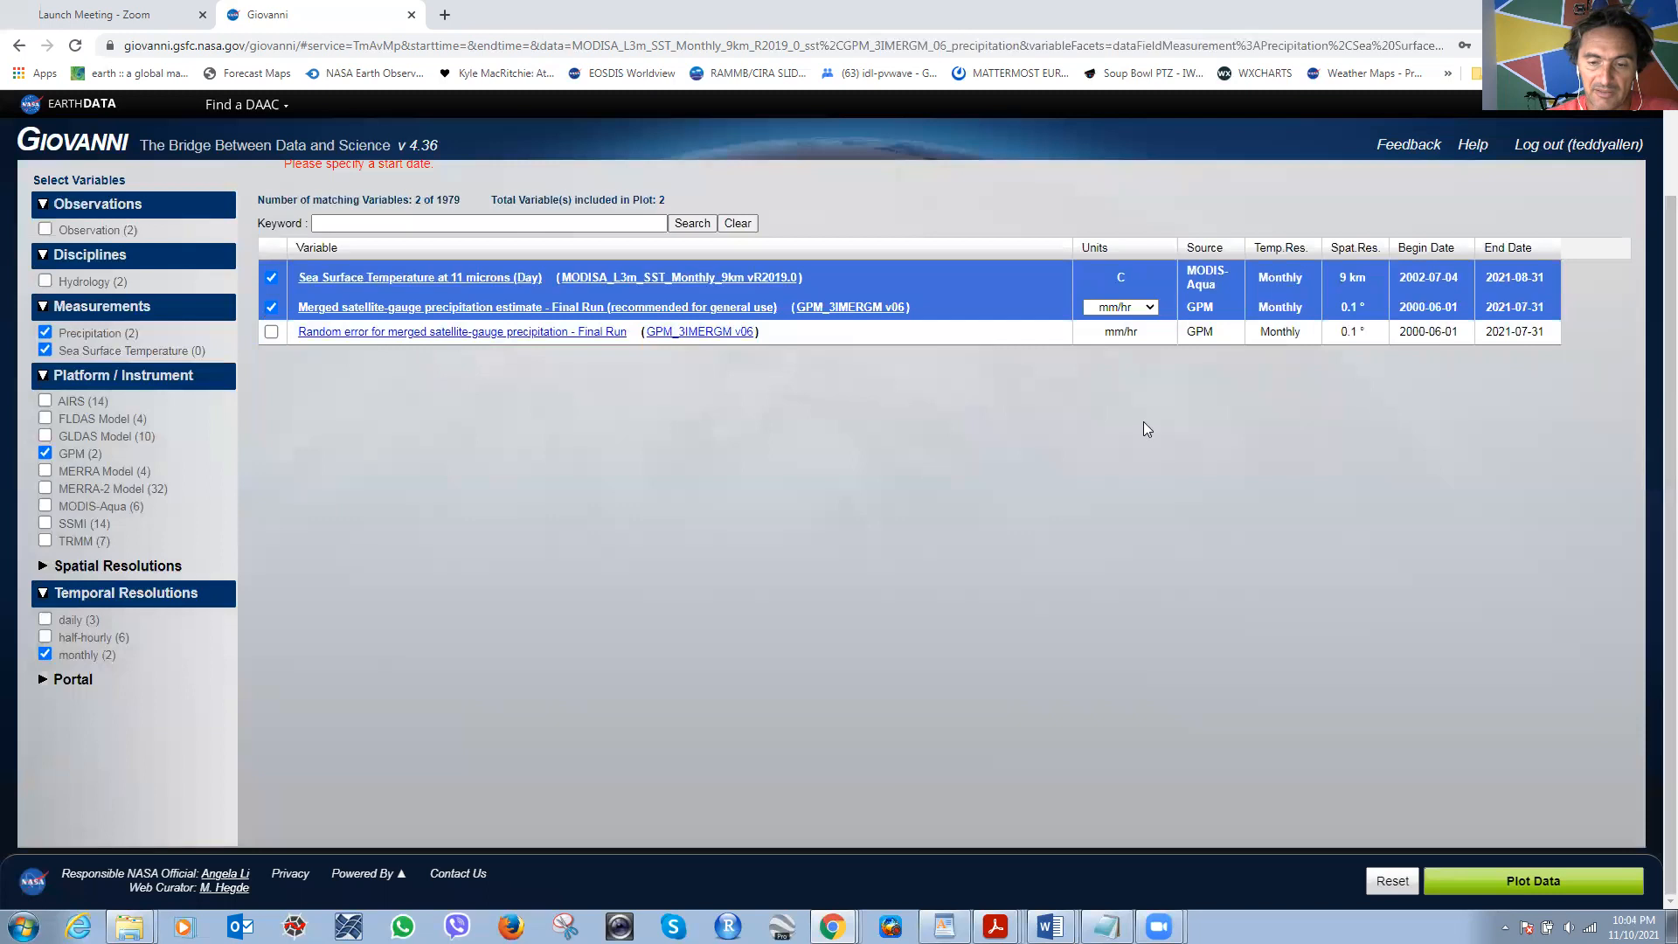
click(1146, 310)
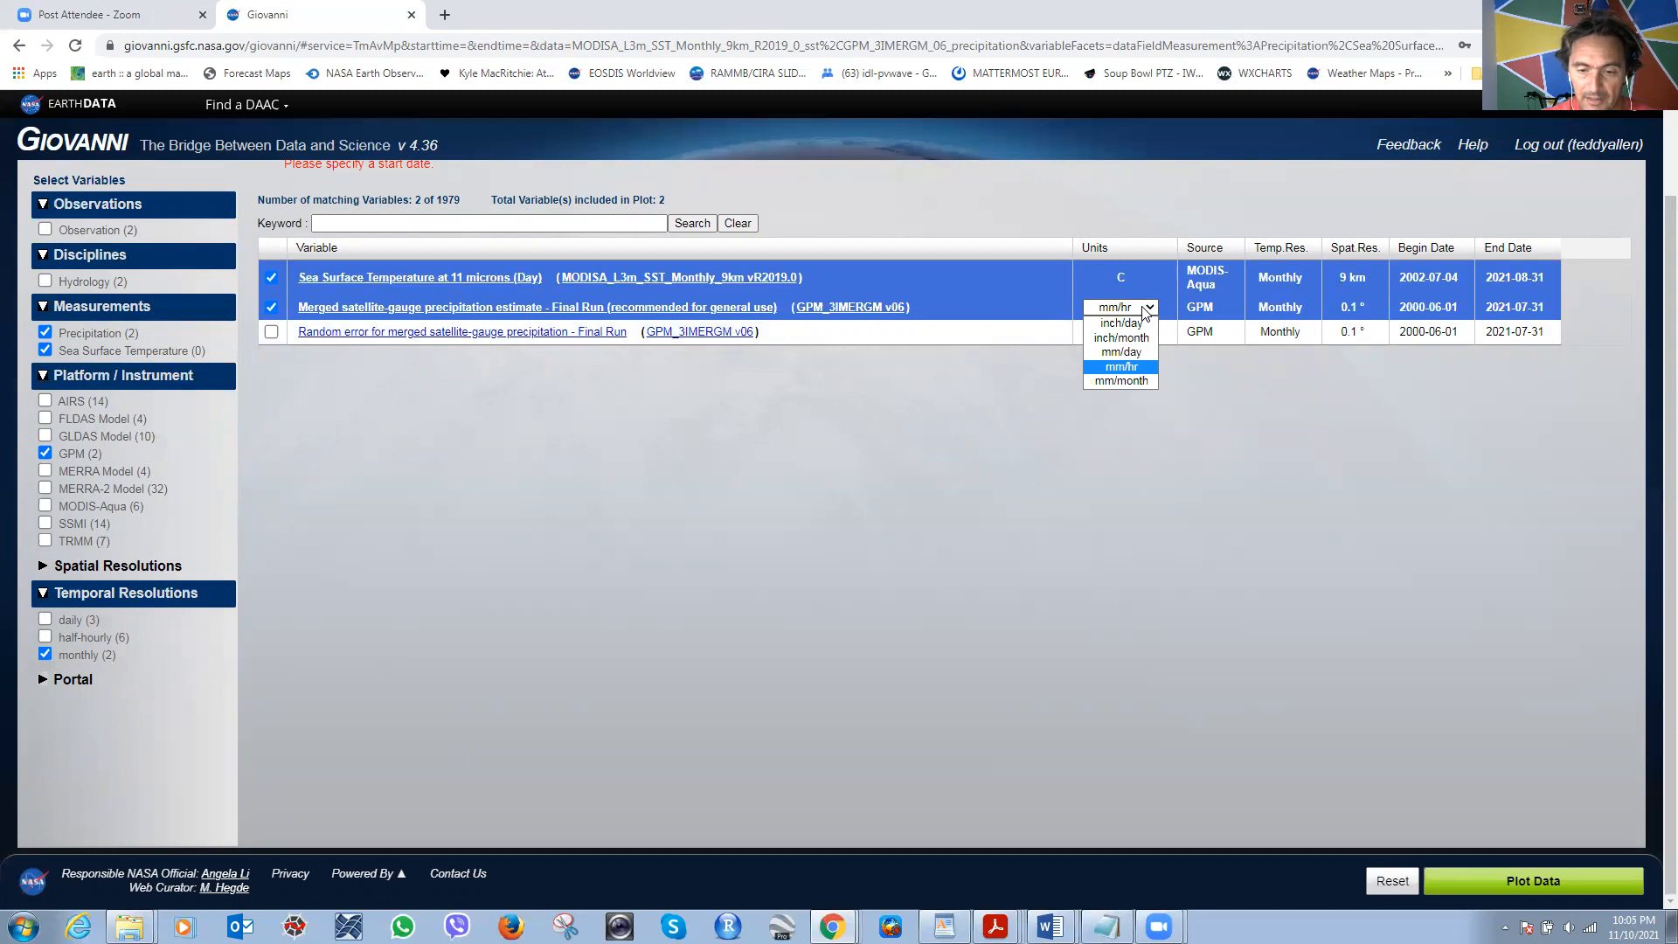
click(1134, 383)
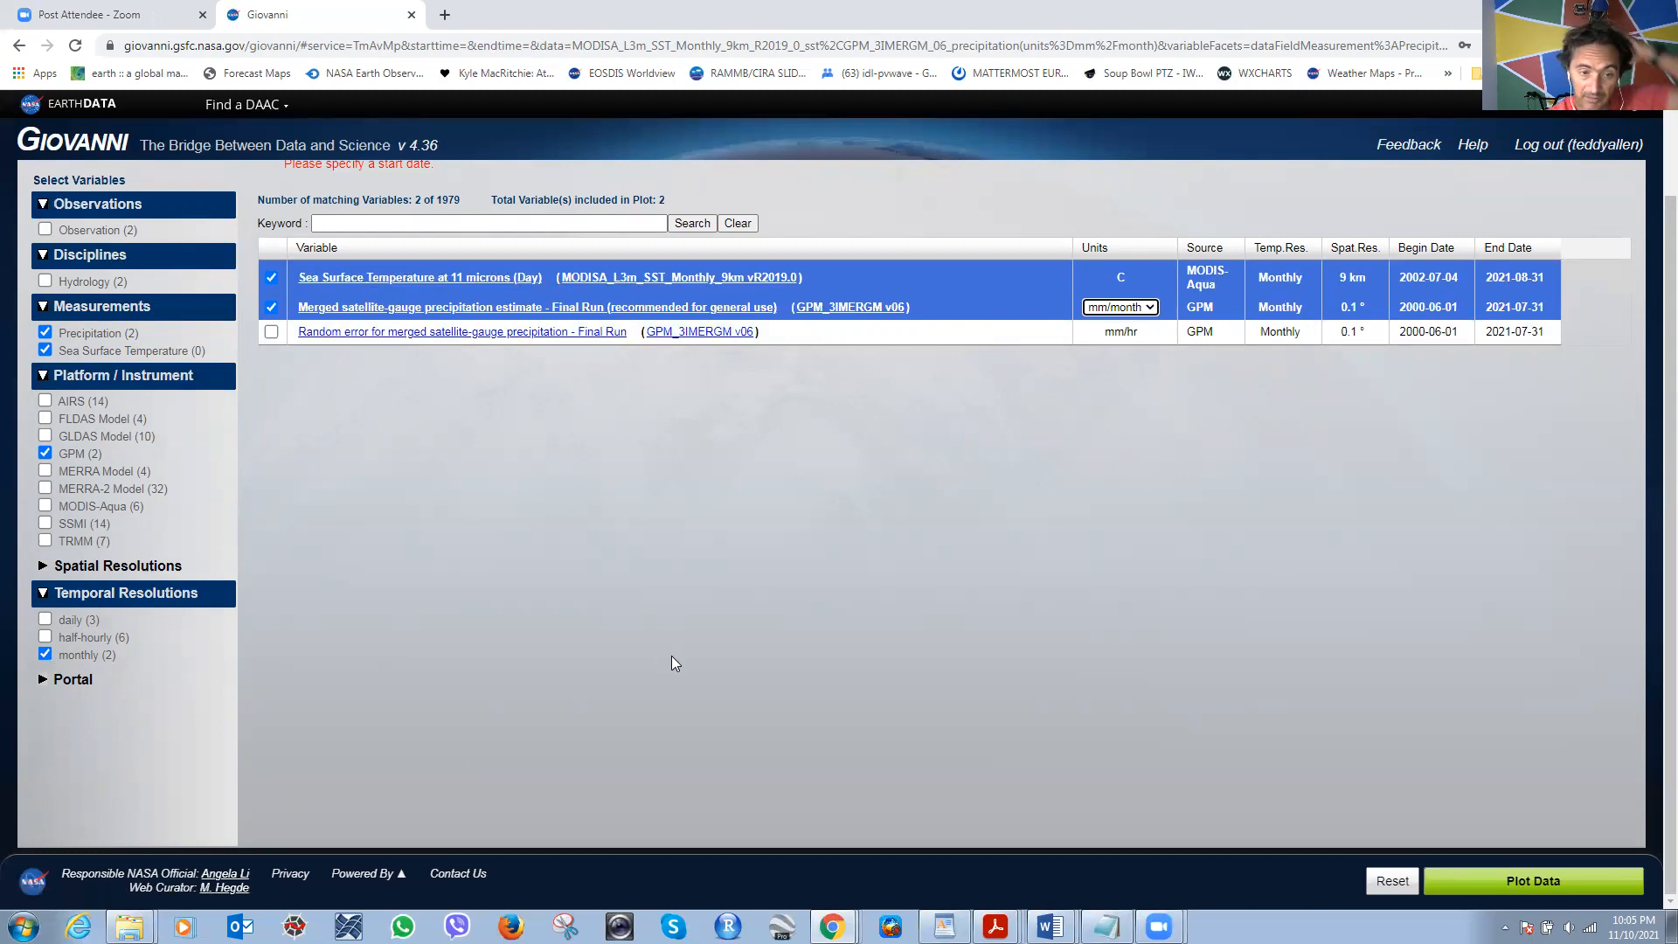
Remove the daytime sea surface temperature variable from the plot, and include and exclude the random error precipitation variable.
scroll(671, 656, up, 2)
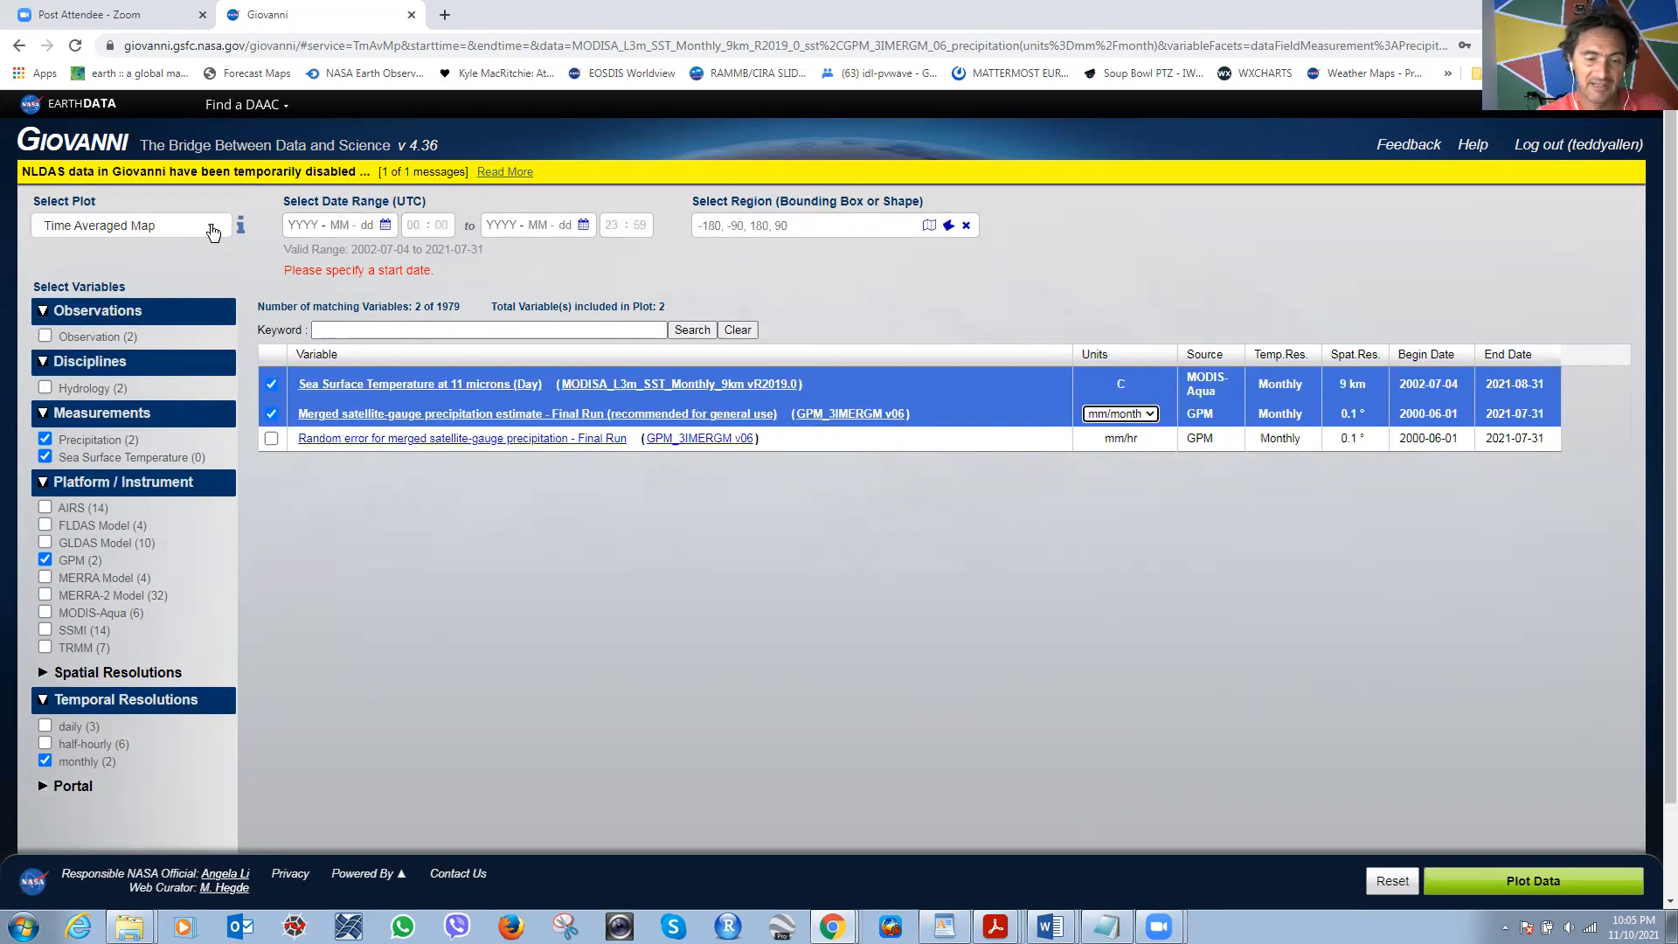
click(271, 385)
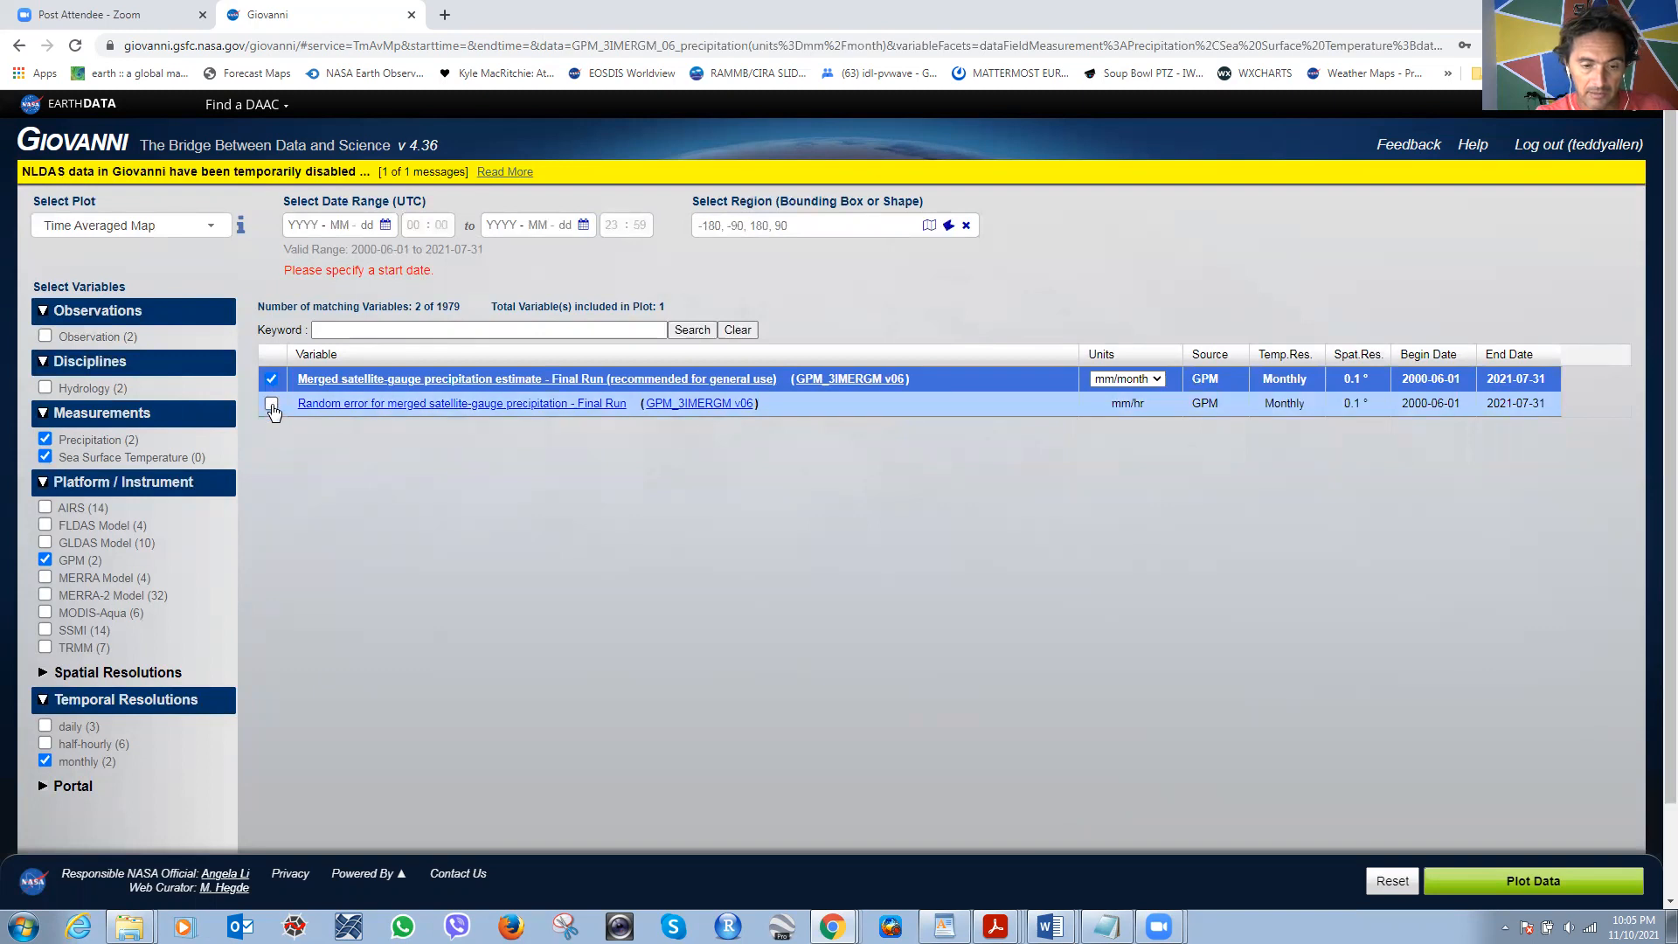
click(271, 405)
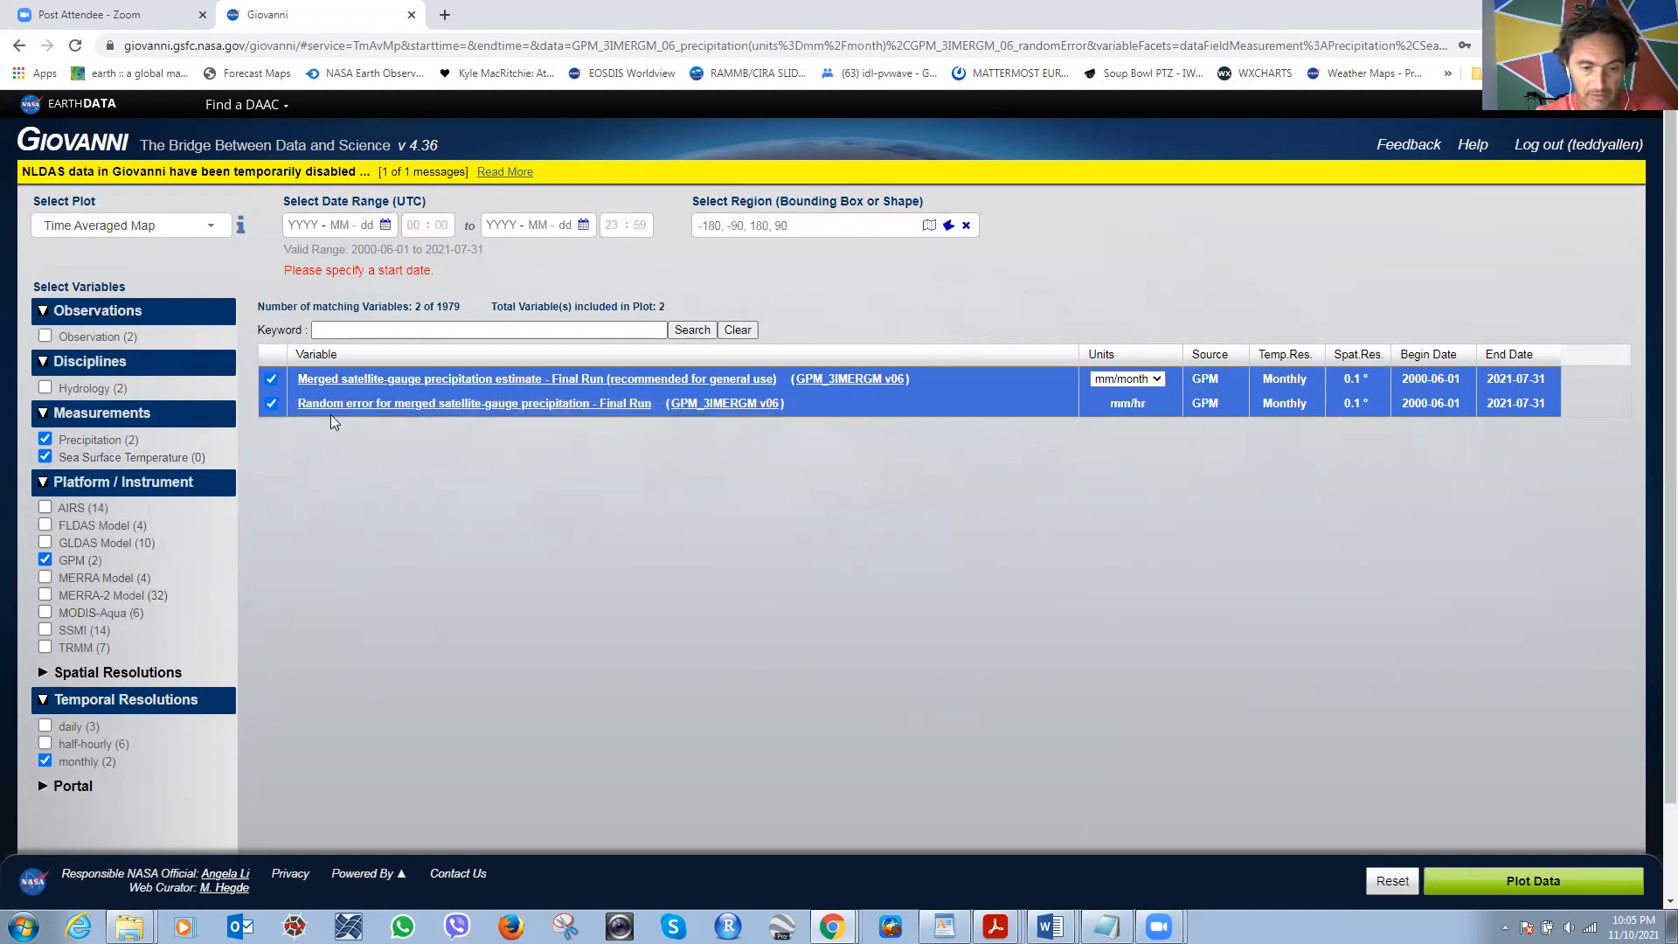
click(271, 403)
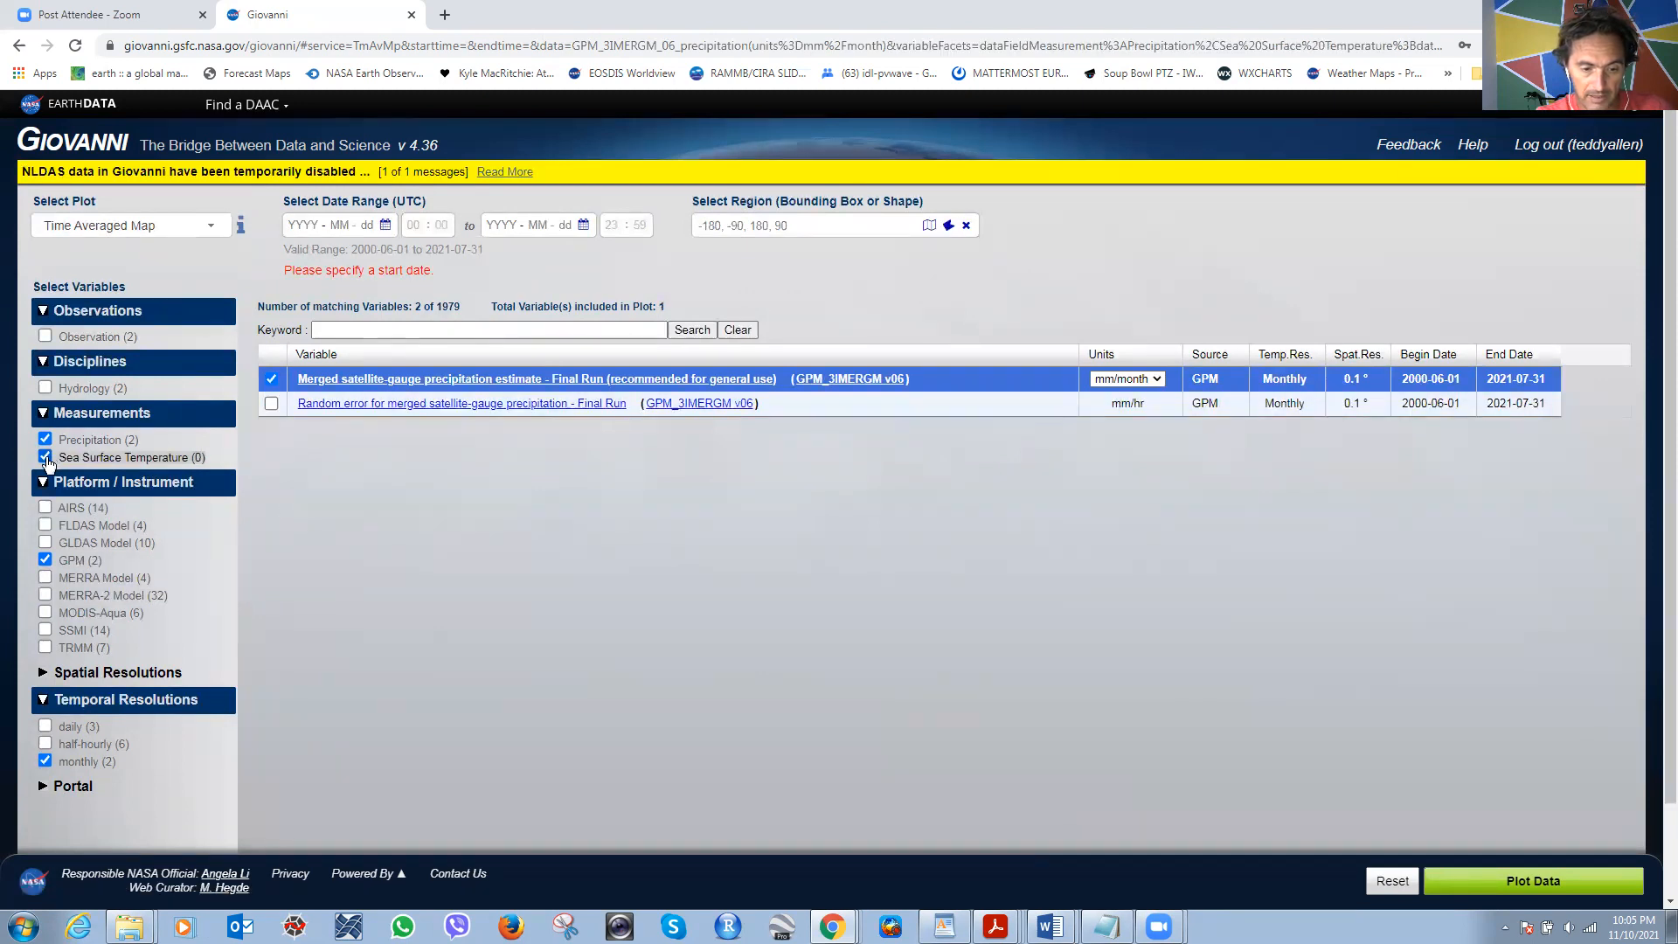
Remove the GPM platform and Precipitation measurement filters, keeping the Sea Surface Temperature and monthly filters.
click(45, 561)
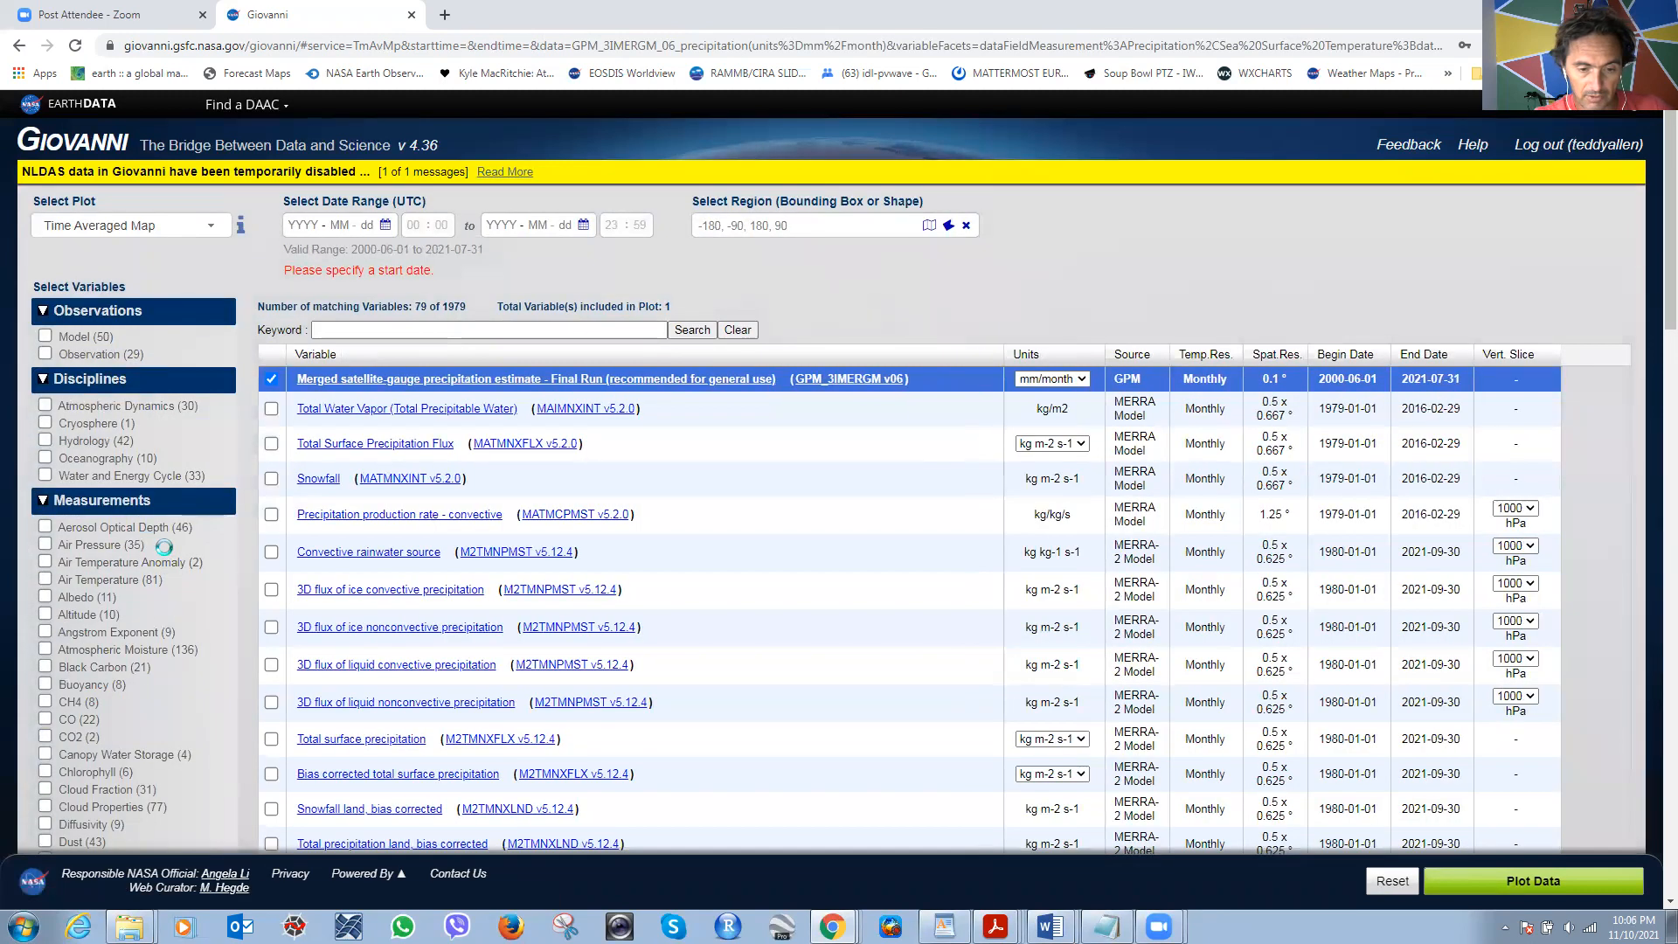
scroll(98, 508, down, 1)
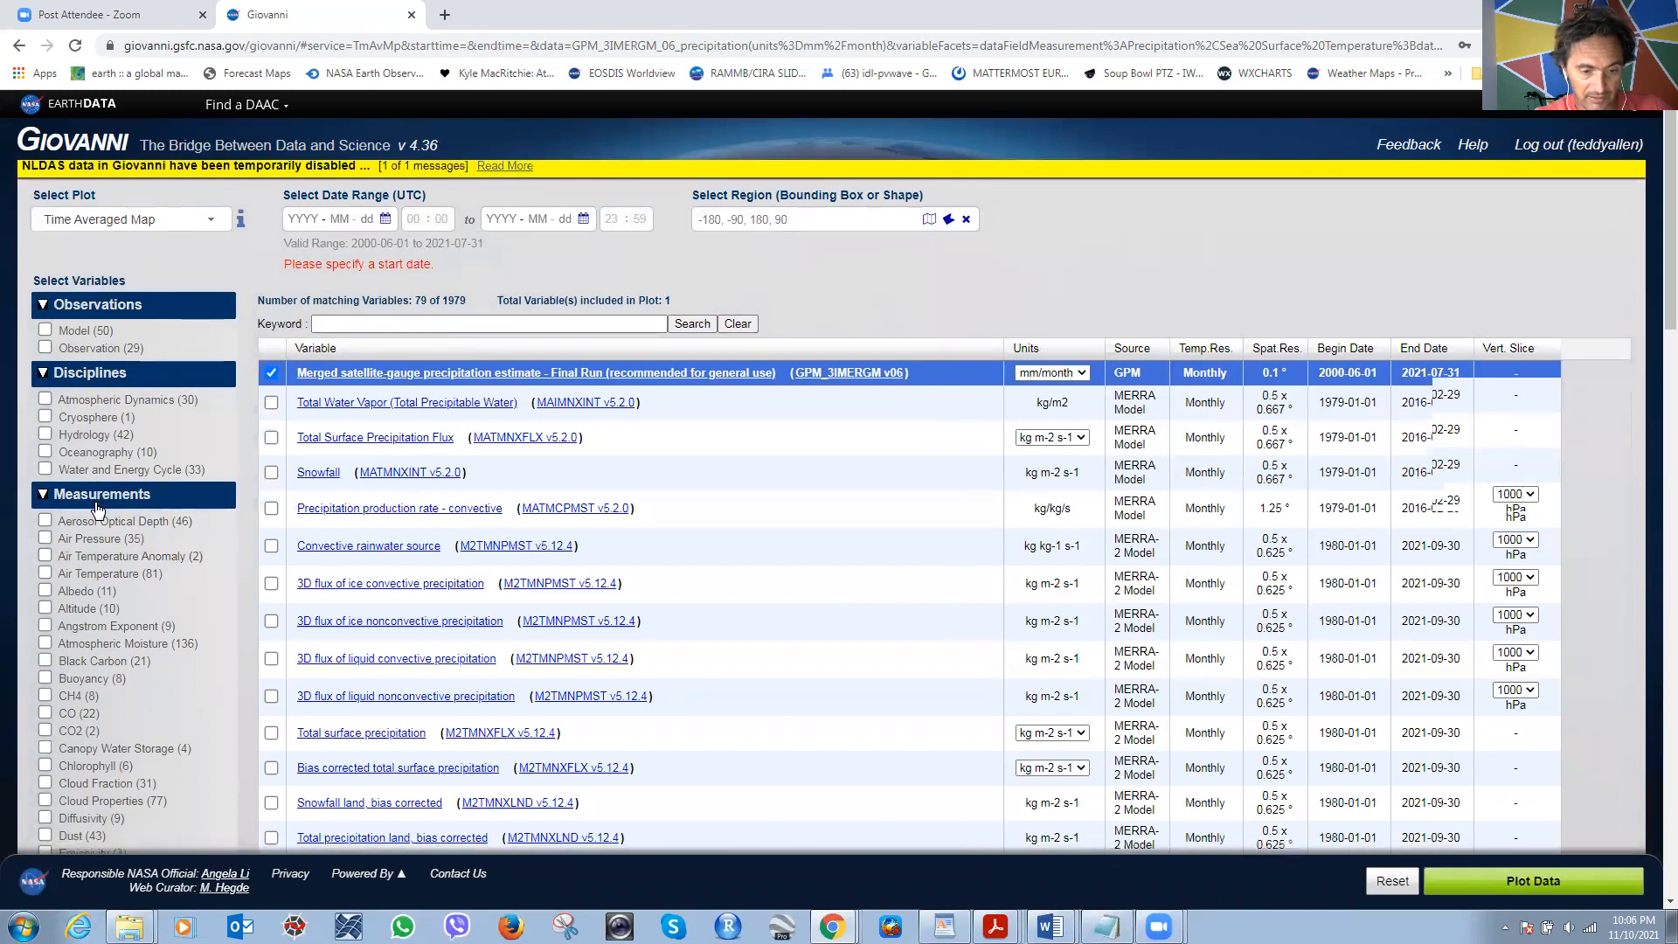
scroll(98, 508, down, 3)
scroll(98, 509, down, 5)
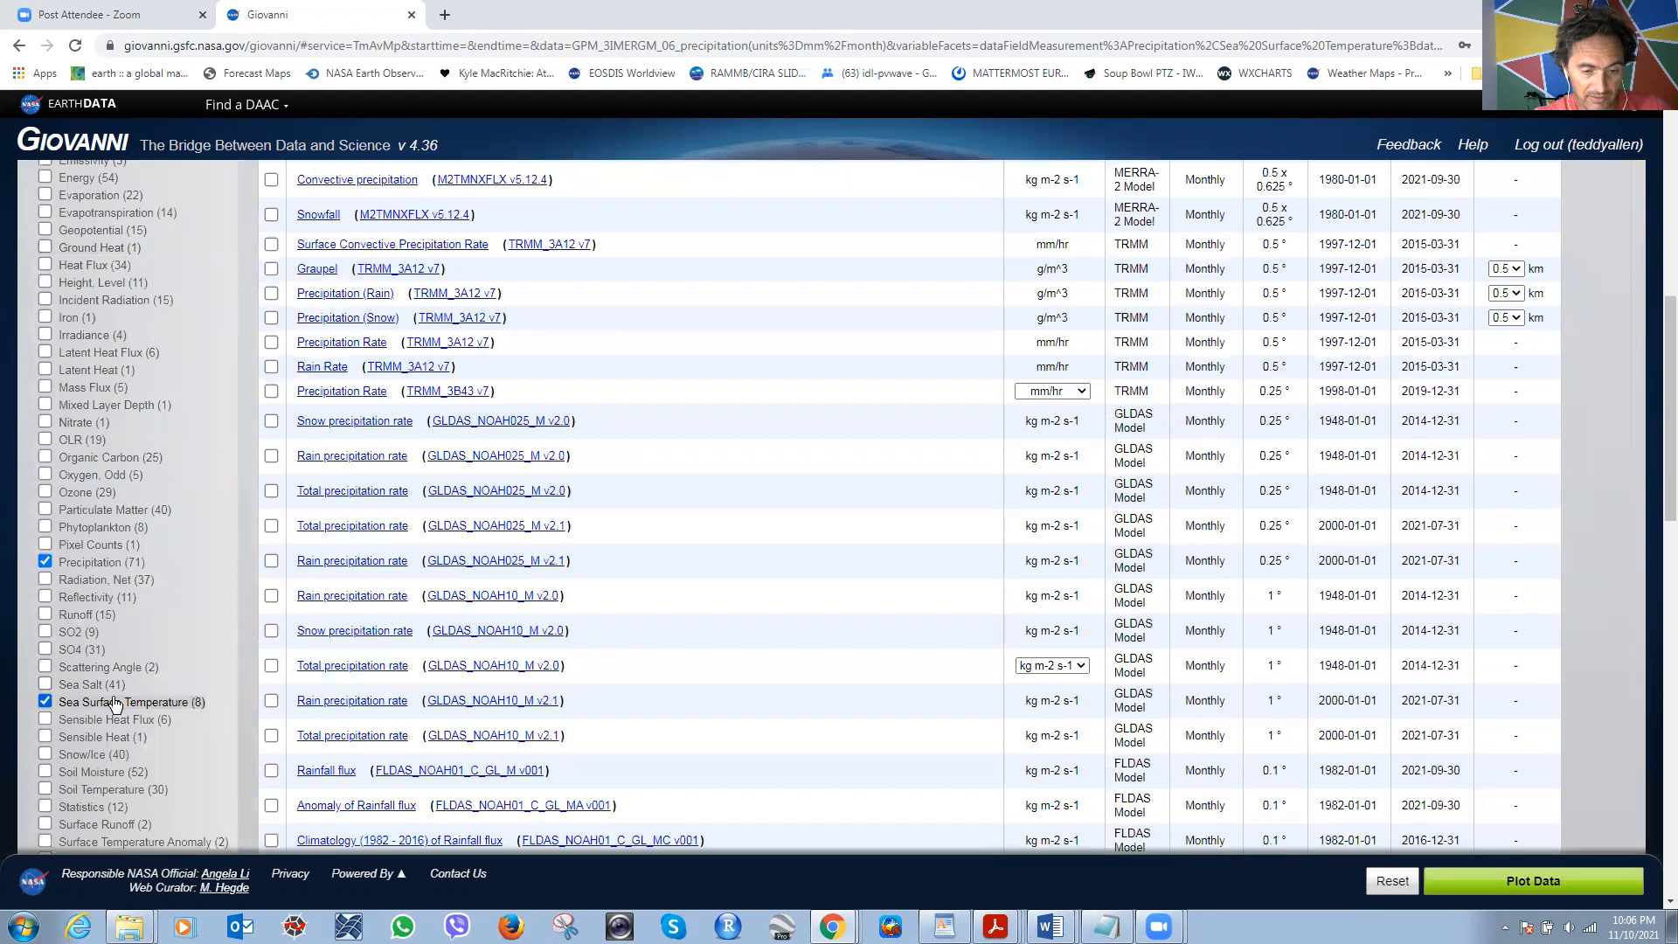
scroll(116, 700, down, 8)
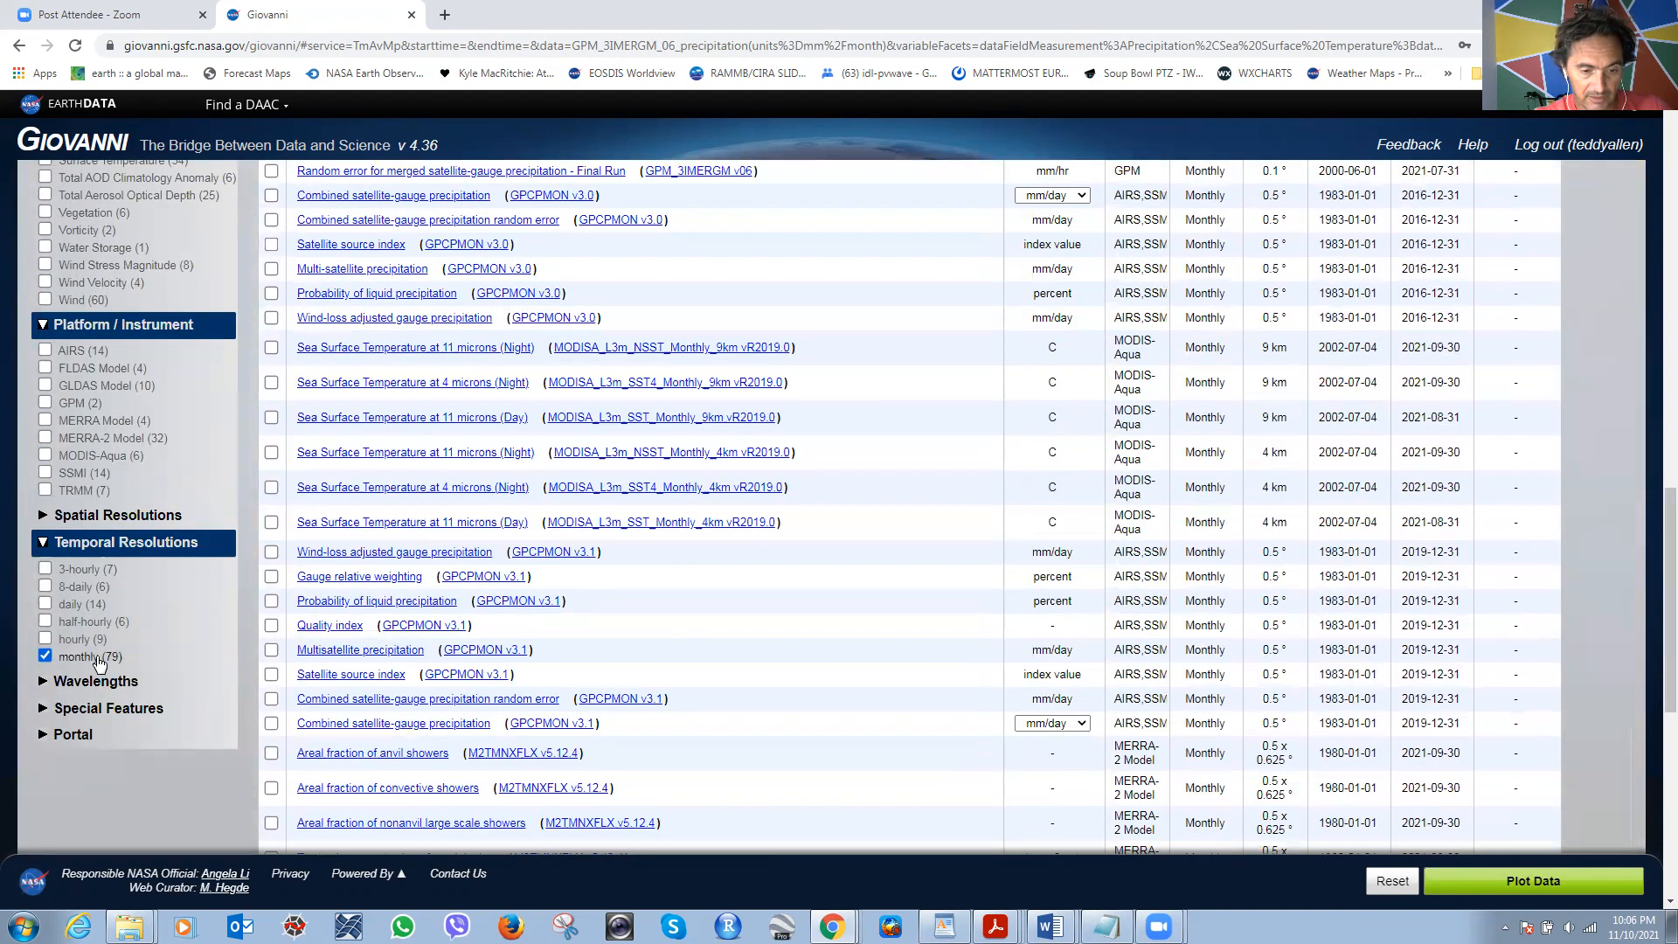
scroll(98, 661, up, 5)
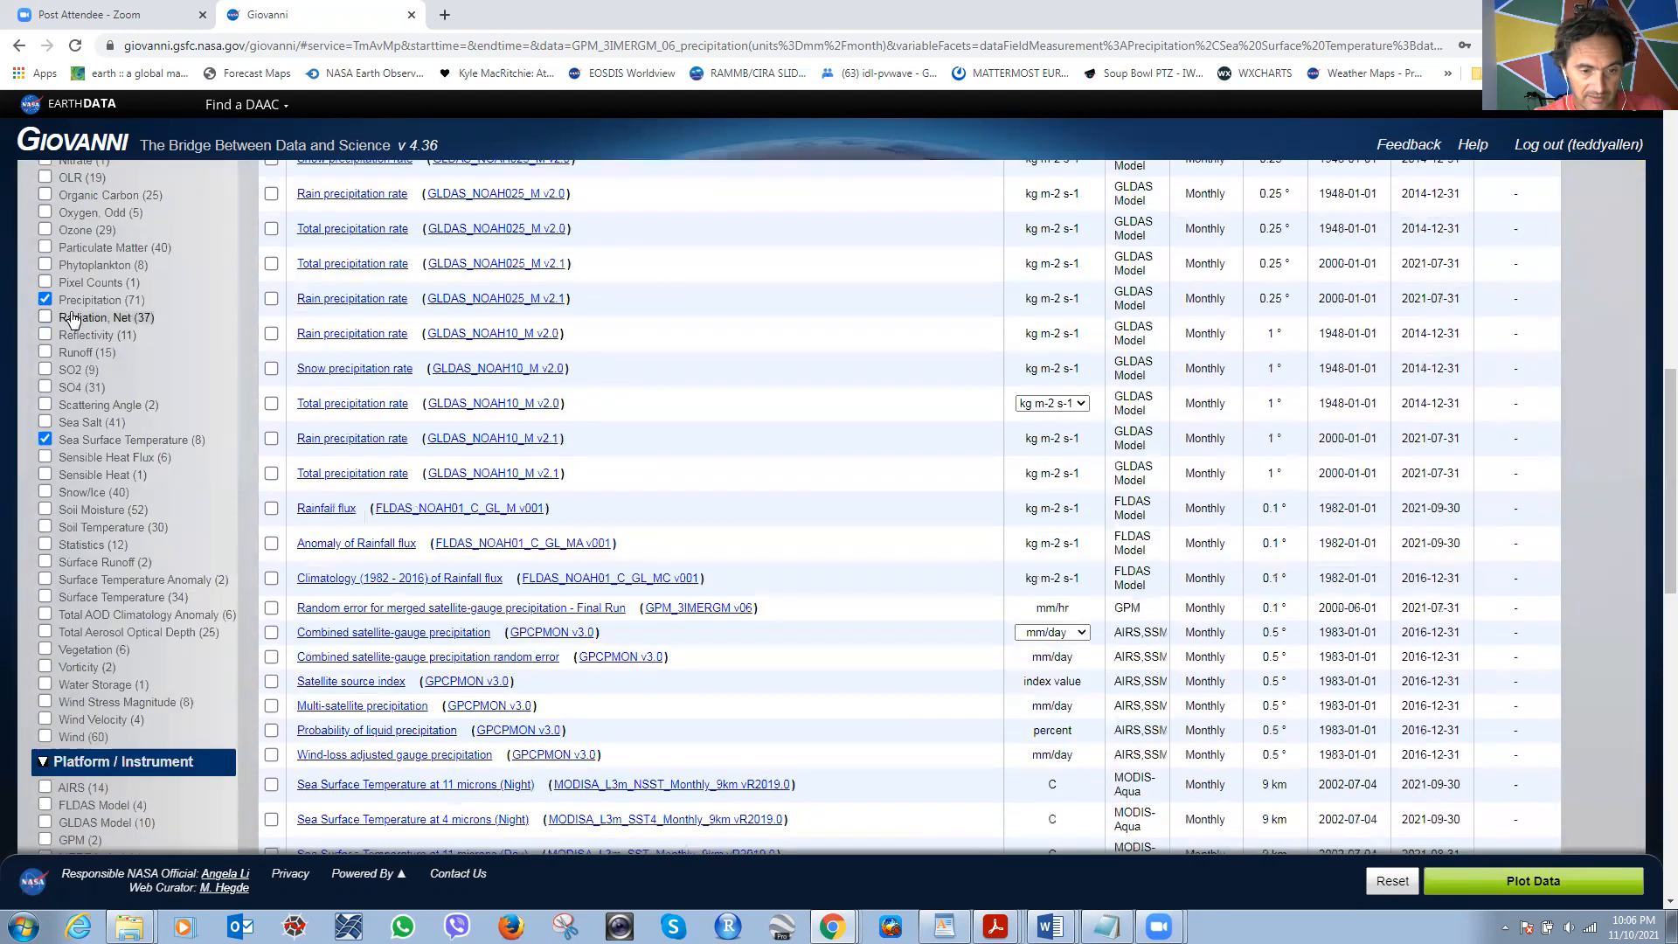
click(73, 301)
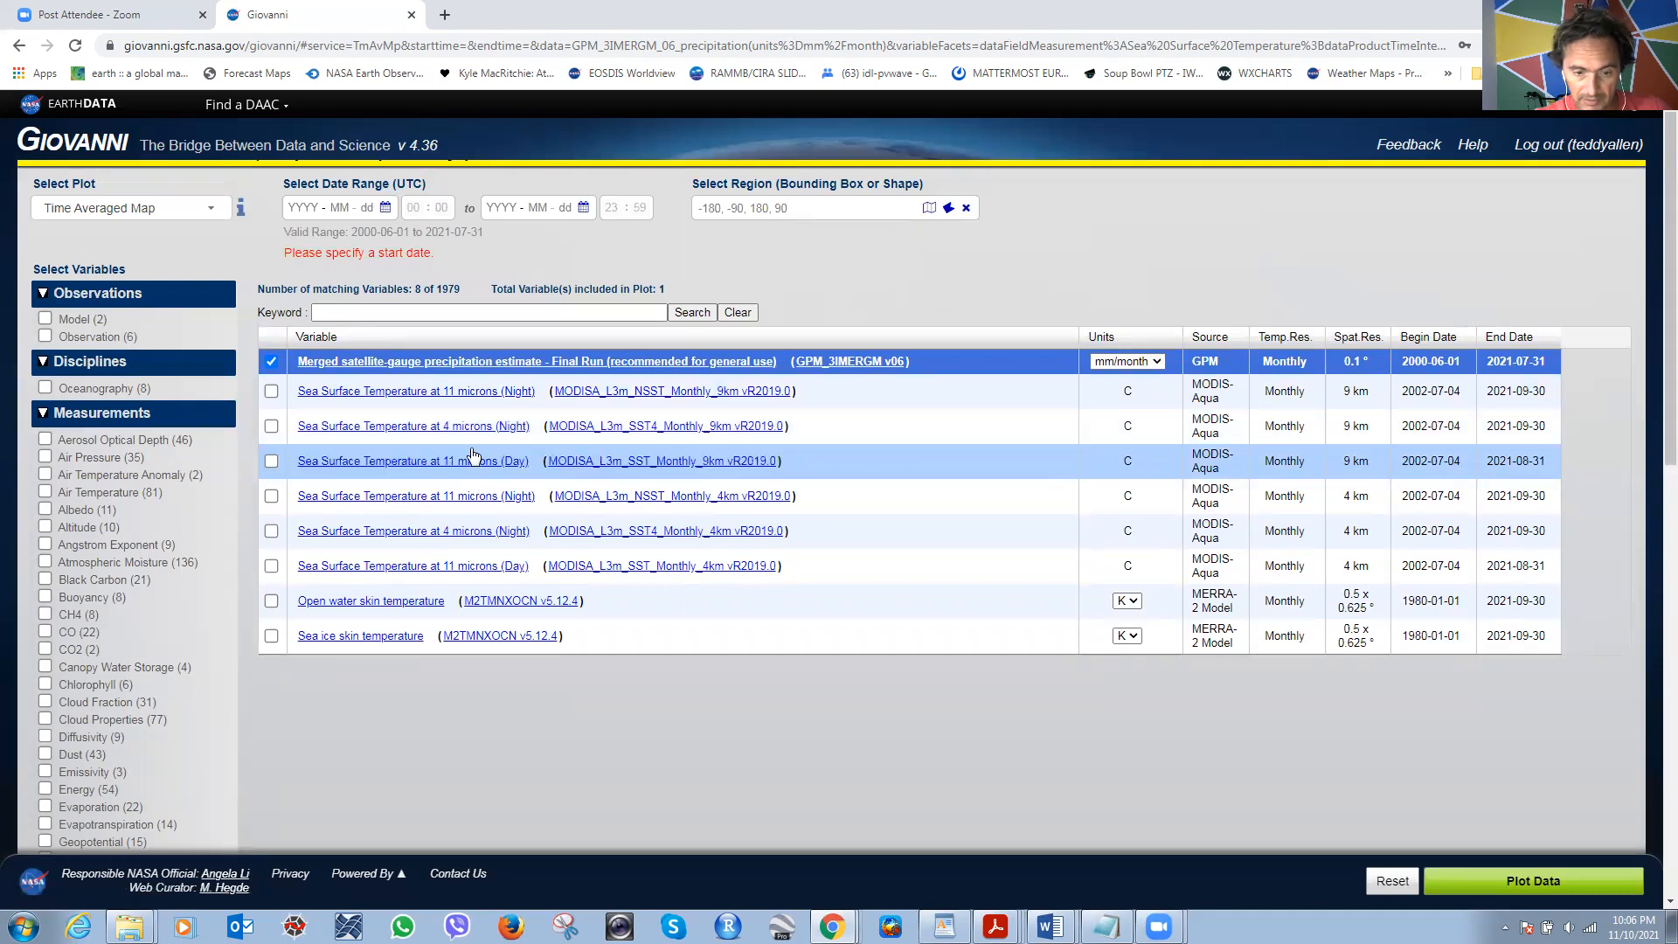
Include the monthly 9 km MODIS-Aqua Sea Surface Temperature at 11 microns (Day) again and set the plot type to Time Series, Area-Averaged.
click(271, 460)
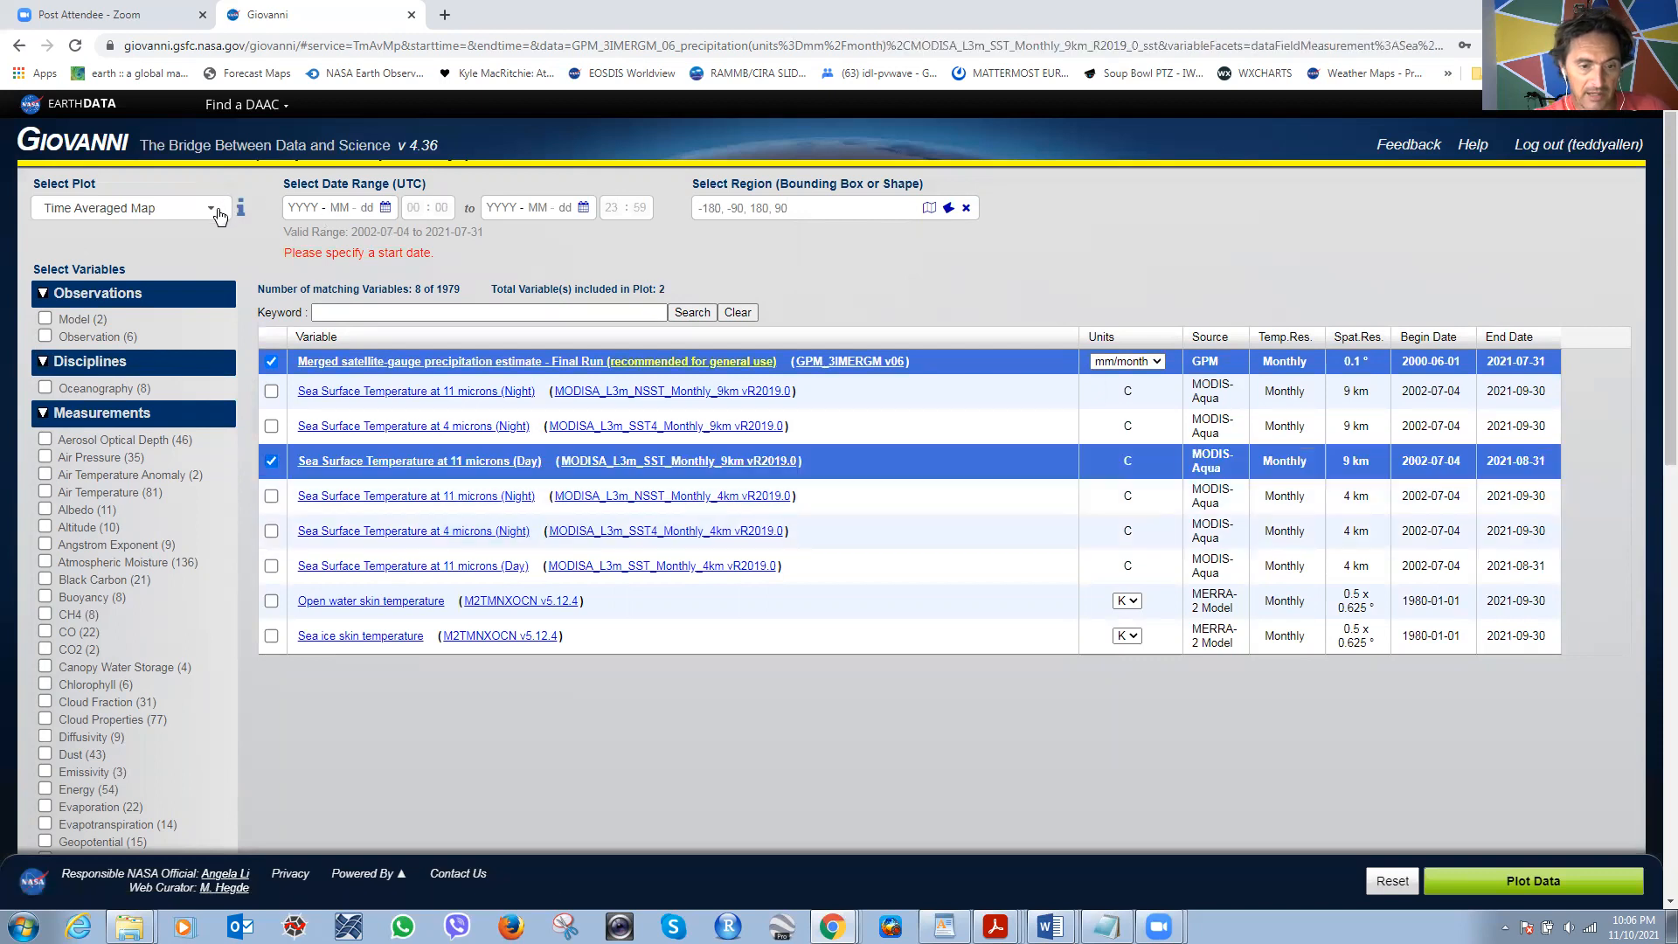
click(217, 210)
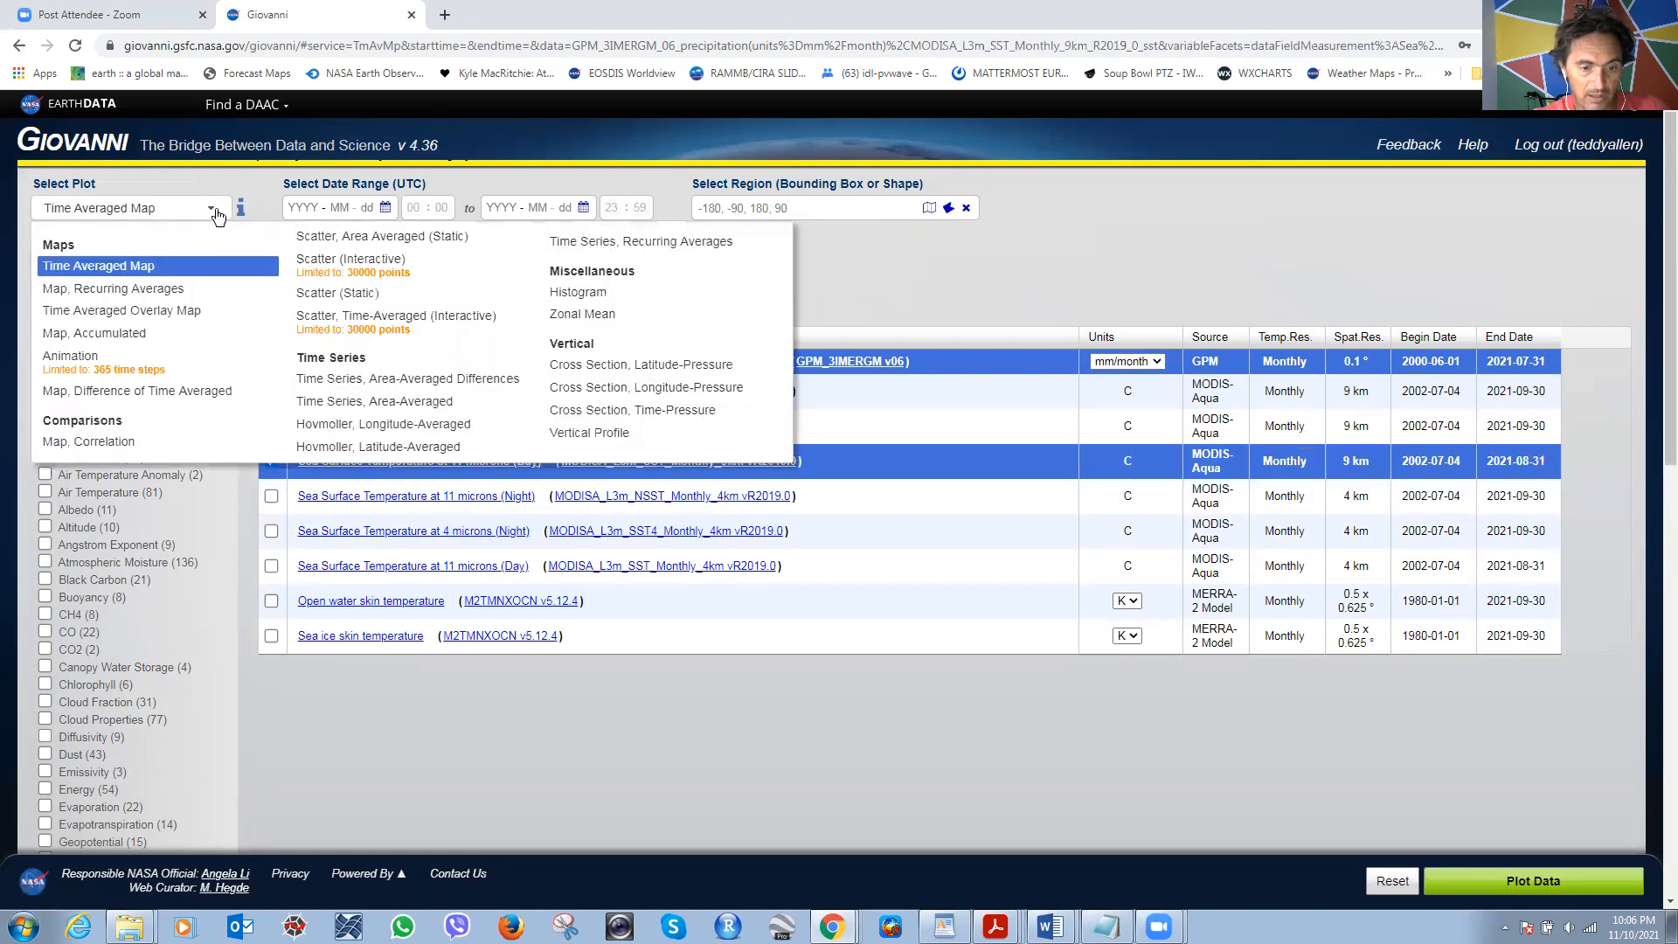
click(332, 404)
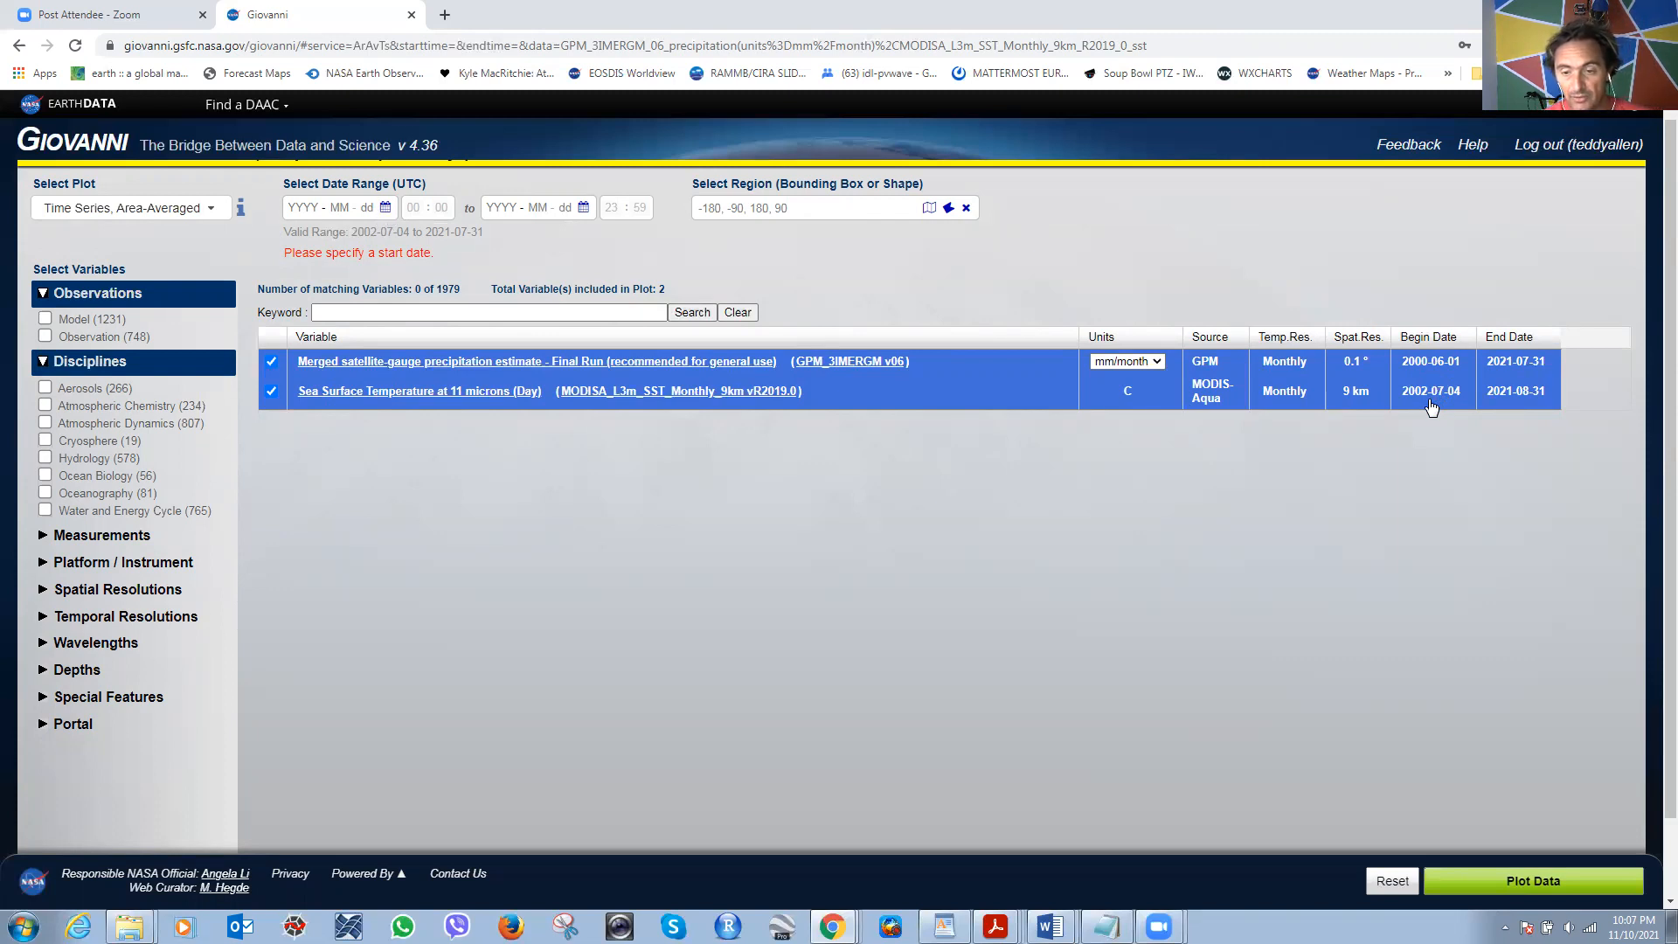
Set the start date of the plot's date range to January 2010.
click(385, 209)
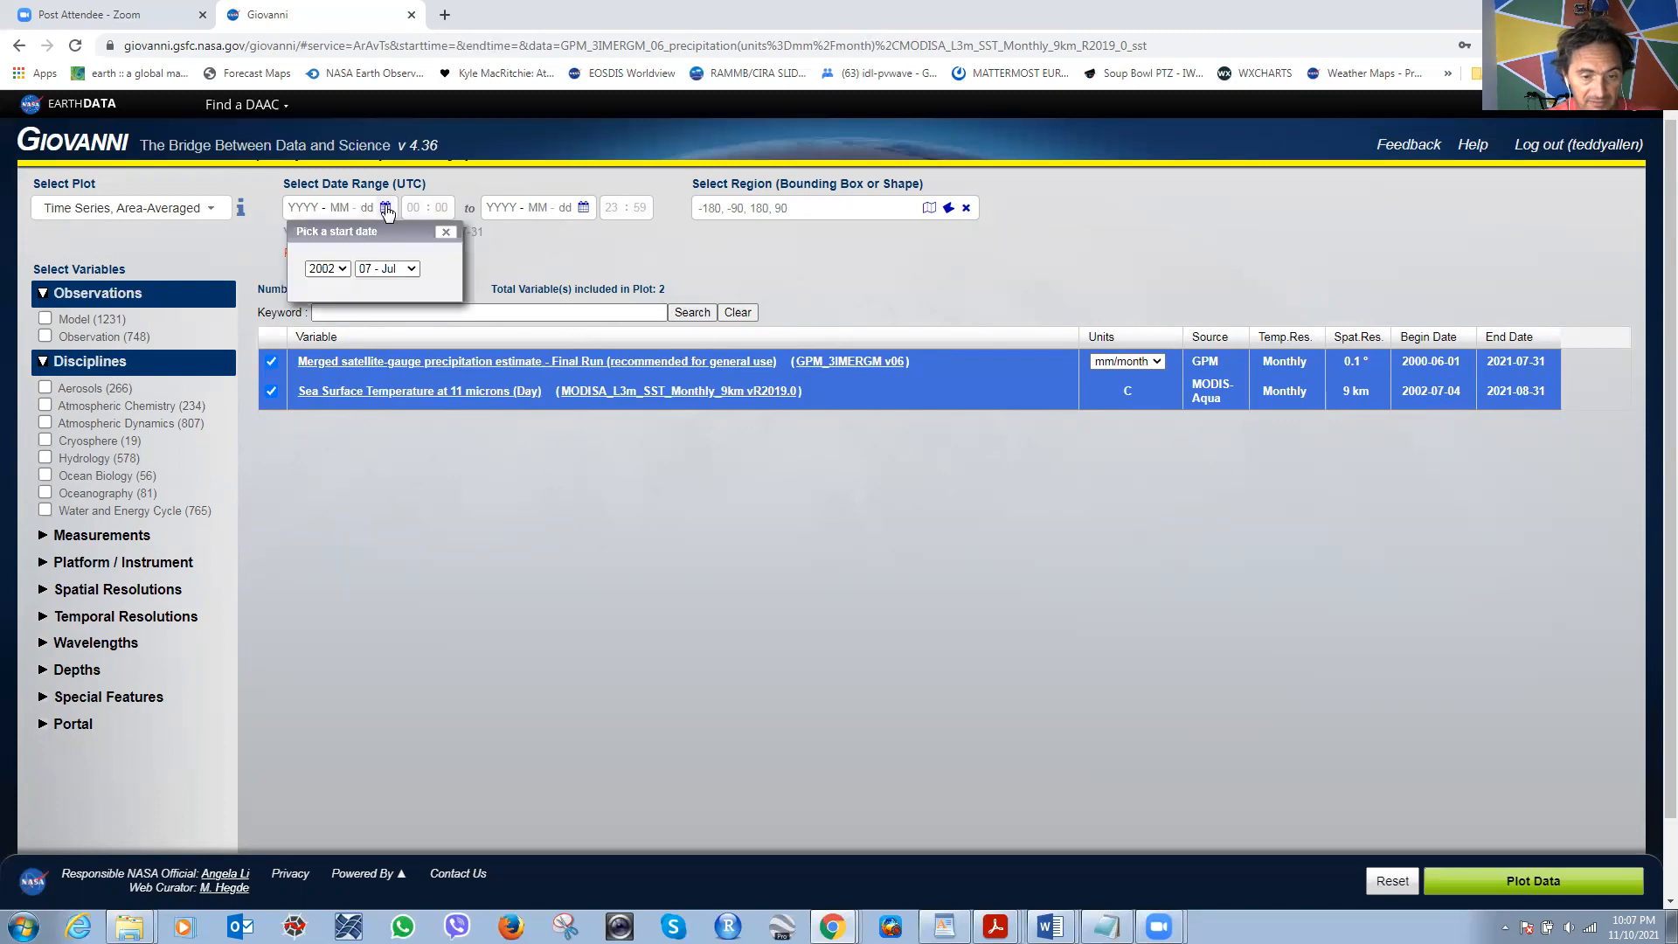
click(335, 269)
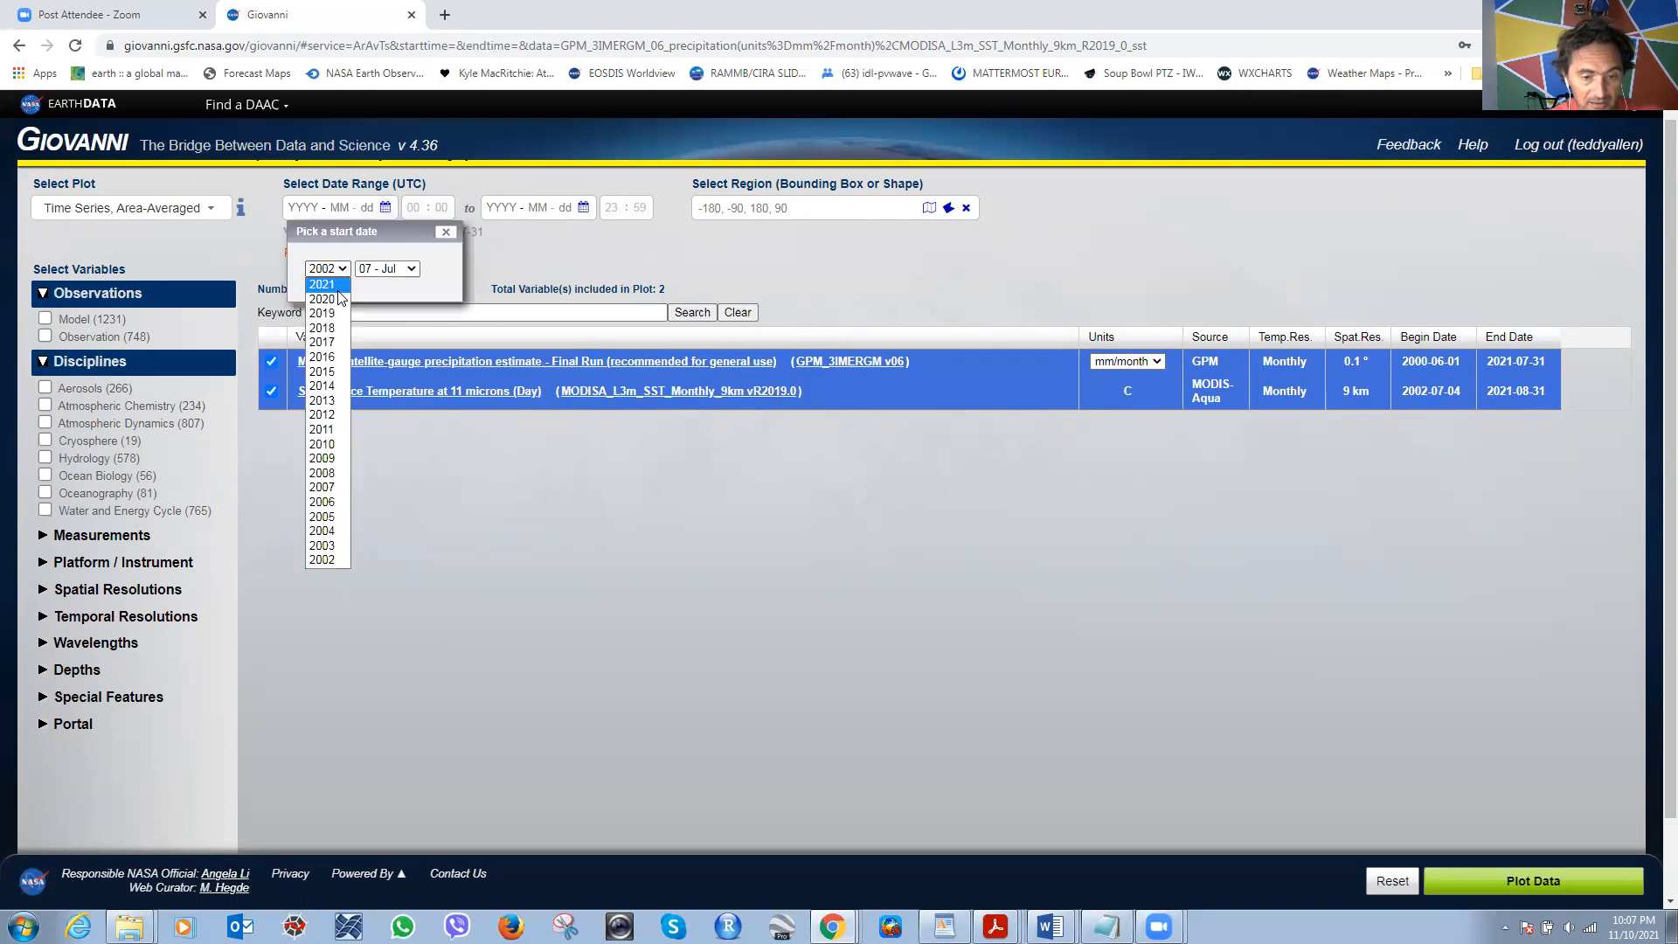
click(340, 444)
click(397, 269)
click(396, 285)
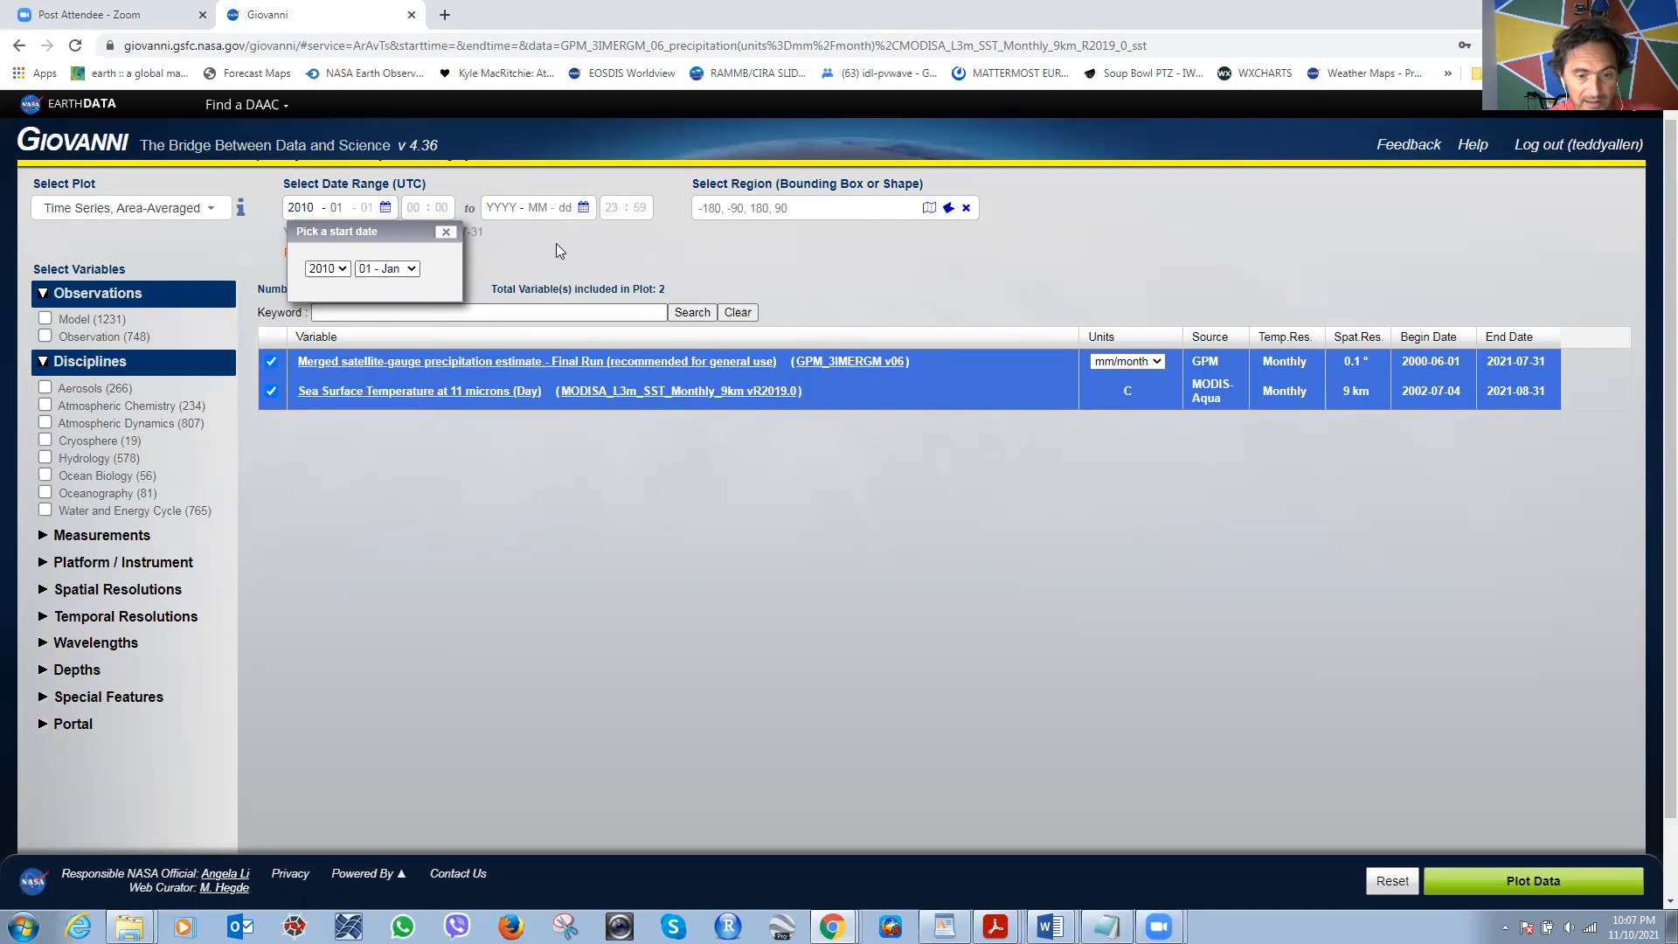
click(445, 231)
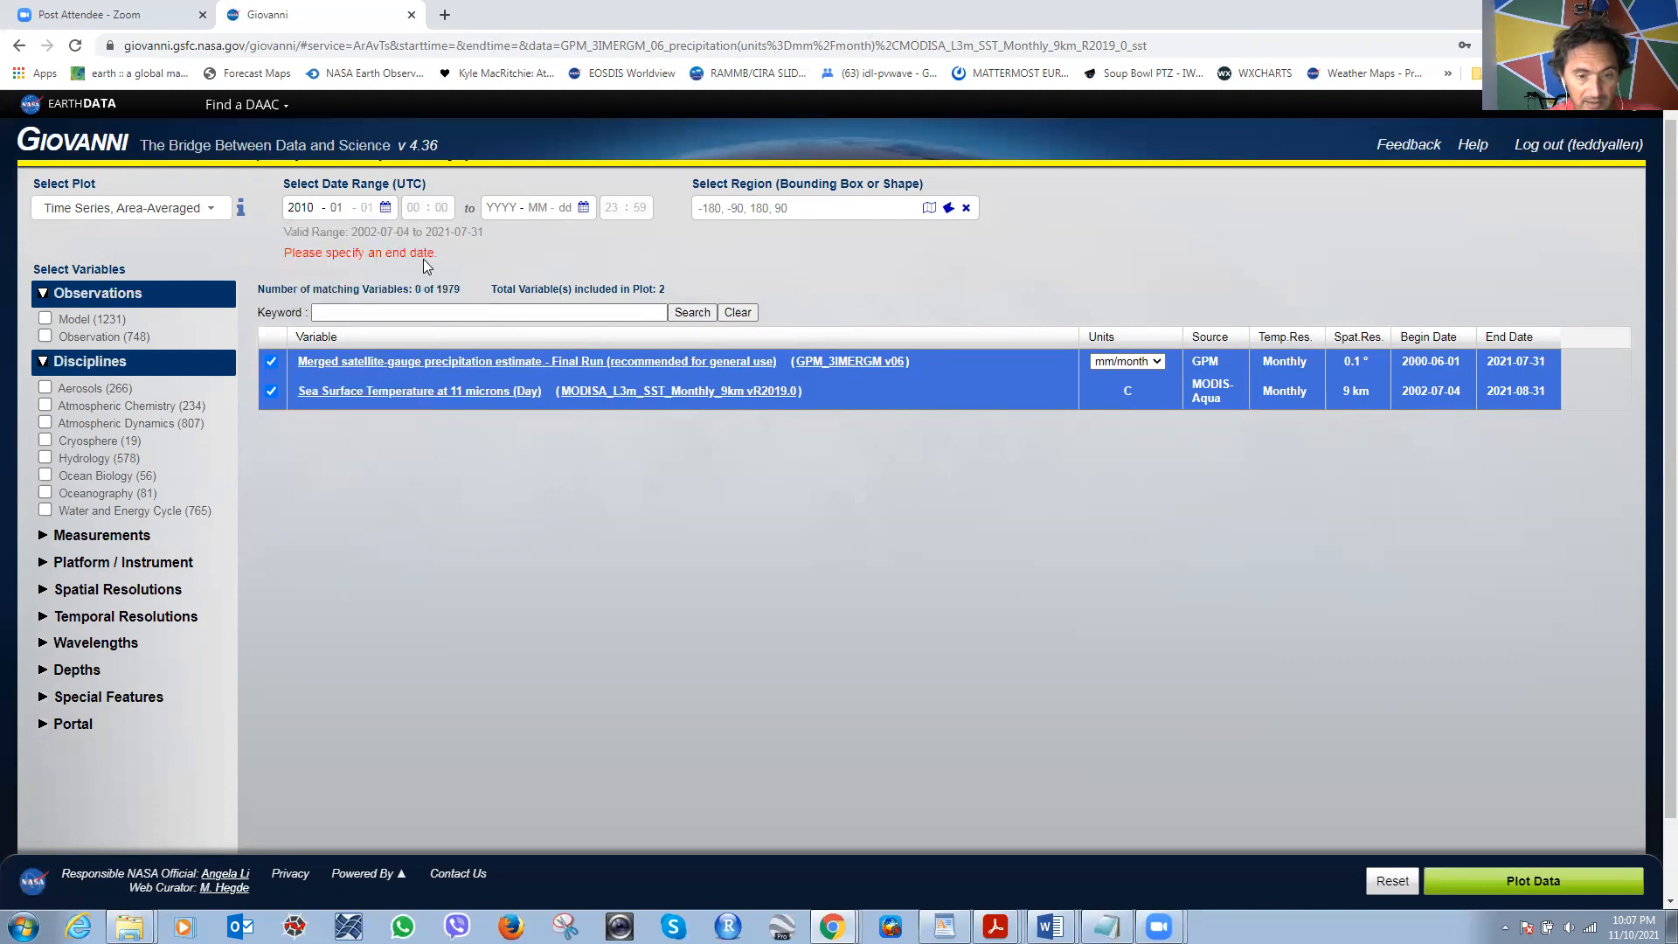
Set the end date of the plot's date range to December 2020.
click(584, 208)
click(525, 268)
click(521, 299)
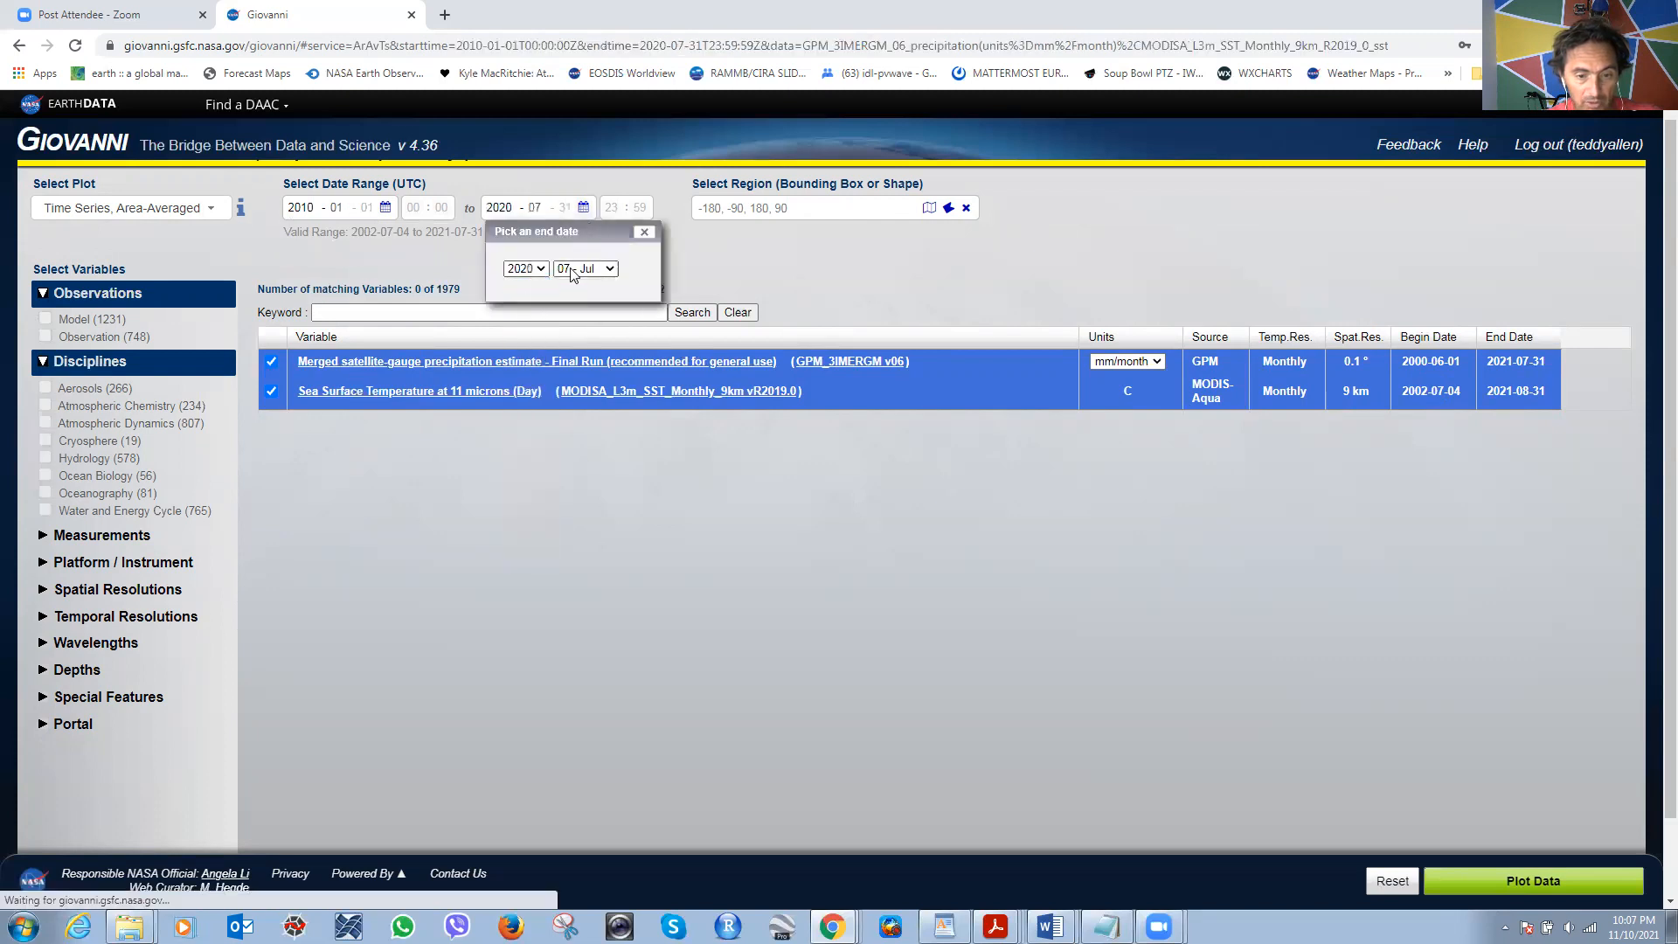
click(584, 208)
click(585, 269)
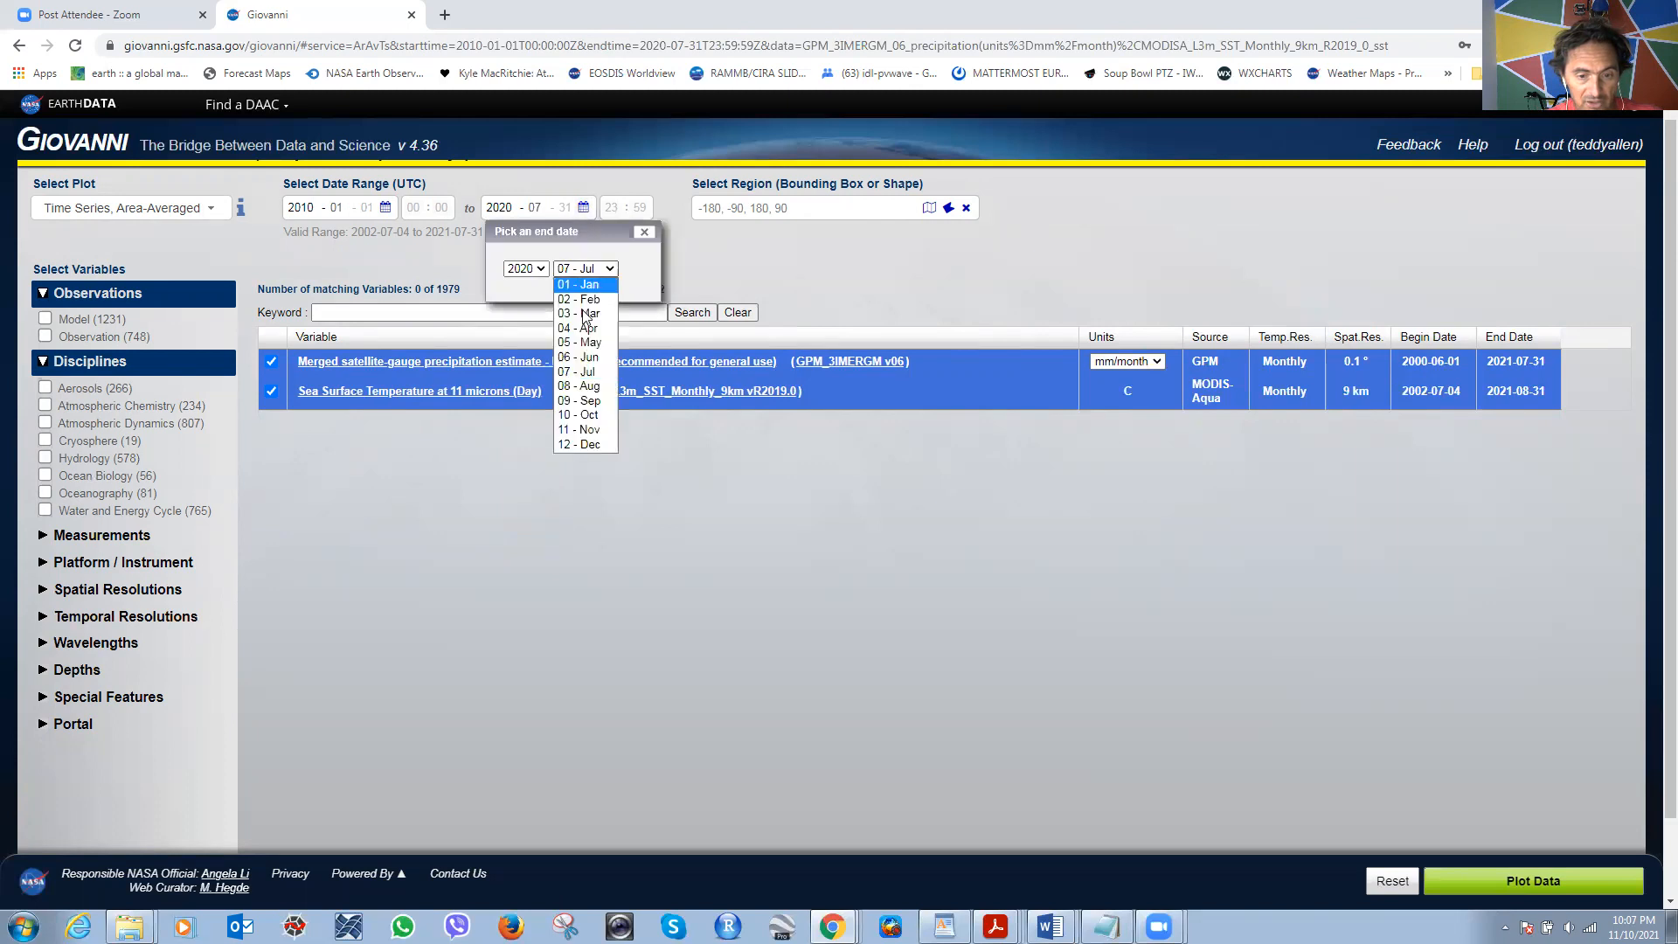
click(579, 444)
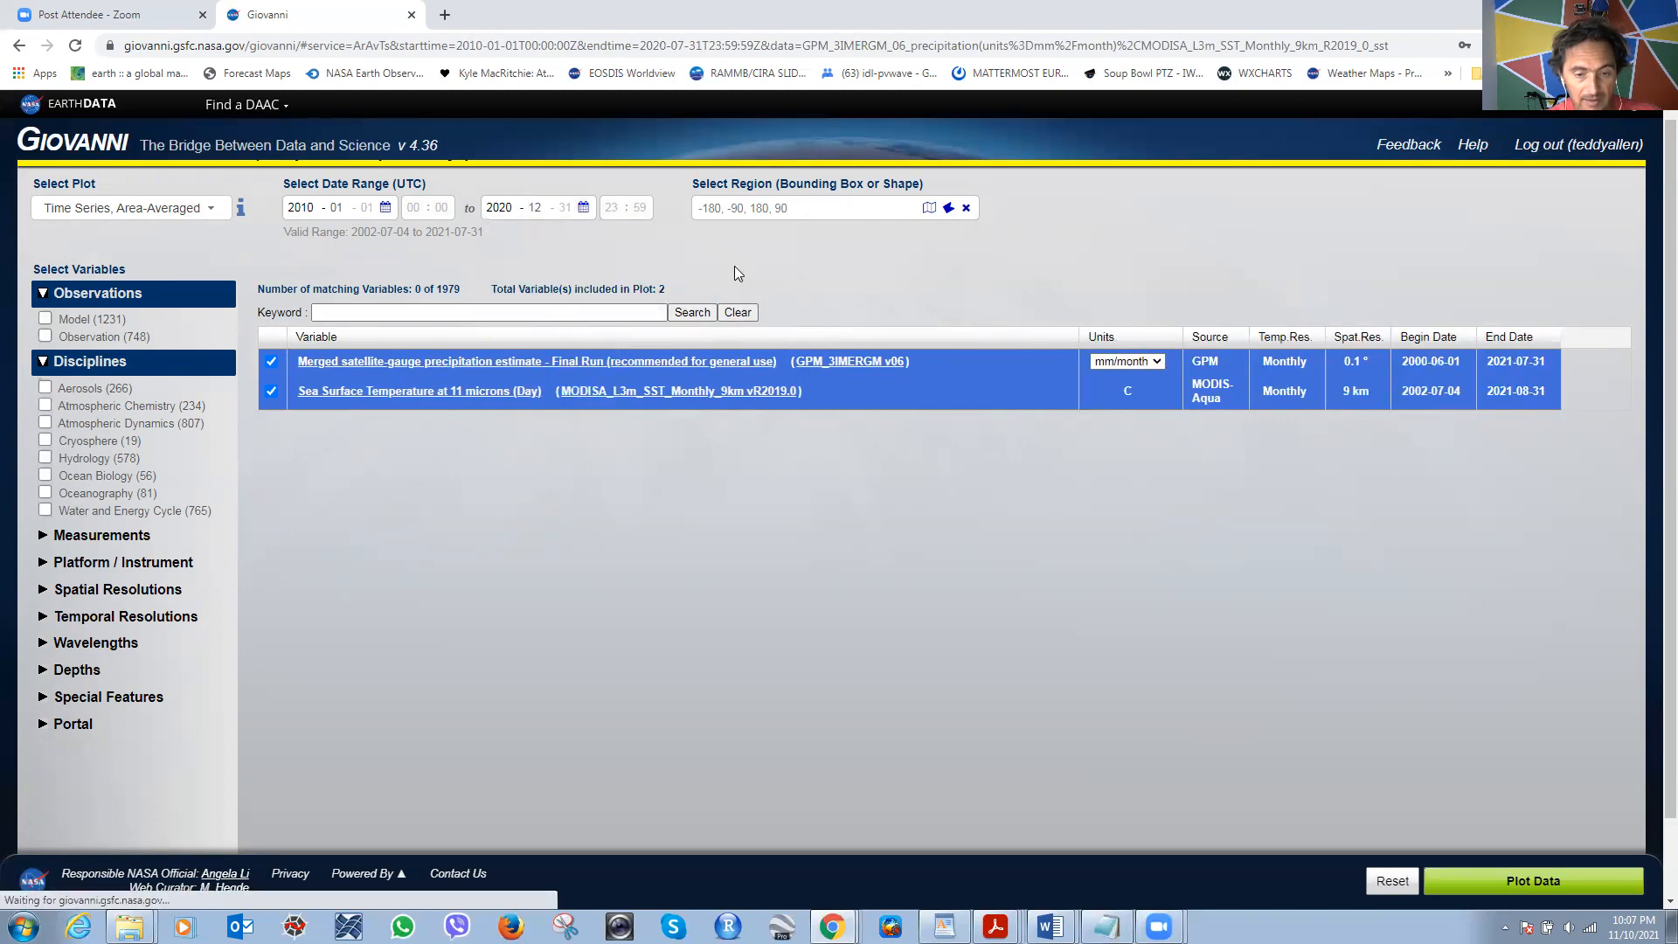
Draw a region box over the equatorial Pacific, about 151.2°W to 128.0°W and 7.0°S to 8.4°N, and plot the data.
click(928, 210)
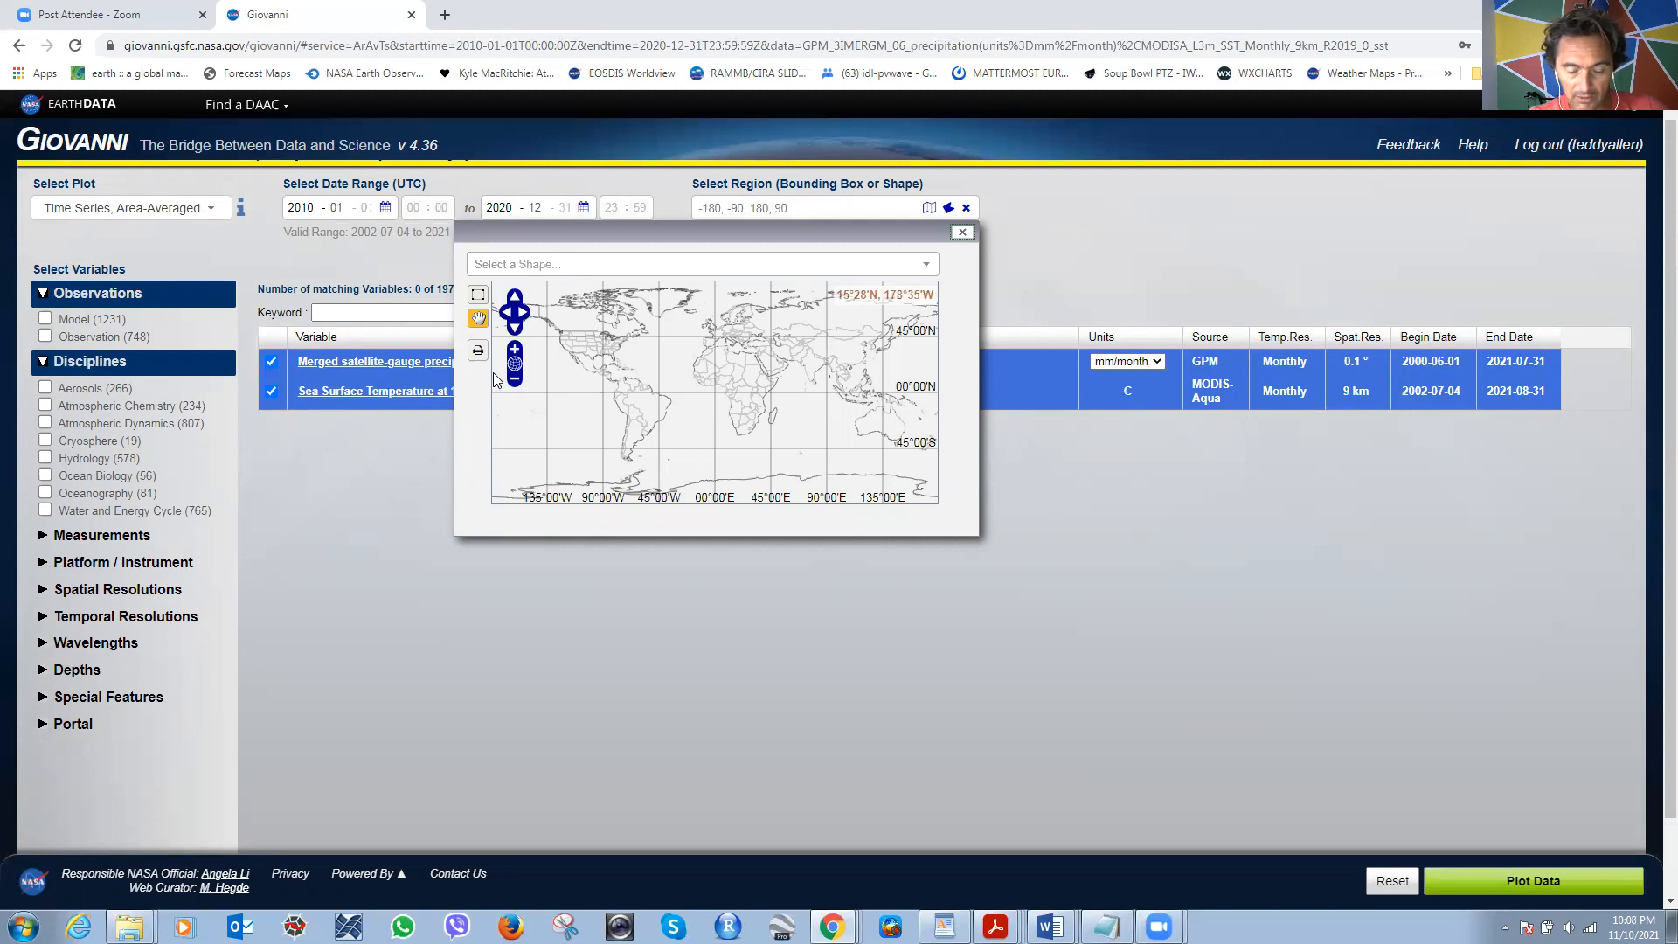
drag(493, 390, 497, 390)
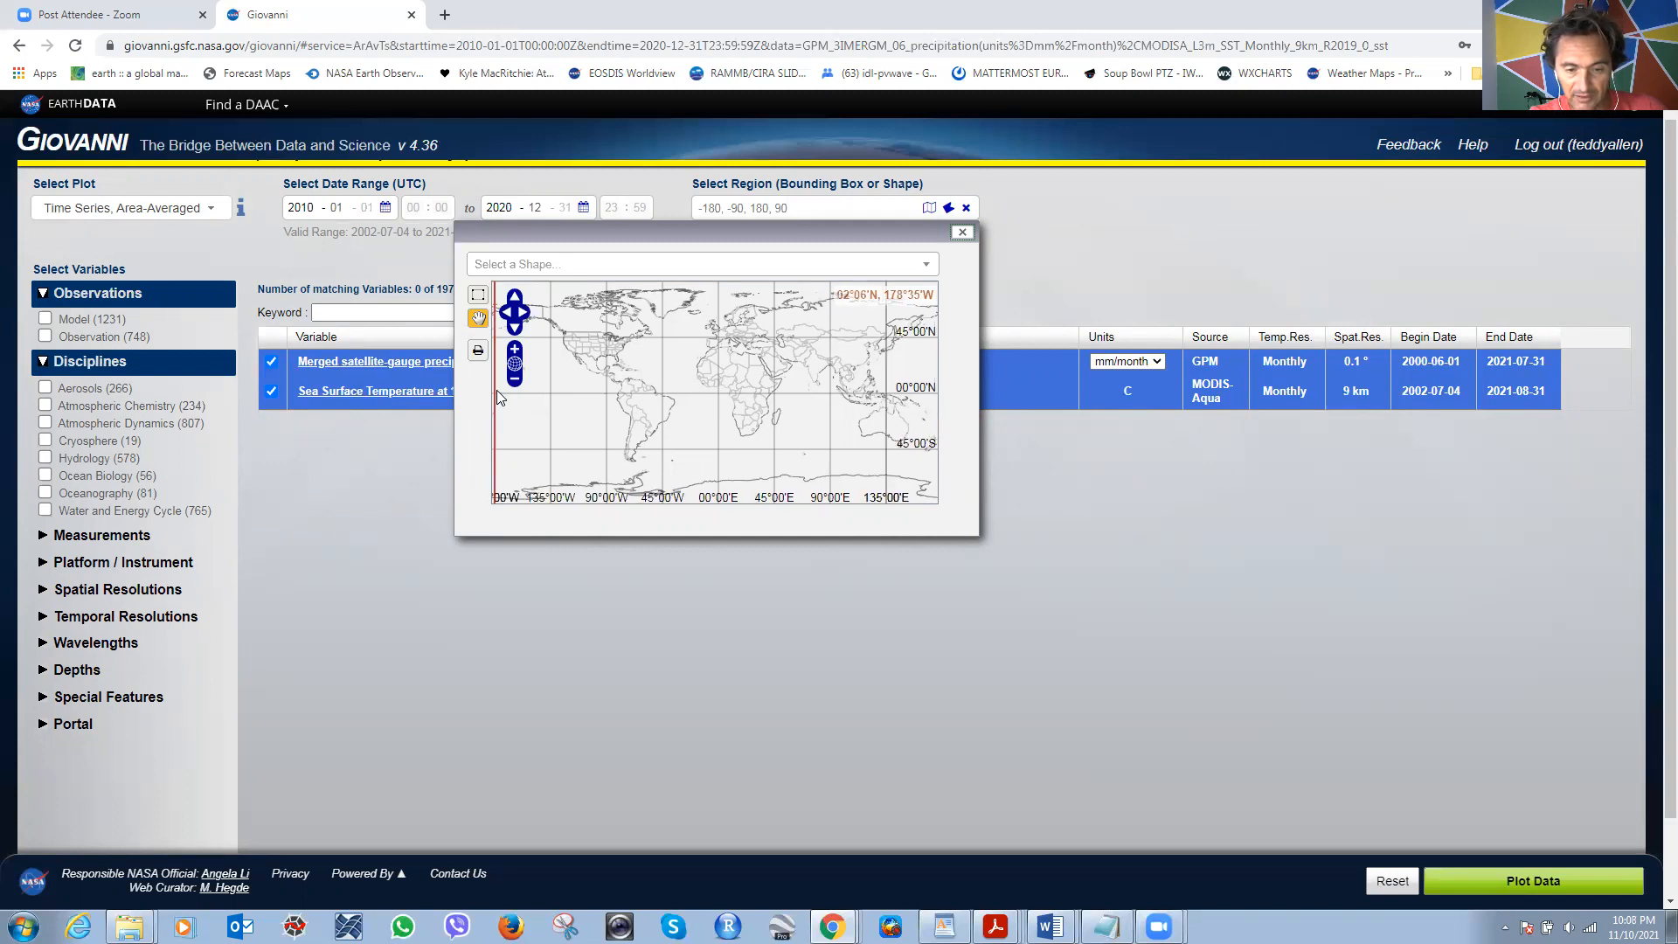
click(478, 296)
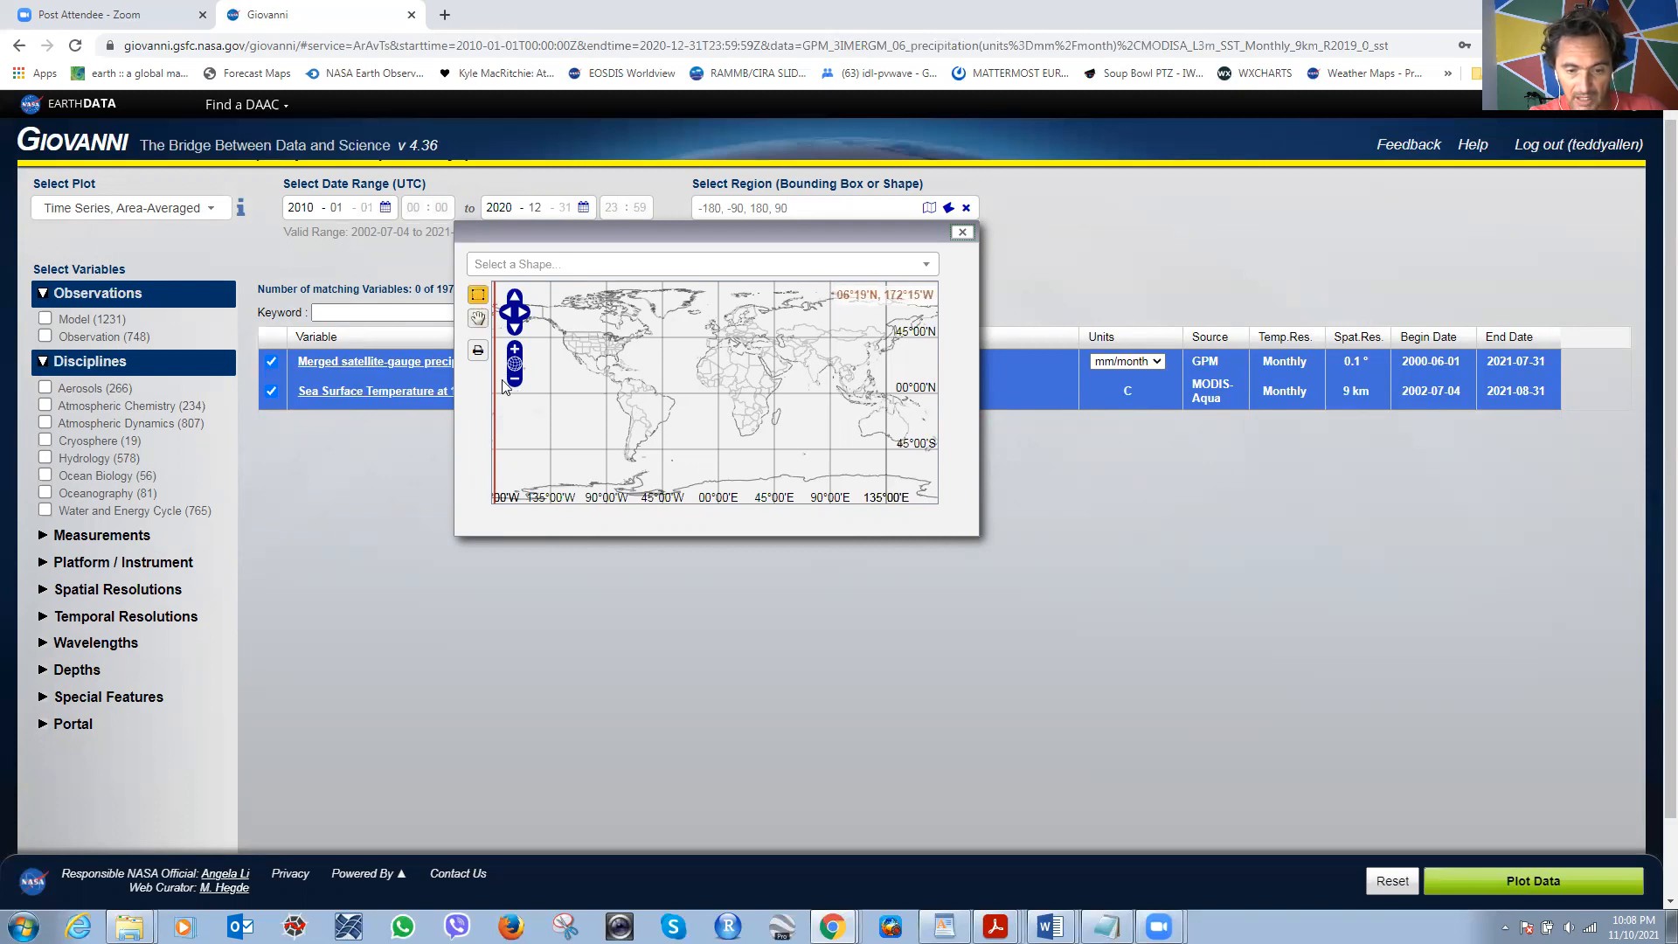
drag(499, 374, 598, 408)
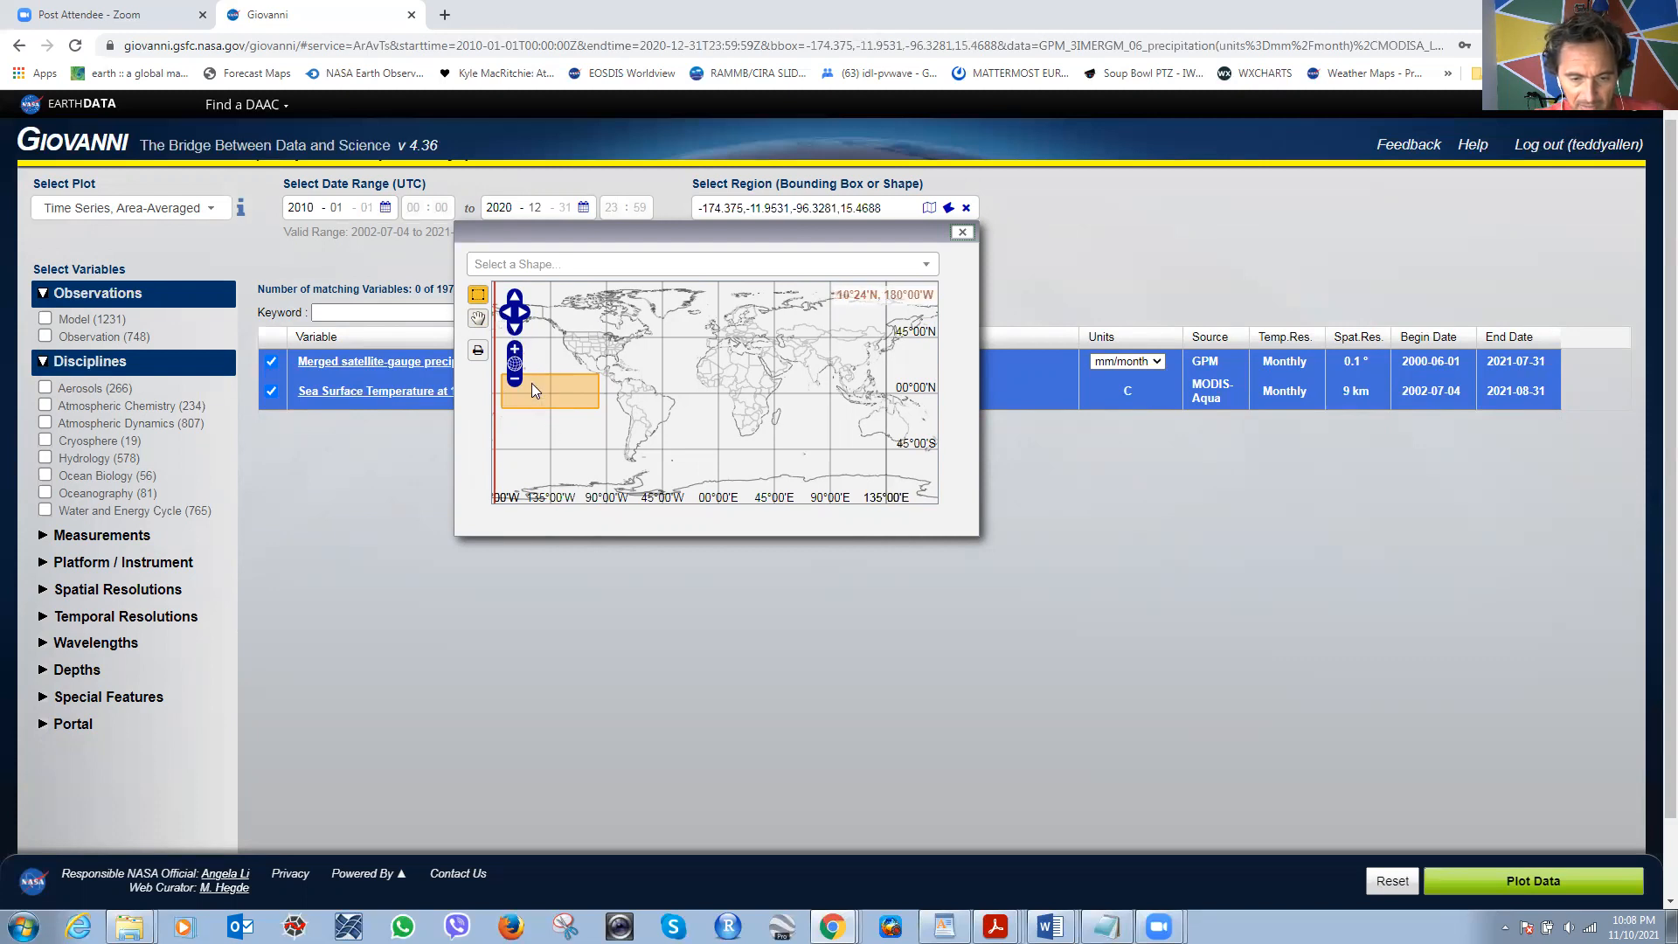
drag(529, 382, 559, 402)
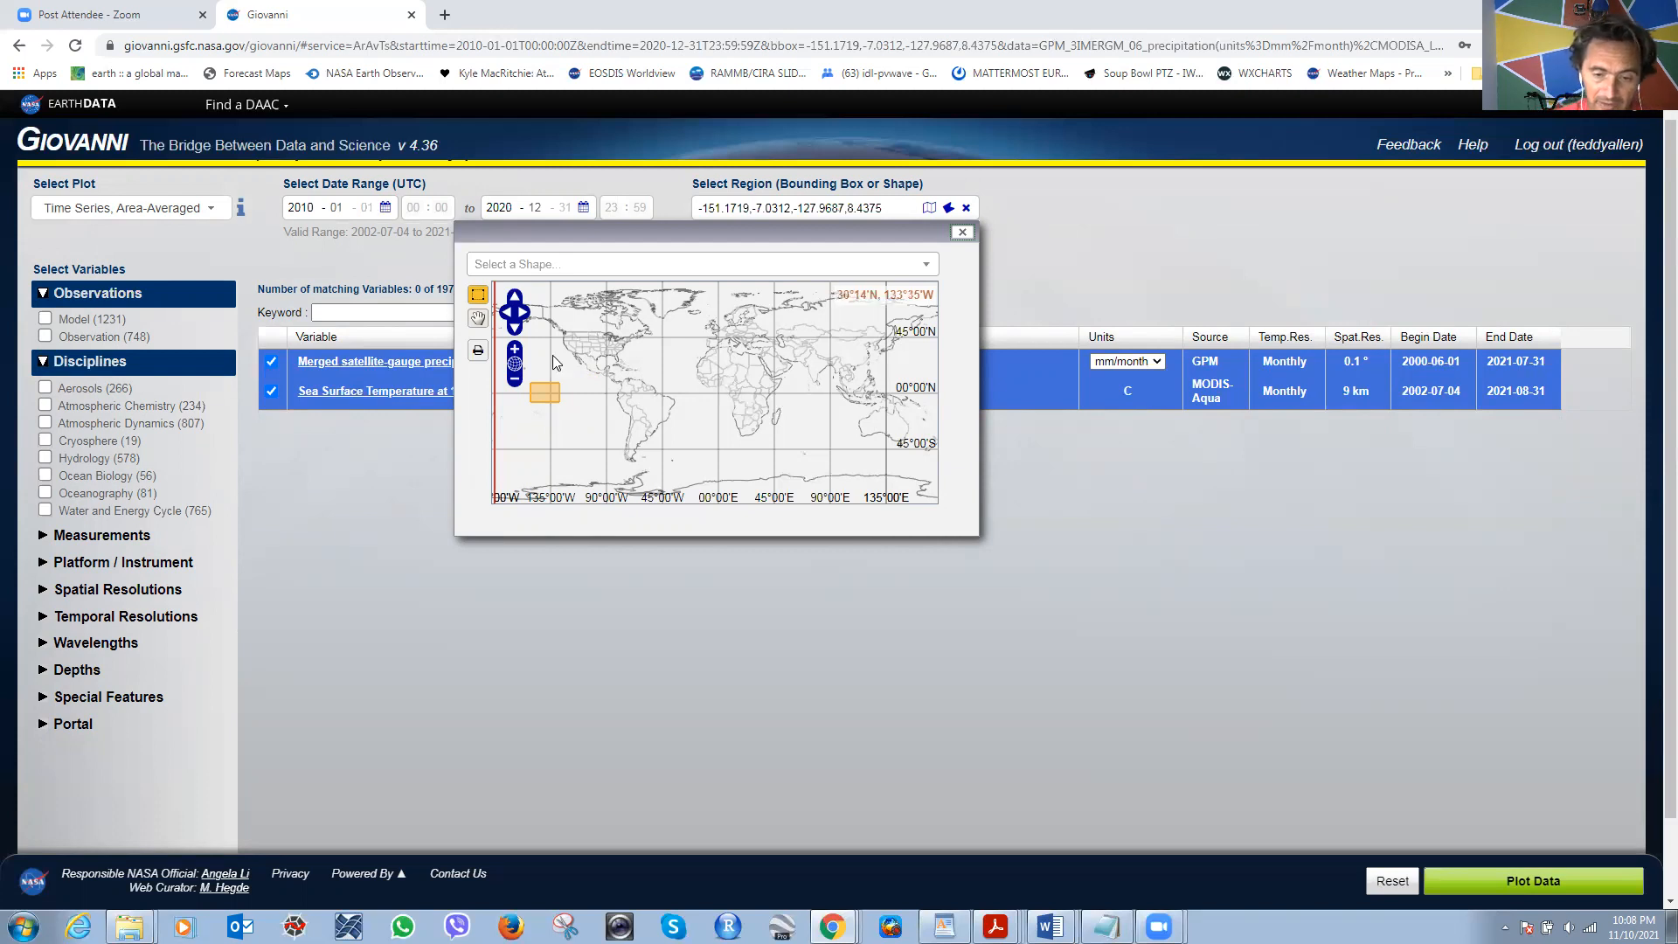
click(963, 232)
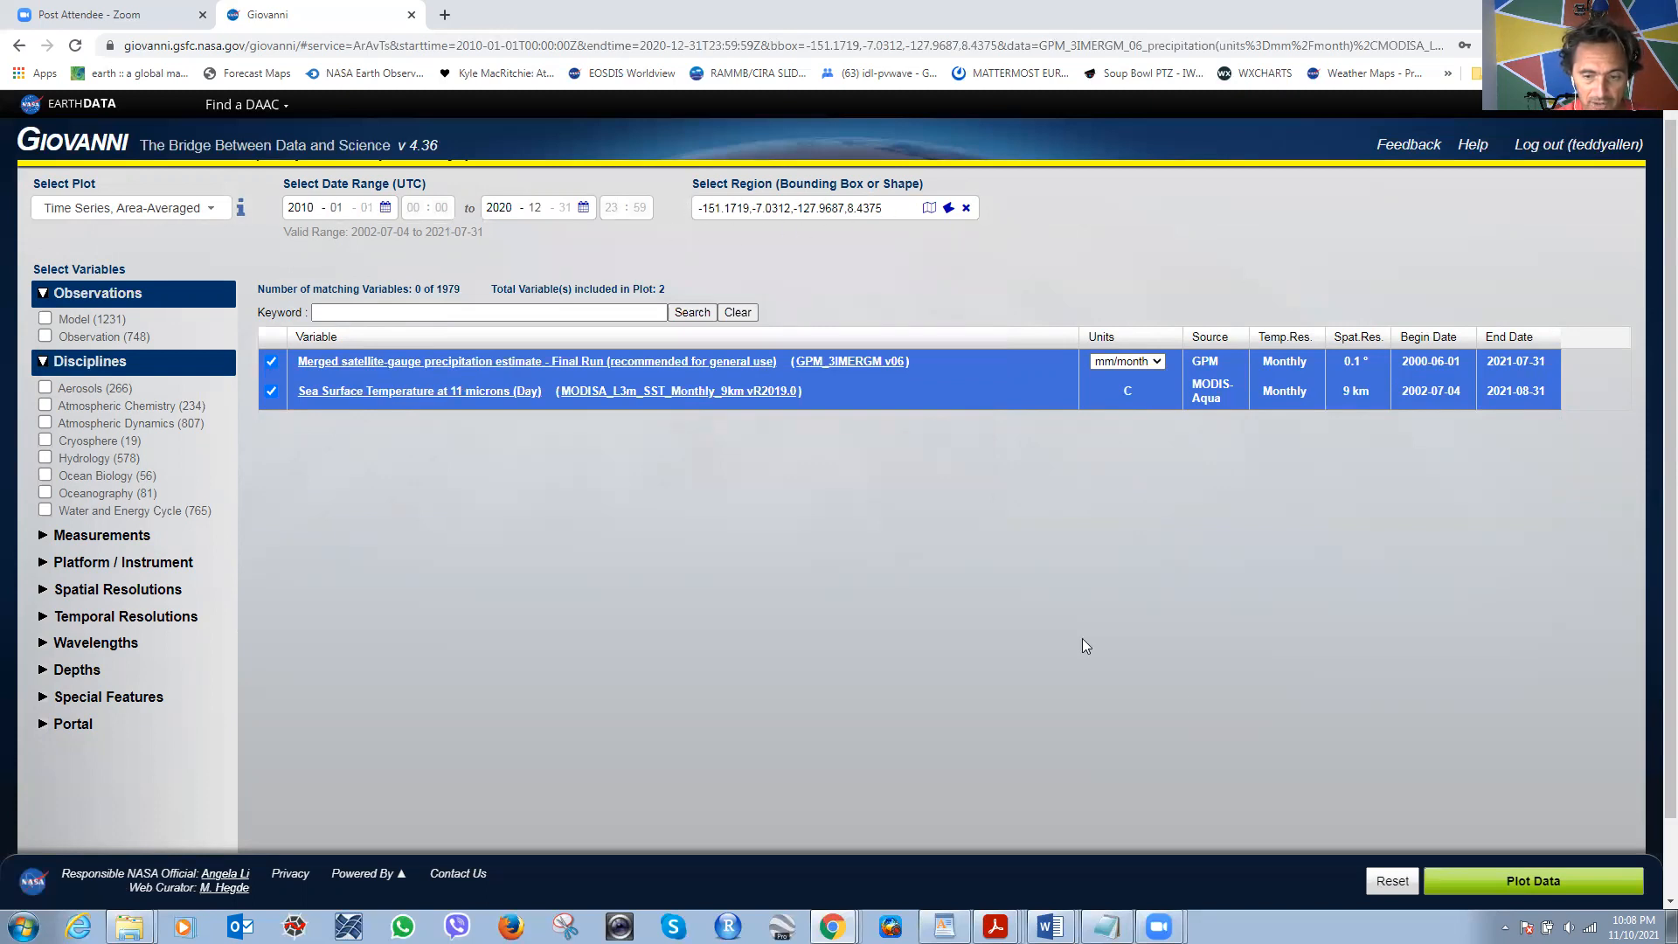
click(1531, 885)
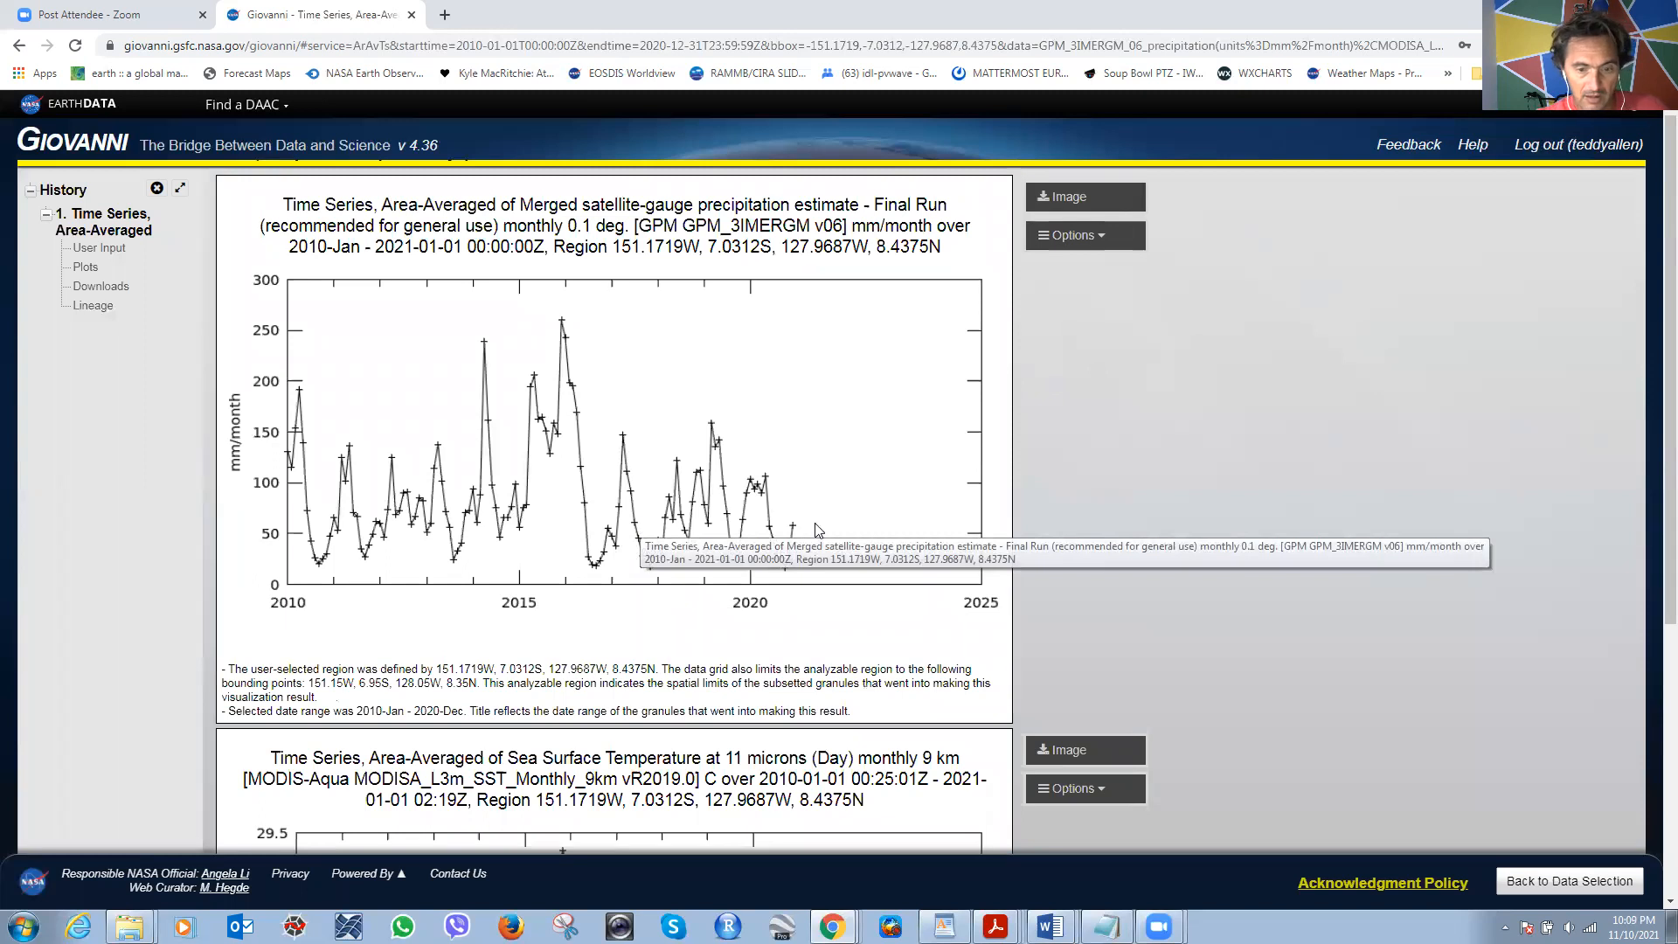
Look over both area-averaged time series plots and highlight the first line of the precipitation plot's title.
scroll(1325, 411, down, 2)
scroll(1325, 411, down, 2)
scroll(1325, 411, up, 4)
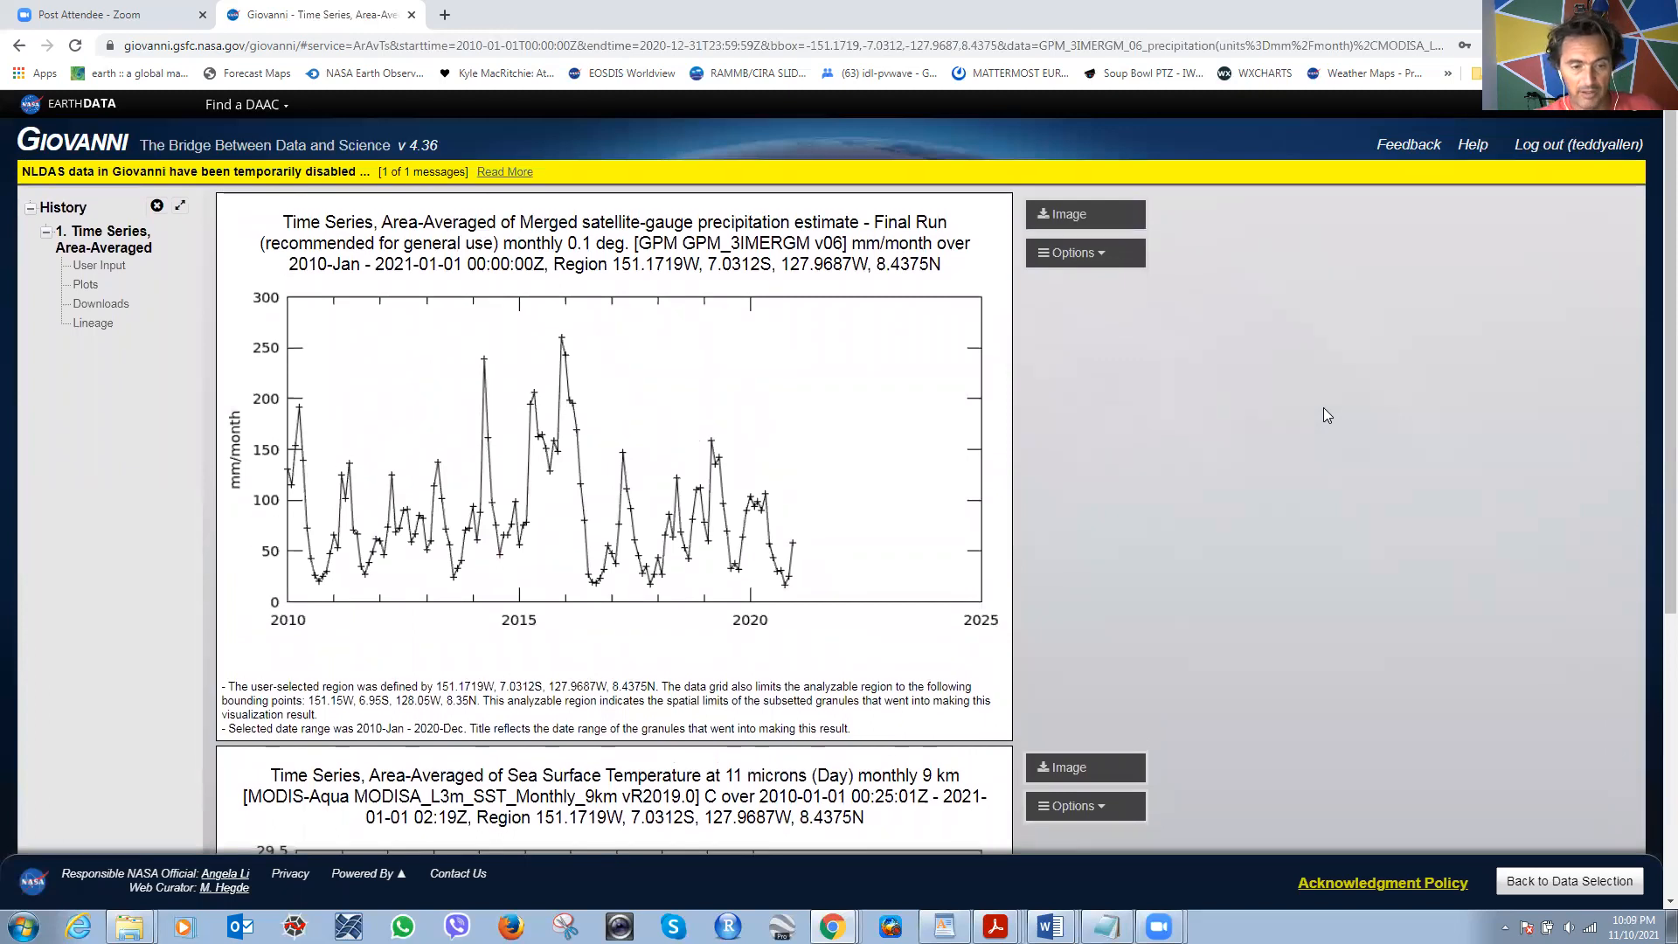
scroll(1324, 409, down, 1)
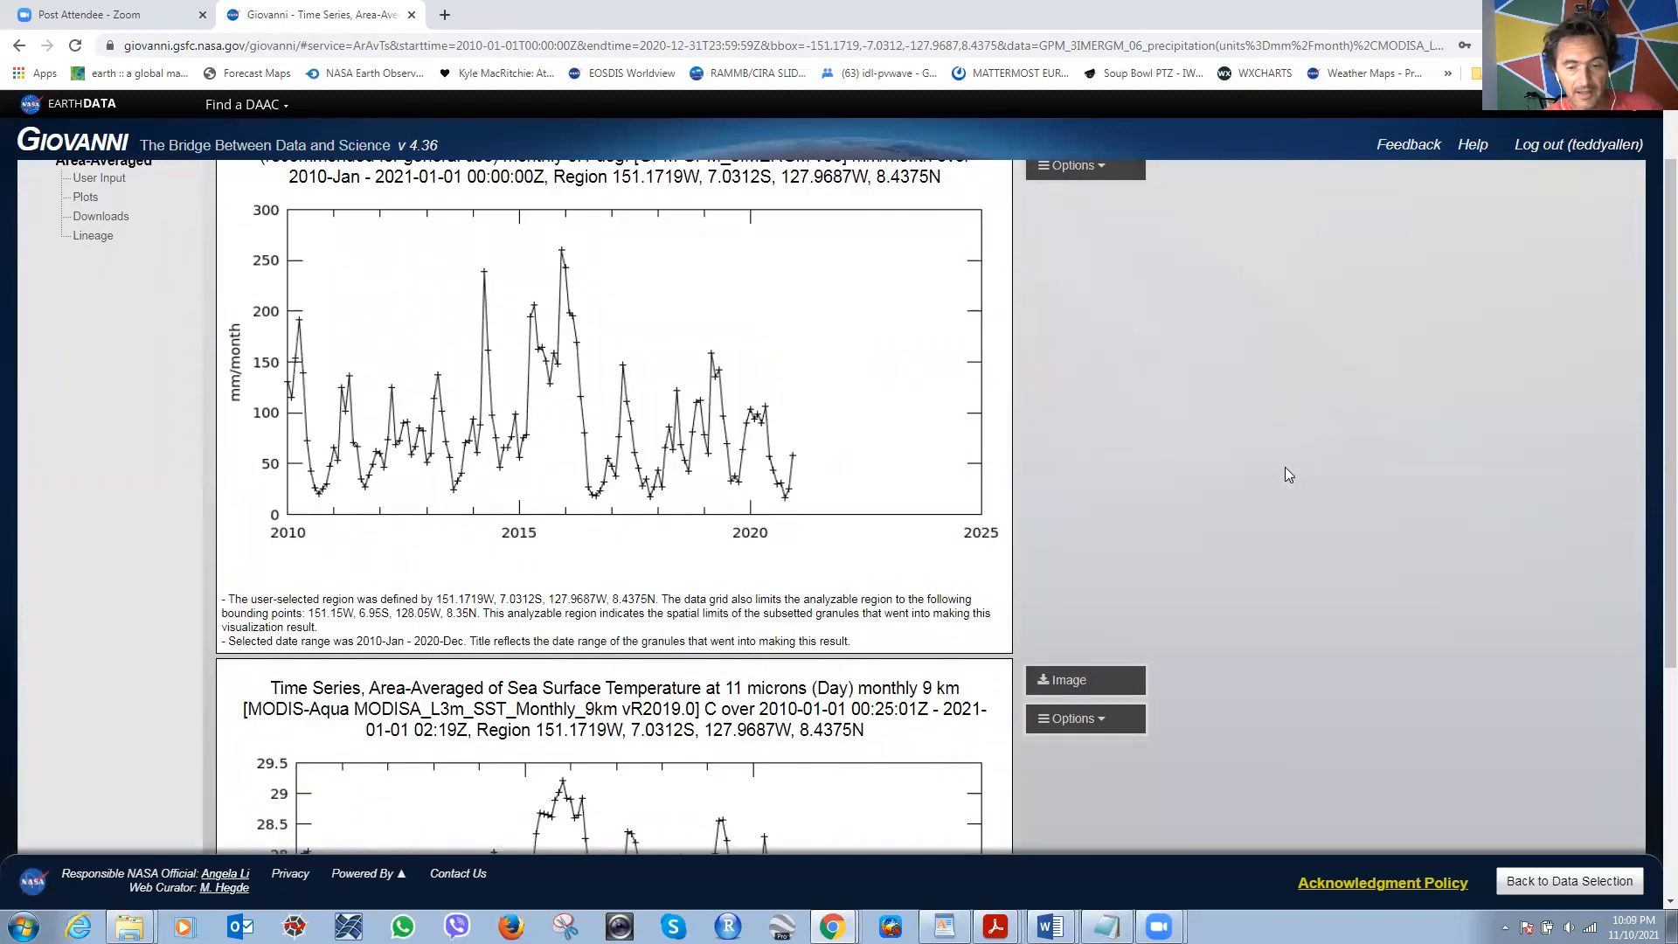
scroll(1236, 399, up, 1)
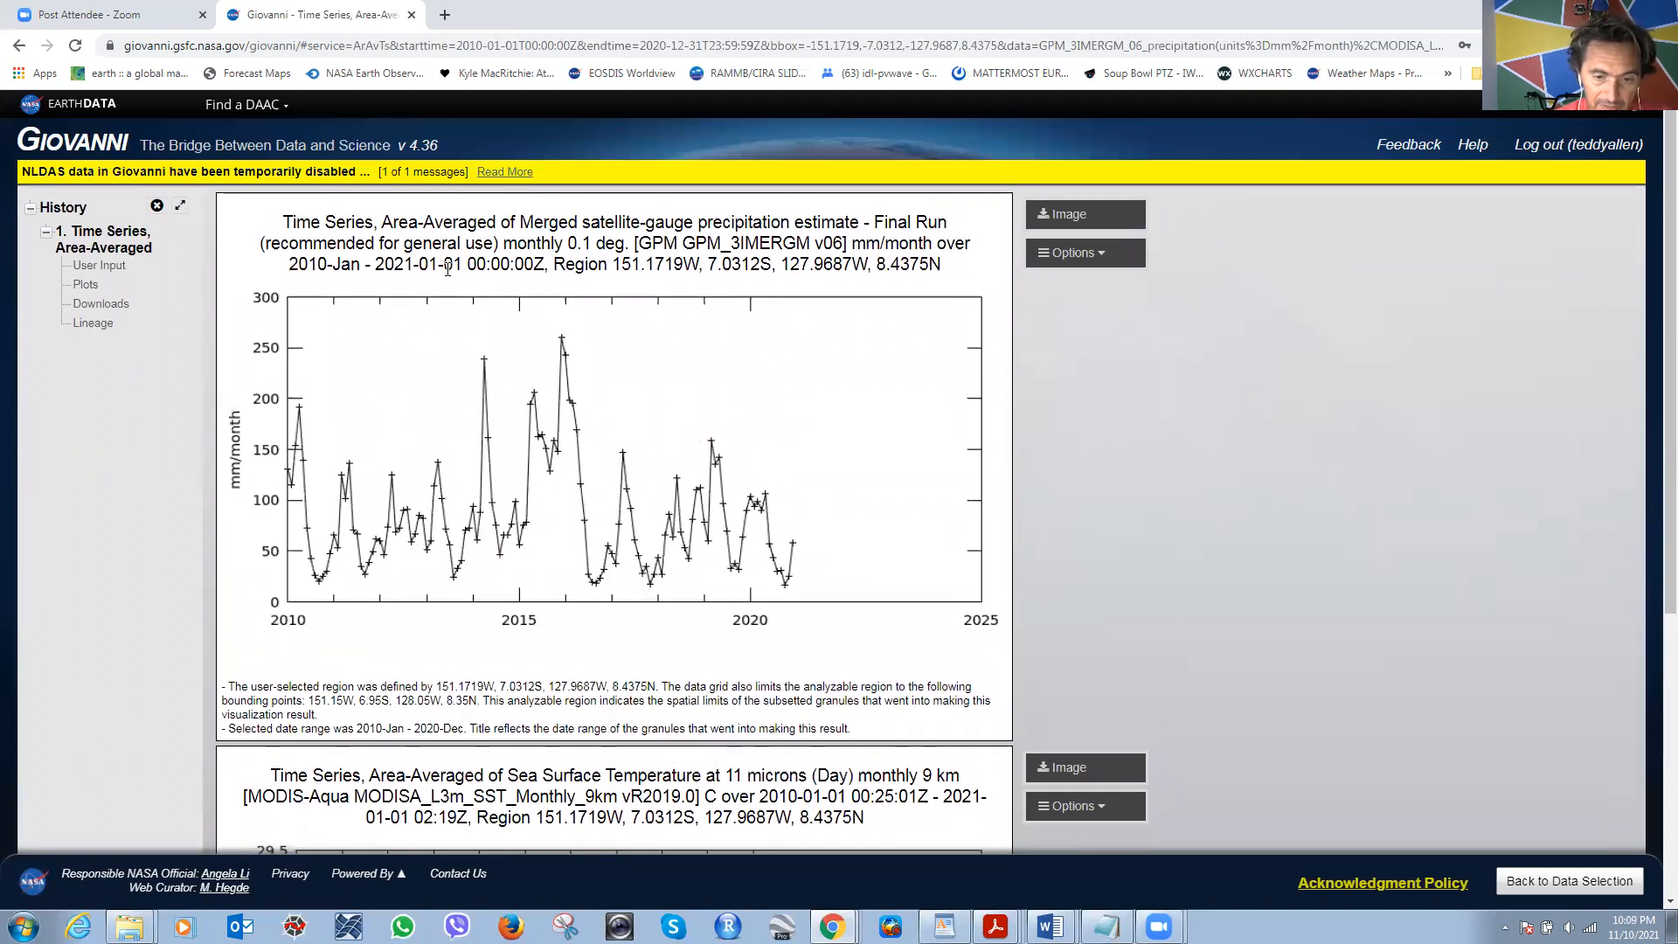
drag(282, 222, 859, 224)
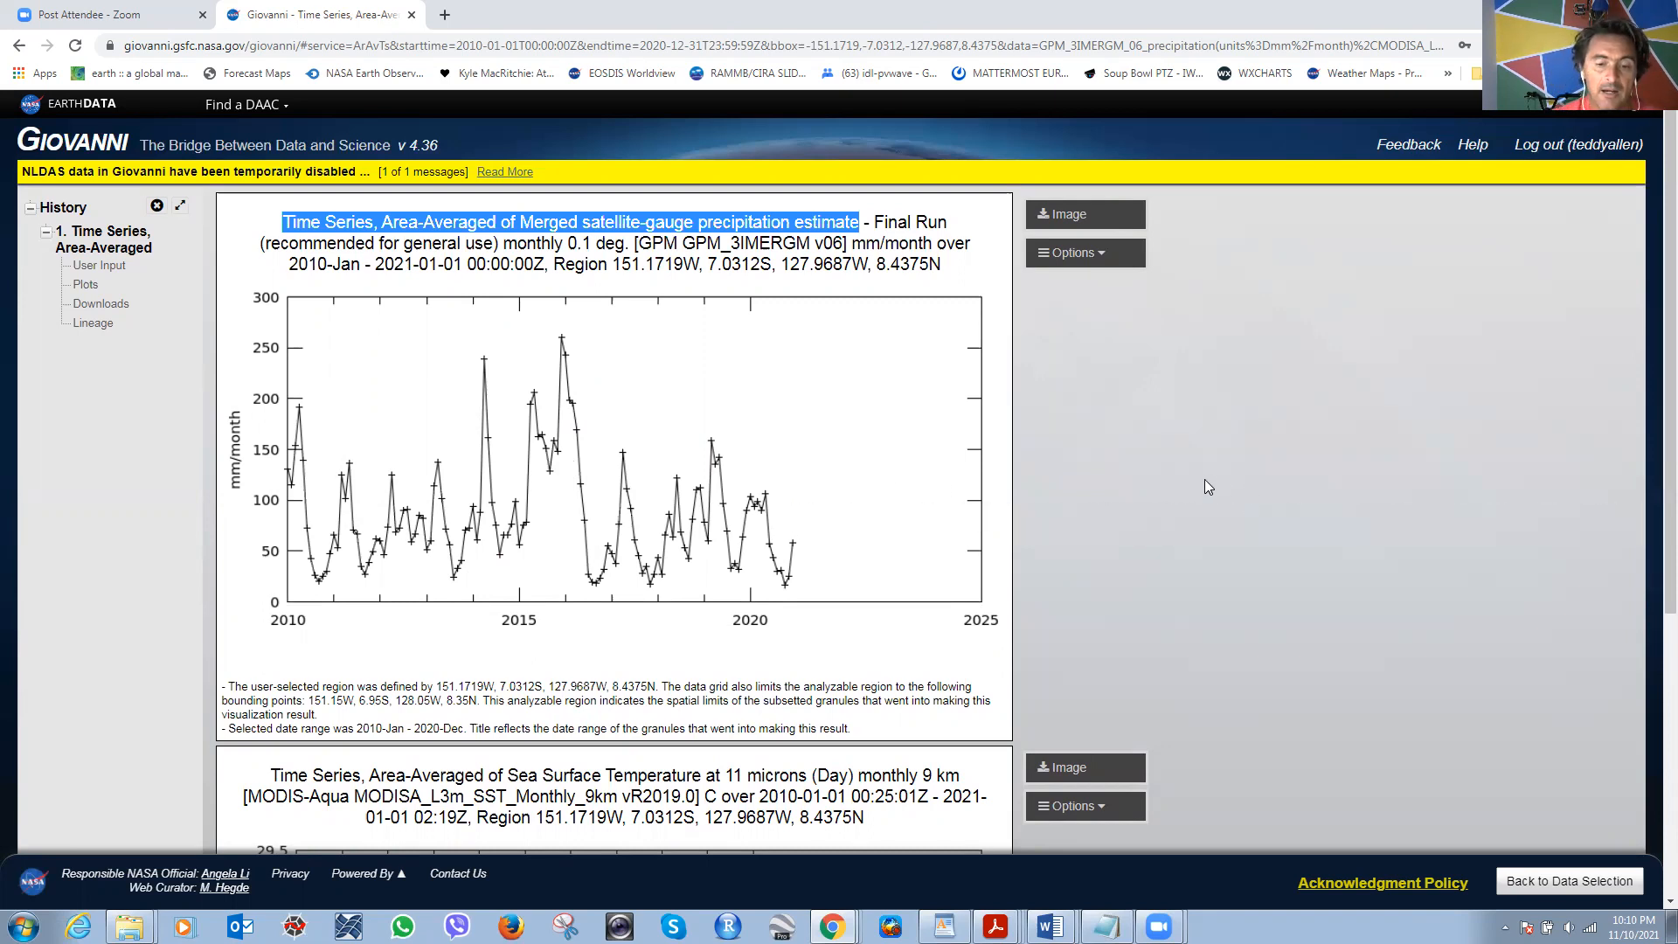
Compare the sea surface temperature time series with the precipitation time series over 2010 to 2020.
scroll(1204, 486, down, 4)
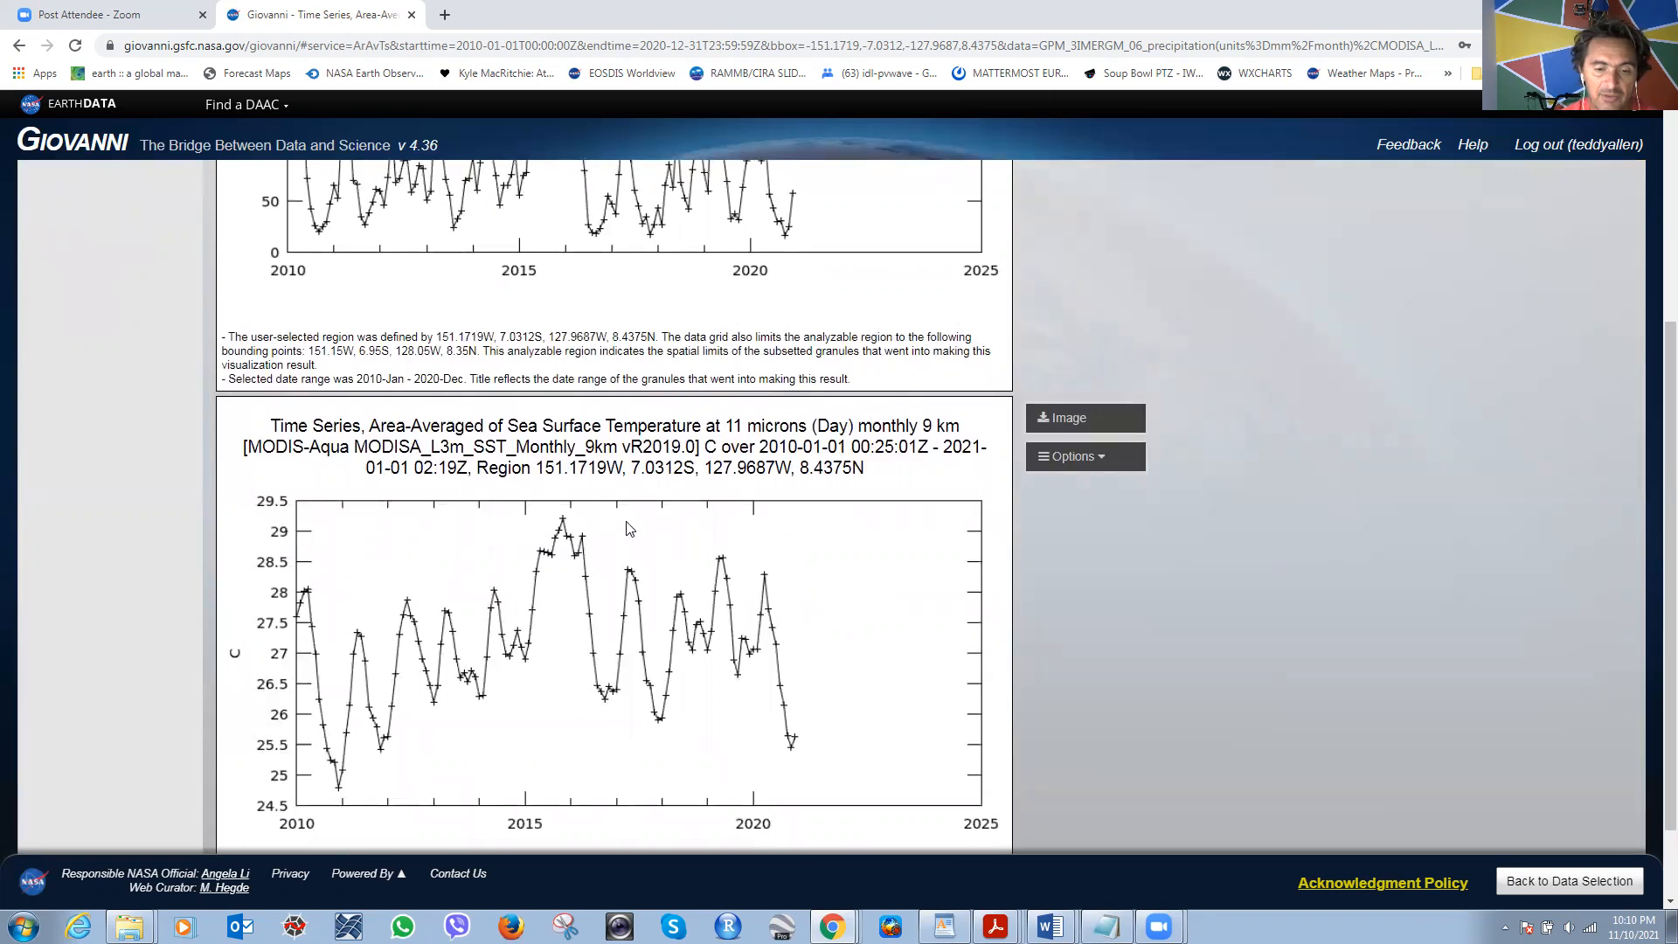
scroll(611, 516, up, 3)
scroll(625, 525, down, 2)
scroll(625, 527, up, 1)
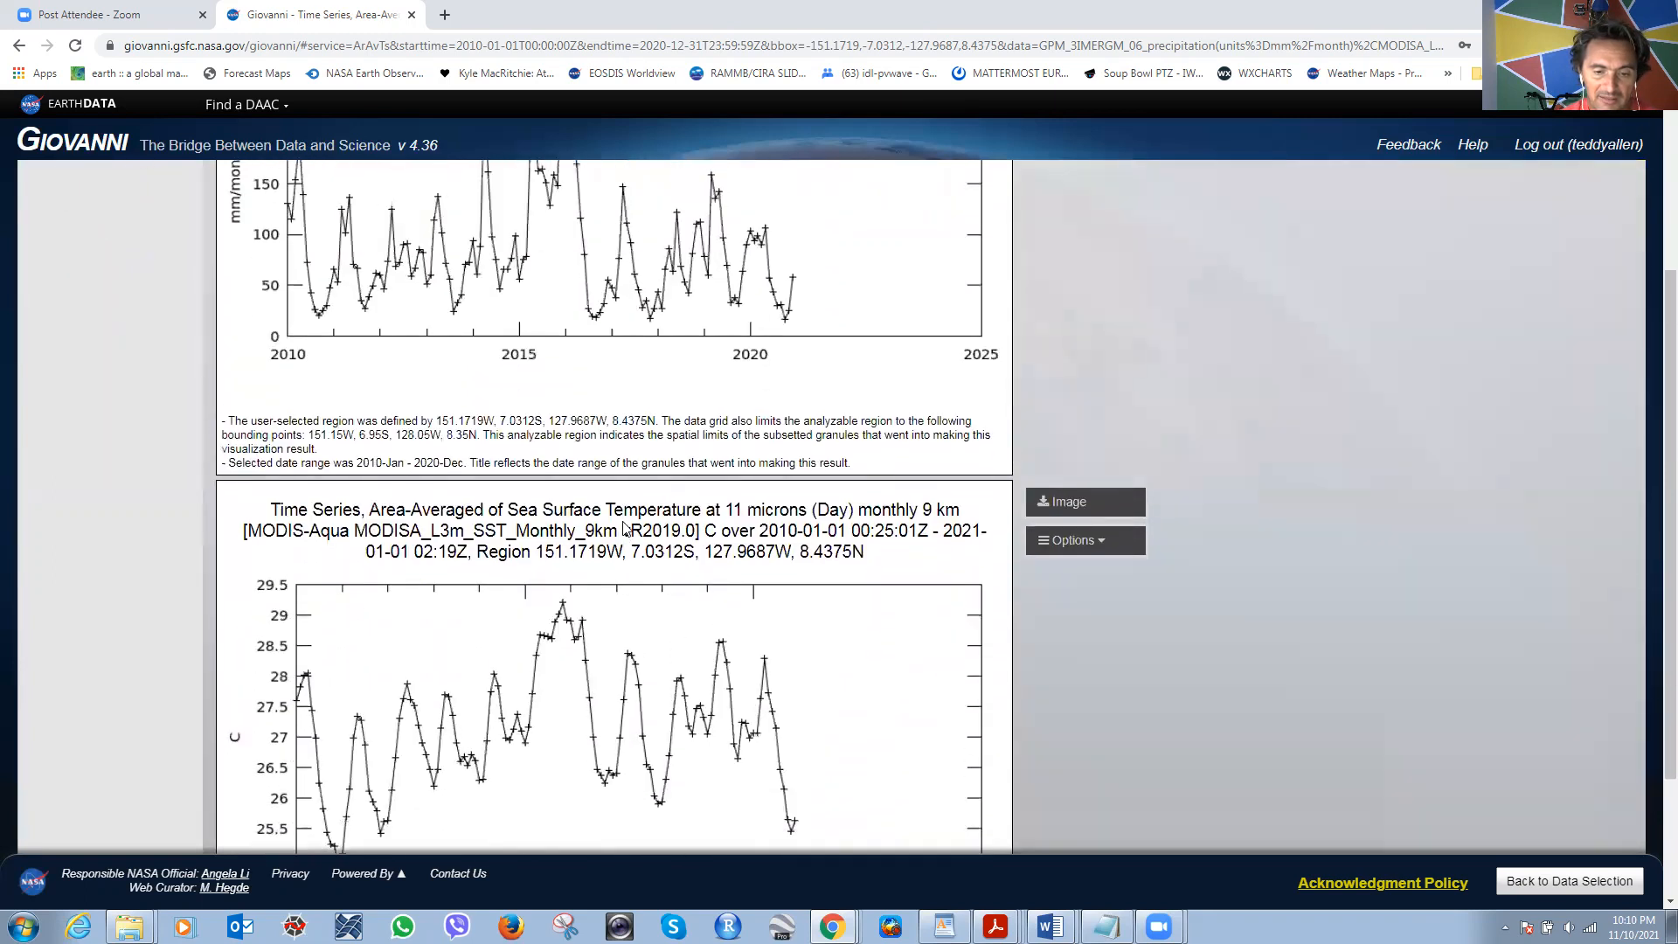
scroll(550, 249, up, 3)
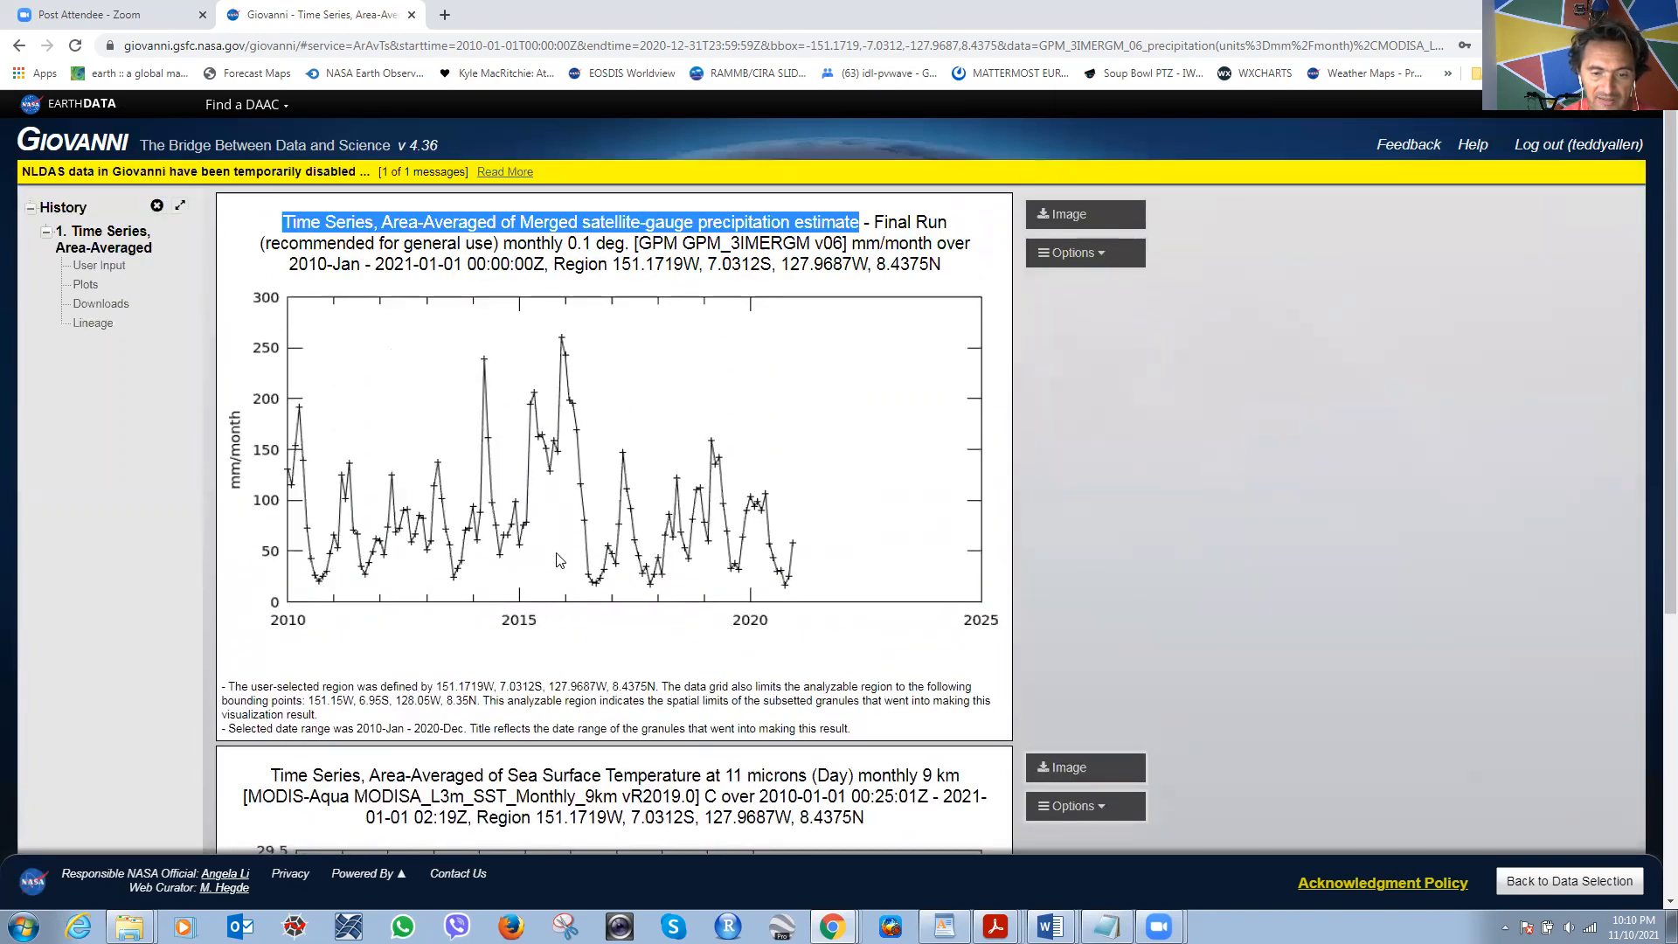
scroll(561, 559, down, 4)
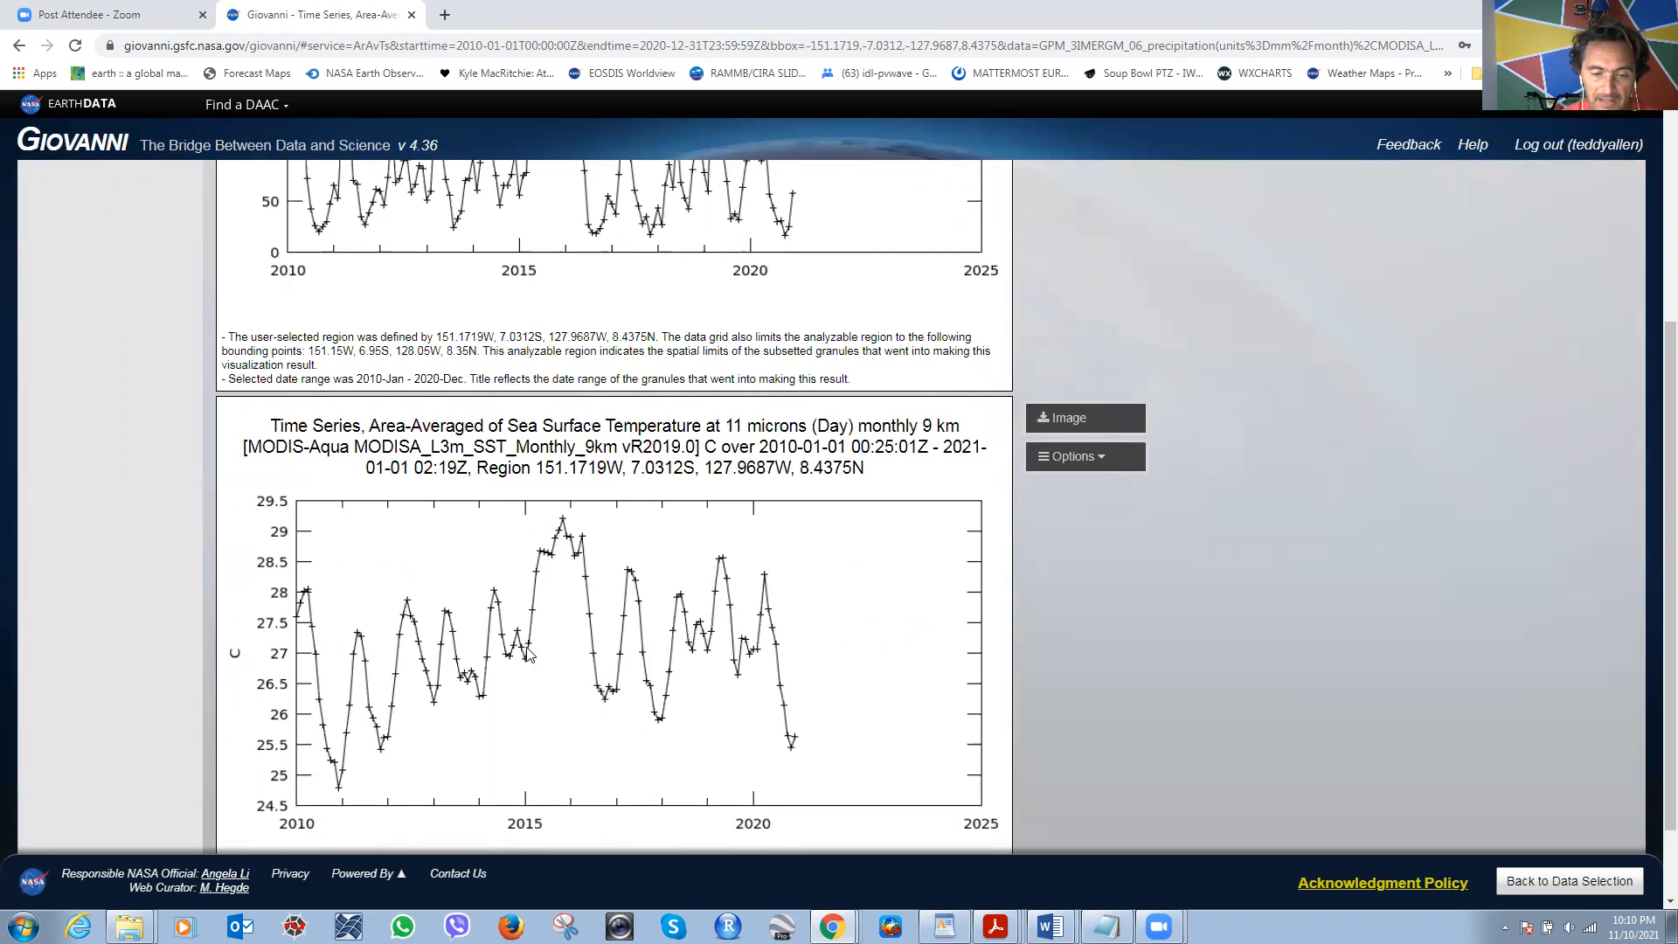
scroll(535, 629, down, 1)
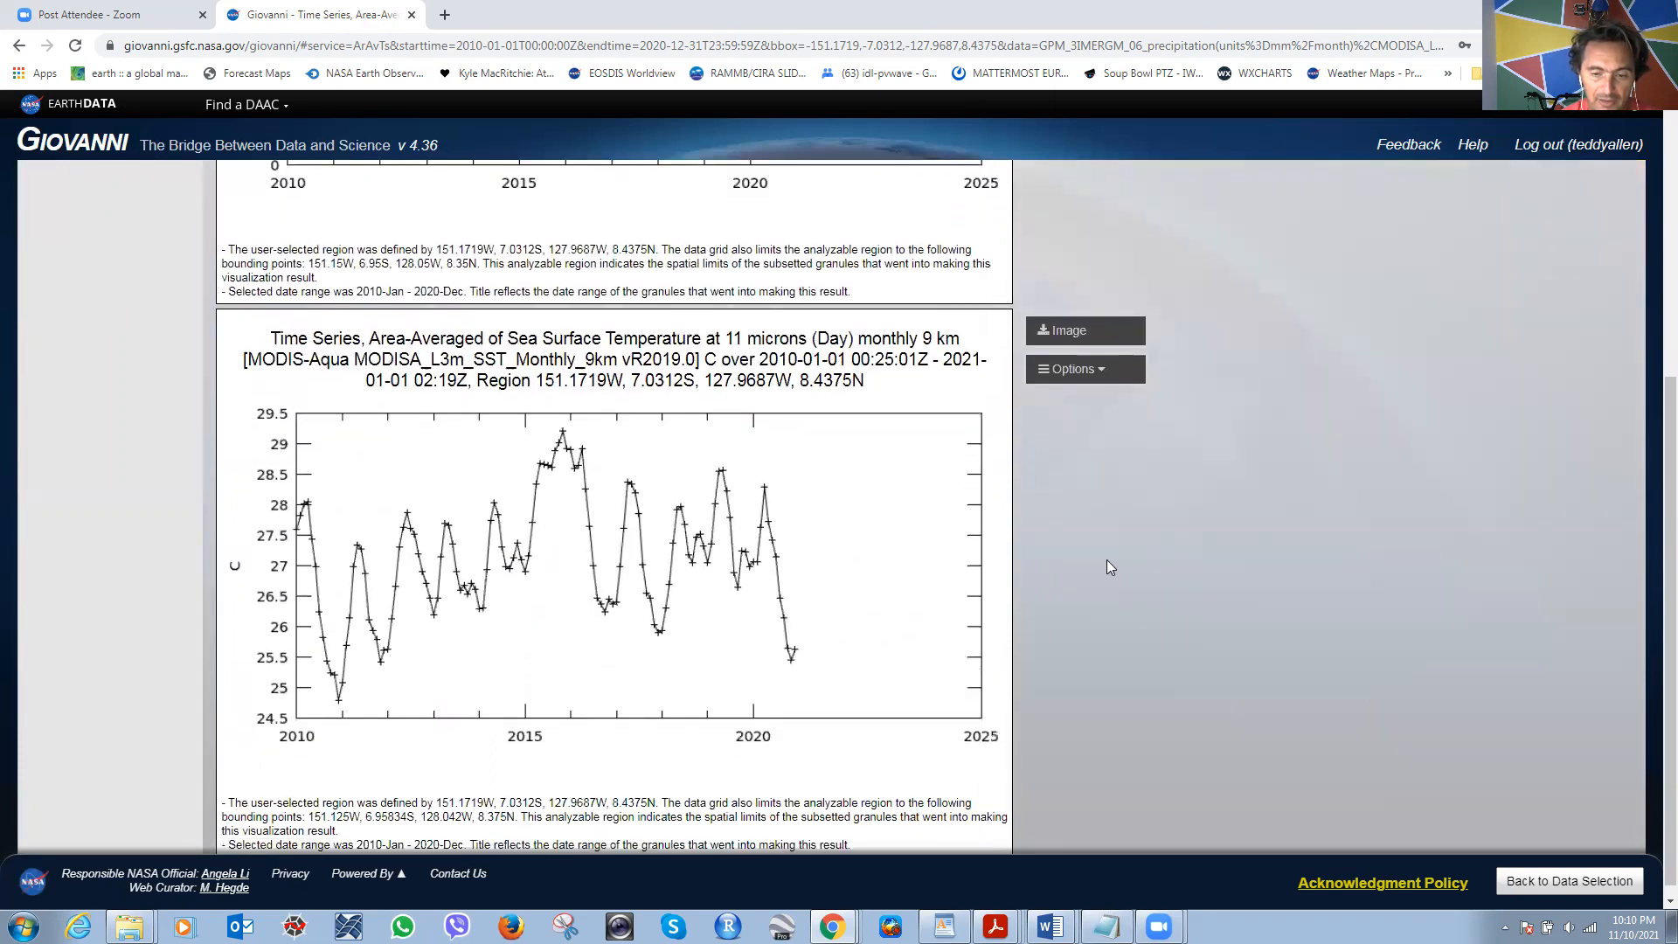
scroll(1107, 568, up, 2)
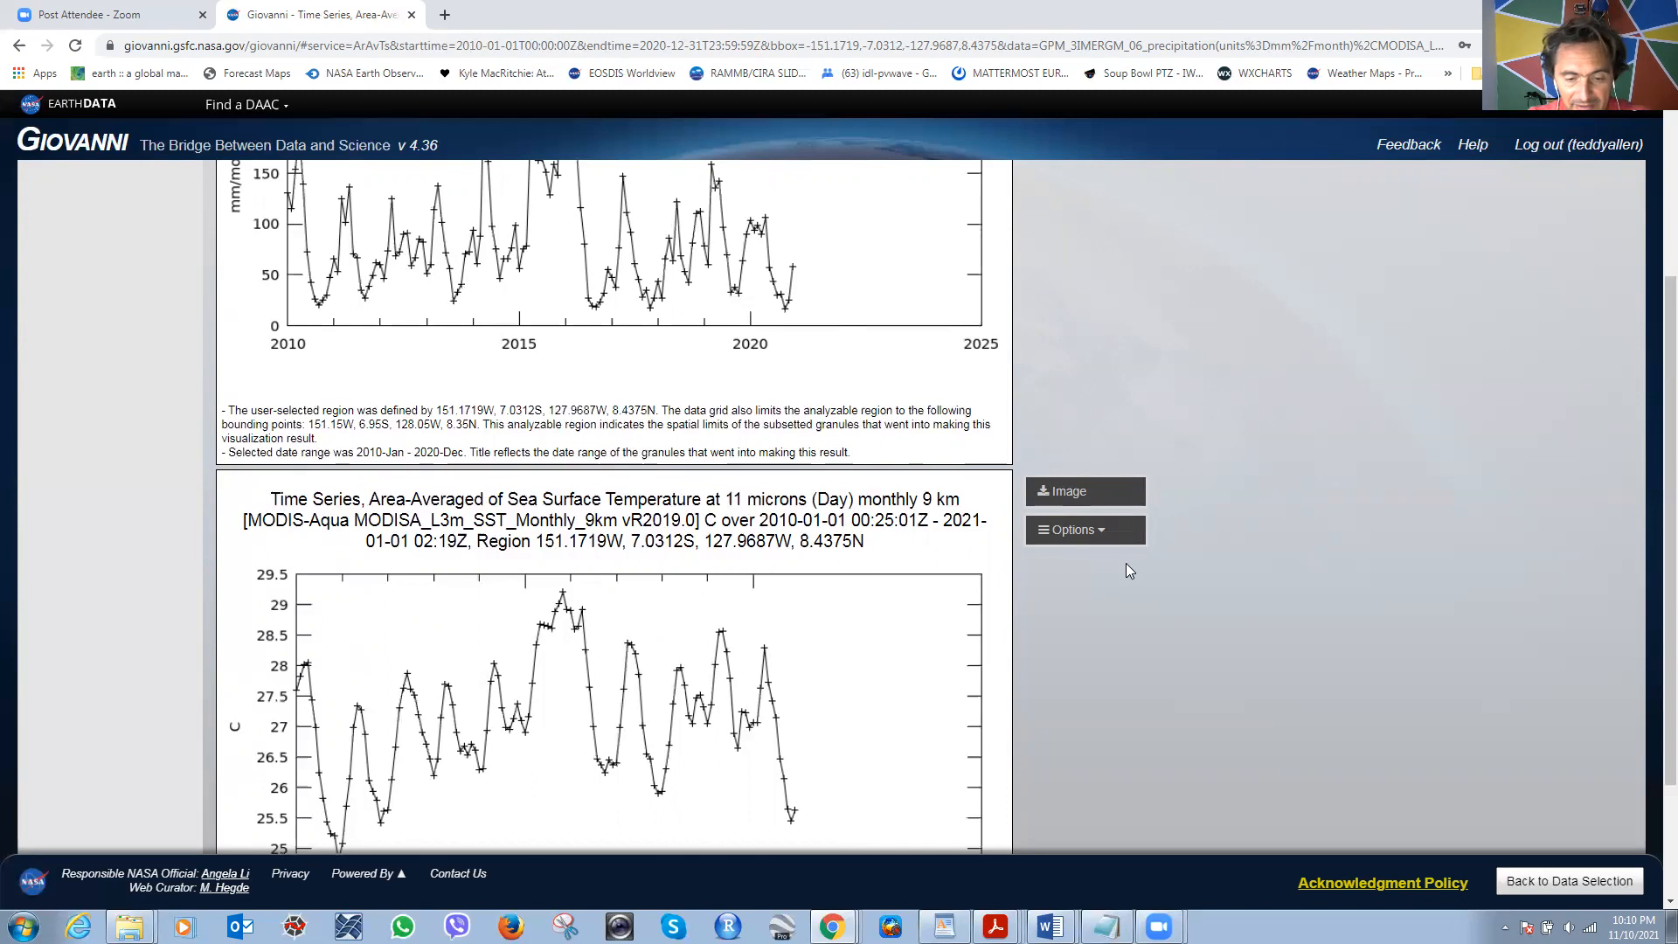
scroll(1127, 562, down, 2)
Download the precipitation time series plot as an image and open the downloaded file.
scroll(1138, 585, up, 4)
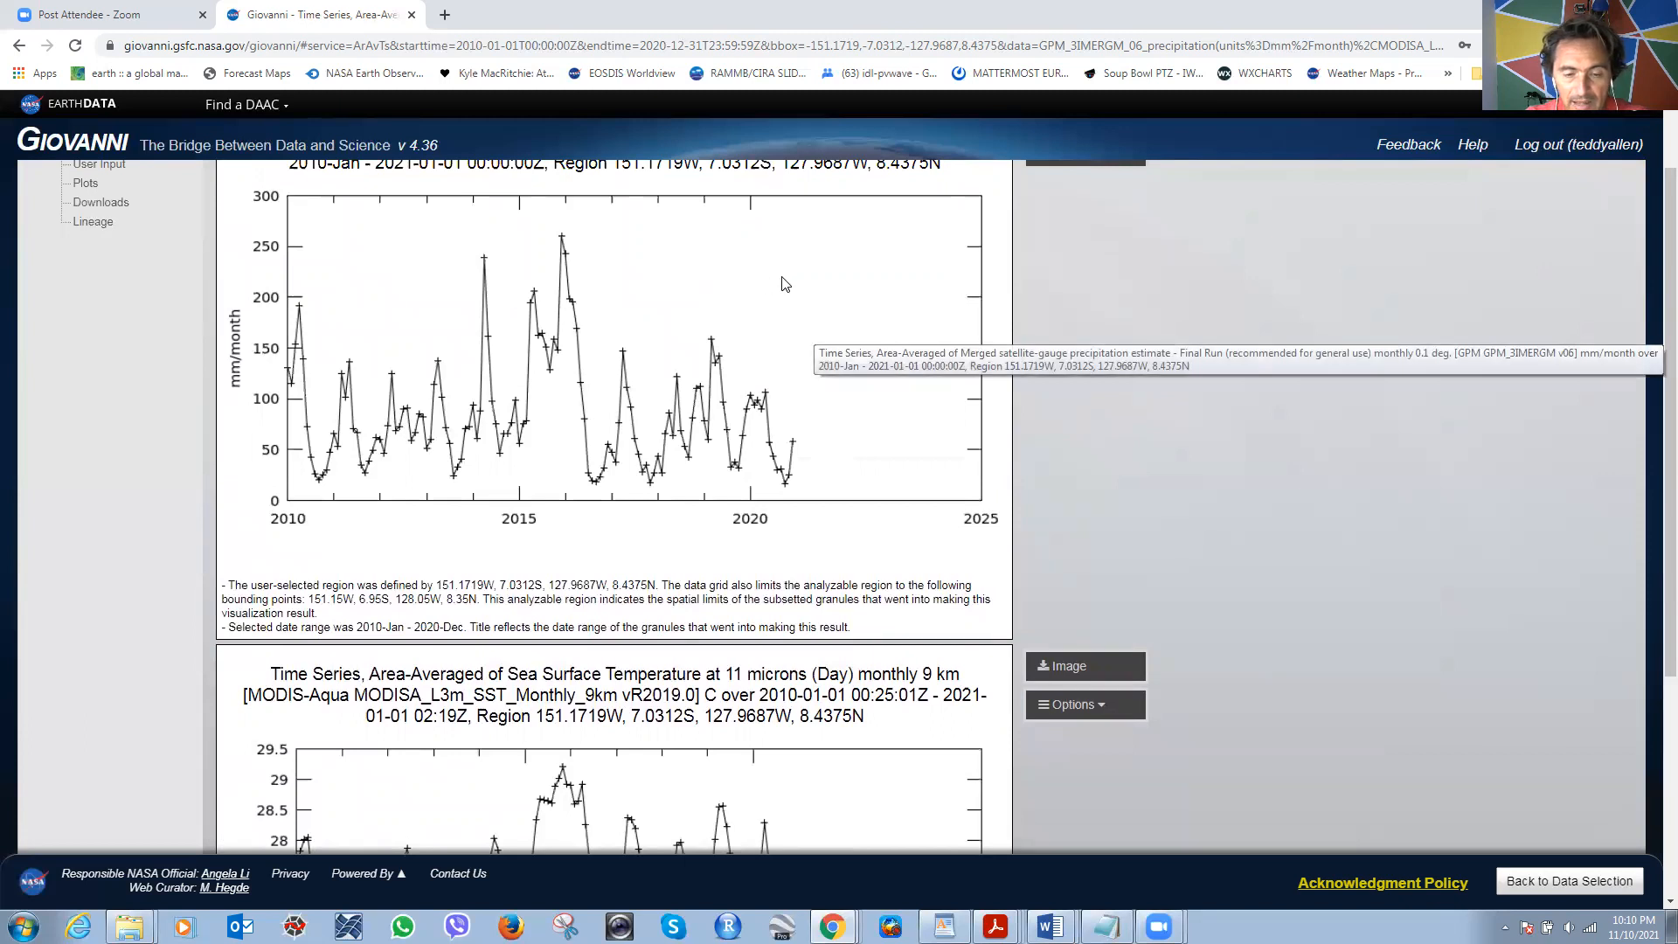
right_click(723, 273)
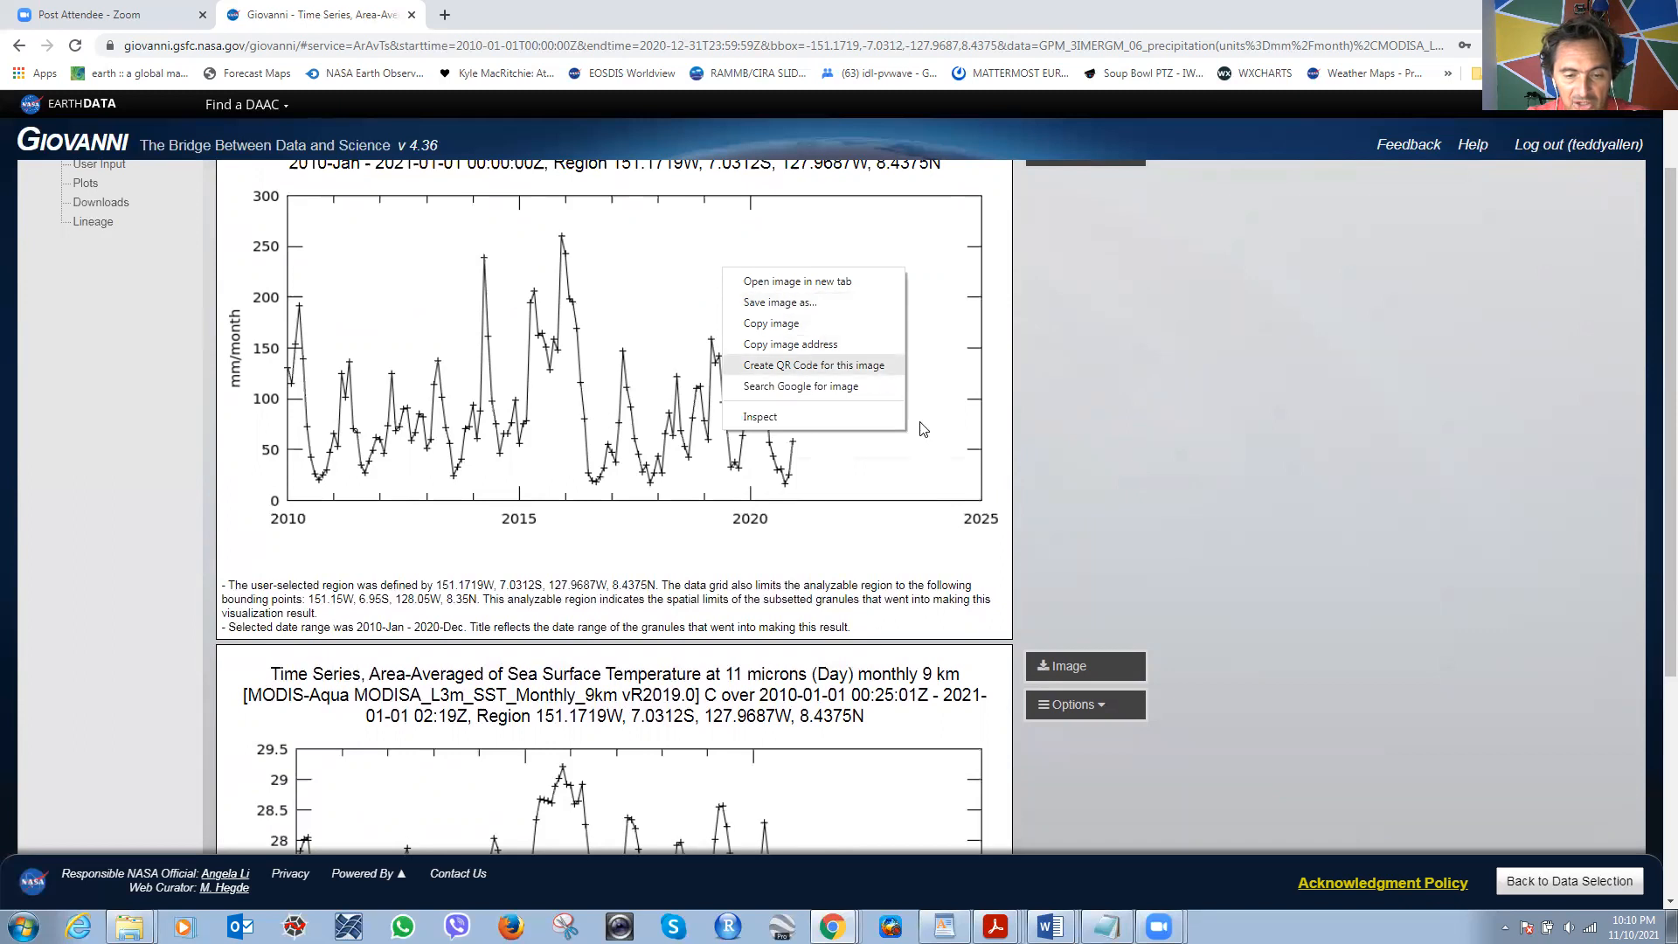
click(1194, 405)
scroll(1196, 403, up, 2)
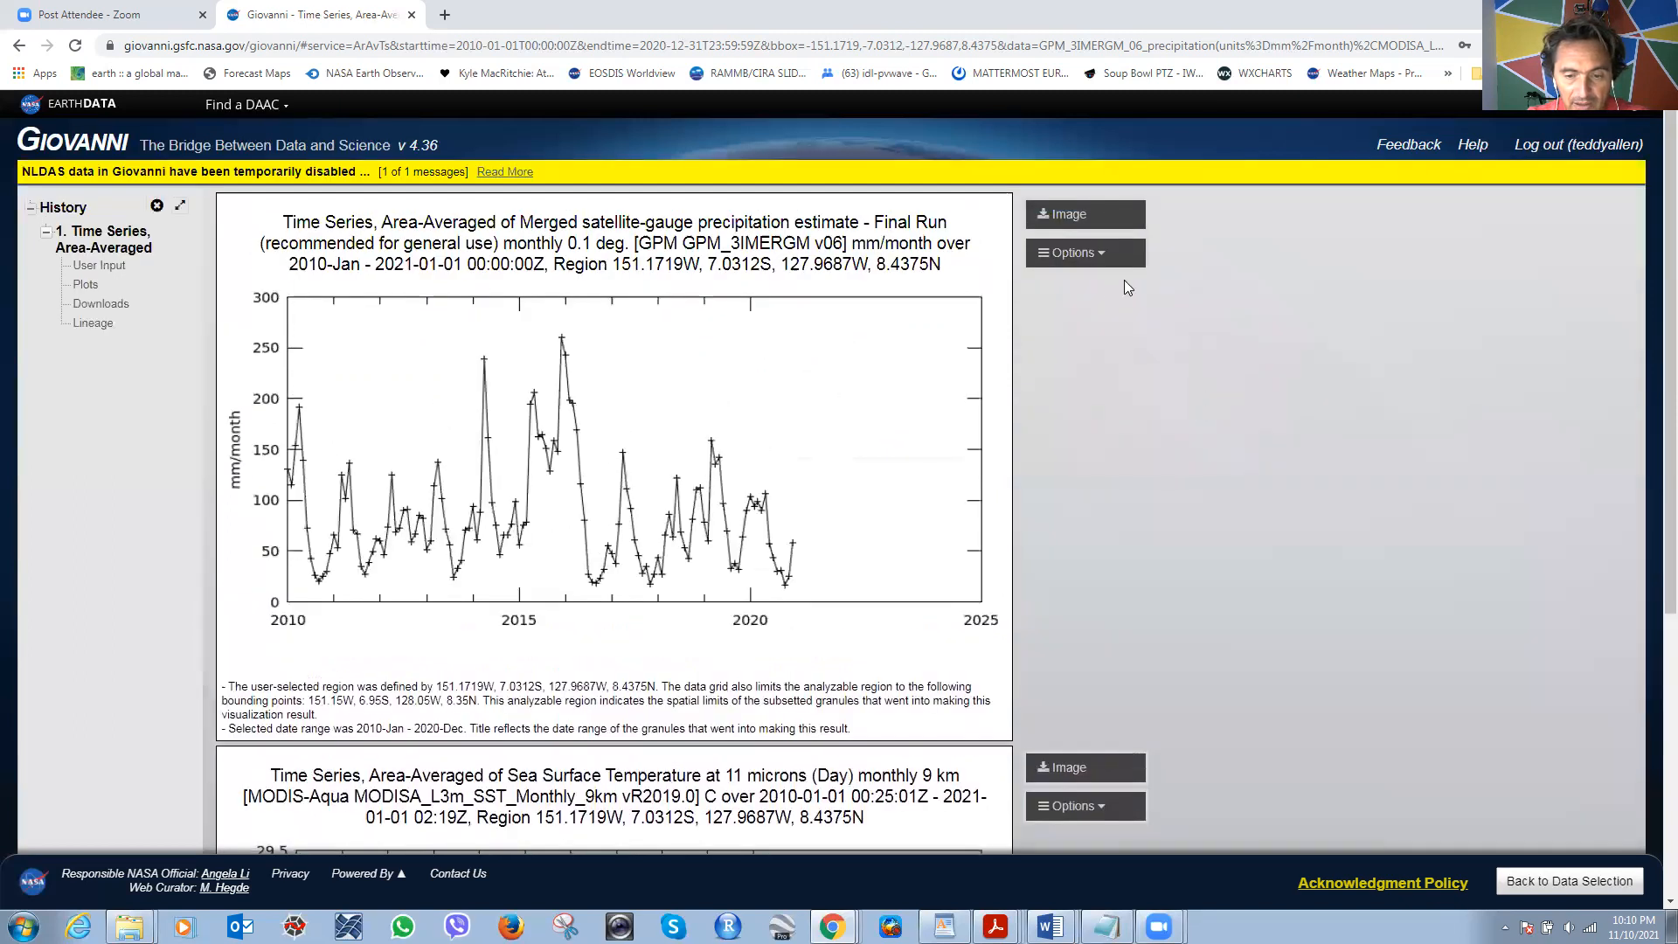
click(1062, 217)
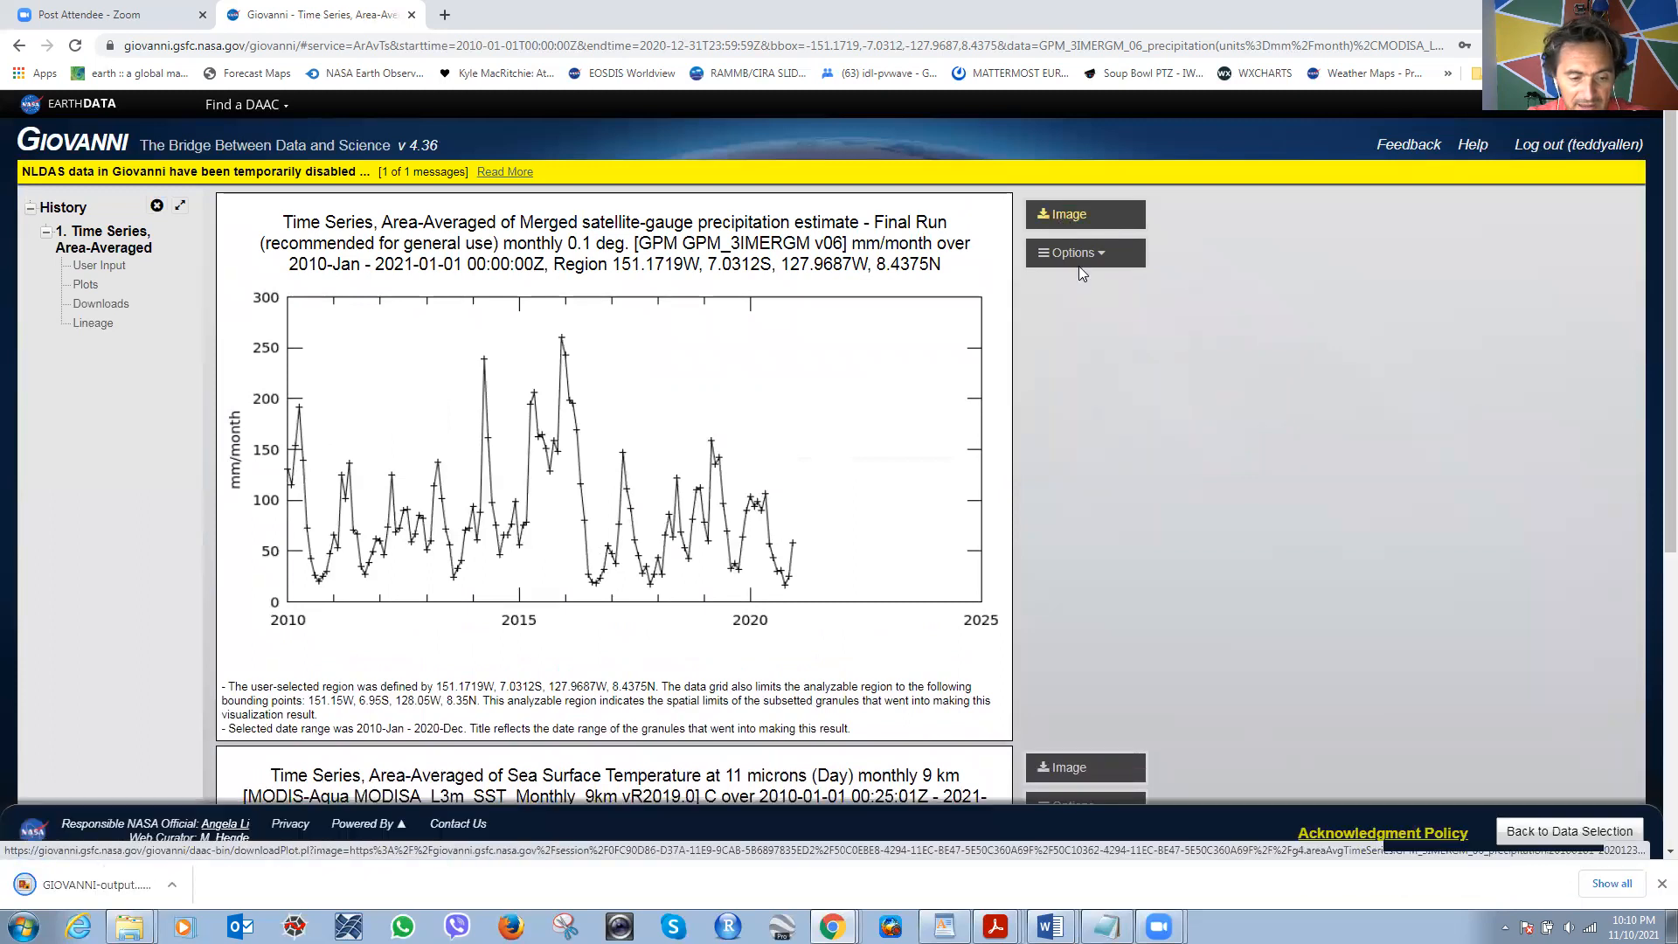
click(79, 886)
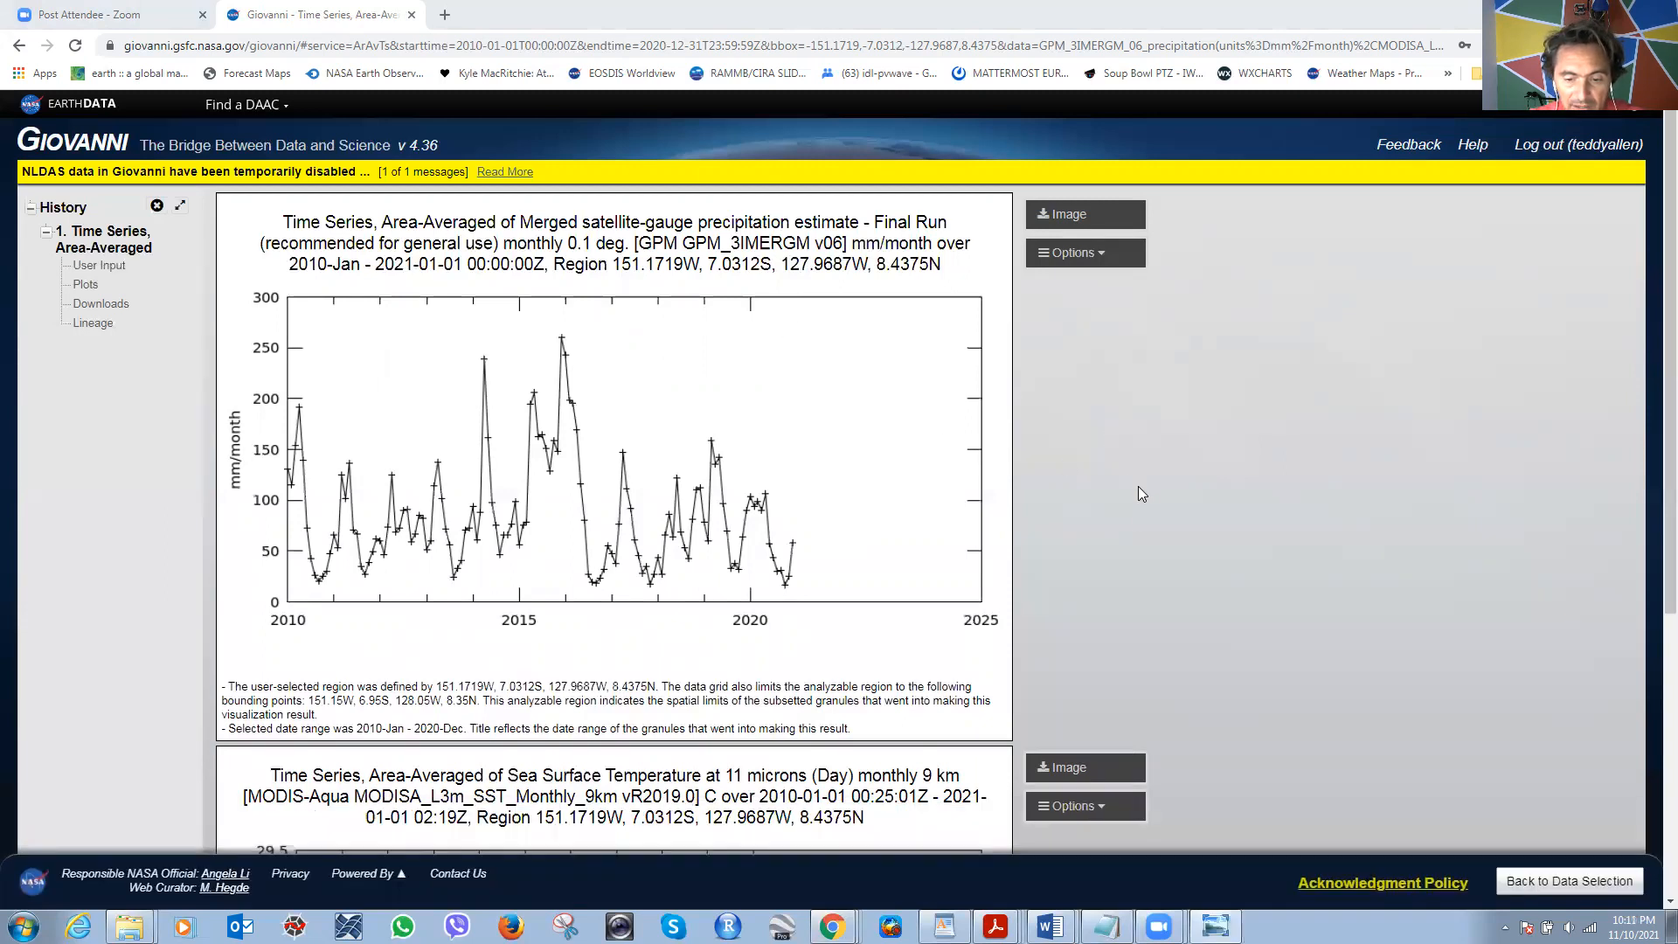
Download the sea surface temperature time series plot as an image and open the downloaded file.
scroll(1148, 547, down, 4)
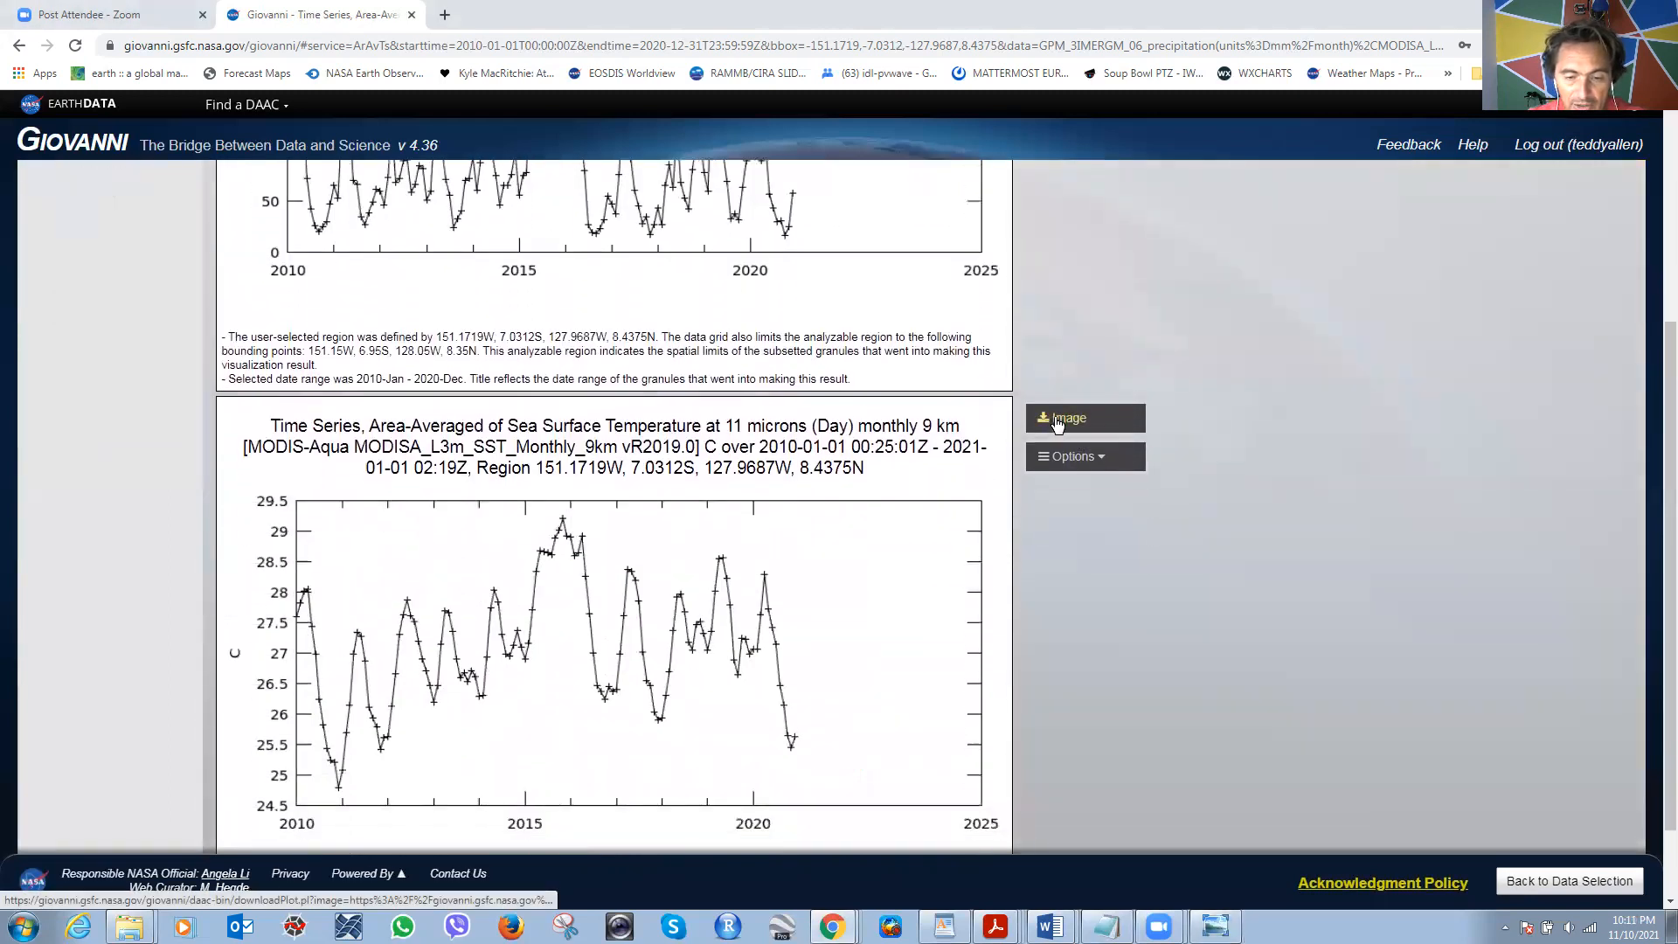
click(1057, 421)
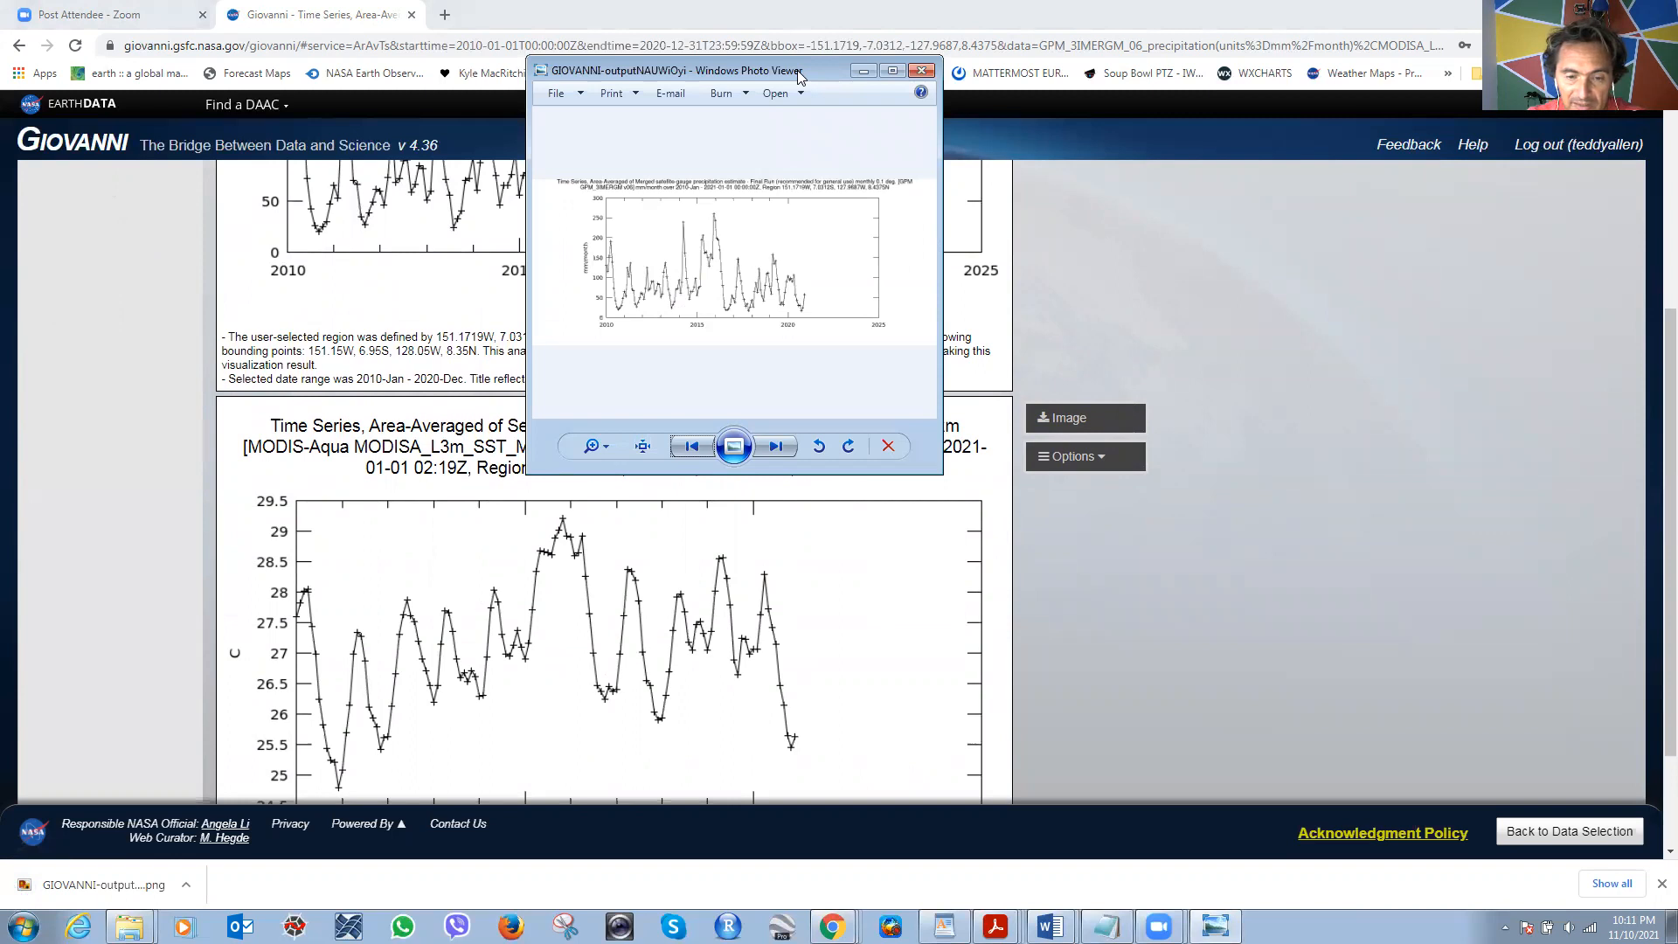
drag(800, 77, 755, 71)
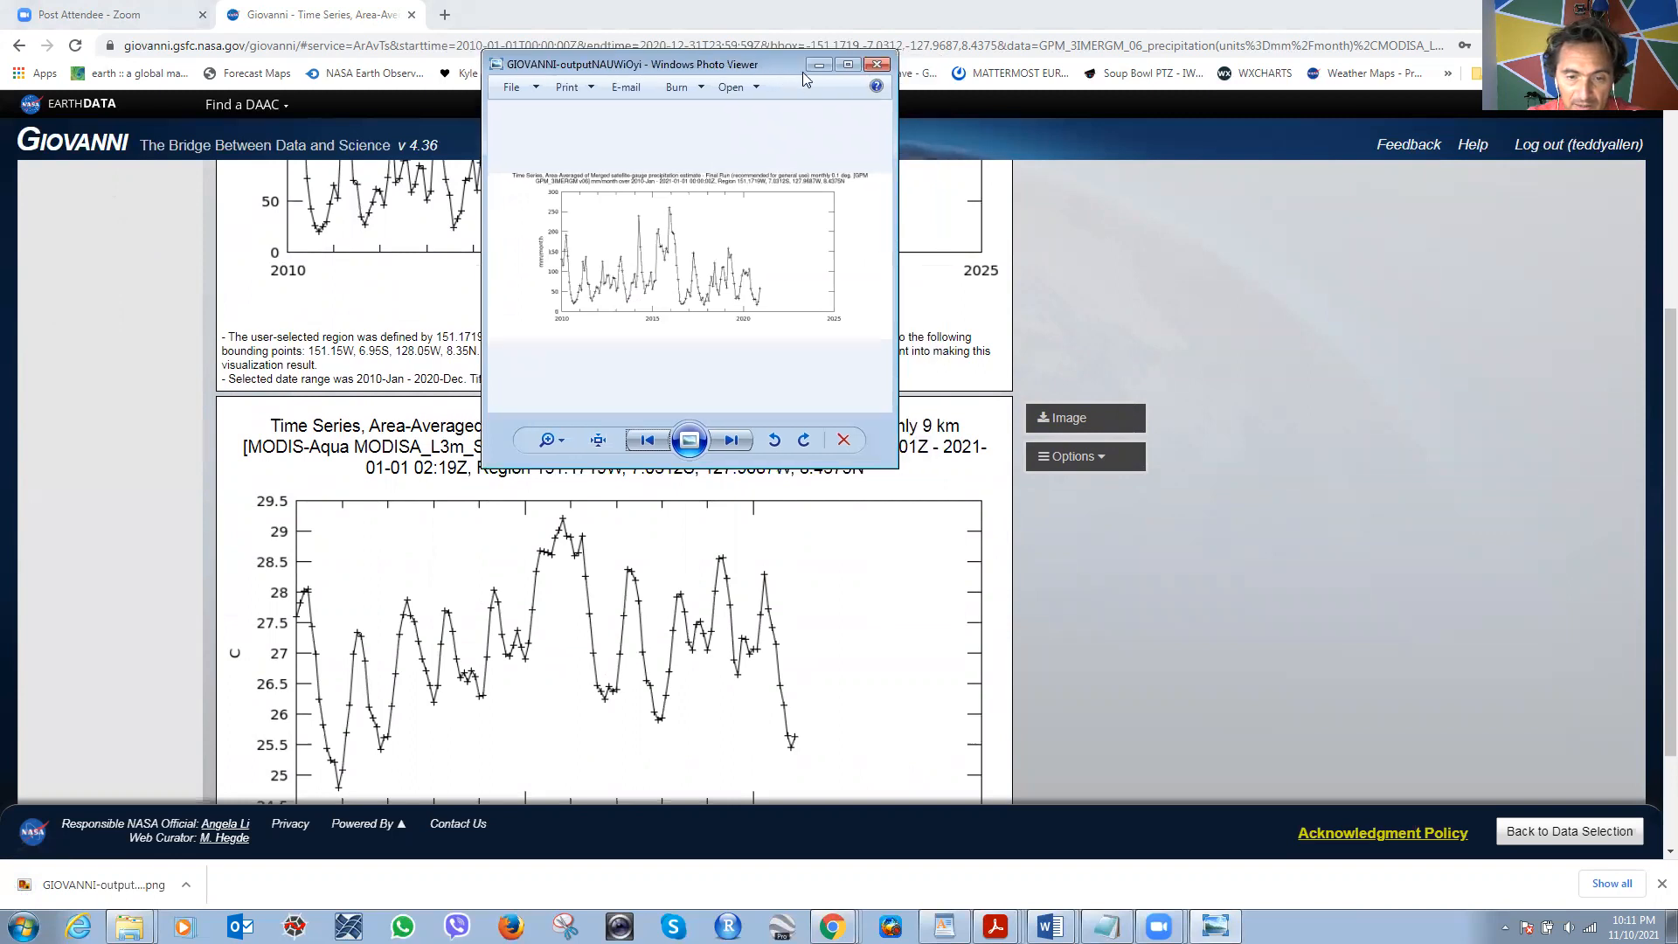
click(68, 884)
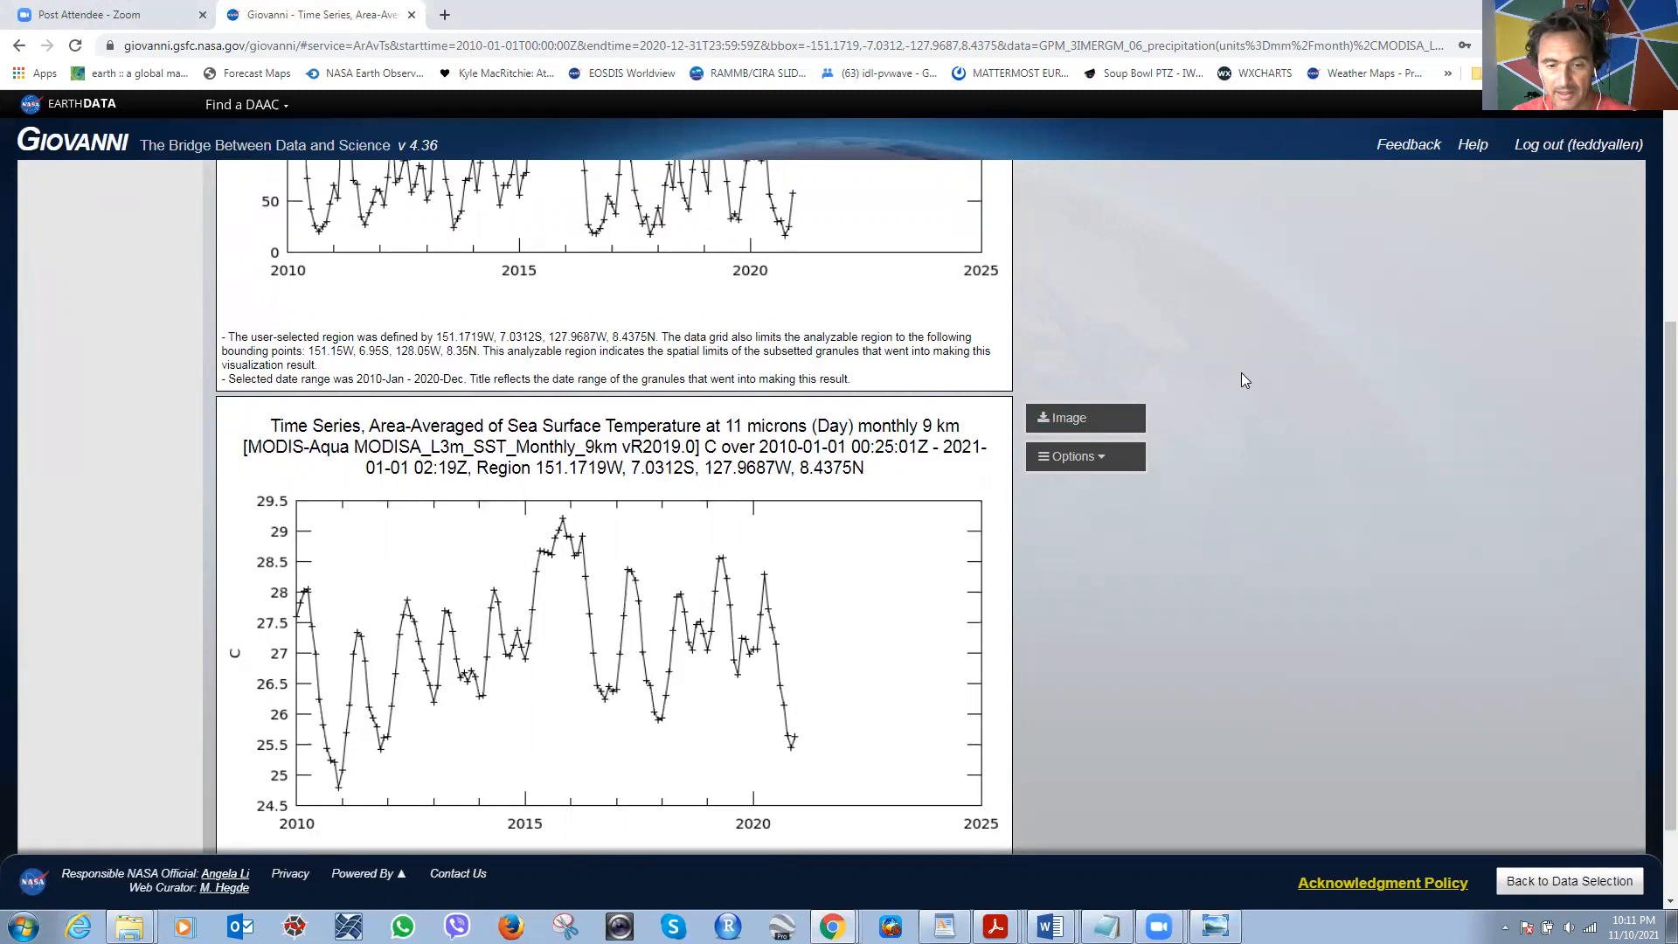
Compare the peaks and dips of the precipitation time series with those of the sea surface temperature time series.
scroll(1242, 380, up, 5)
scroll(1241, 380, down, 4)
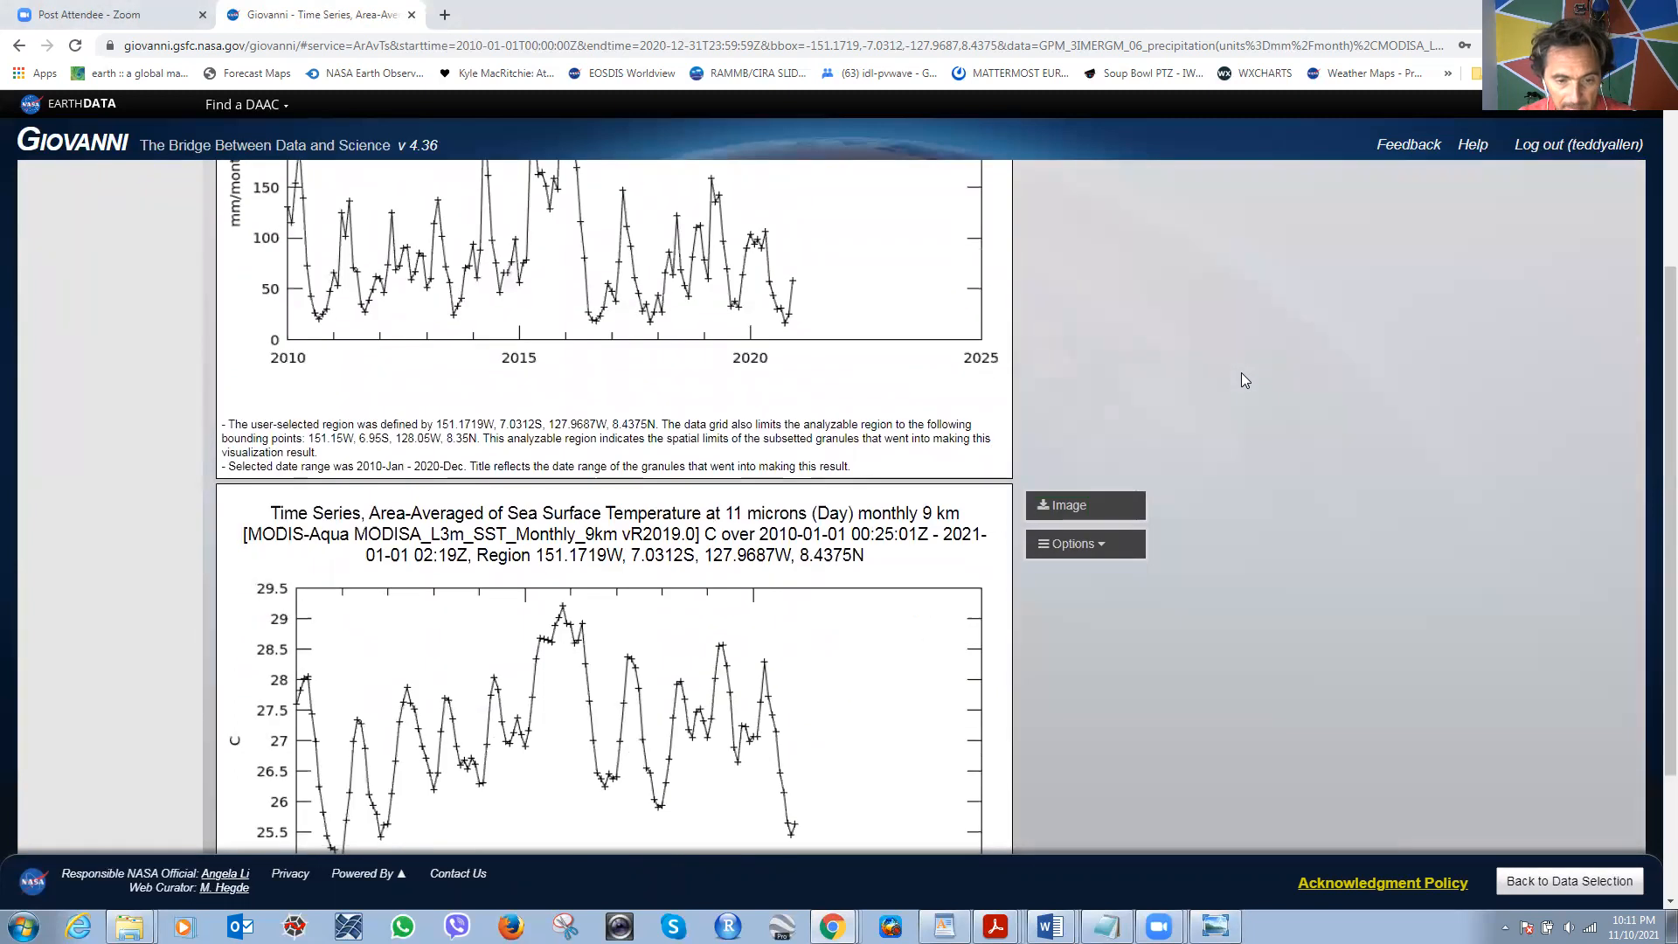
scroll(302, 371, up, 1)
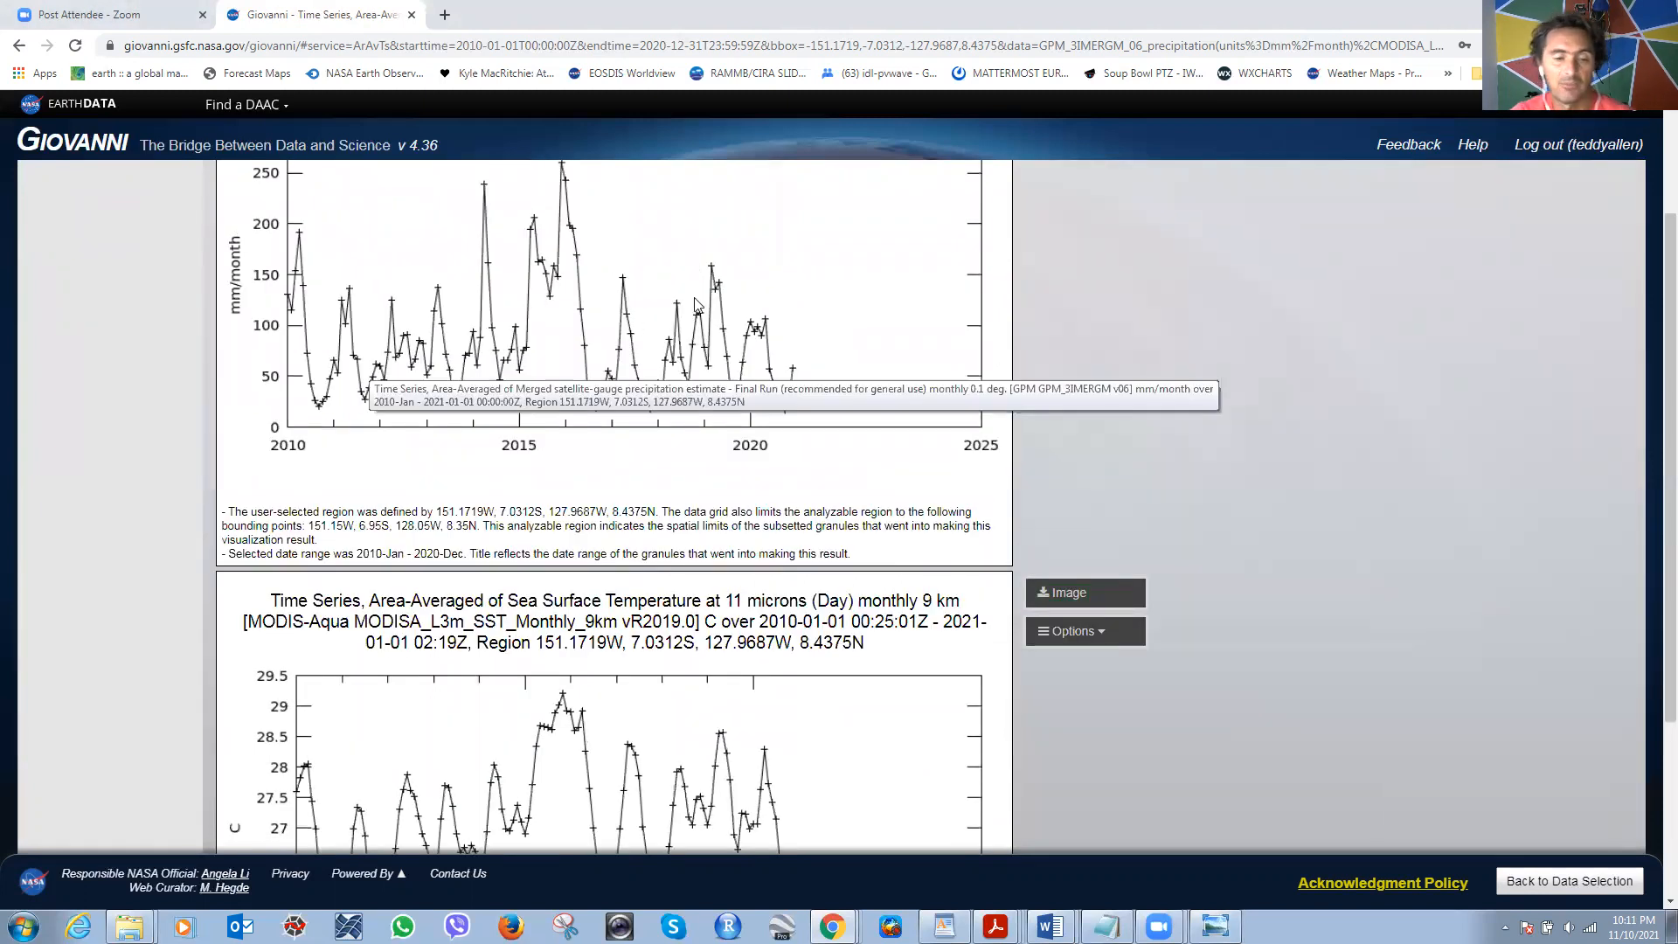
scroll(1097, 453, down, 2)
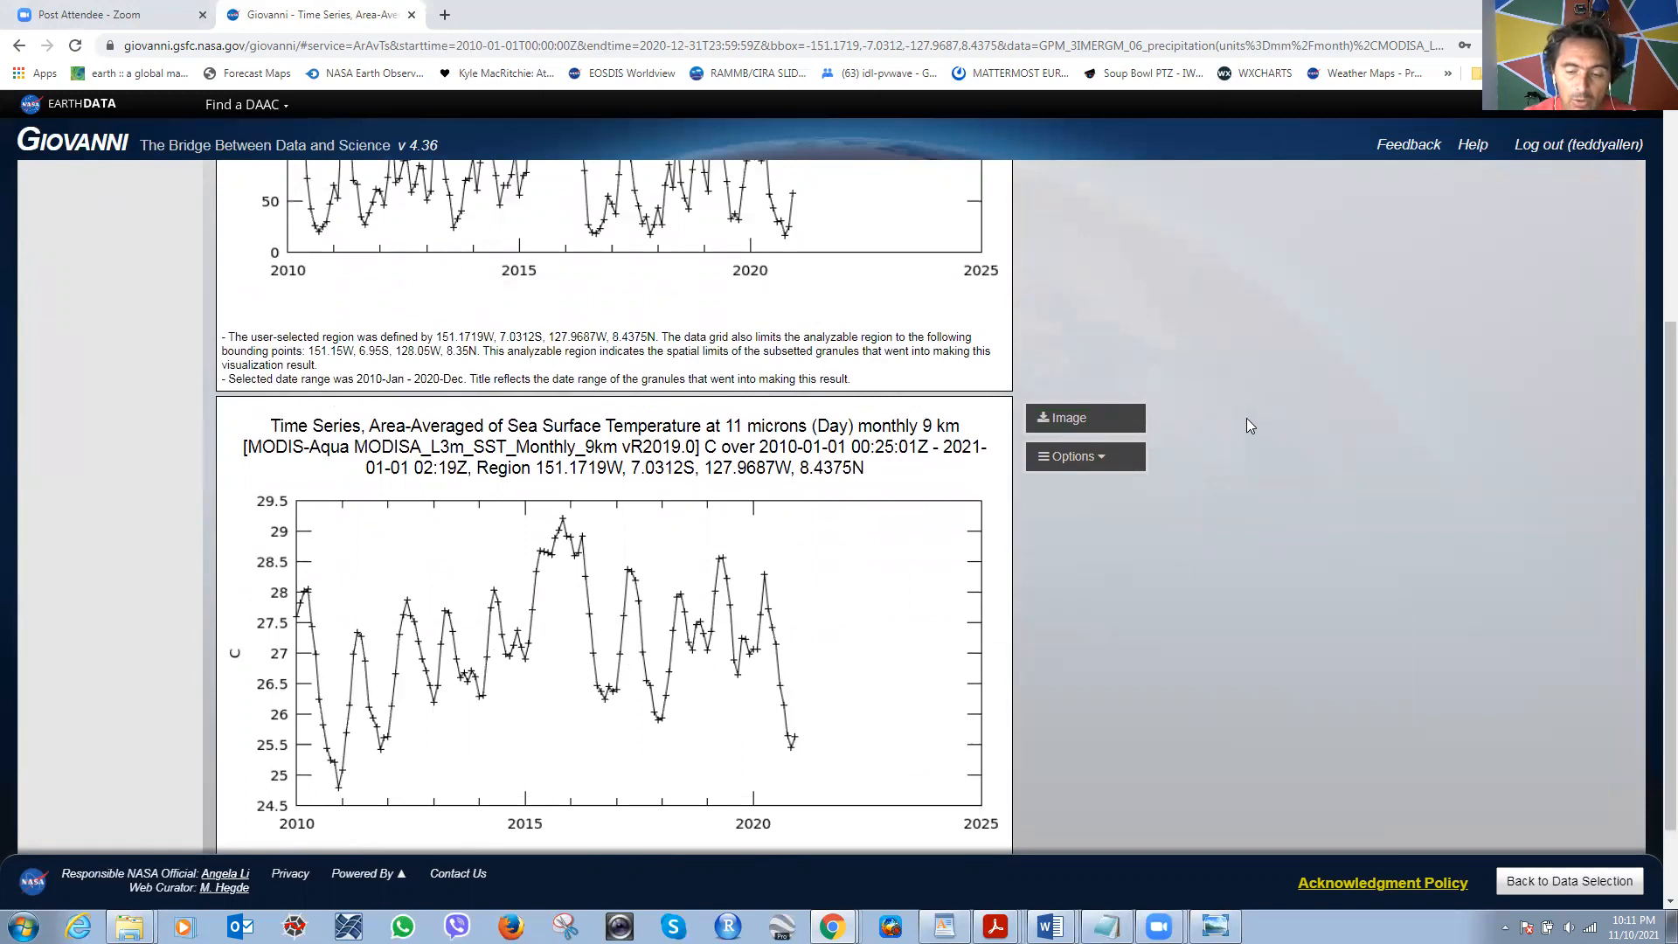
scroll(1248, 420, down, 1)
scroll(1248, 420, up, 3)
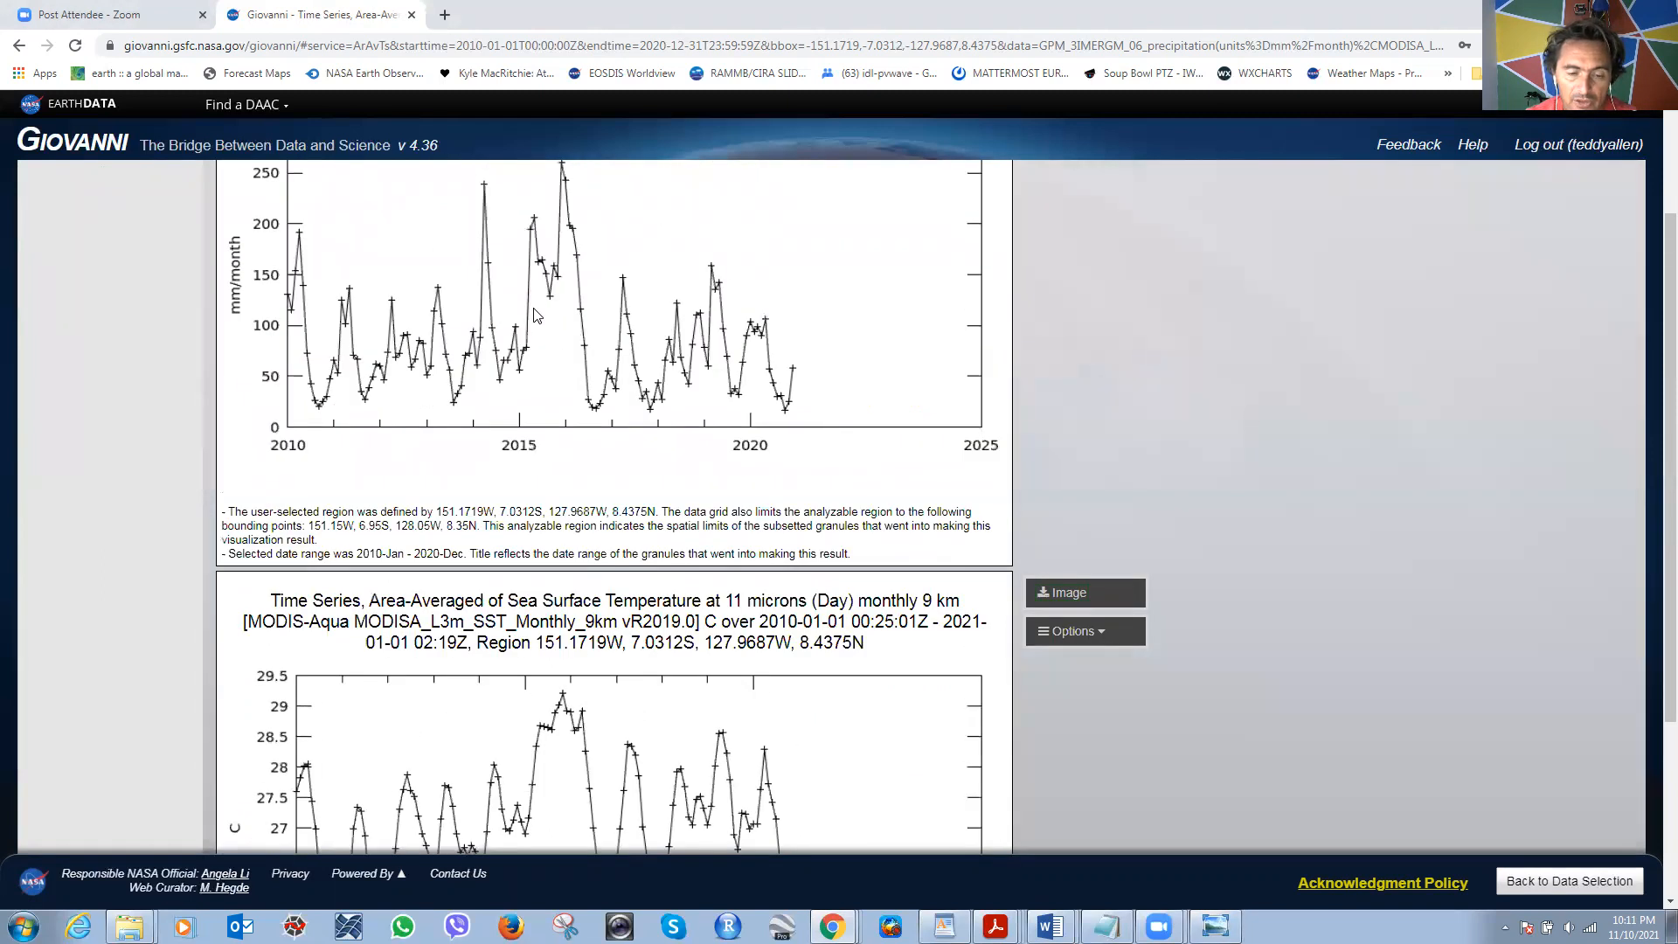
scroll(348, 332, up, 1)
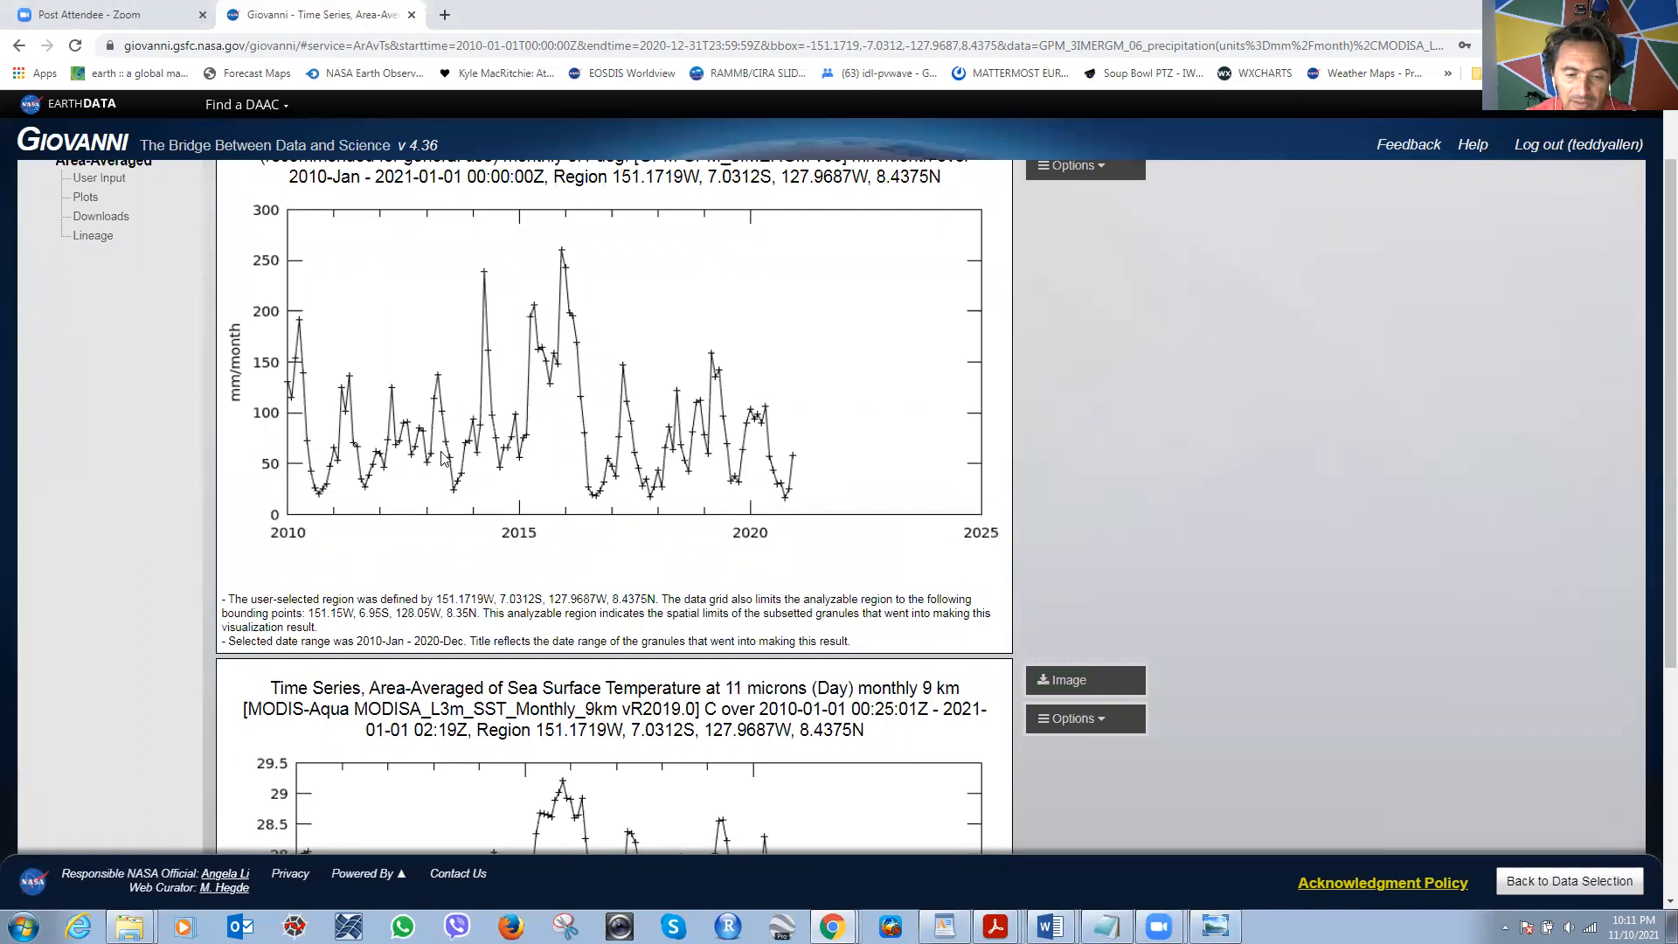
scroll(1012, 459, down, 3)
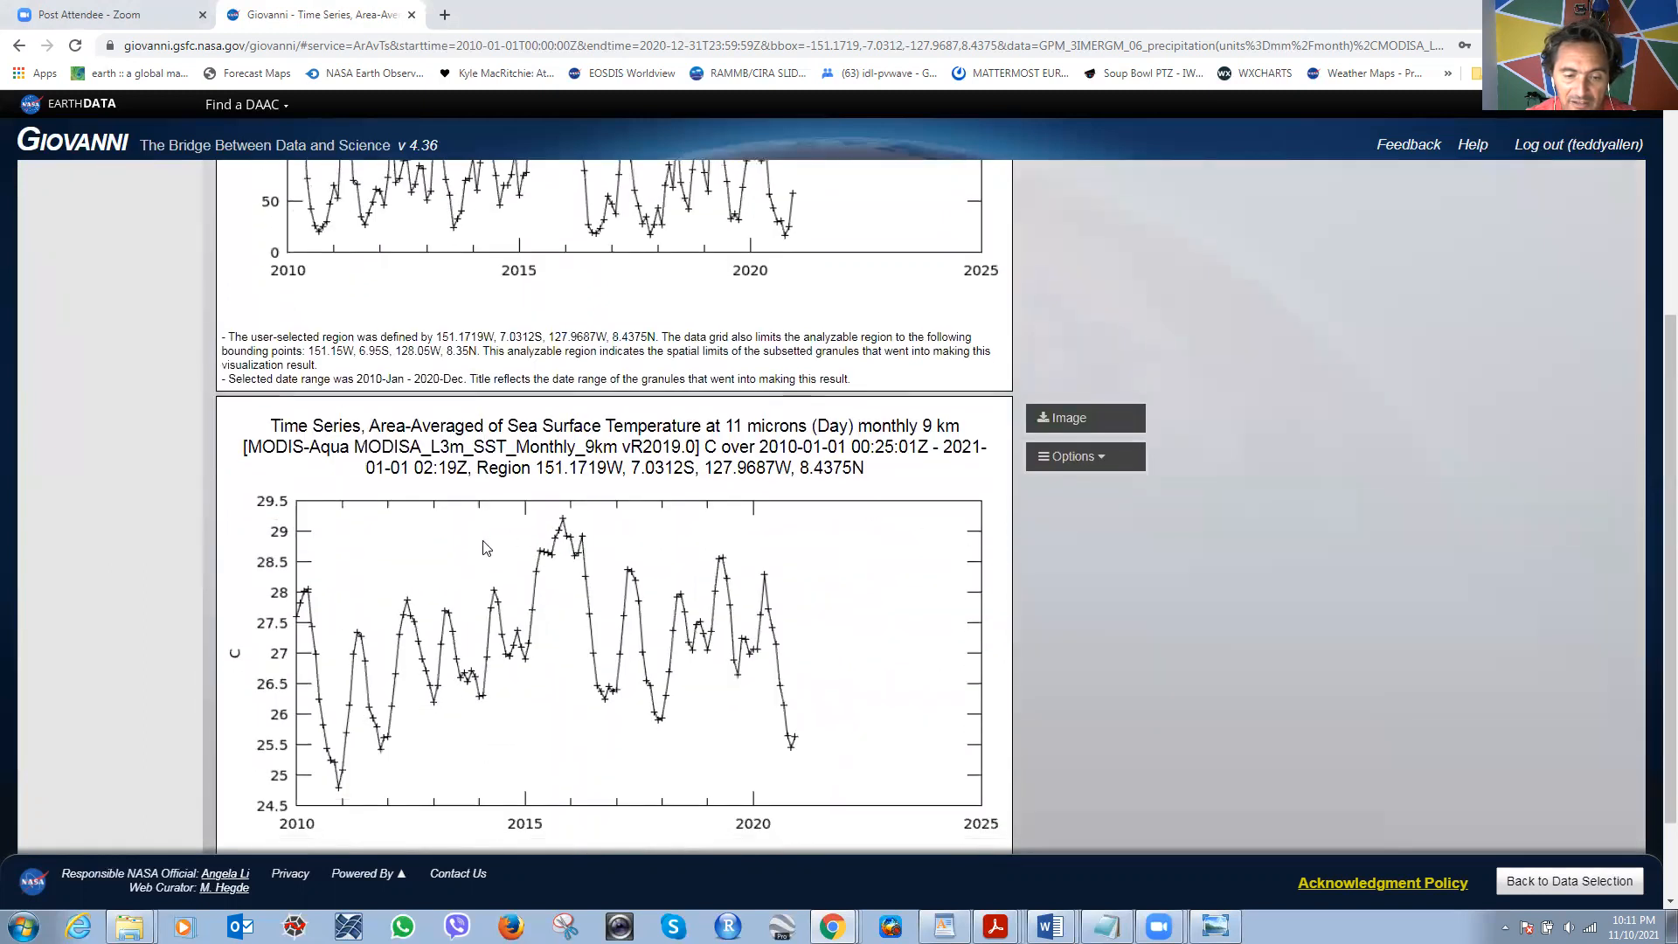
scroll(1255, 472, up, 4)
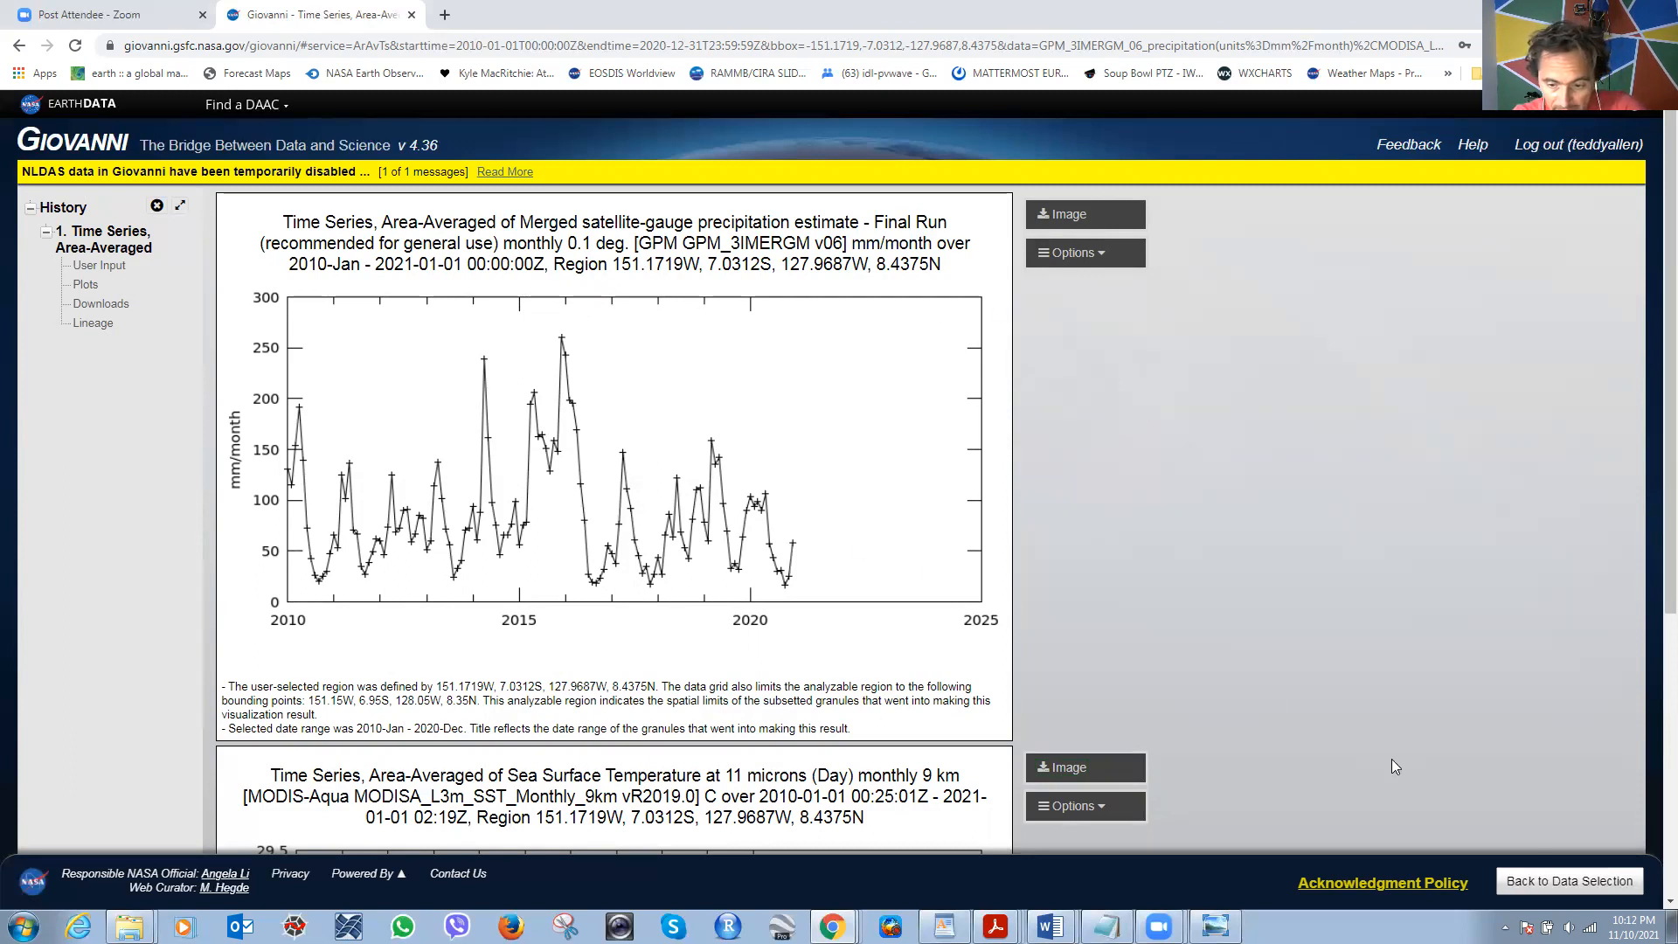
Return to the data selection, change the plot type to Scatter, Area Averaged (Static), and plot the data.
click(1573, 881)
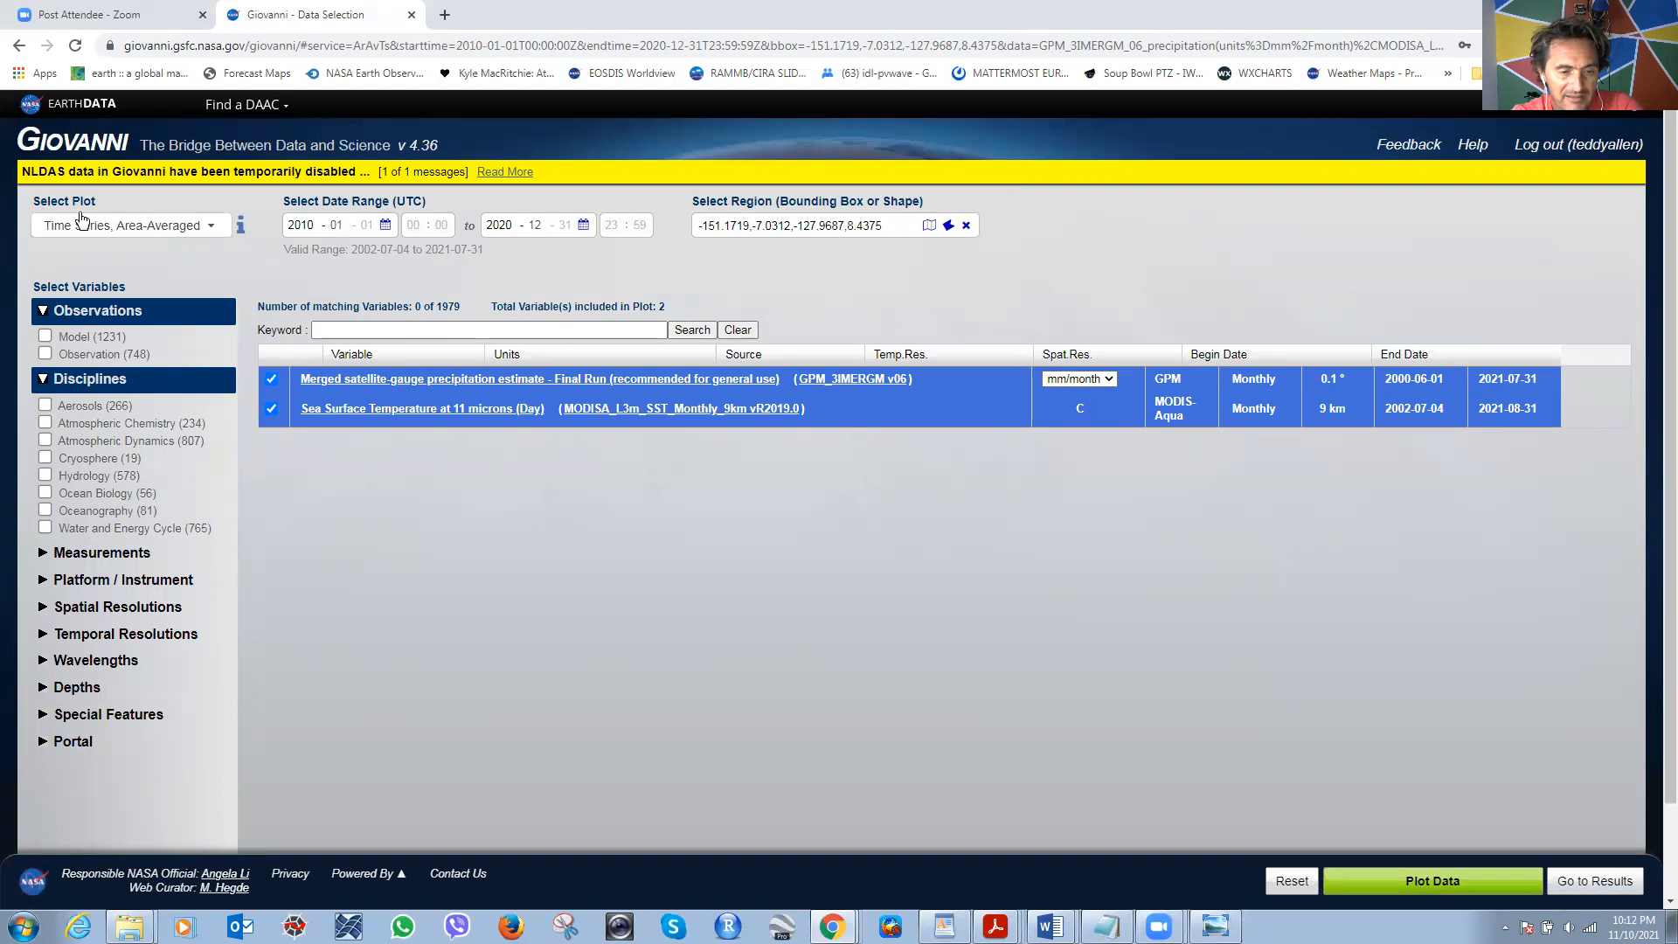
click(212, 229)
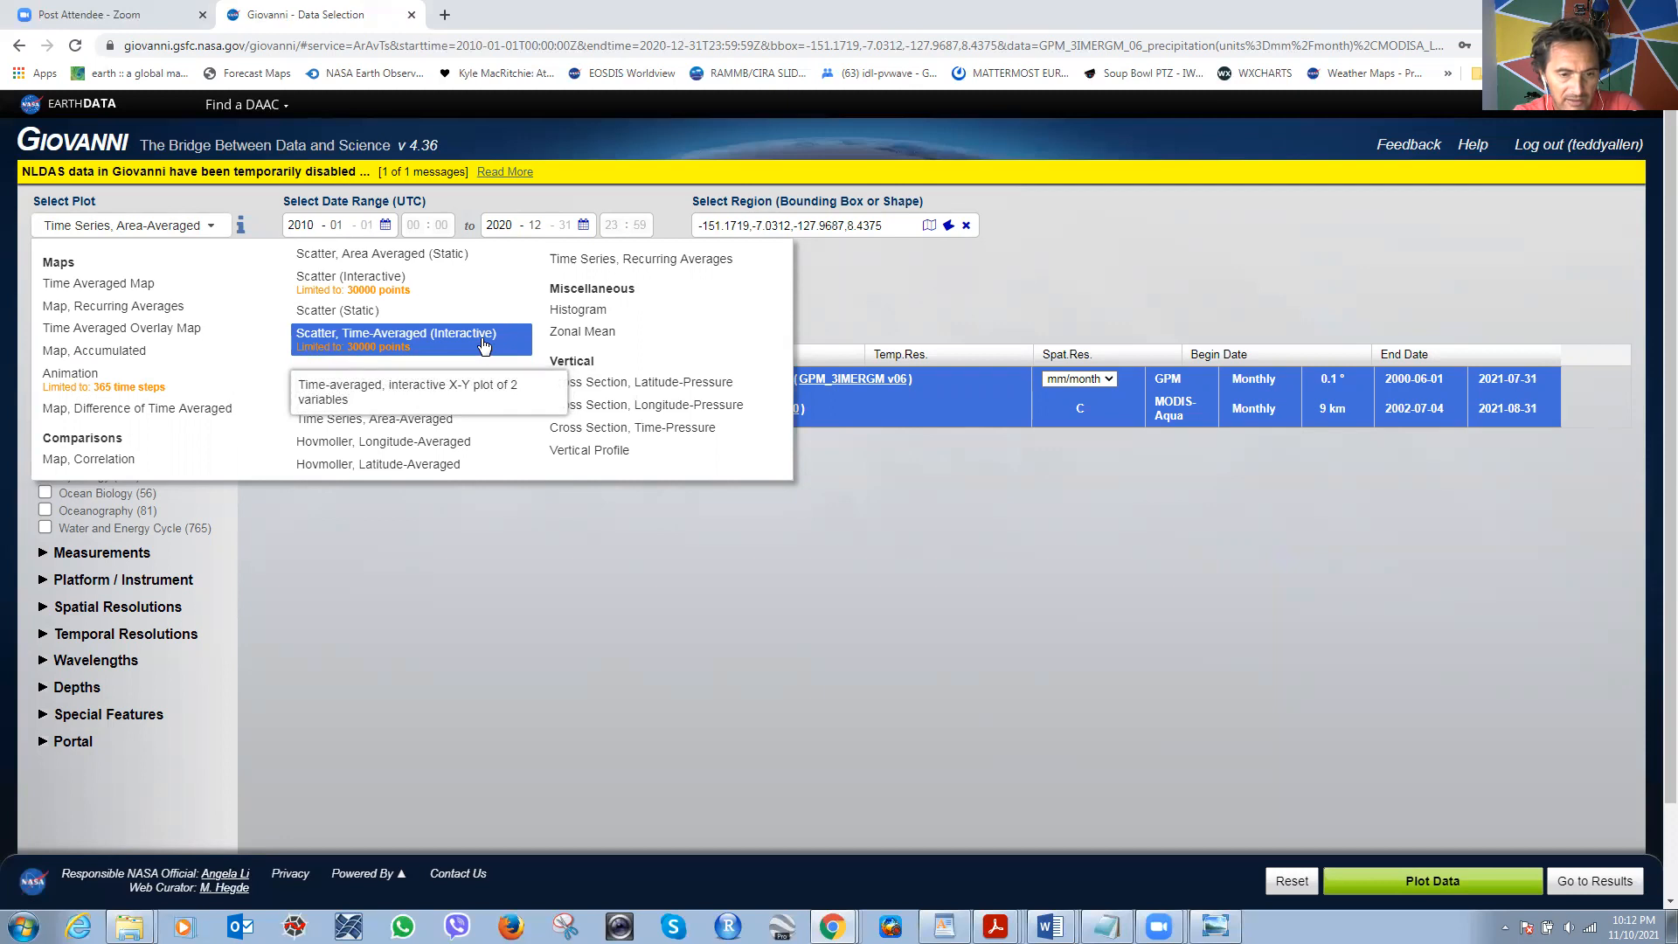
click(443, 259)
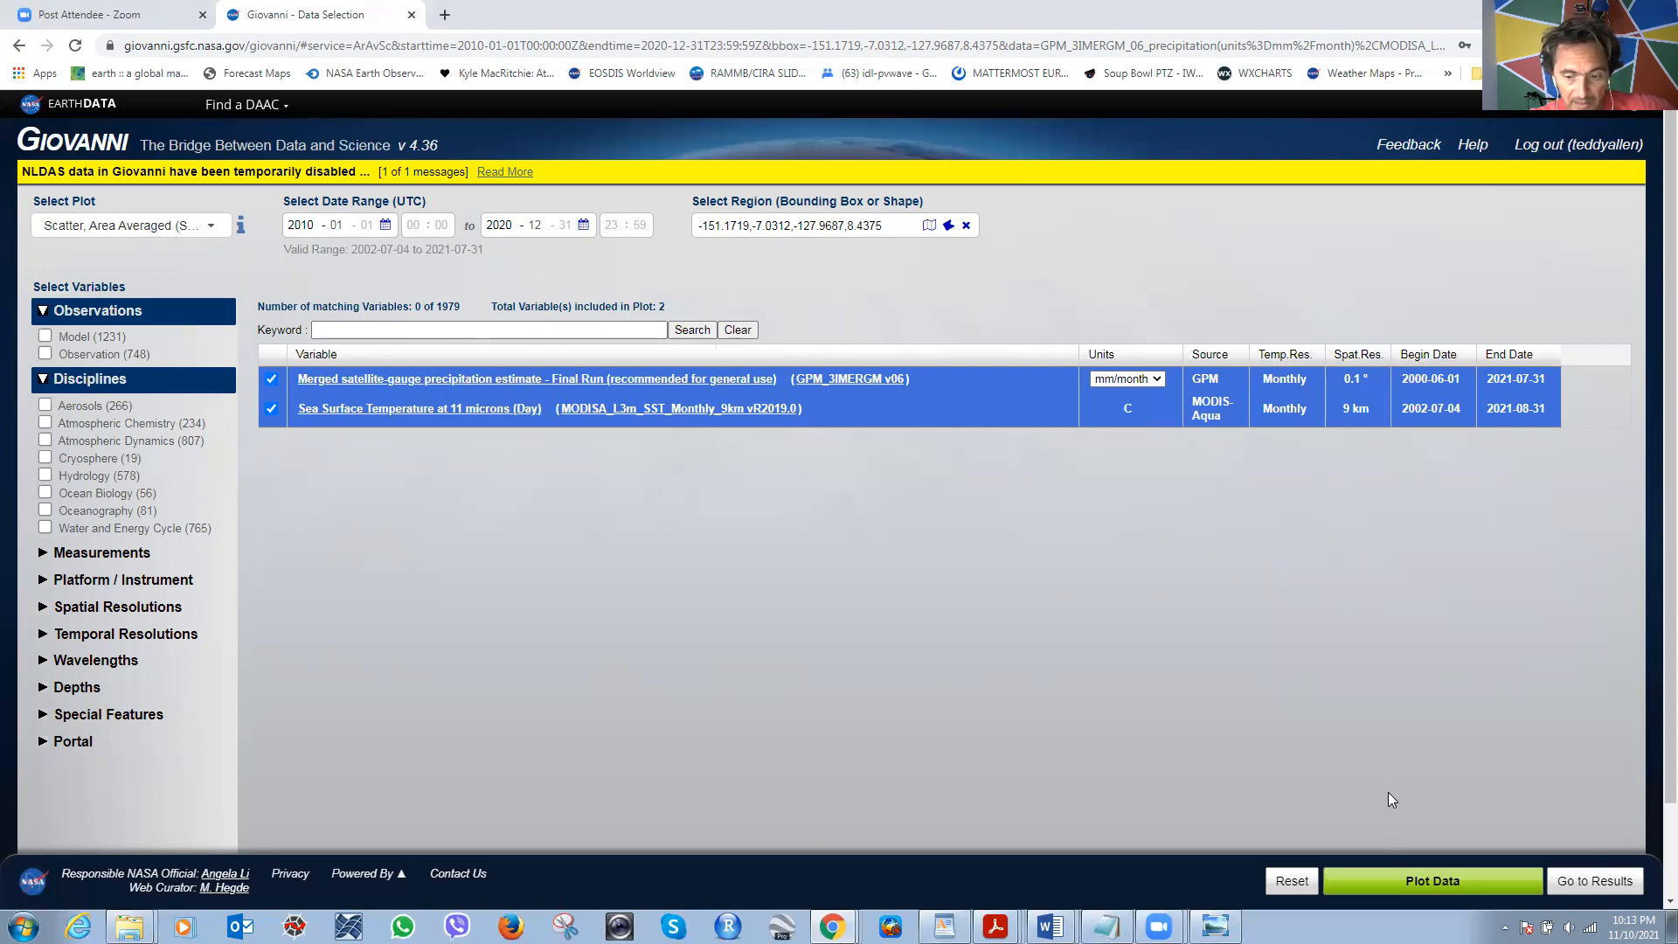
click(1435, 893)
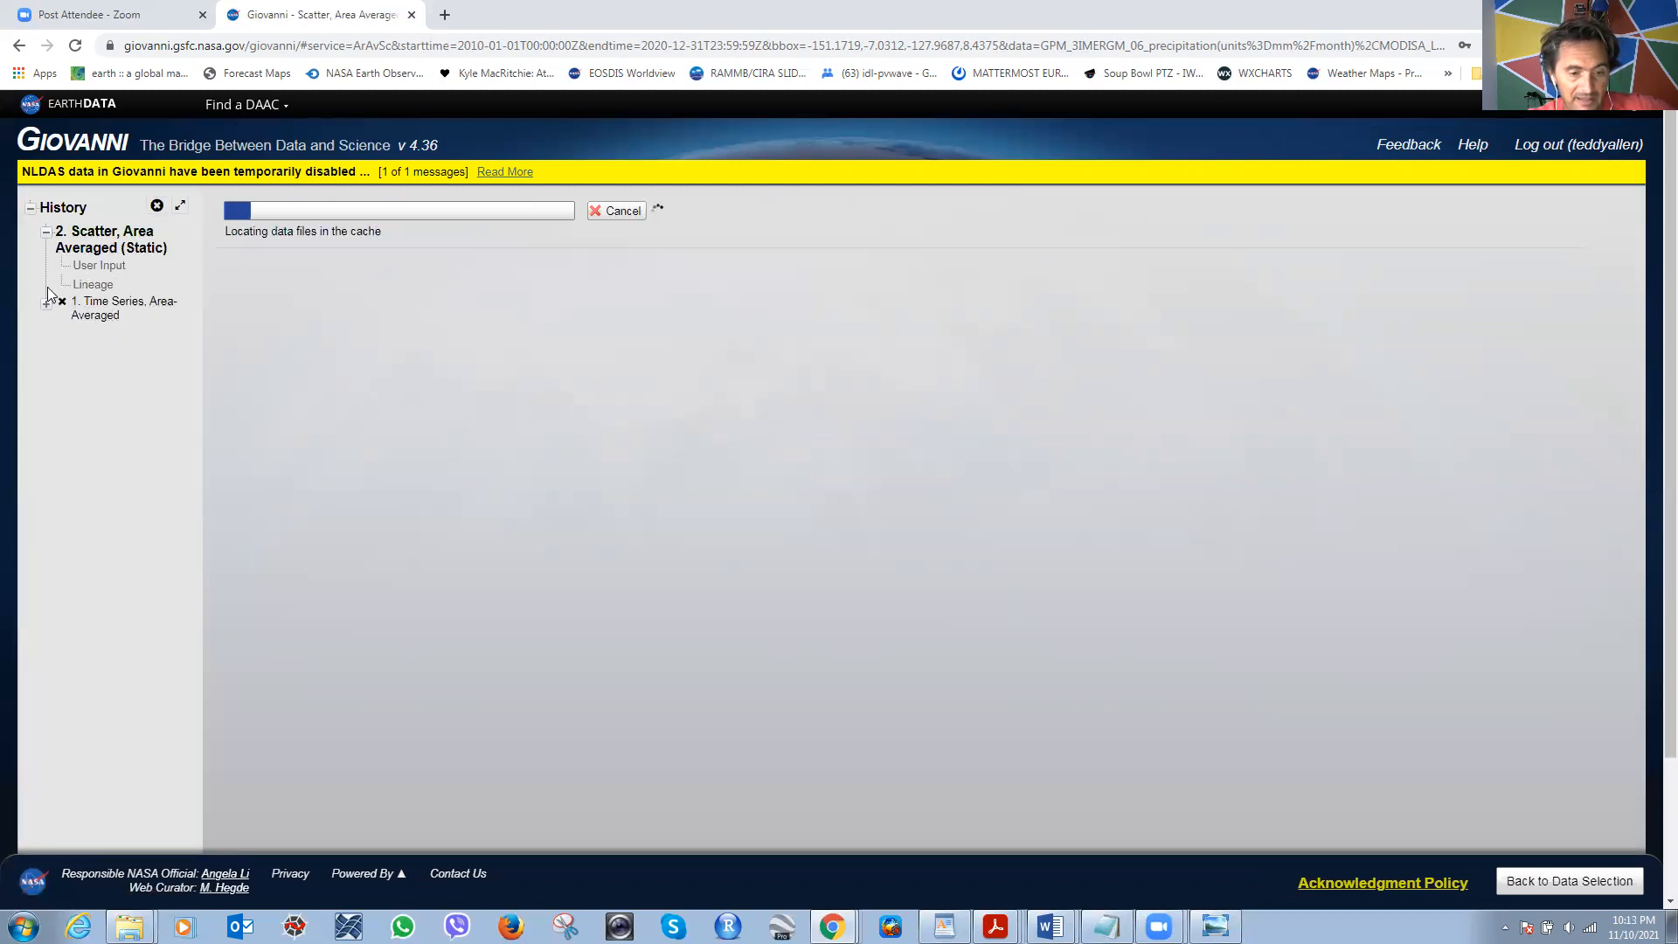
Inspect the plot history entries and review the user input parameters of the area-averaged scatter run.
click(47, 305)
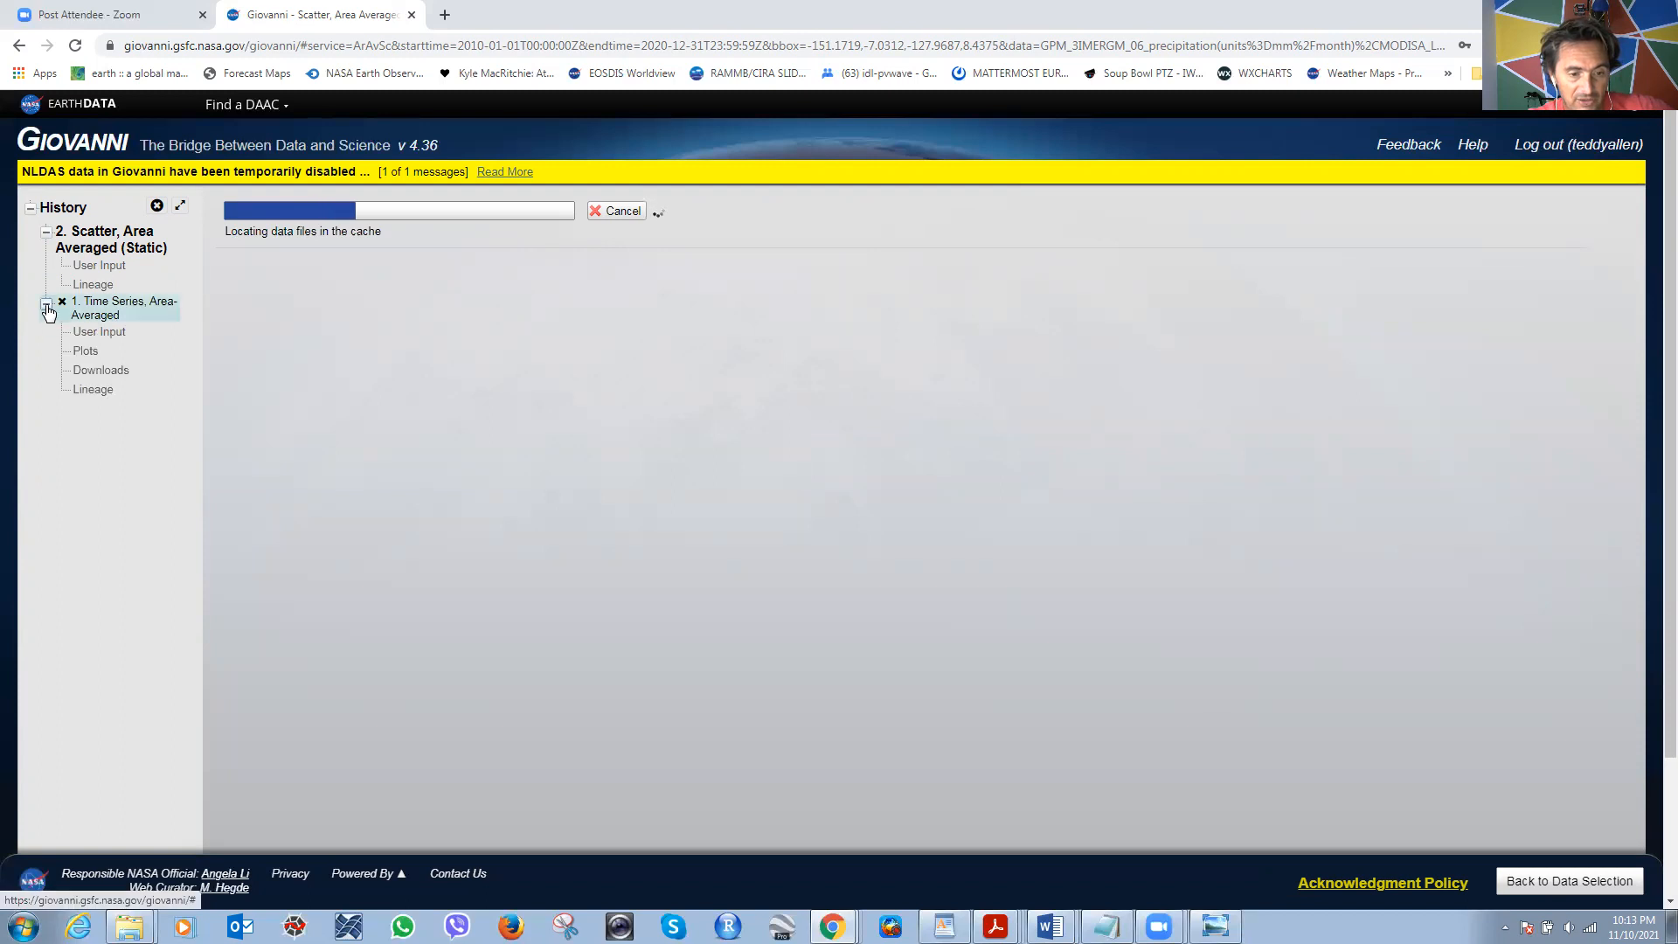
click(46, 305)
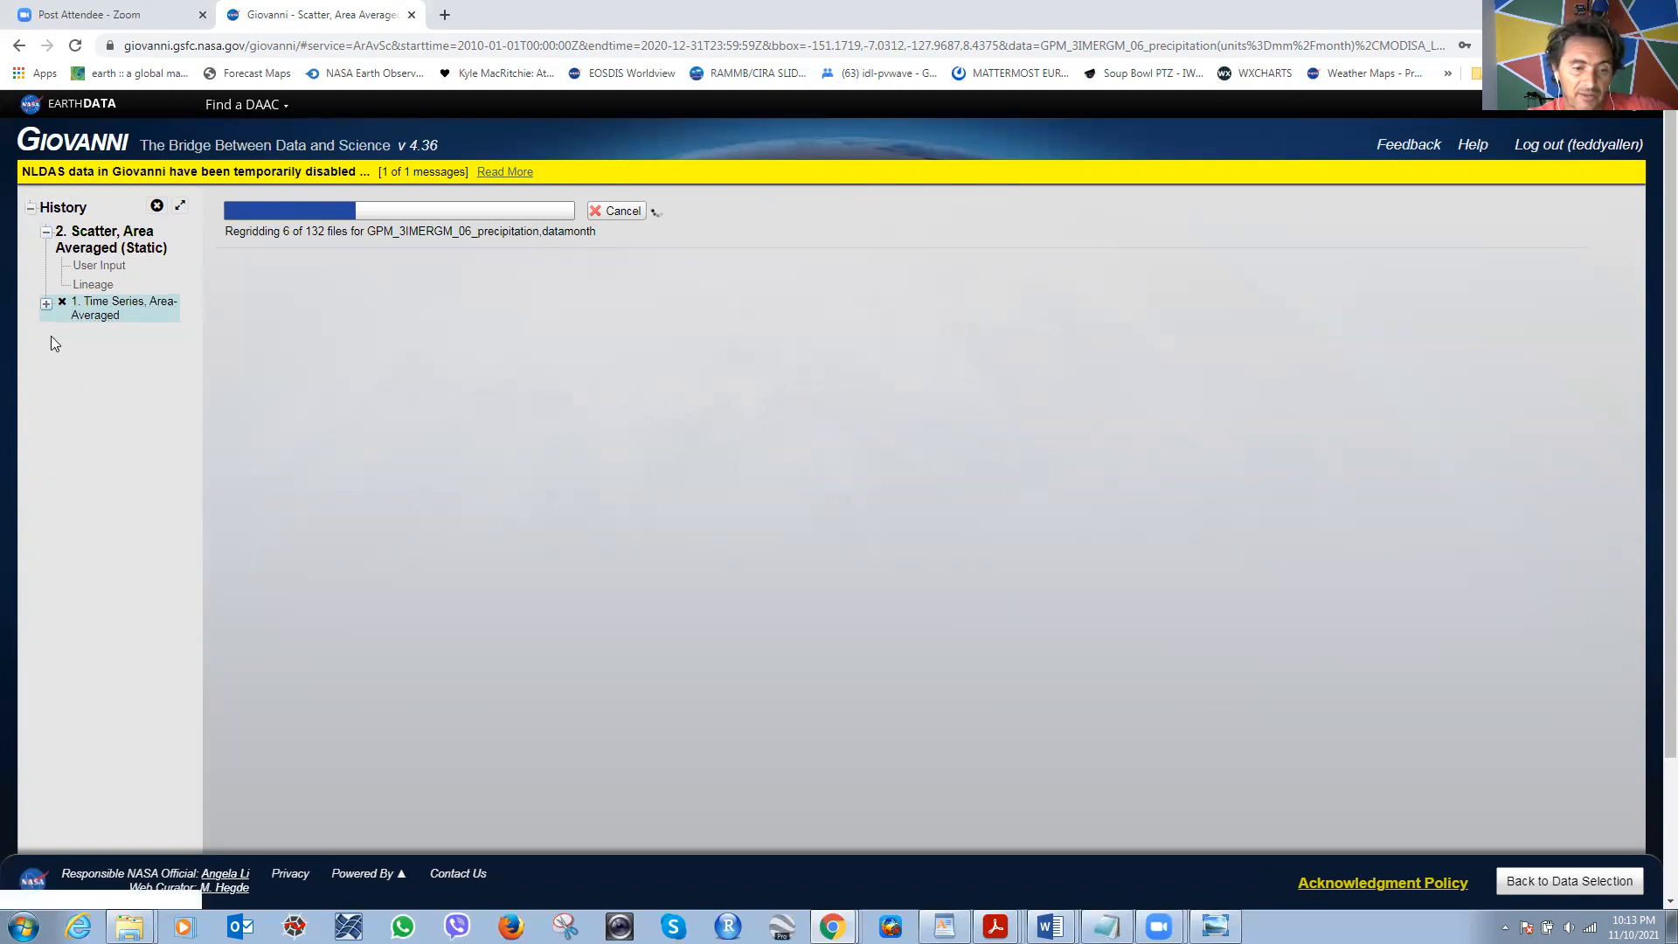
click(46, 305)
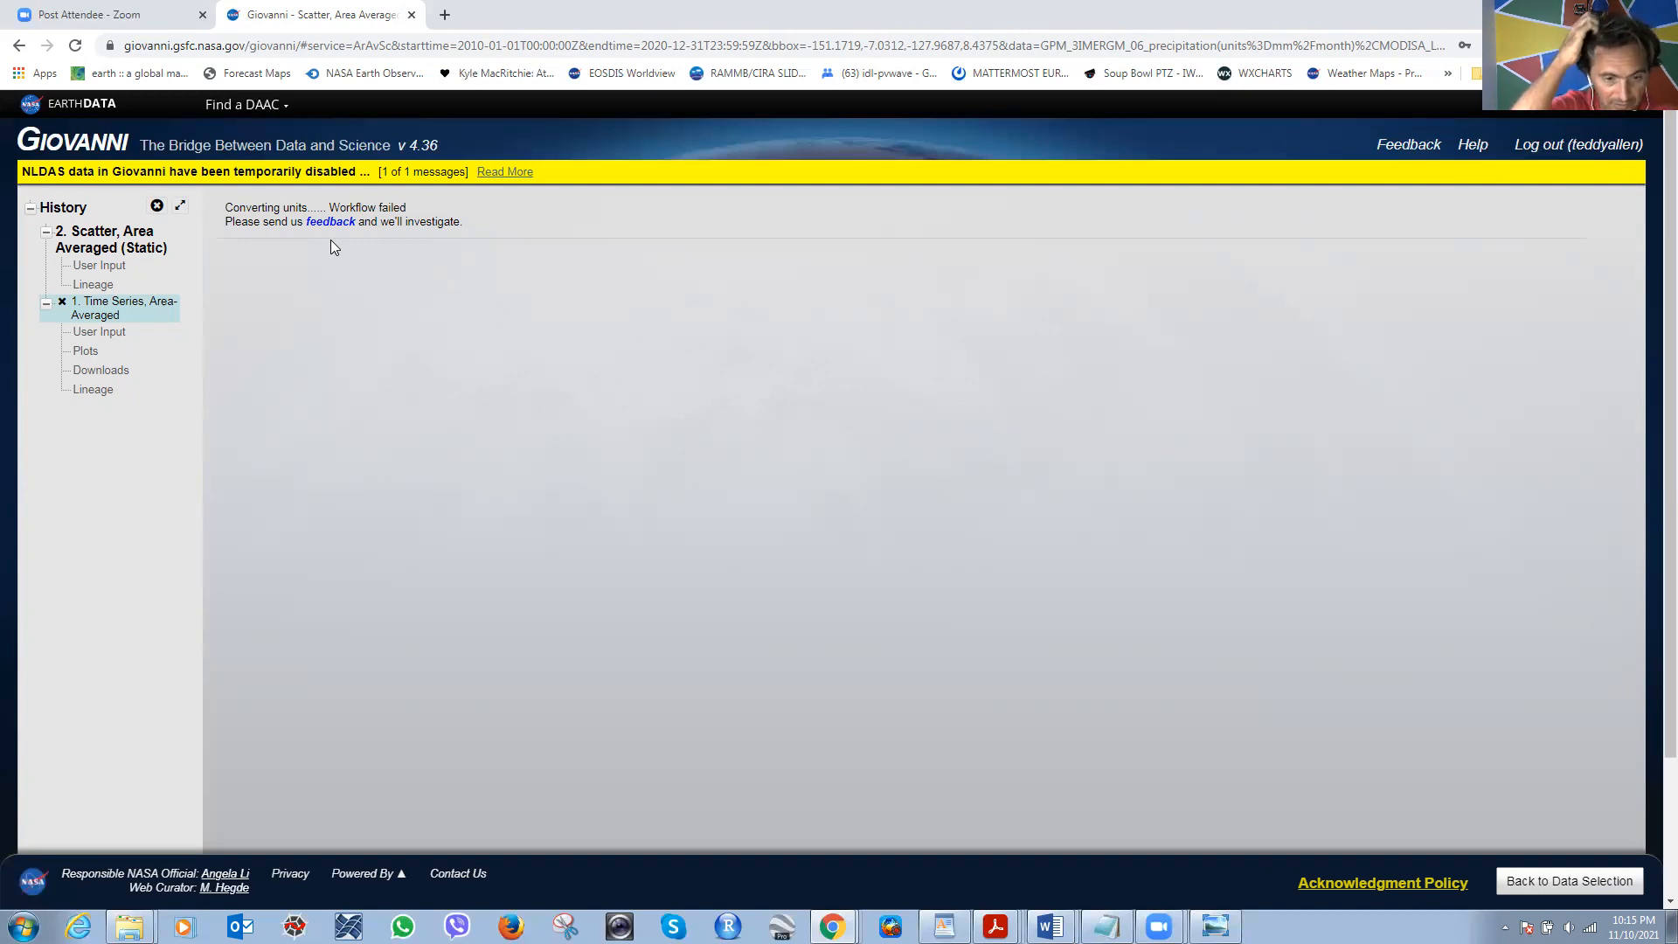
click(102, 266)
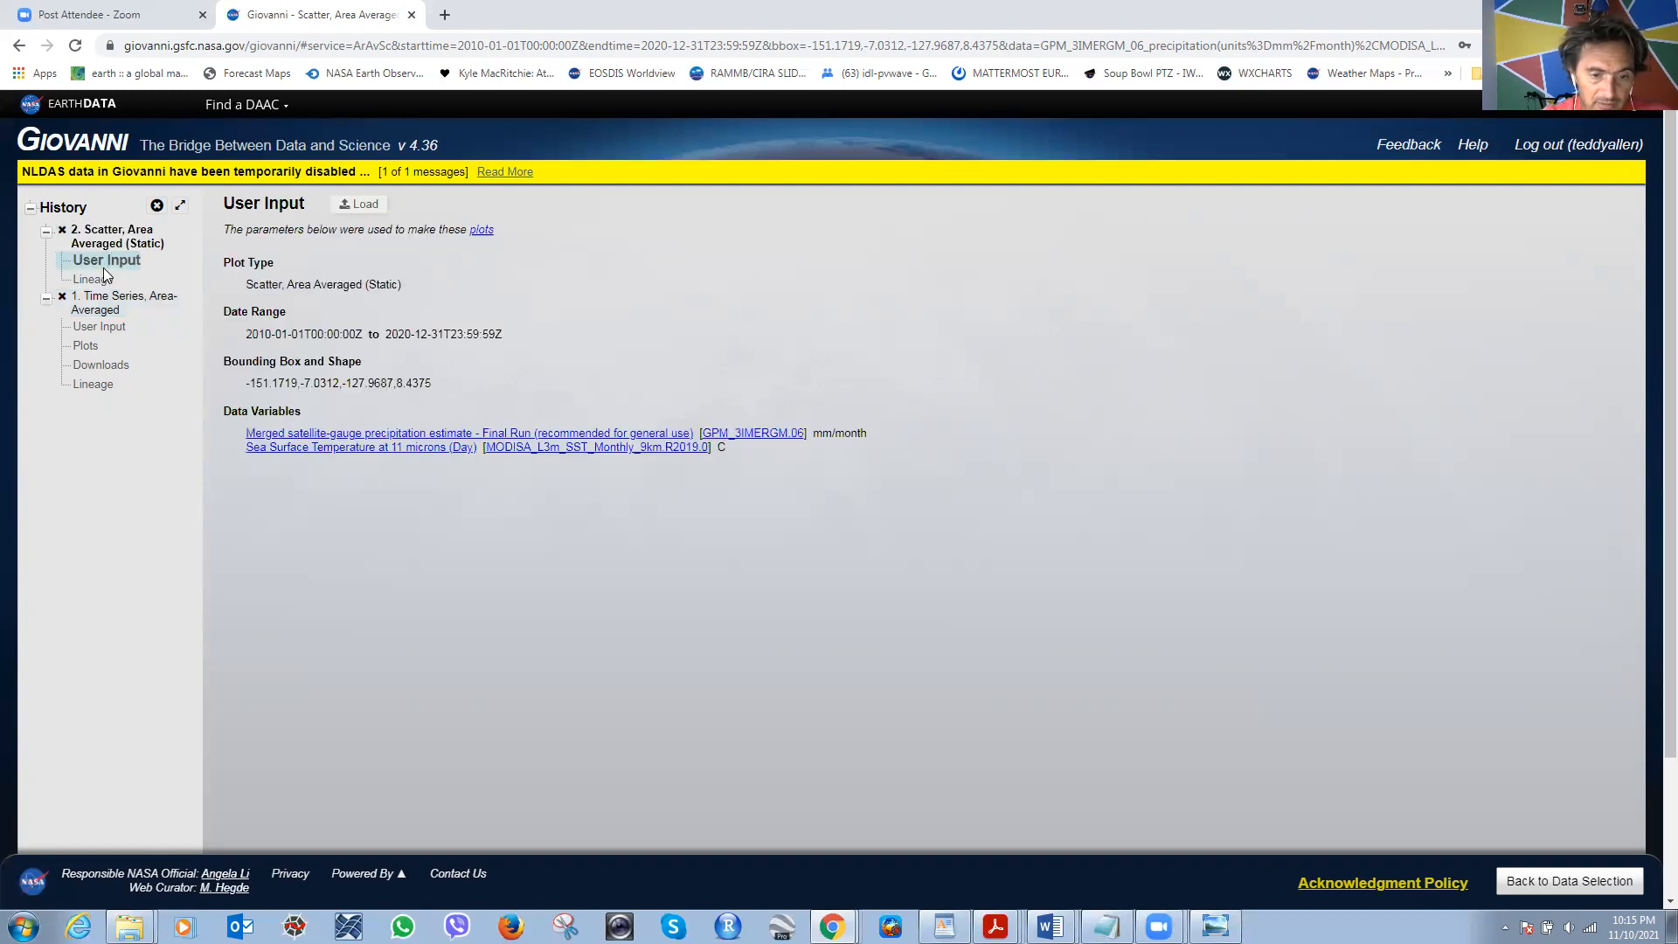
click(481, 229)
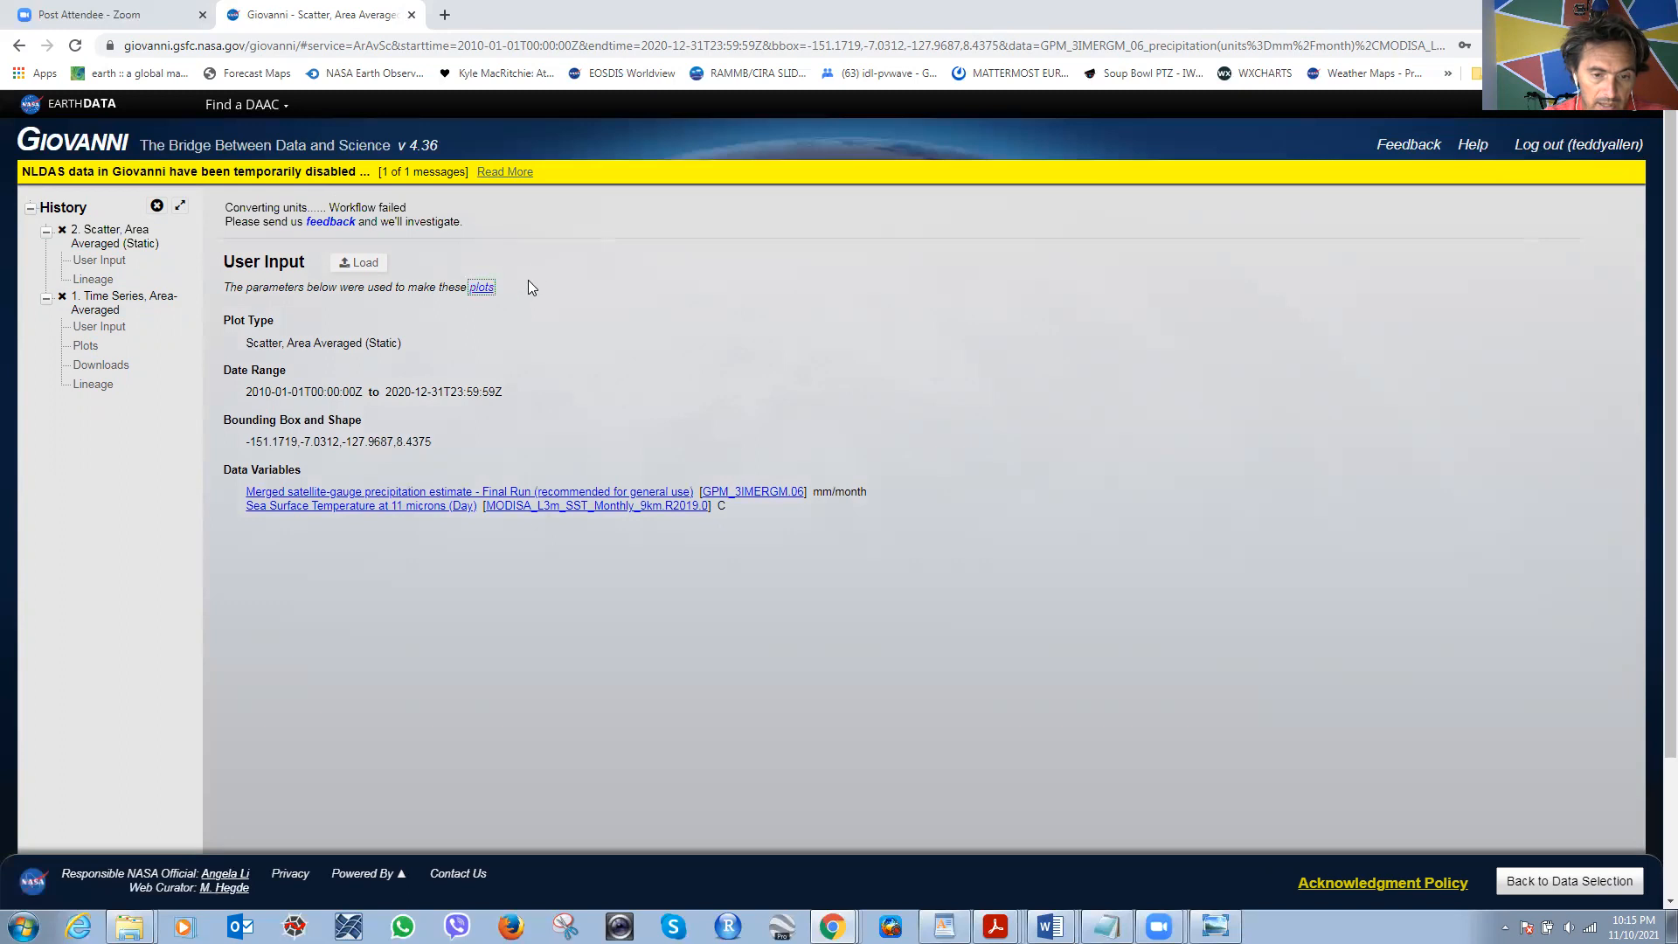
click(112, 244)
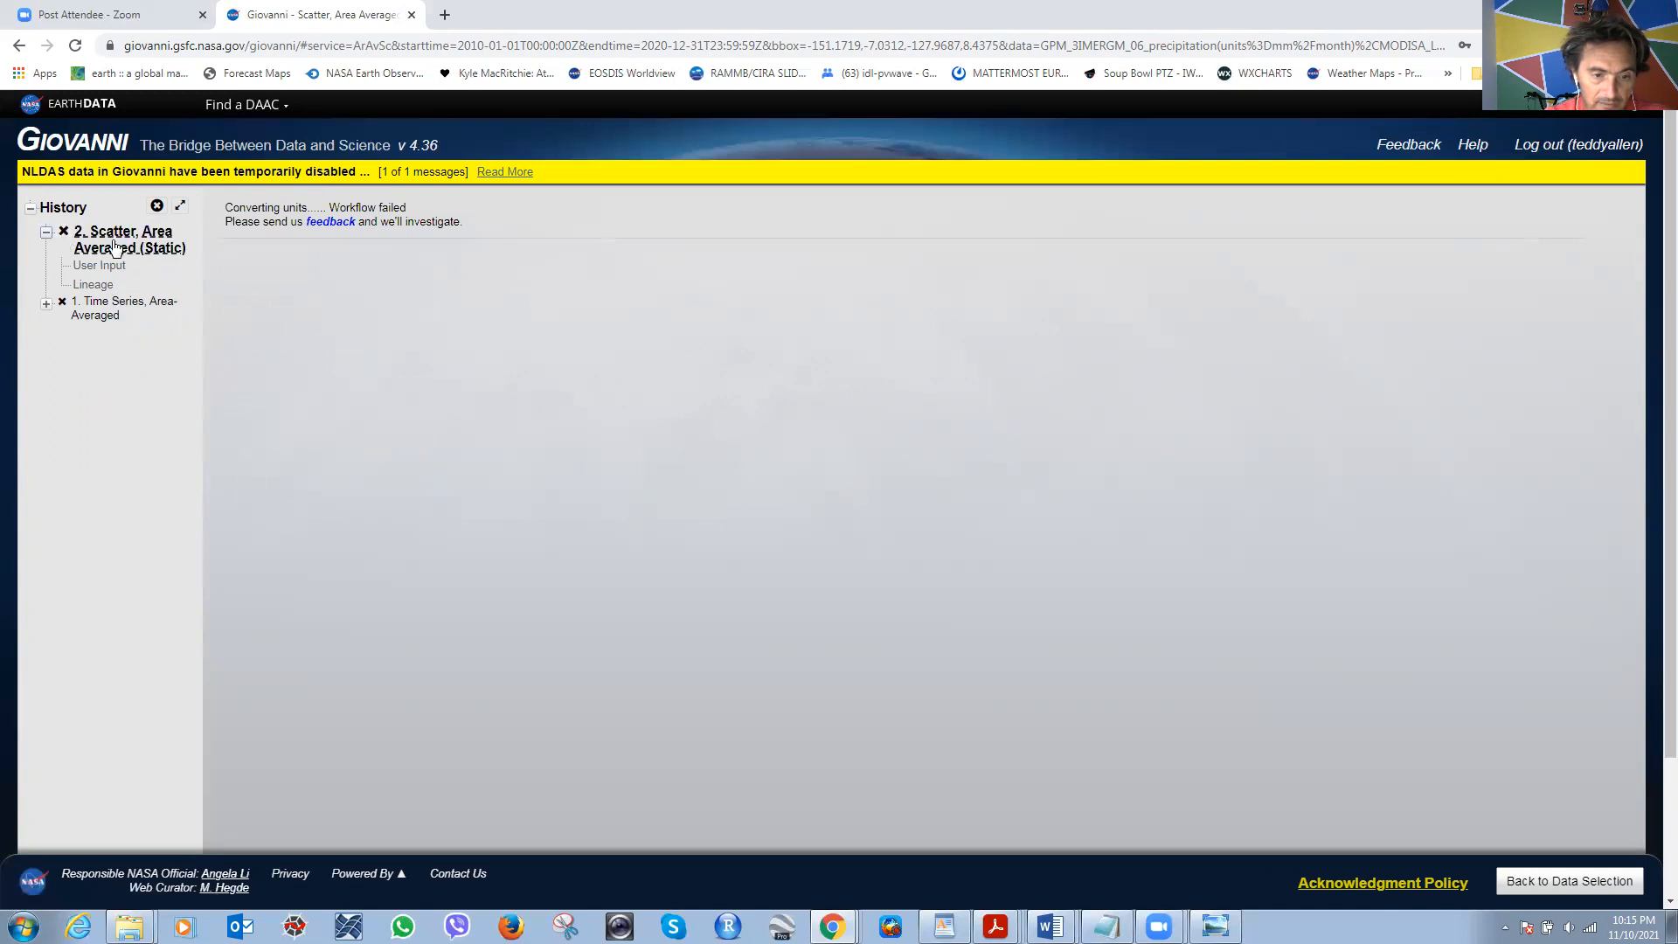
click(116, 269)
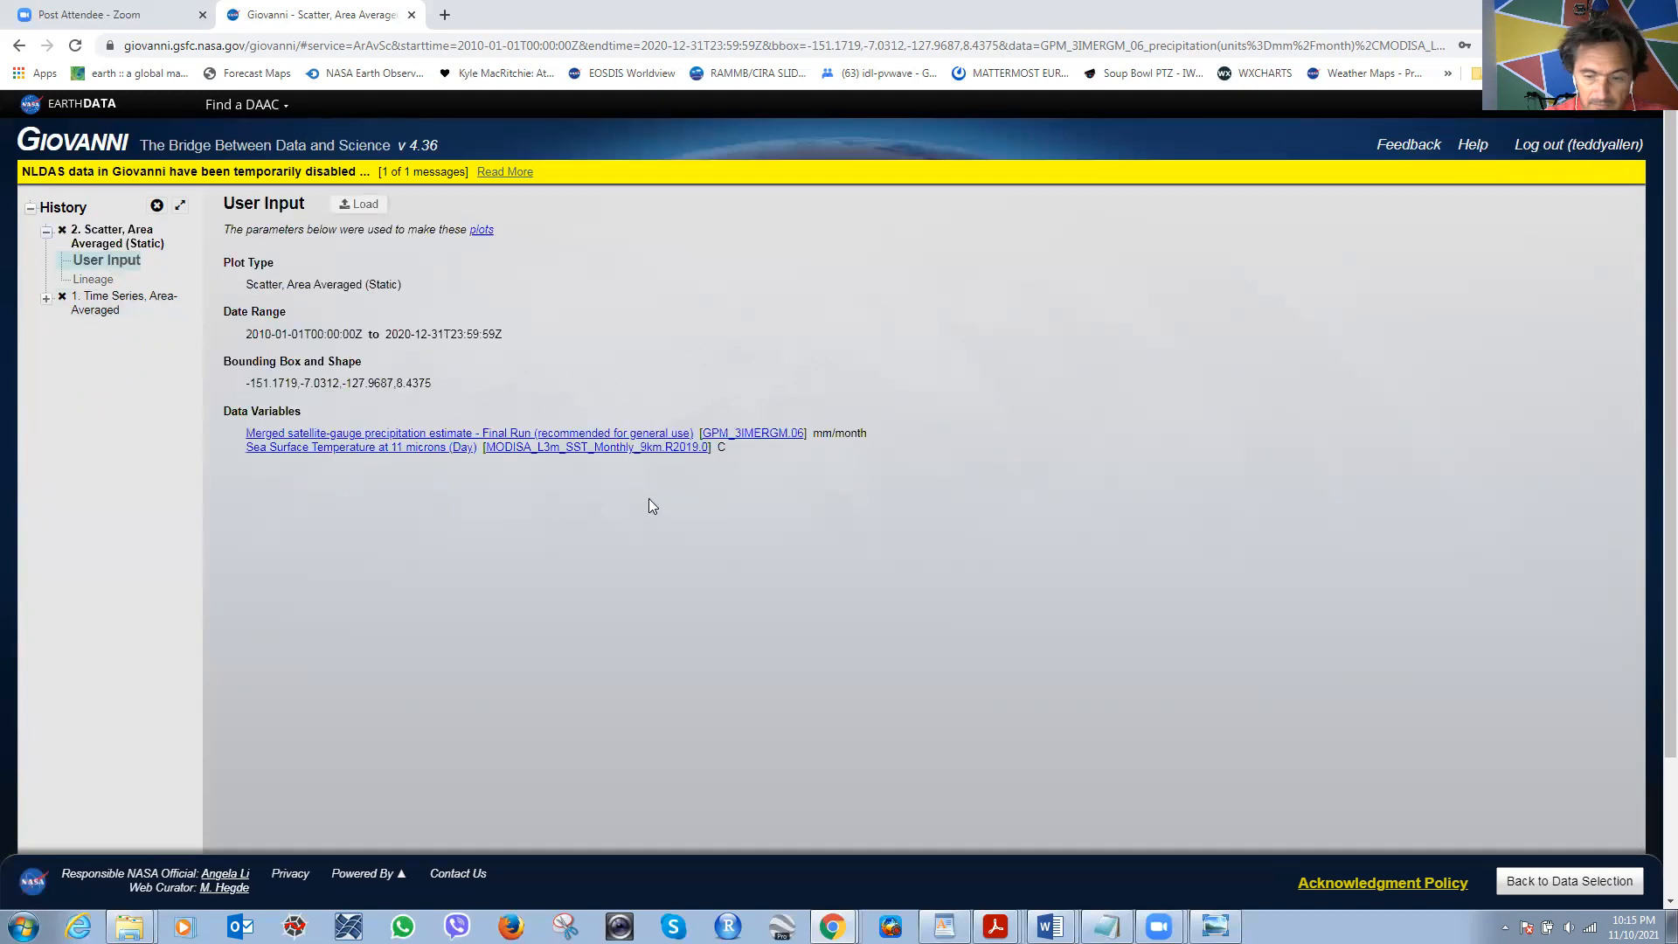
Return to the data selection, set the precipitation units to mm/hr, and replot the area-averaged static scatter.
click(1569, 881)
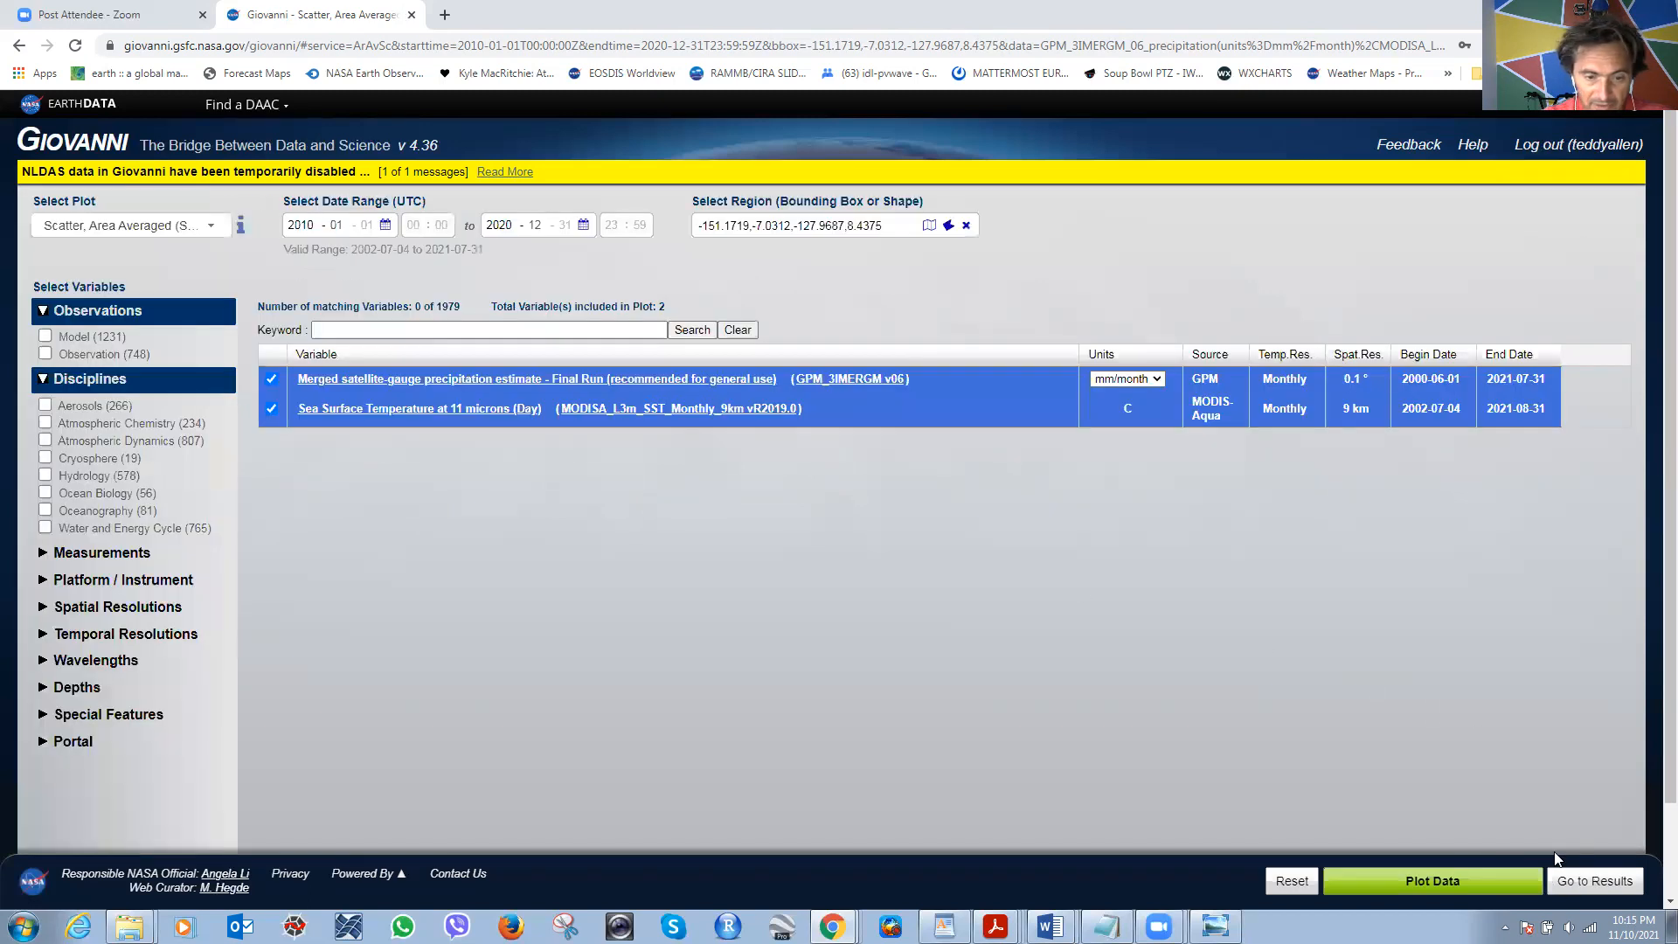
click(1155, 379)
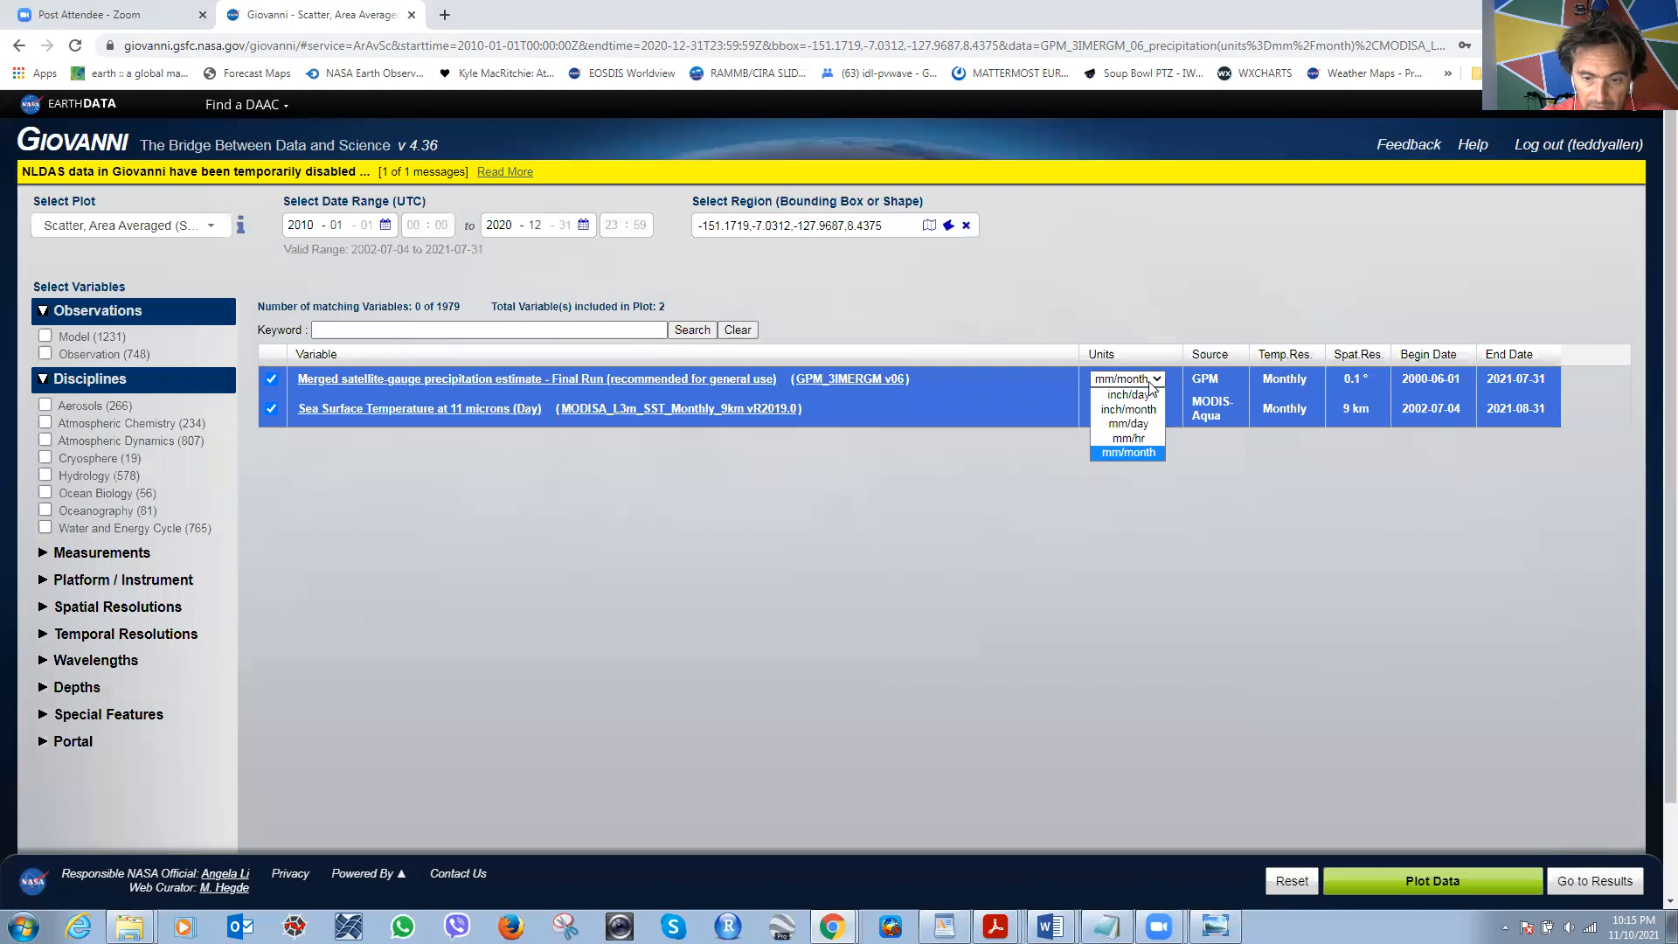
click(1151, 450)
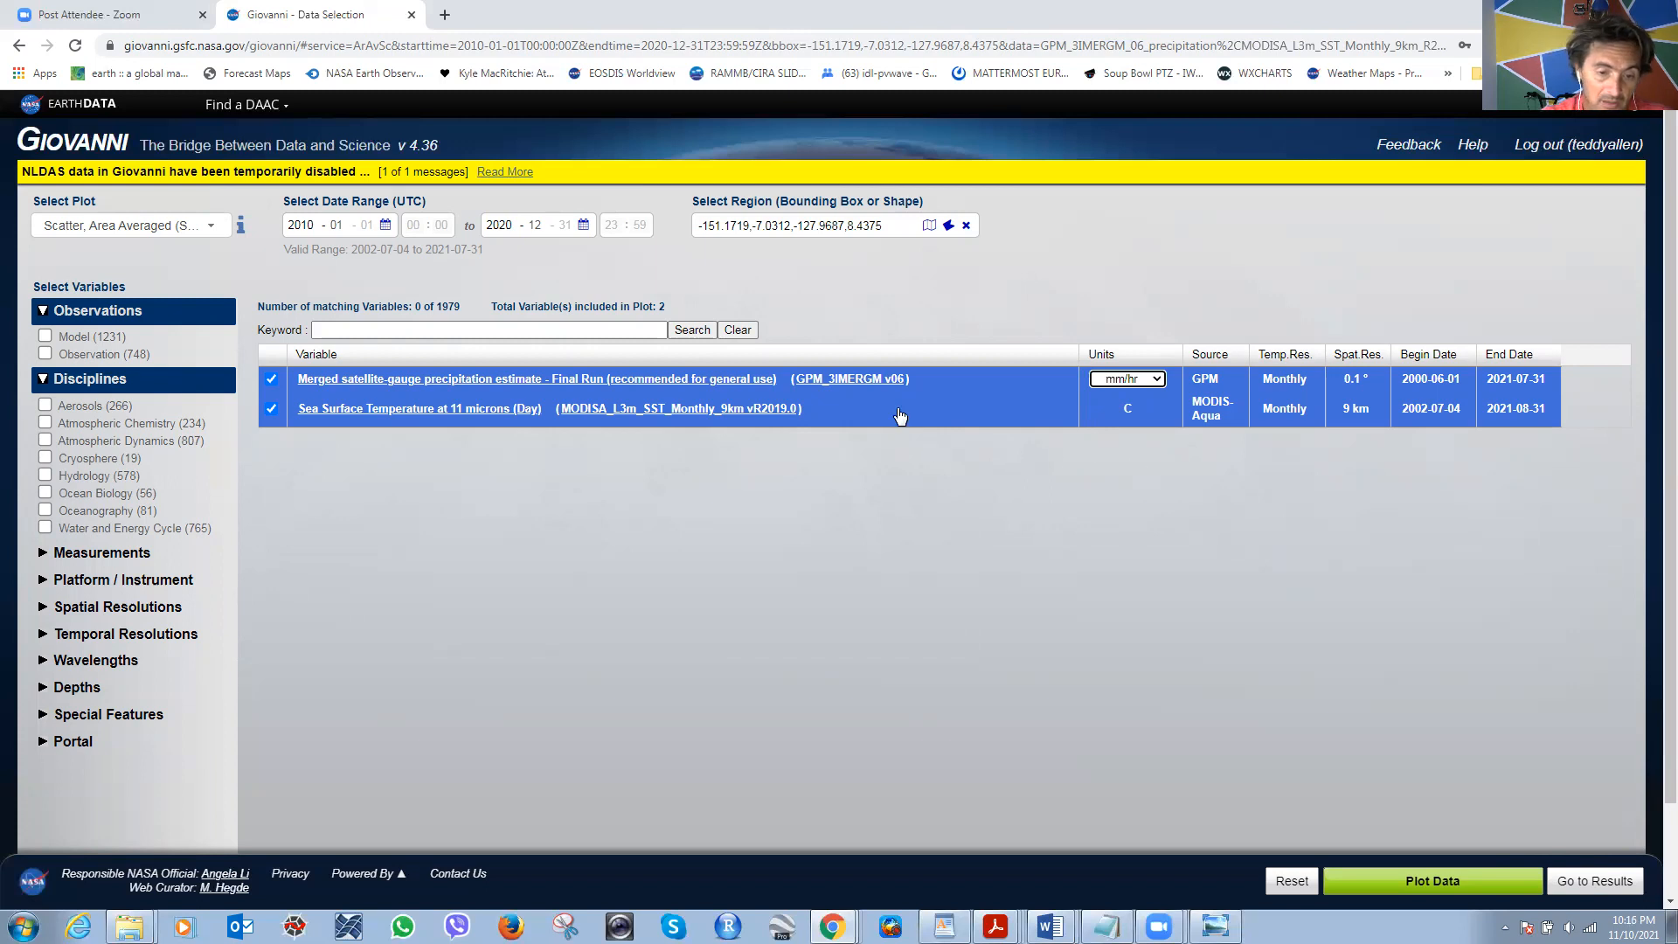
click(208, 227)
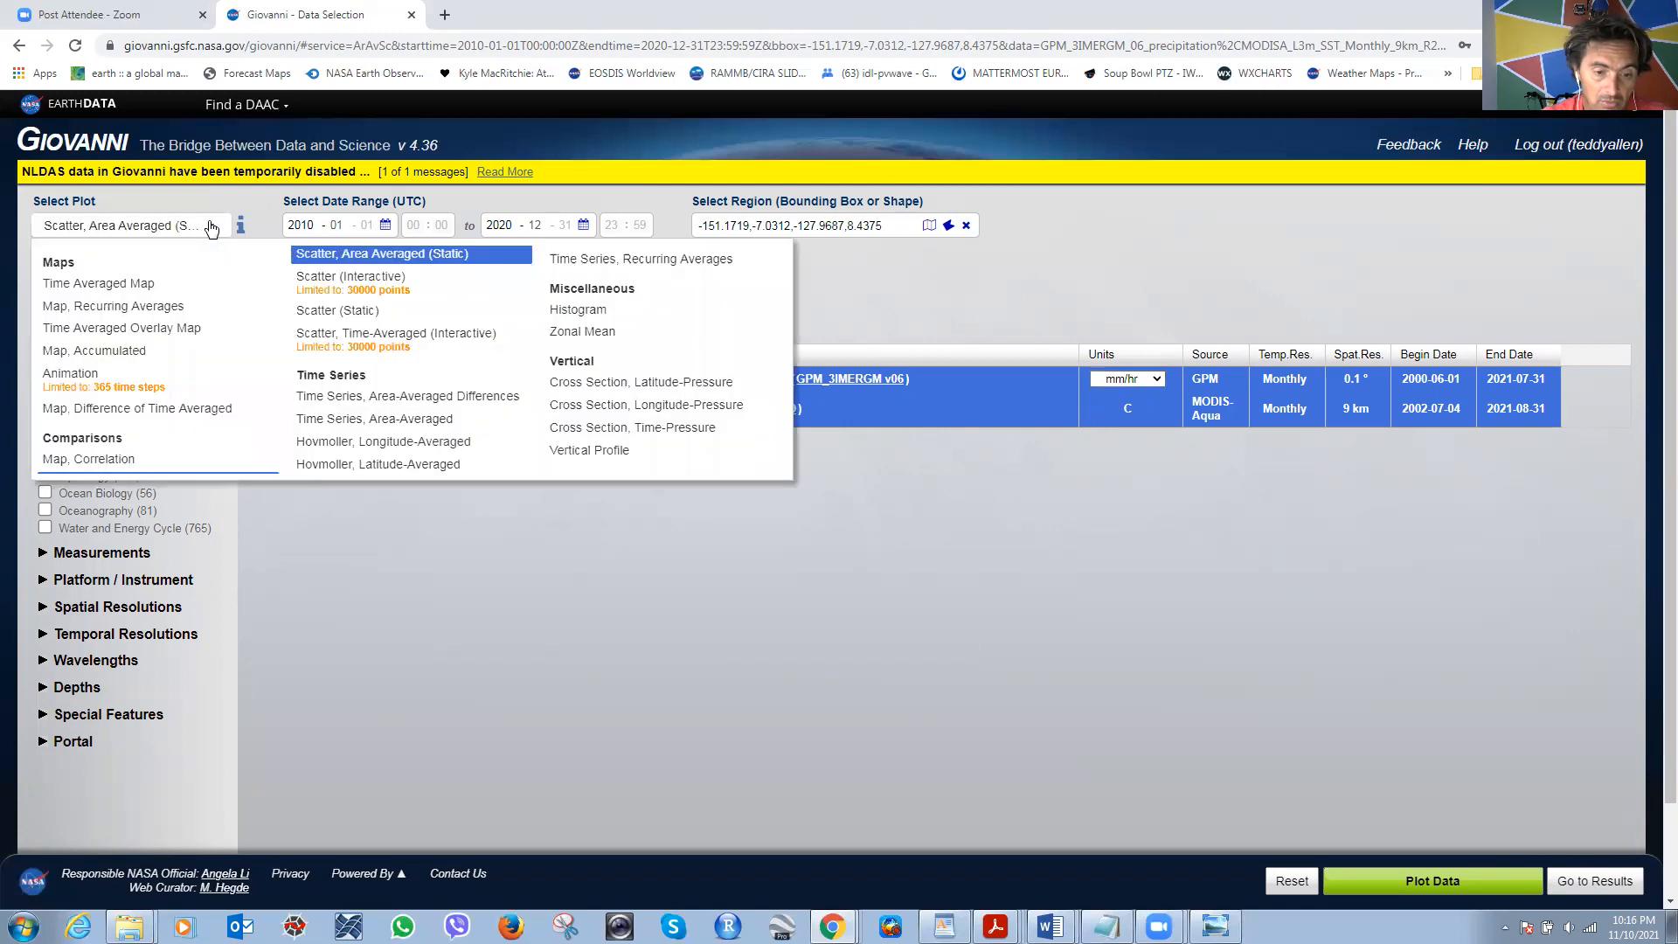
click(447, 259)
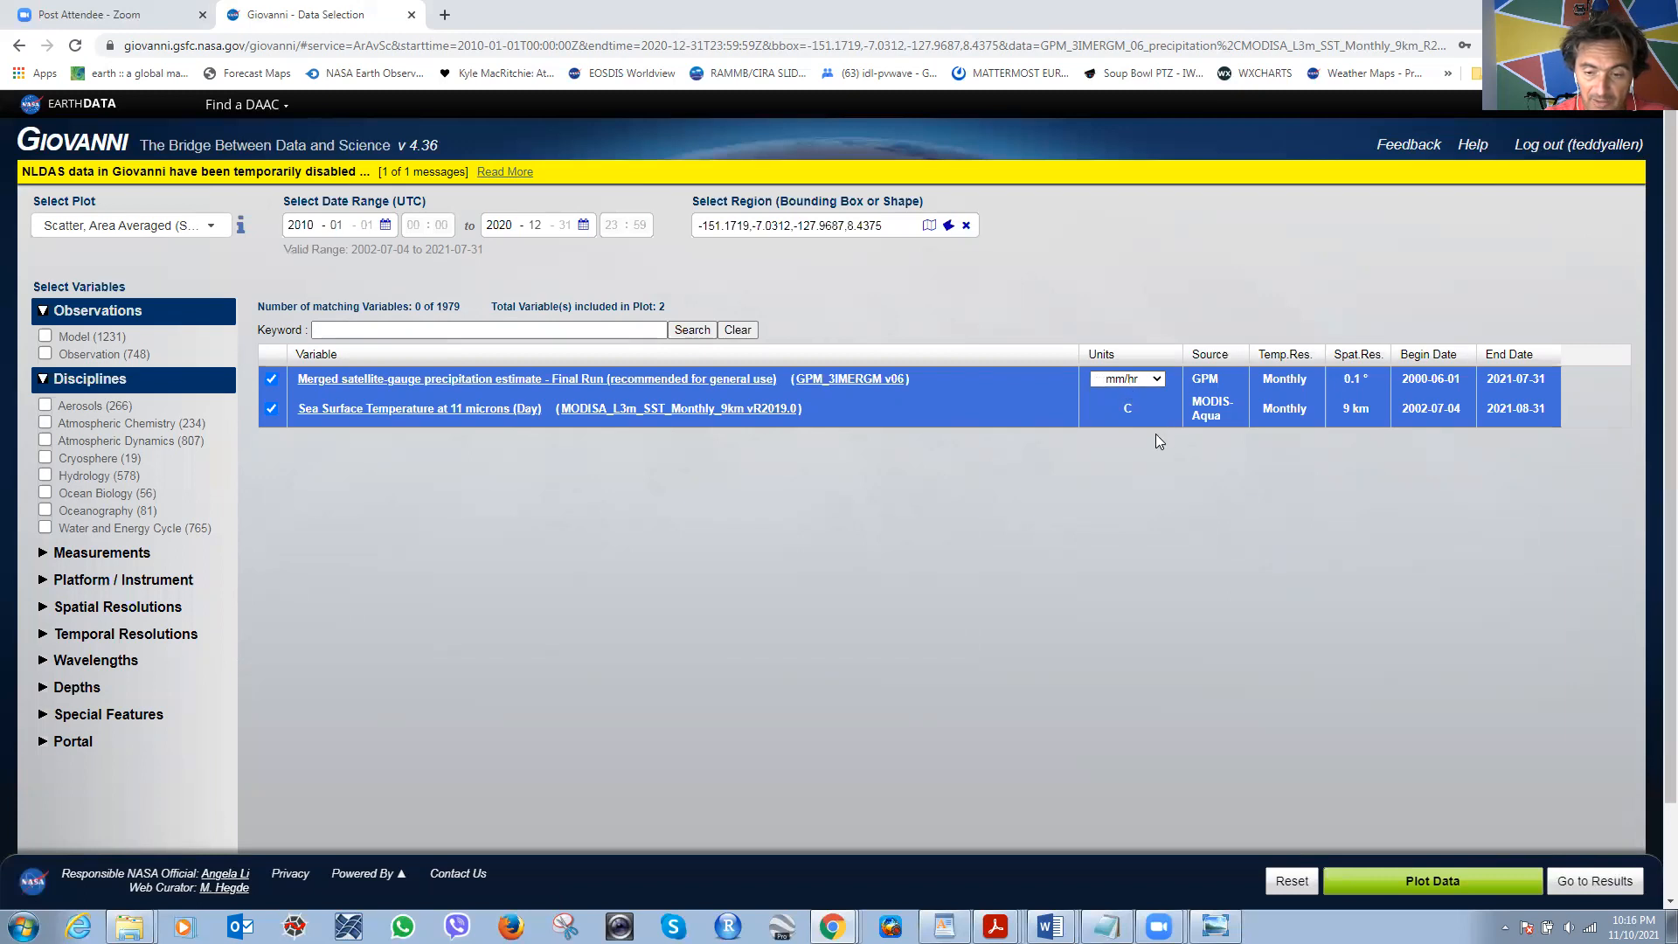
click(1413, 882)
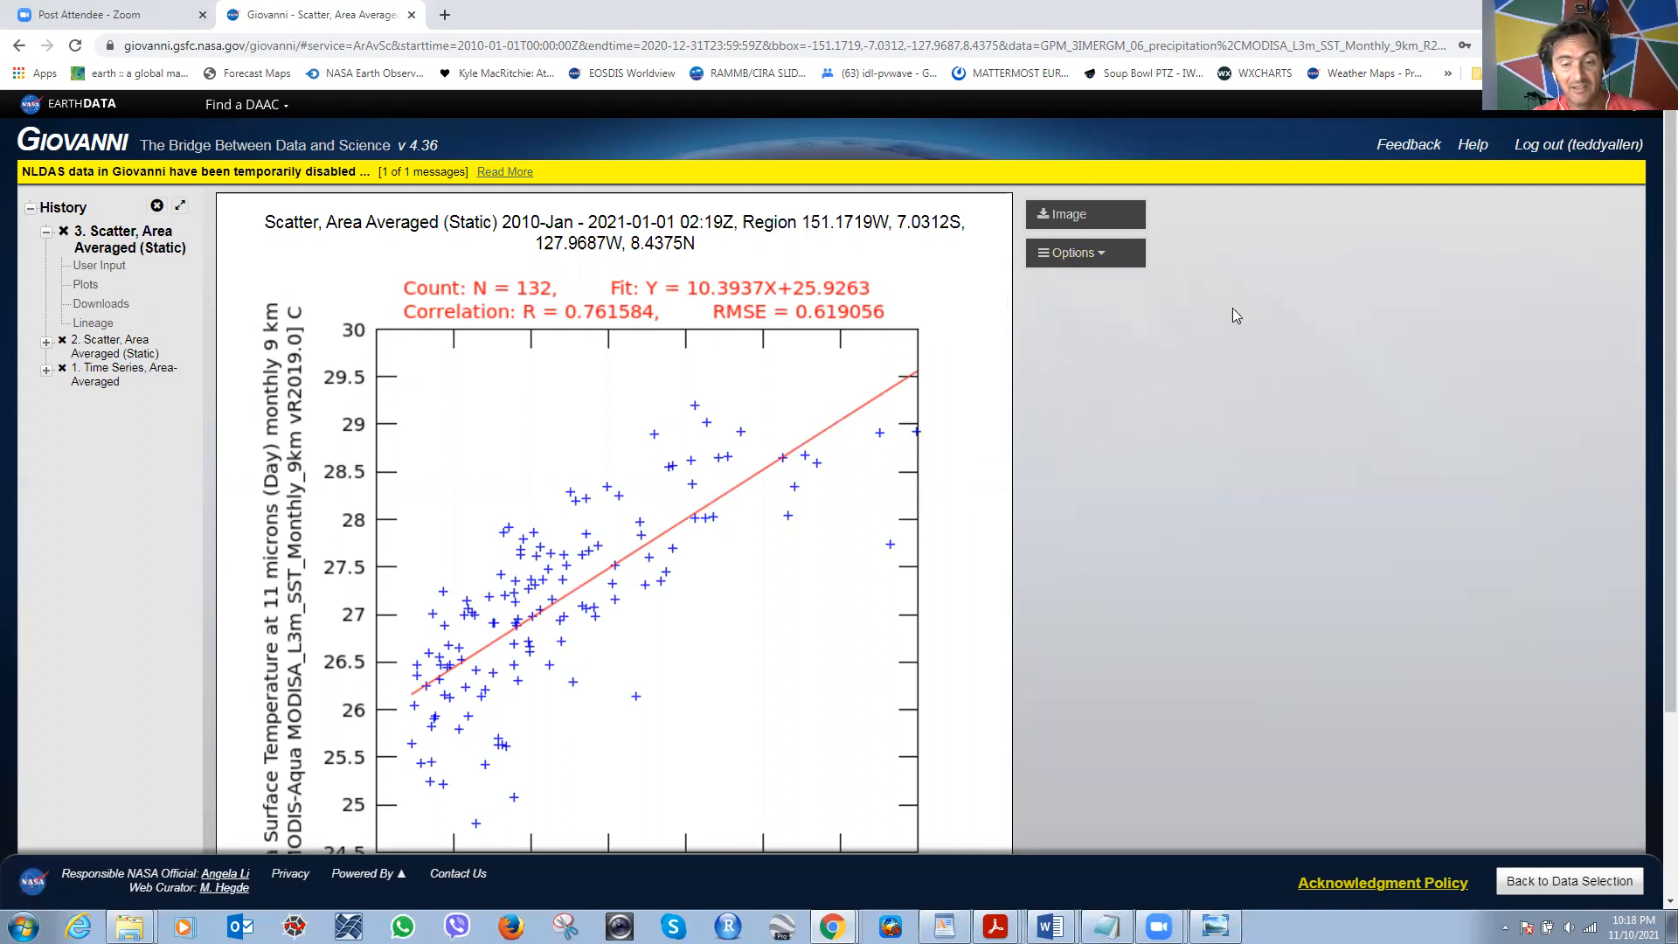
Examine the scatter plot of sea surface temperature against precipitation, including its fit line and correlation statistics.
scroll(1652, 254, down, 1)
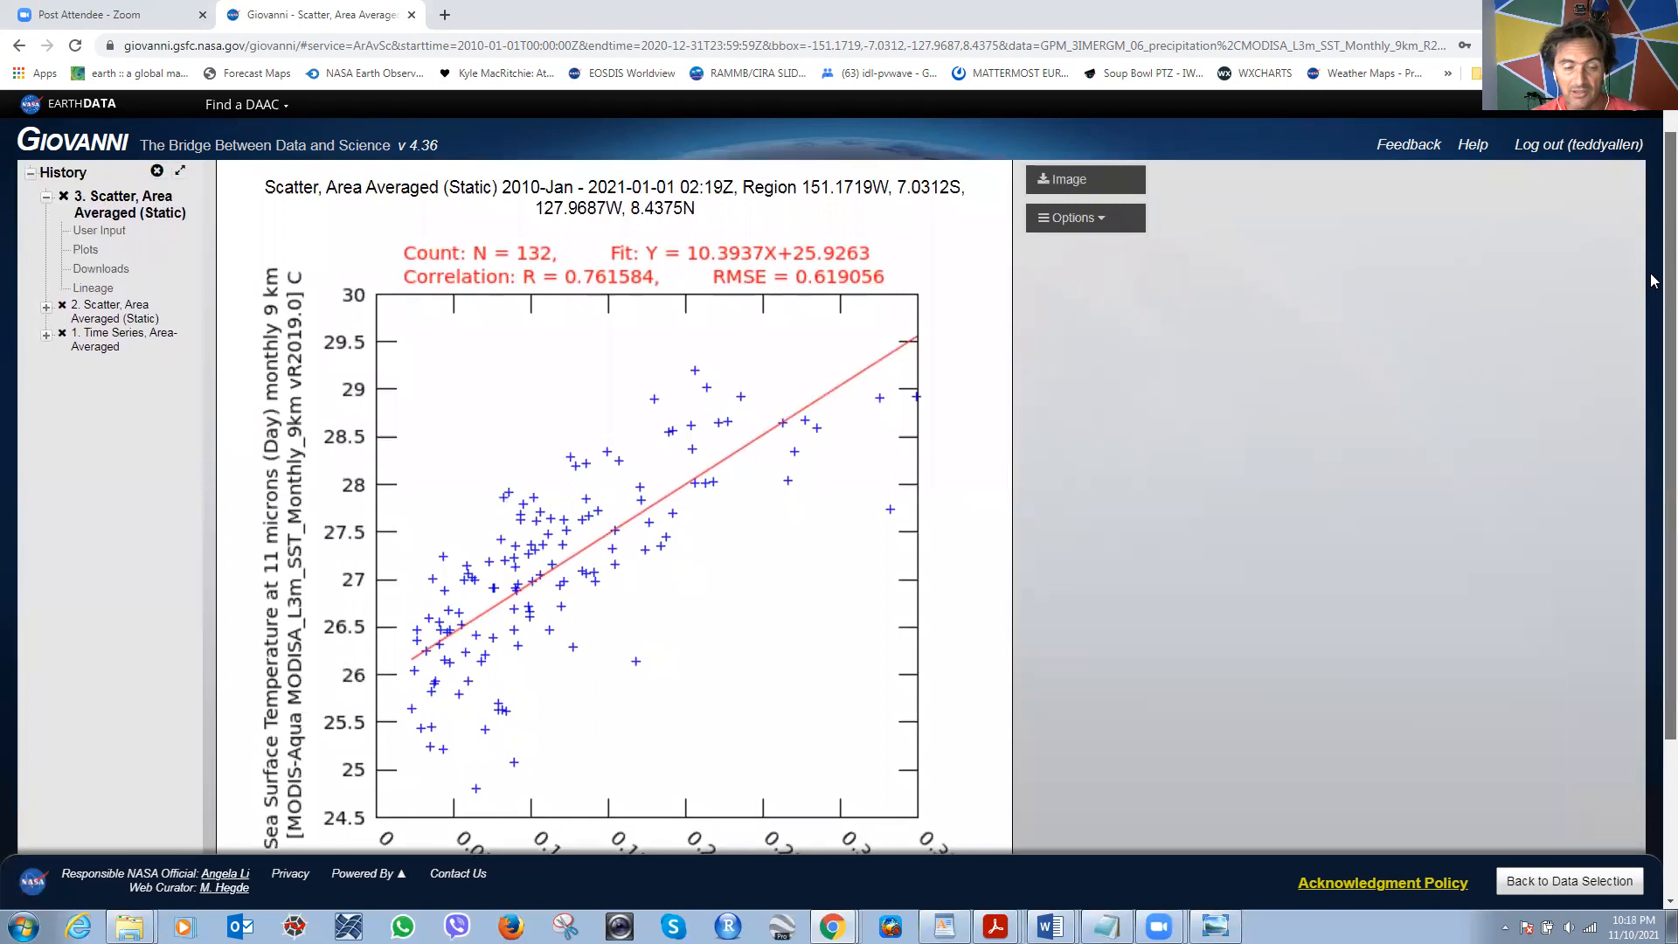
scroll(1652, 281, down, 1)
scroll(1652, 281, up, 1)
scroll(1652, 280, up, 1)
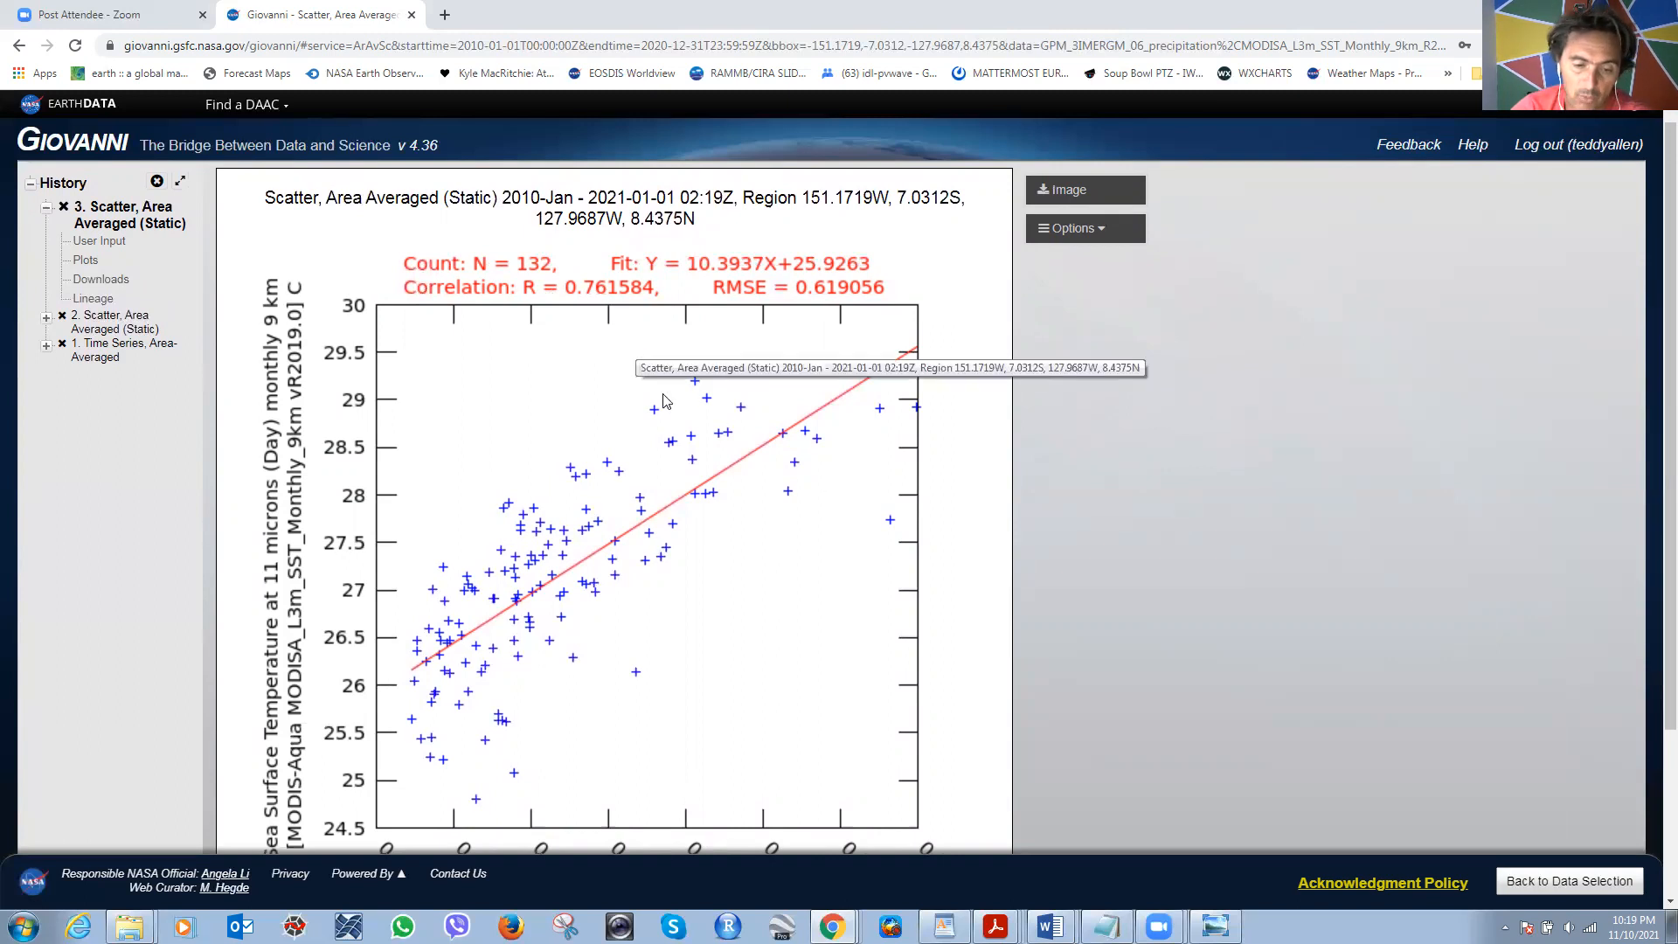
Review the full scatter plot, including its precipitation axis in mm/hr and the notes beneath the plot.
scroll(1059, 497, down, 1)
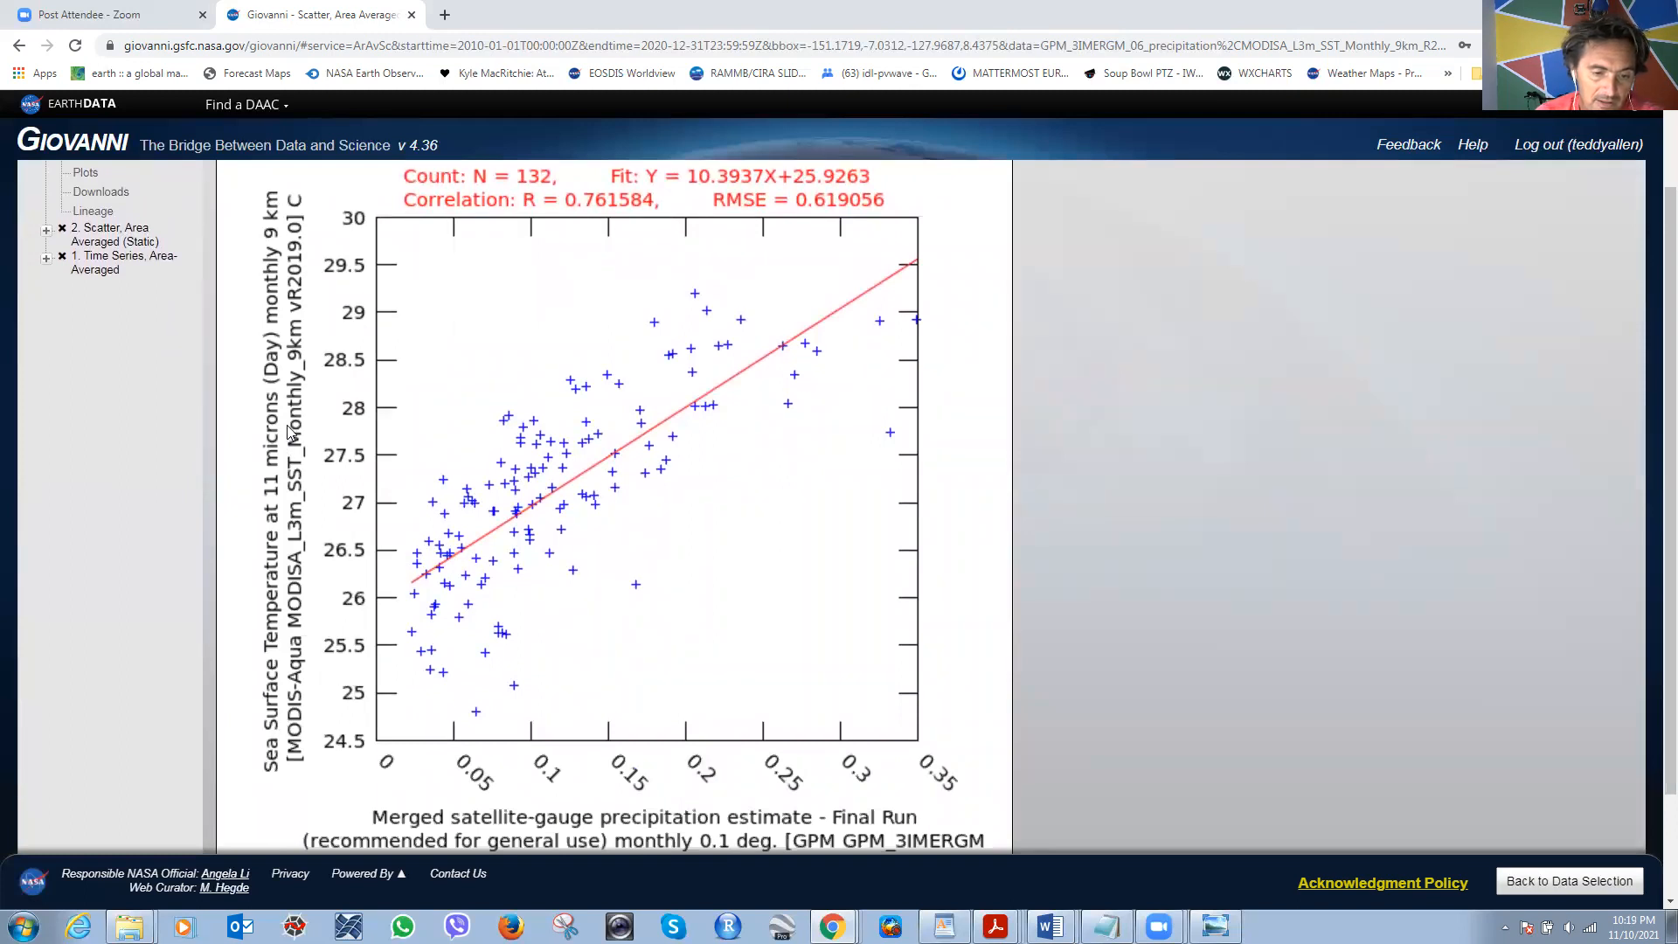
scroll(485, 766, down, 1)
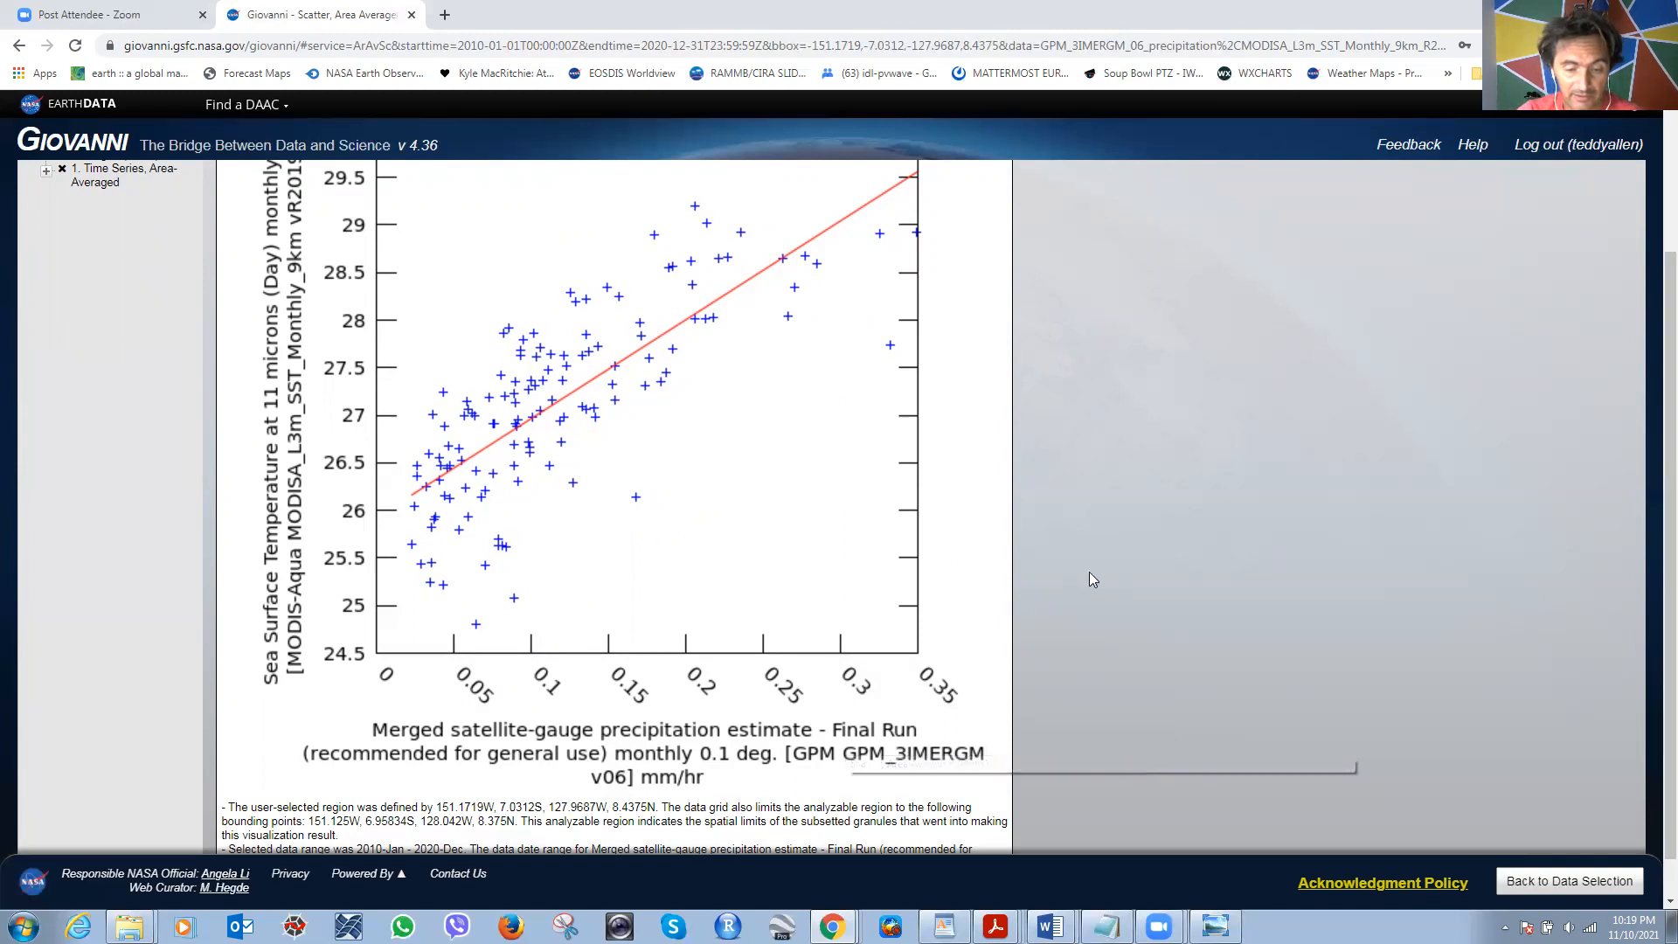
scroll(1091, 577, down, 1)
scroll(1089, 571, up, 4)
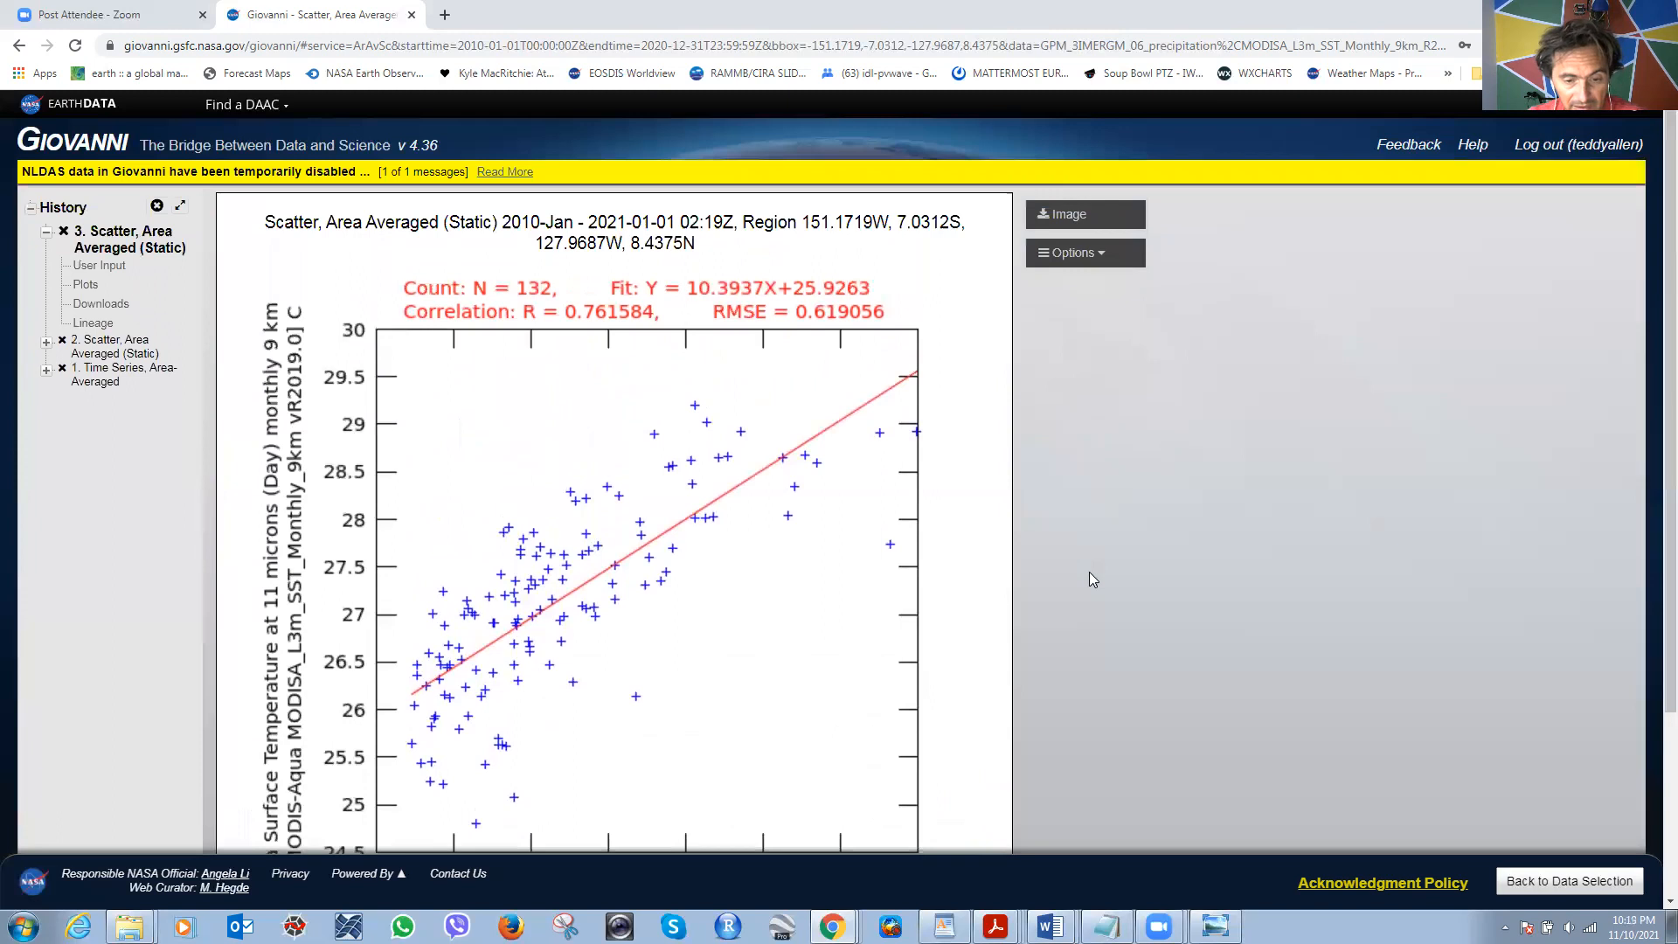
scroll(1063, 582, down, 1)
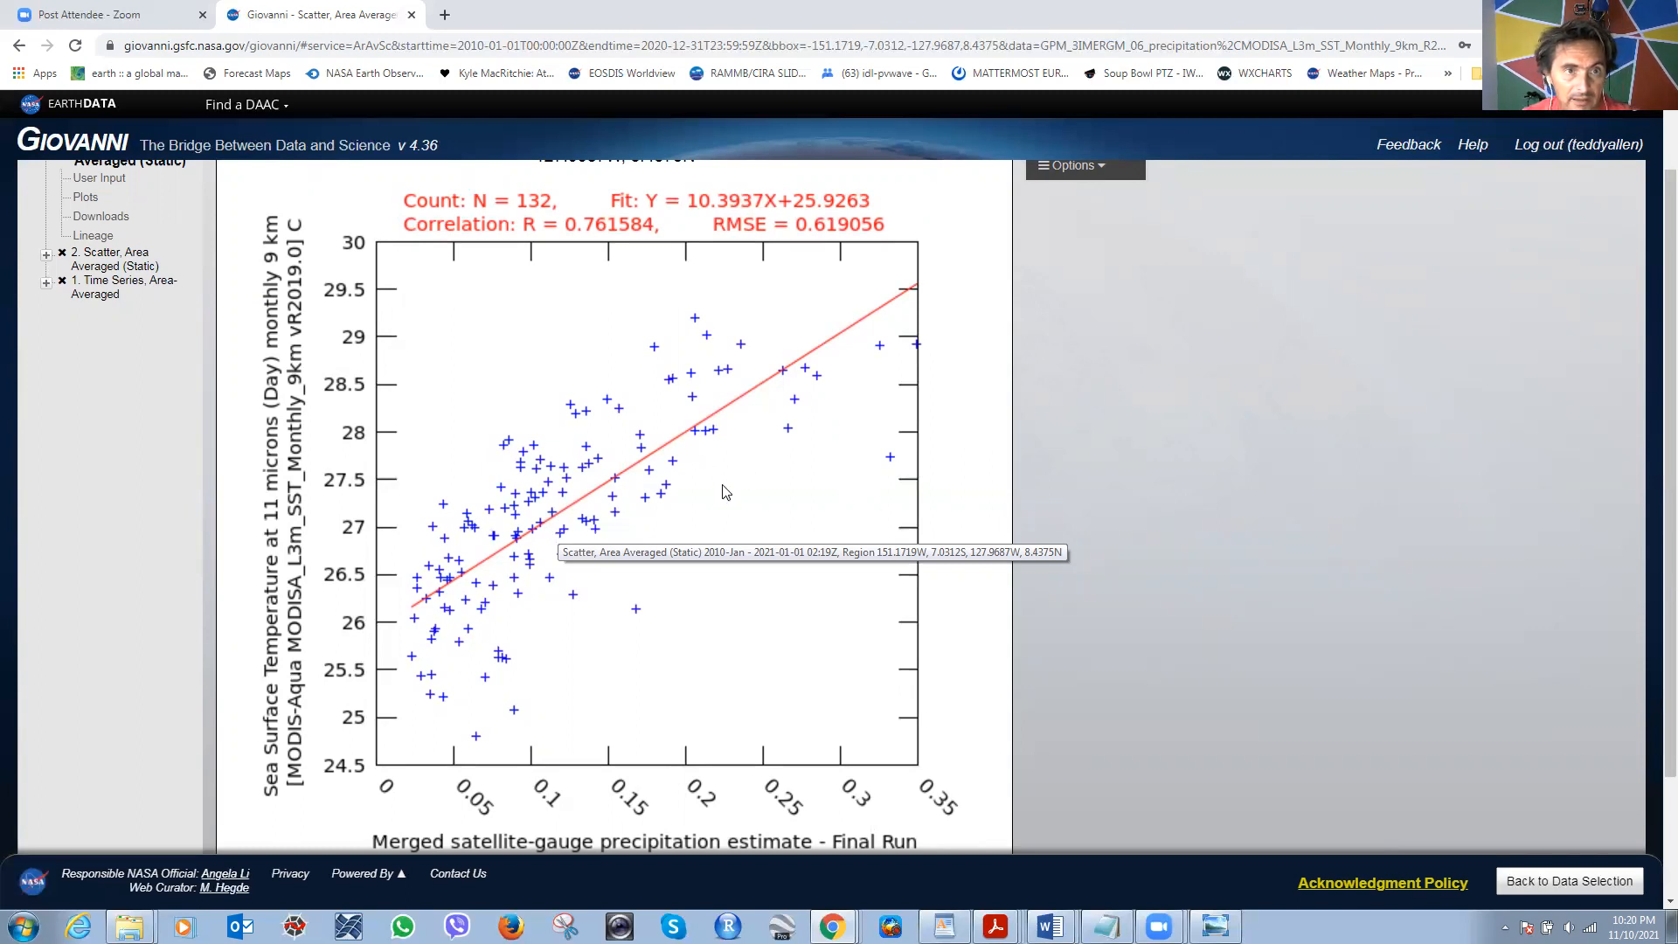
scroll(733, 476, up, 1)
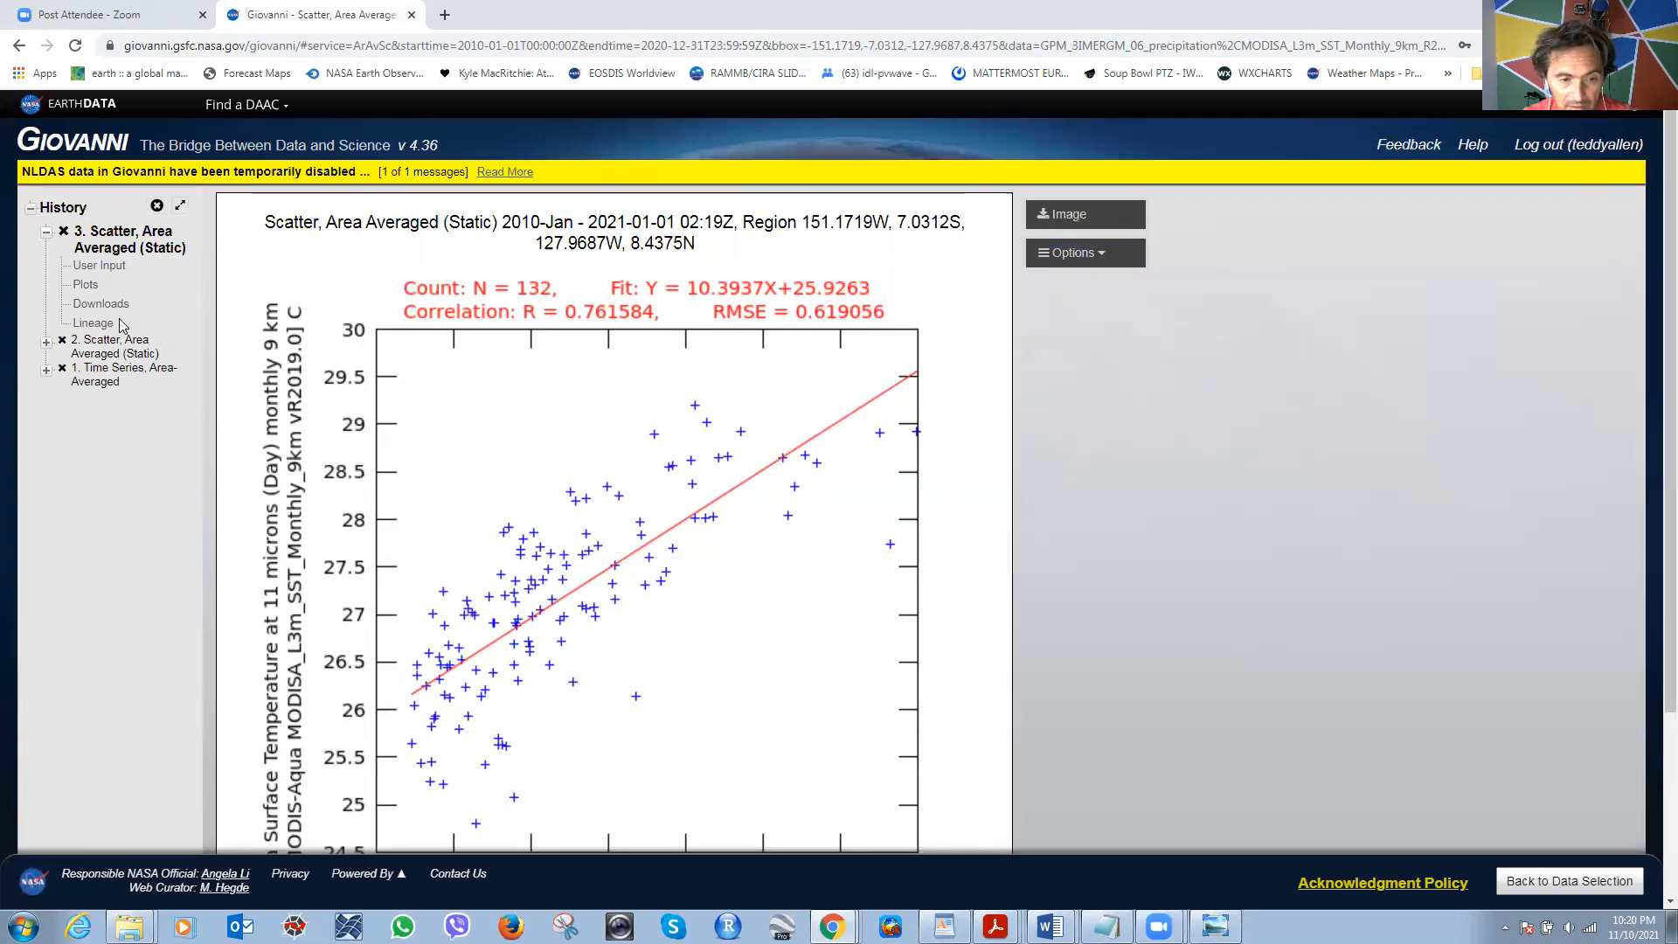
Reopen the area-averaged time series plots from the history and compare the precipitation and sea surface temperature curves.
click(47, 369)
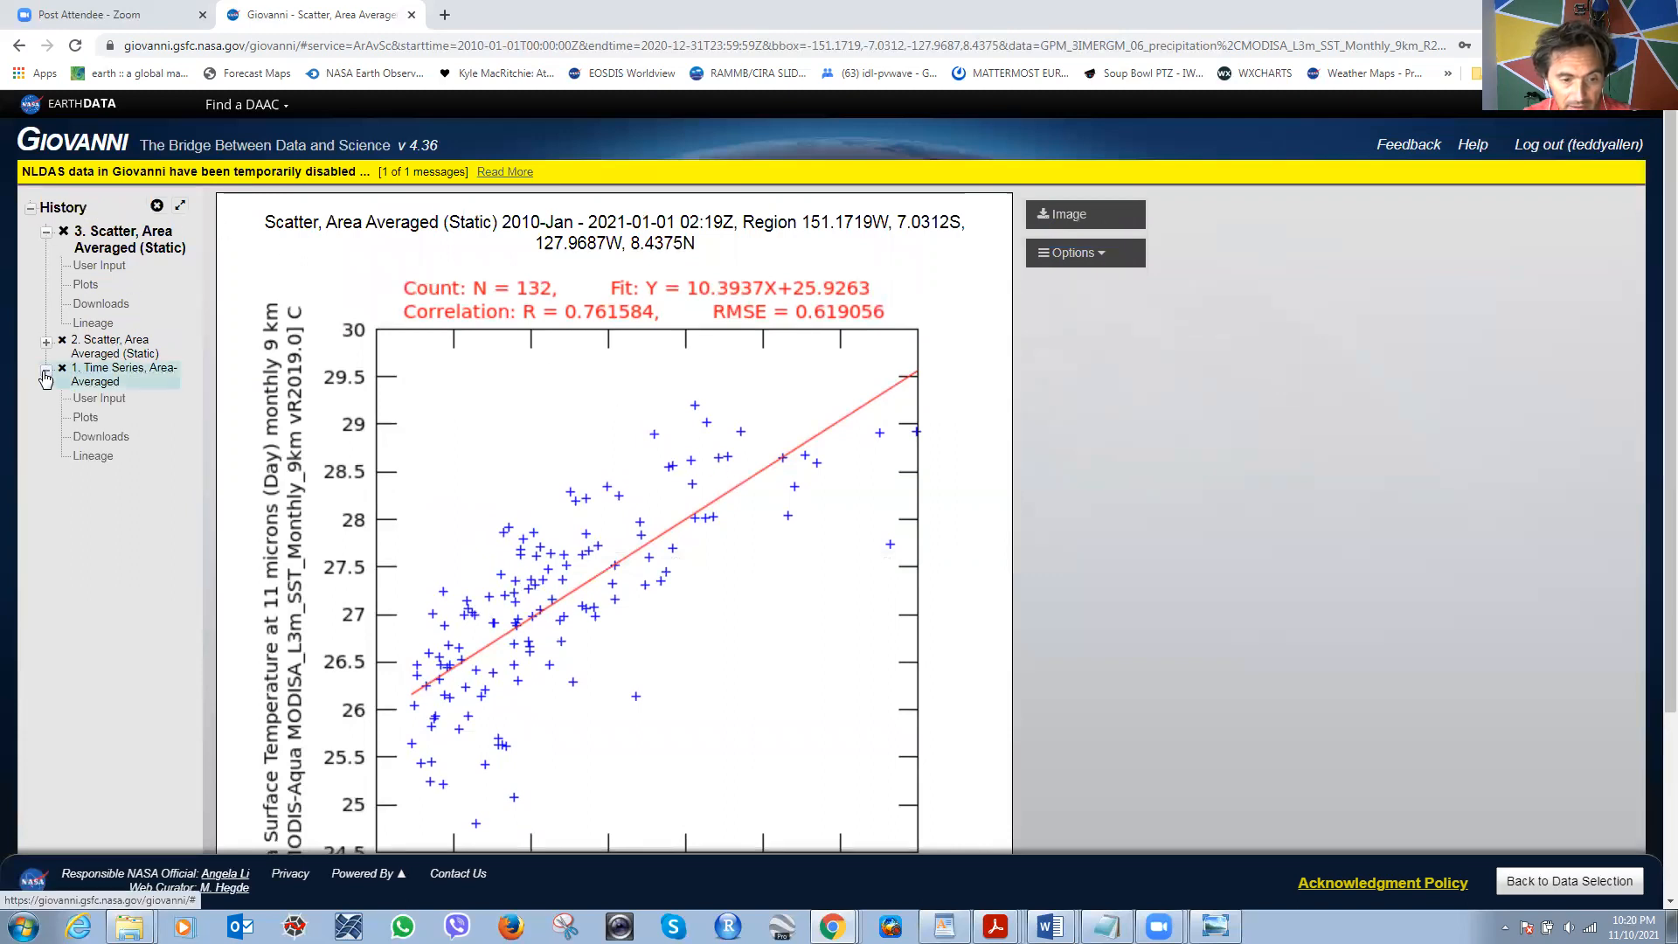
click(87, 420)
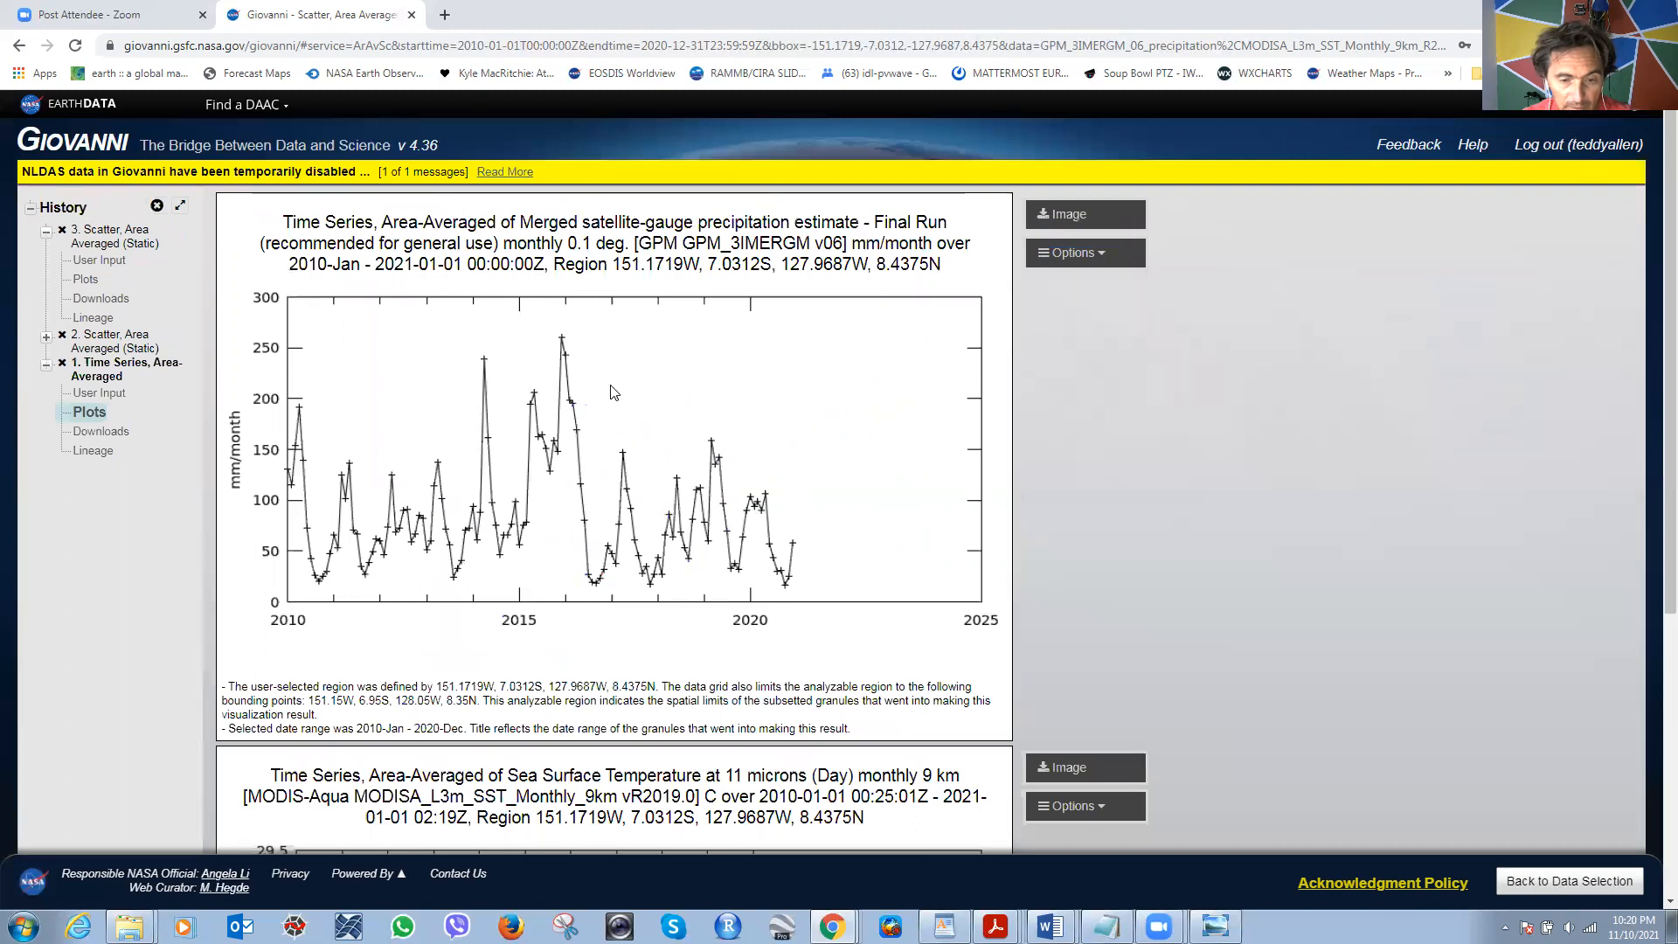
scroll(605, 404, down, 2)
scroll(606, 404, down, 3)
scroll(538, 352, up, 4)
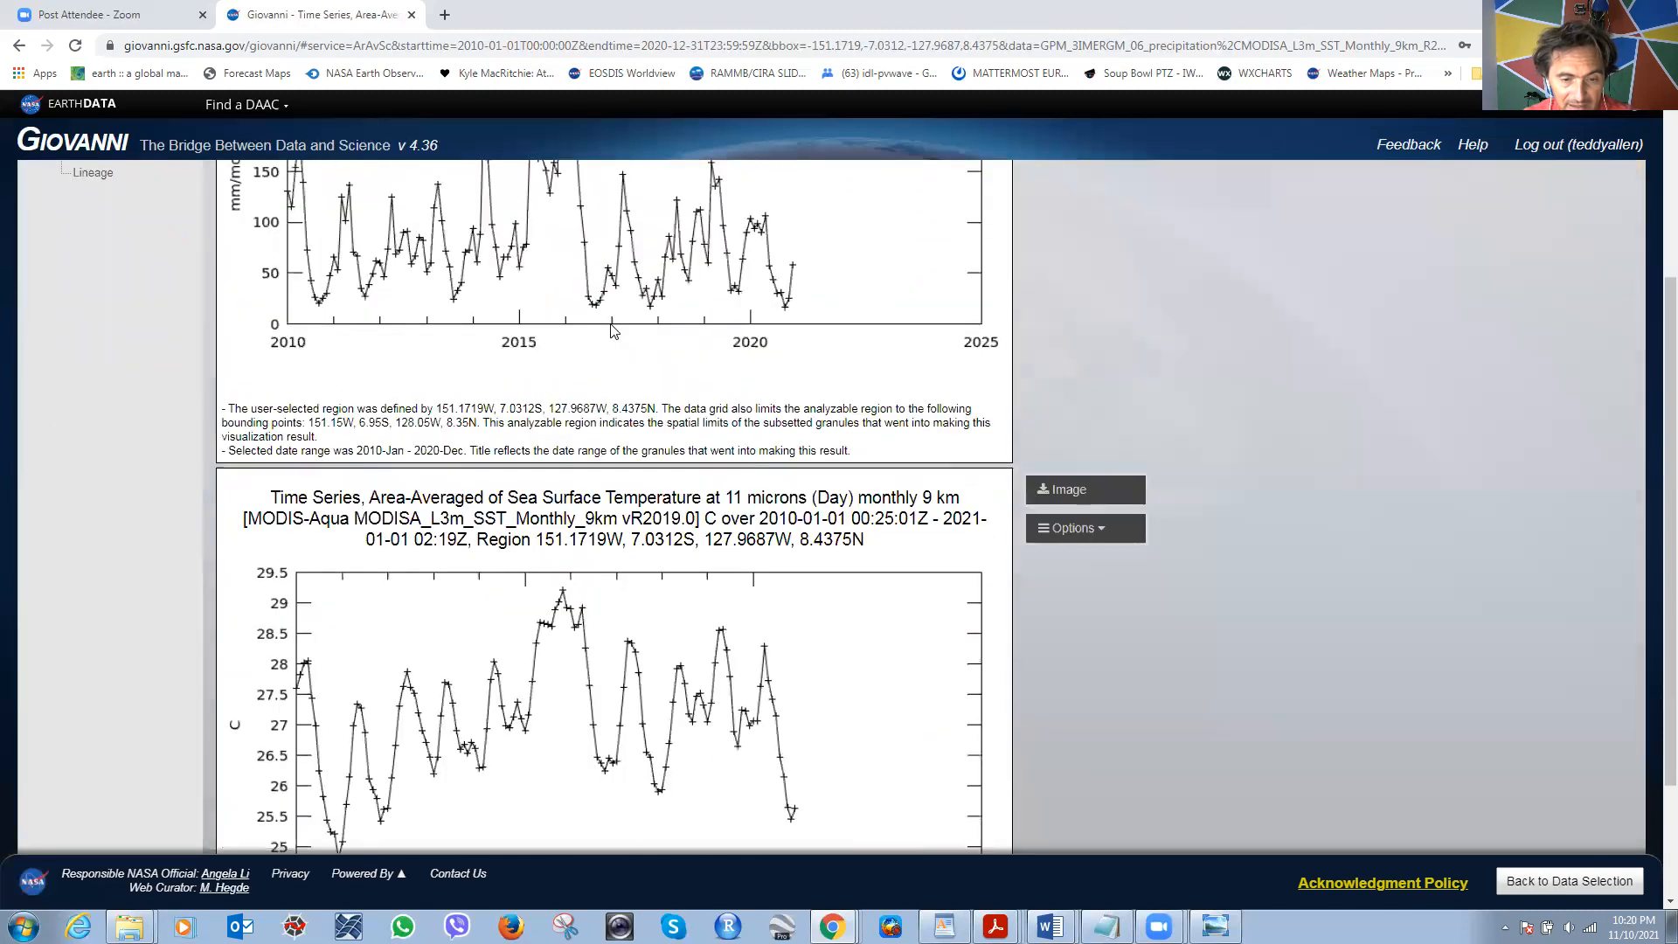
scroll(284, 345, up, 1)
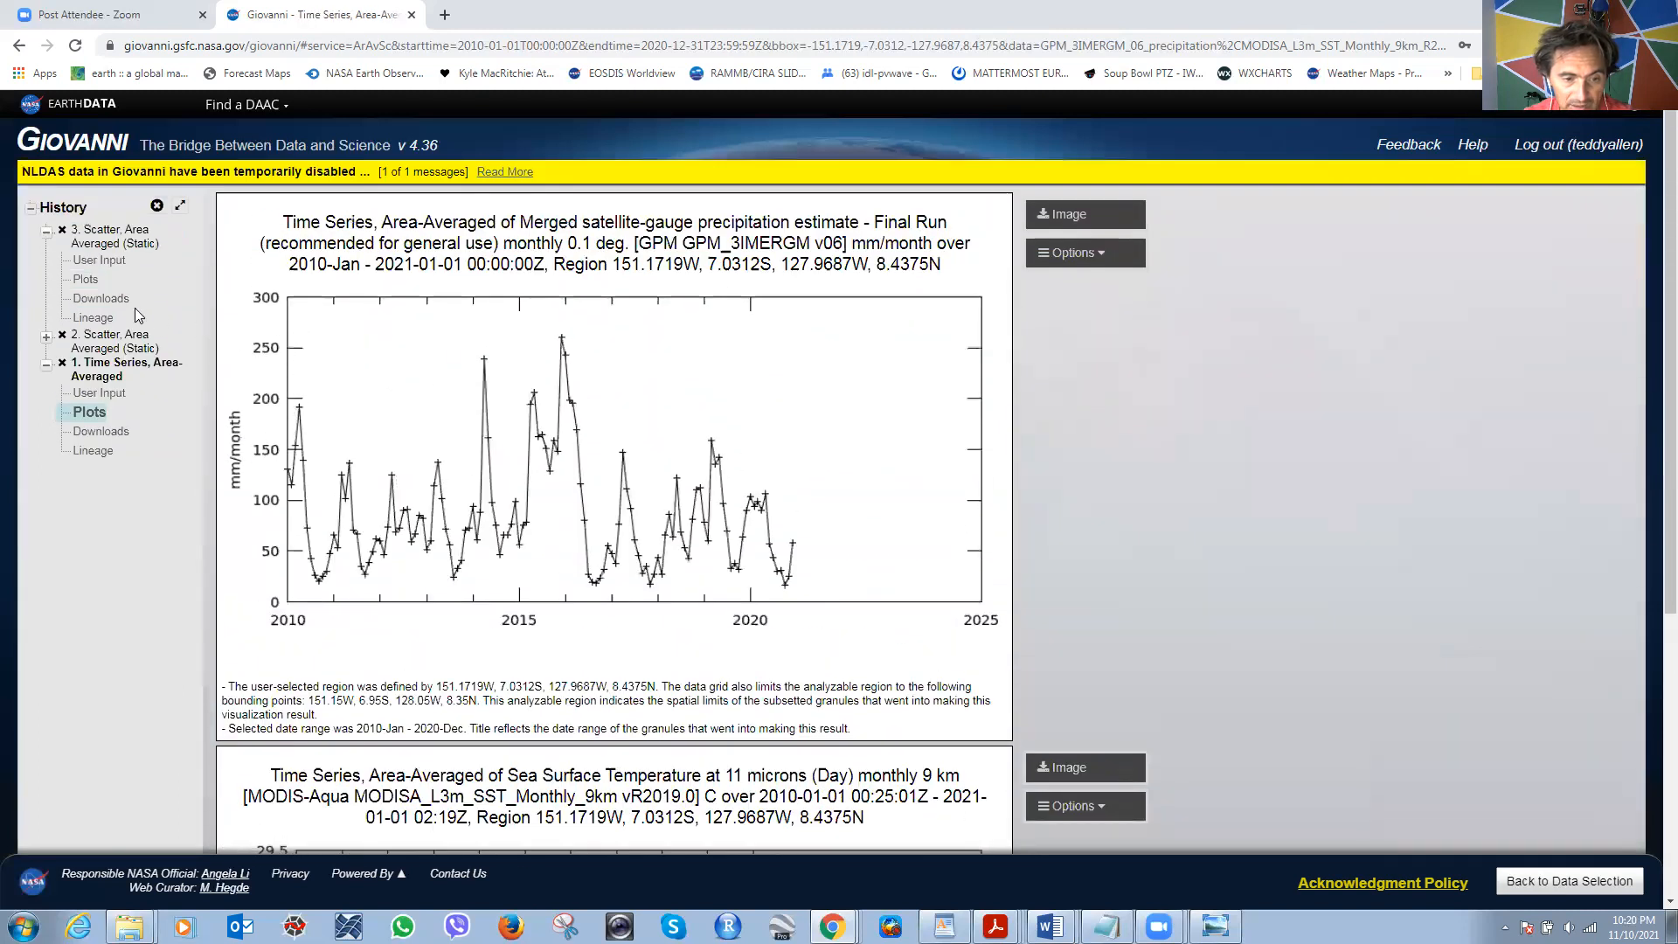
Display the third history entry's scatter plot again and review its distribution, axes and region and date notes.
click(85, 281)
scroll(681, 535, down, 2)
scroll(705, 541, up, 1)
scroll(704, 541, up, 1)
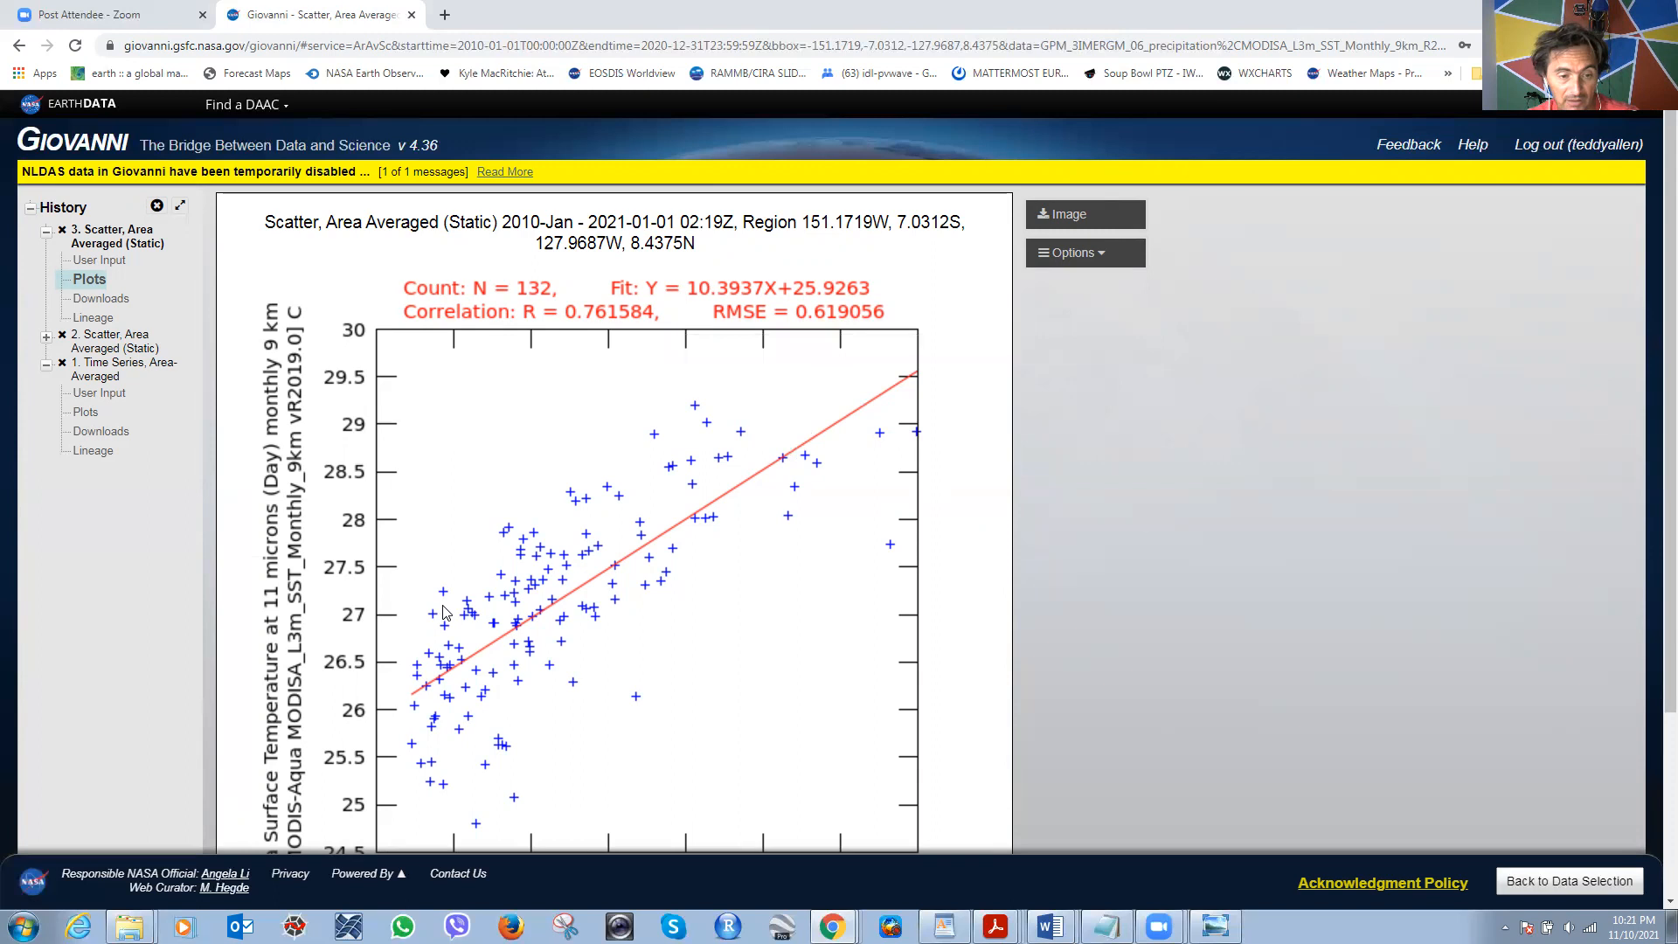
scroll(819, 451, down, 2)
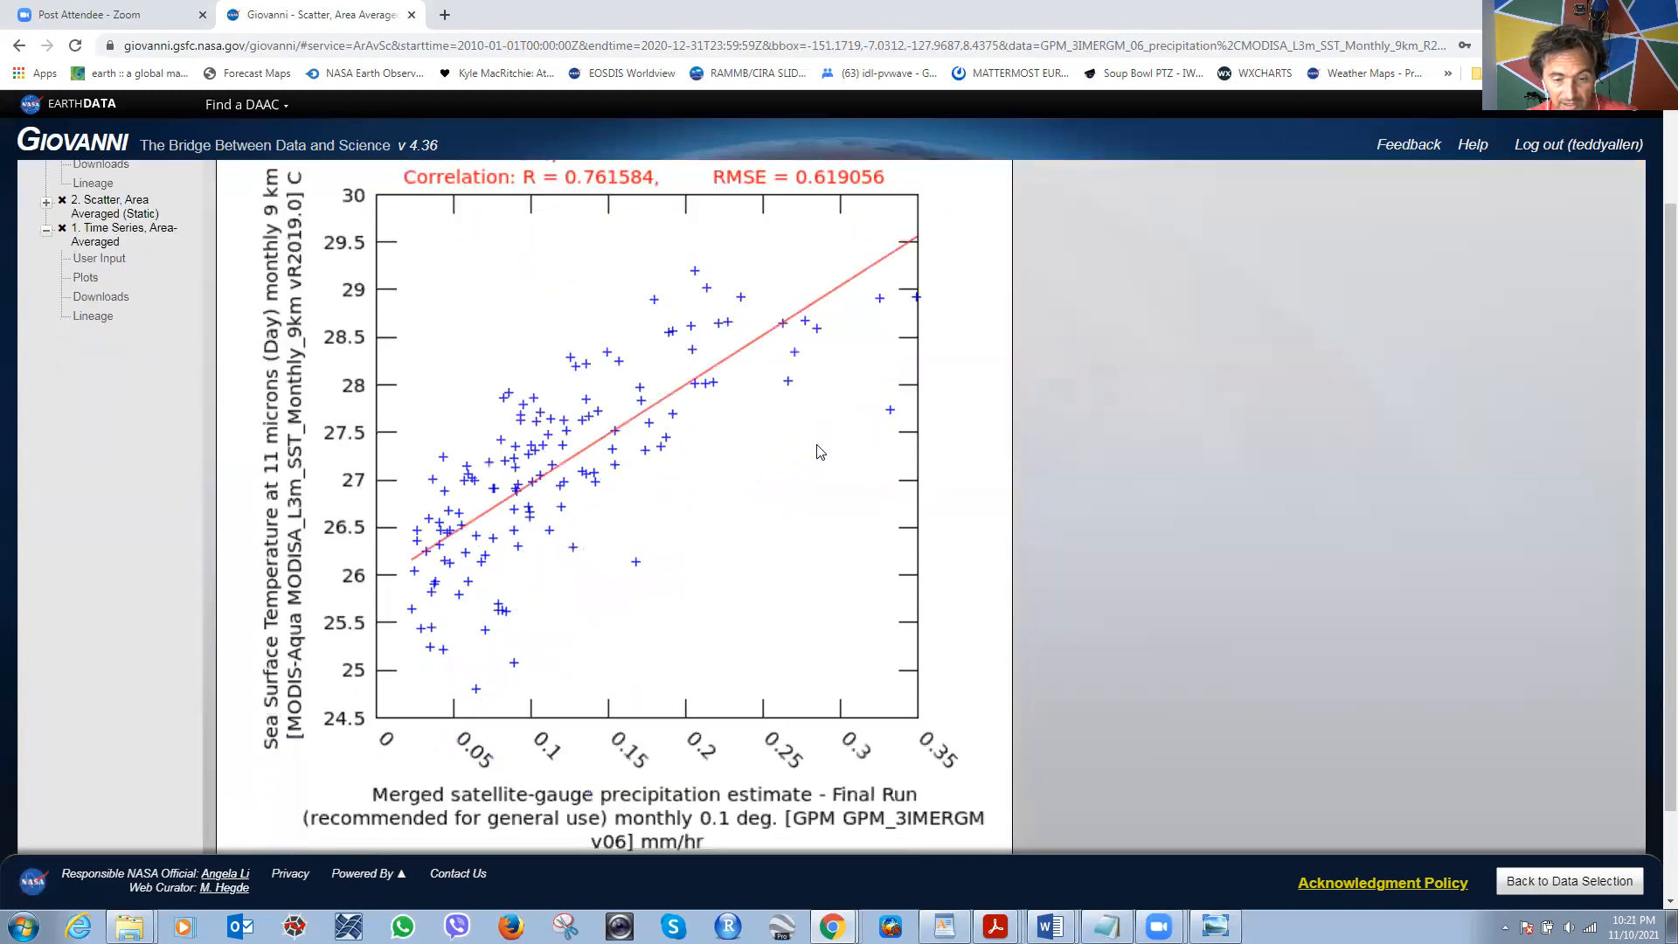
scroll(820, 451, down, 2)
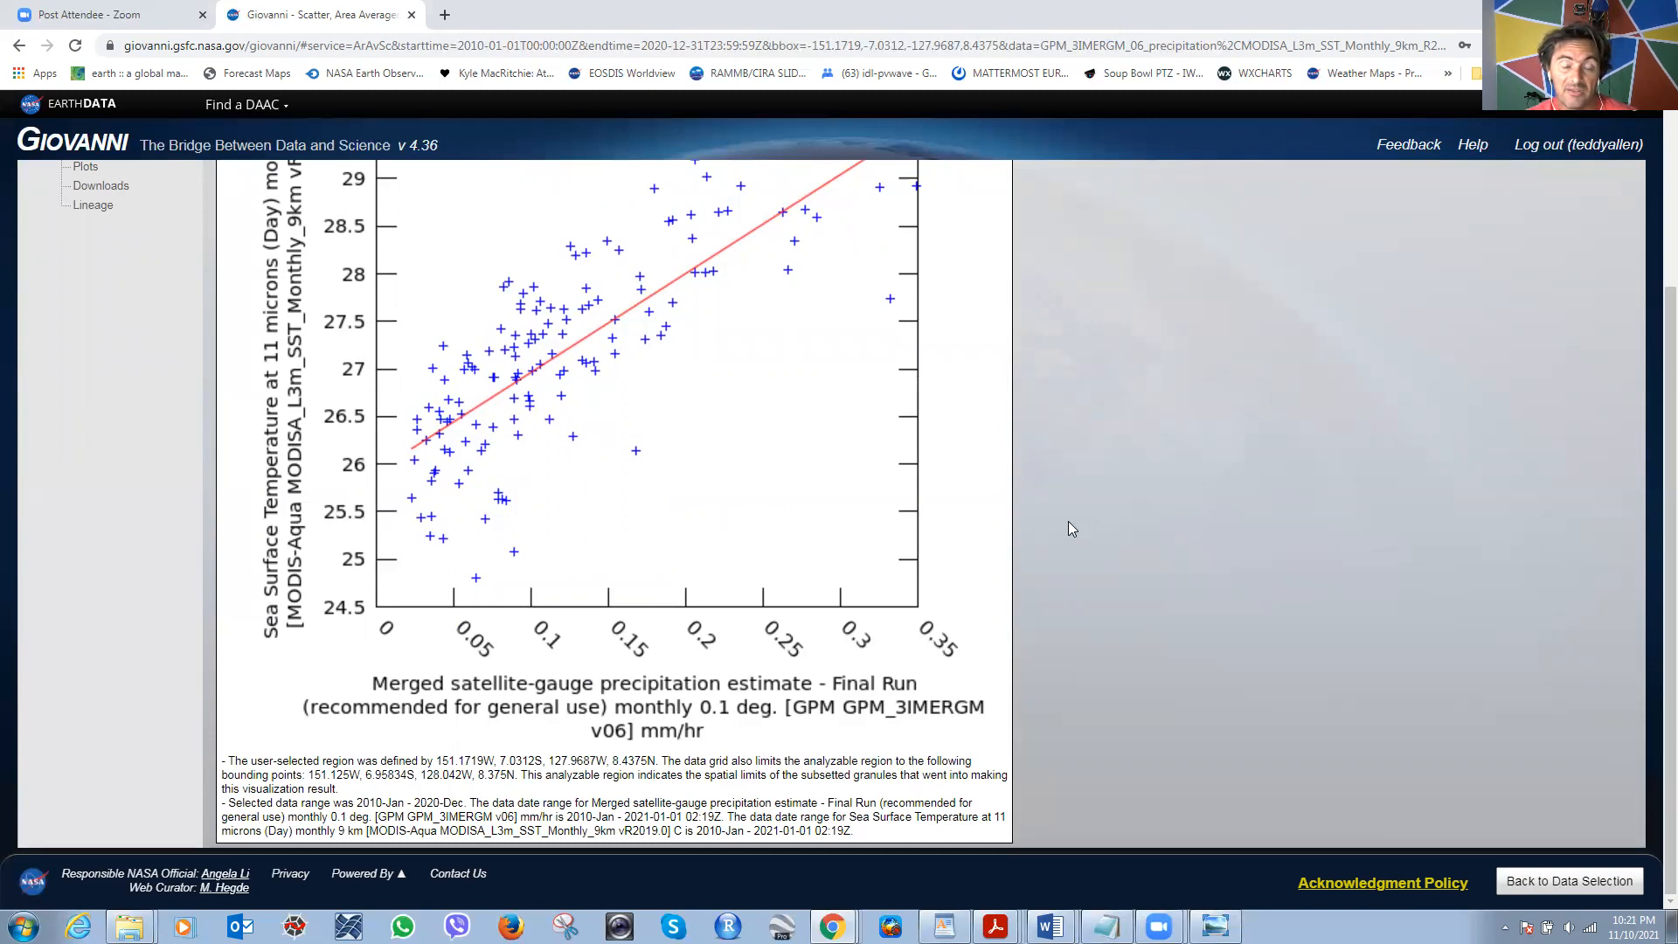
Return to the data selection, change the plot type to Map, Correlation, and plot the data.
click(1540, 883)
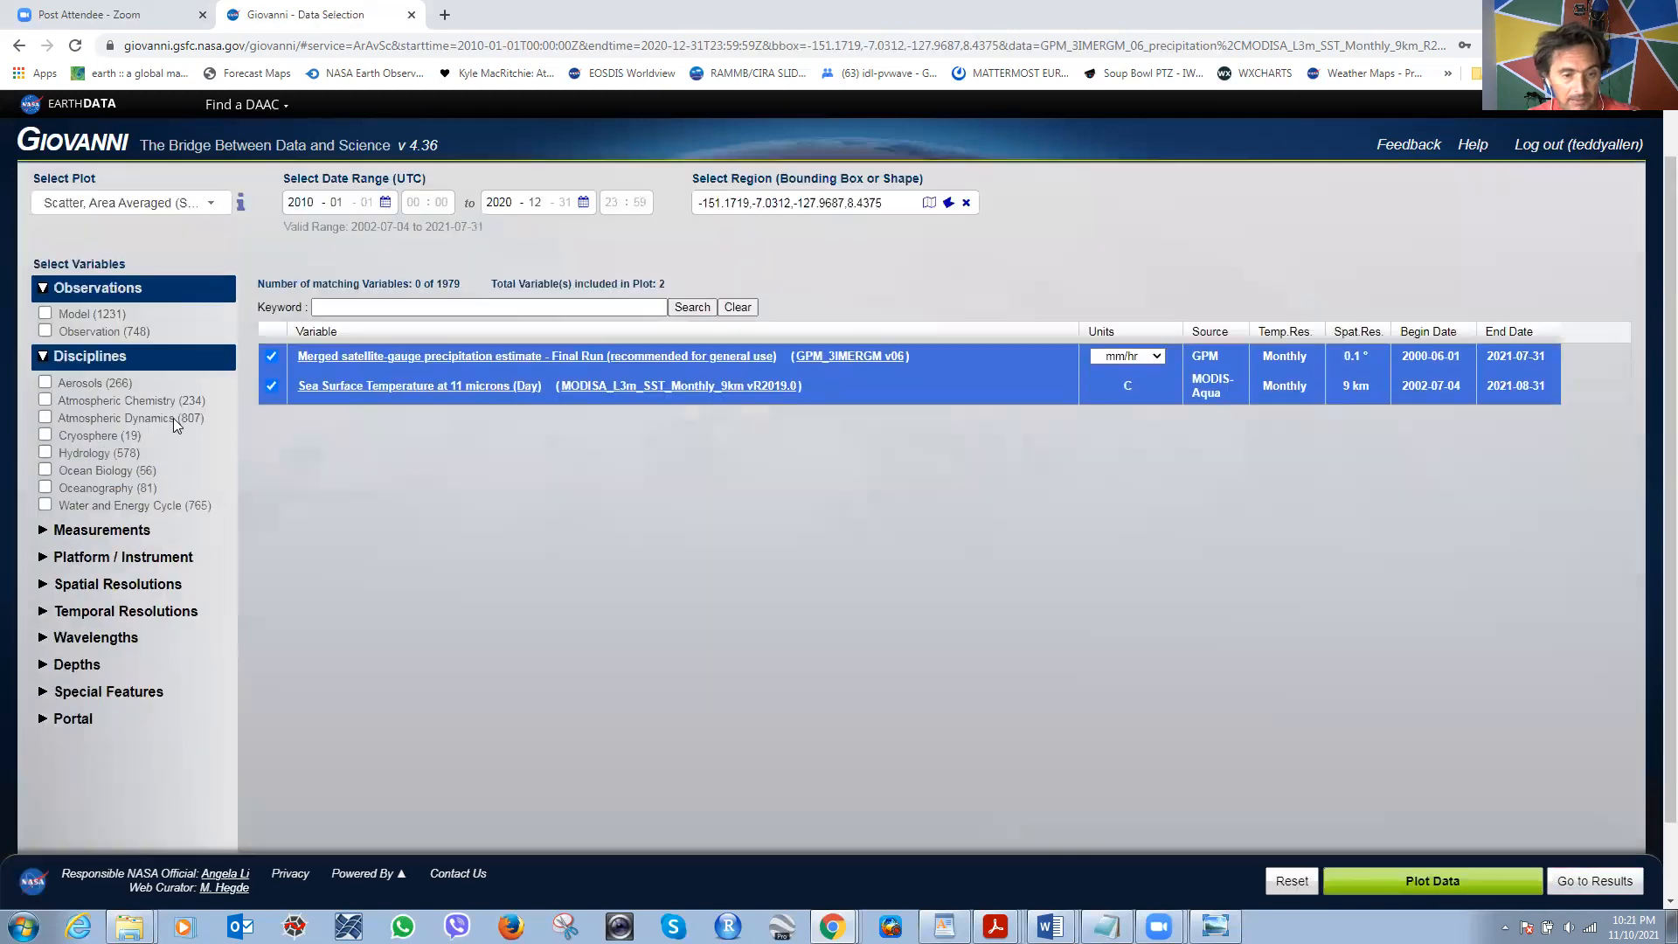
click(210, 227)
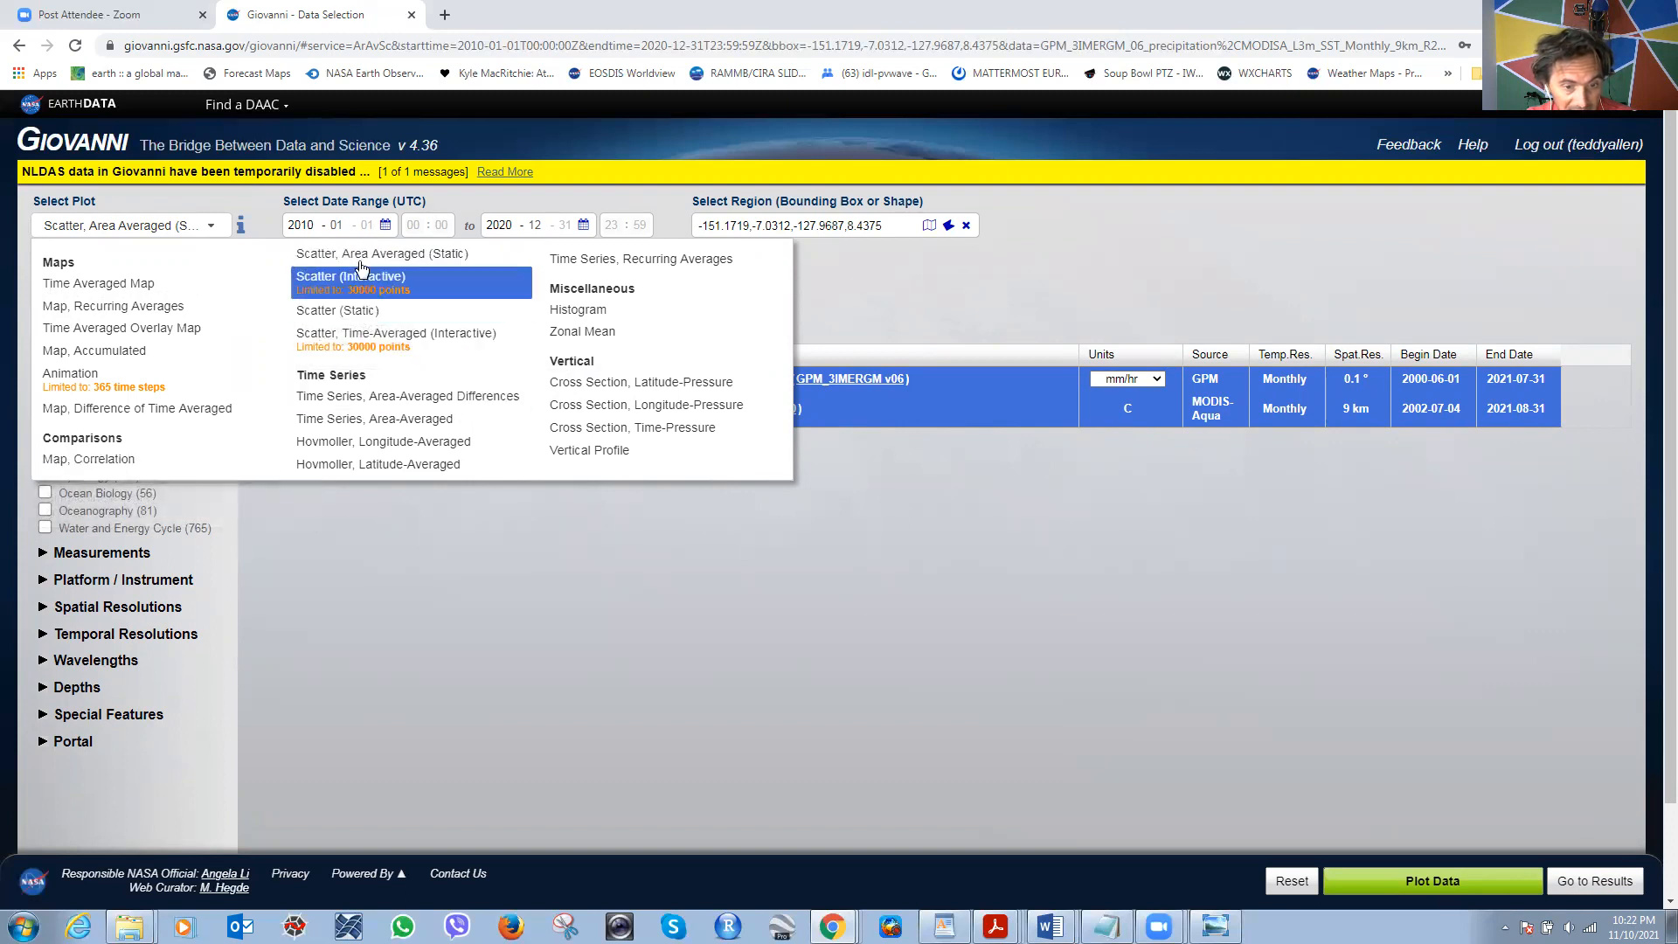
click(110, 465)
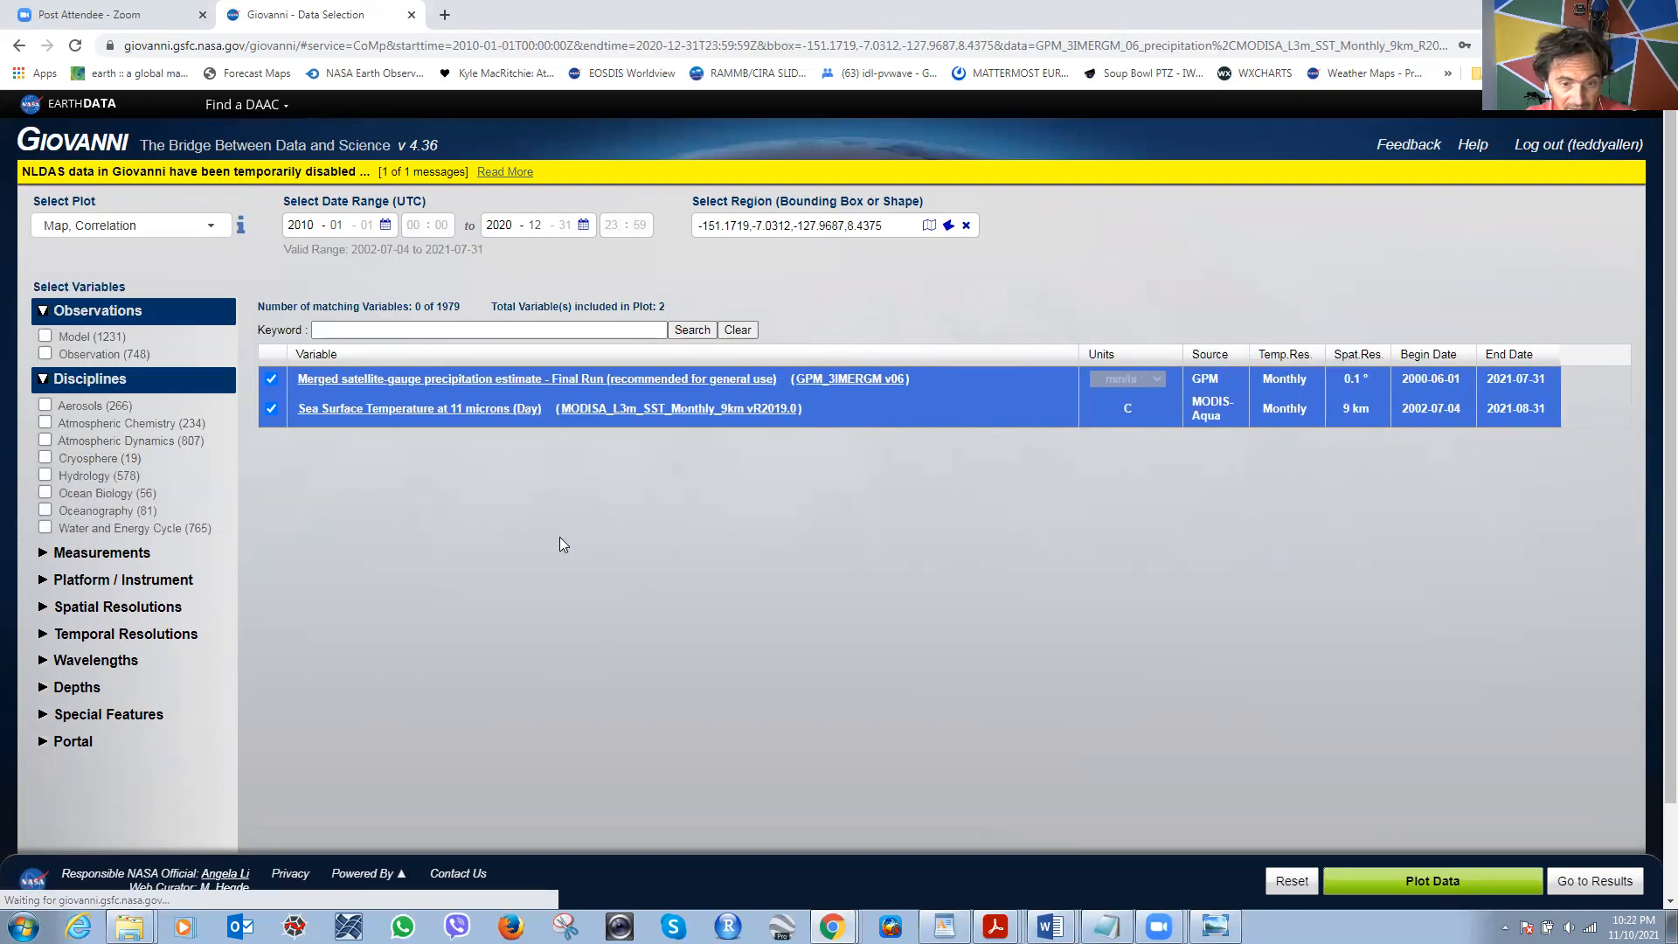
click(1419, 883)
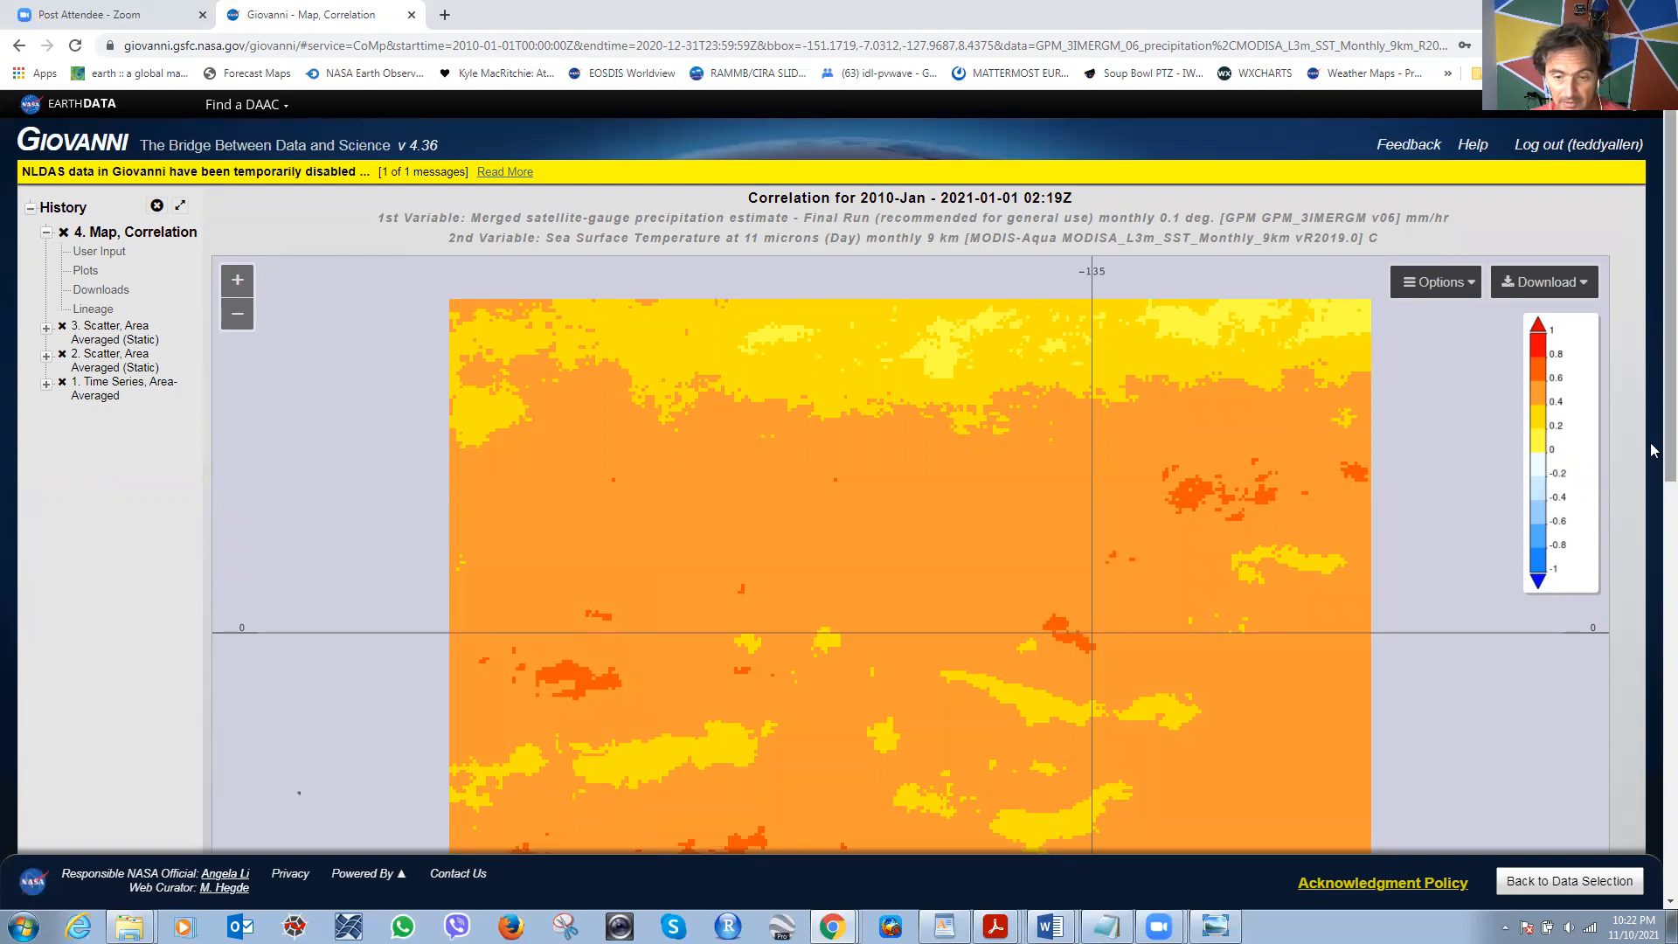
Examine the correlation map of precipitation and sea surface temperature across the selected region against its color scale.
scroll(1652, 450, down, 1)
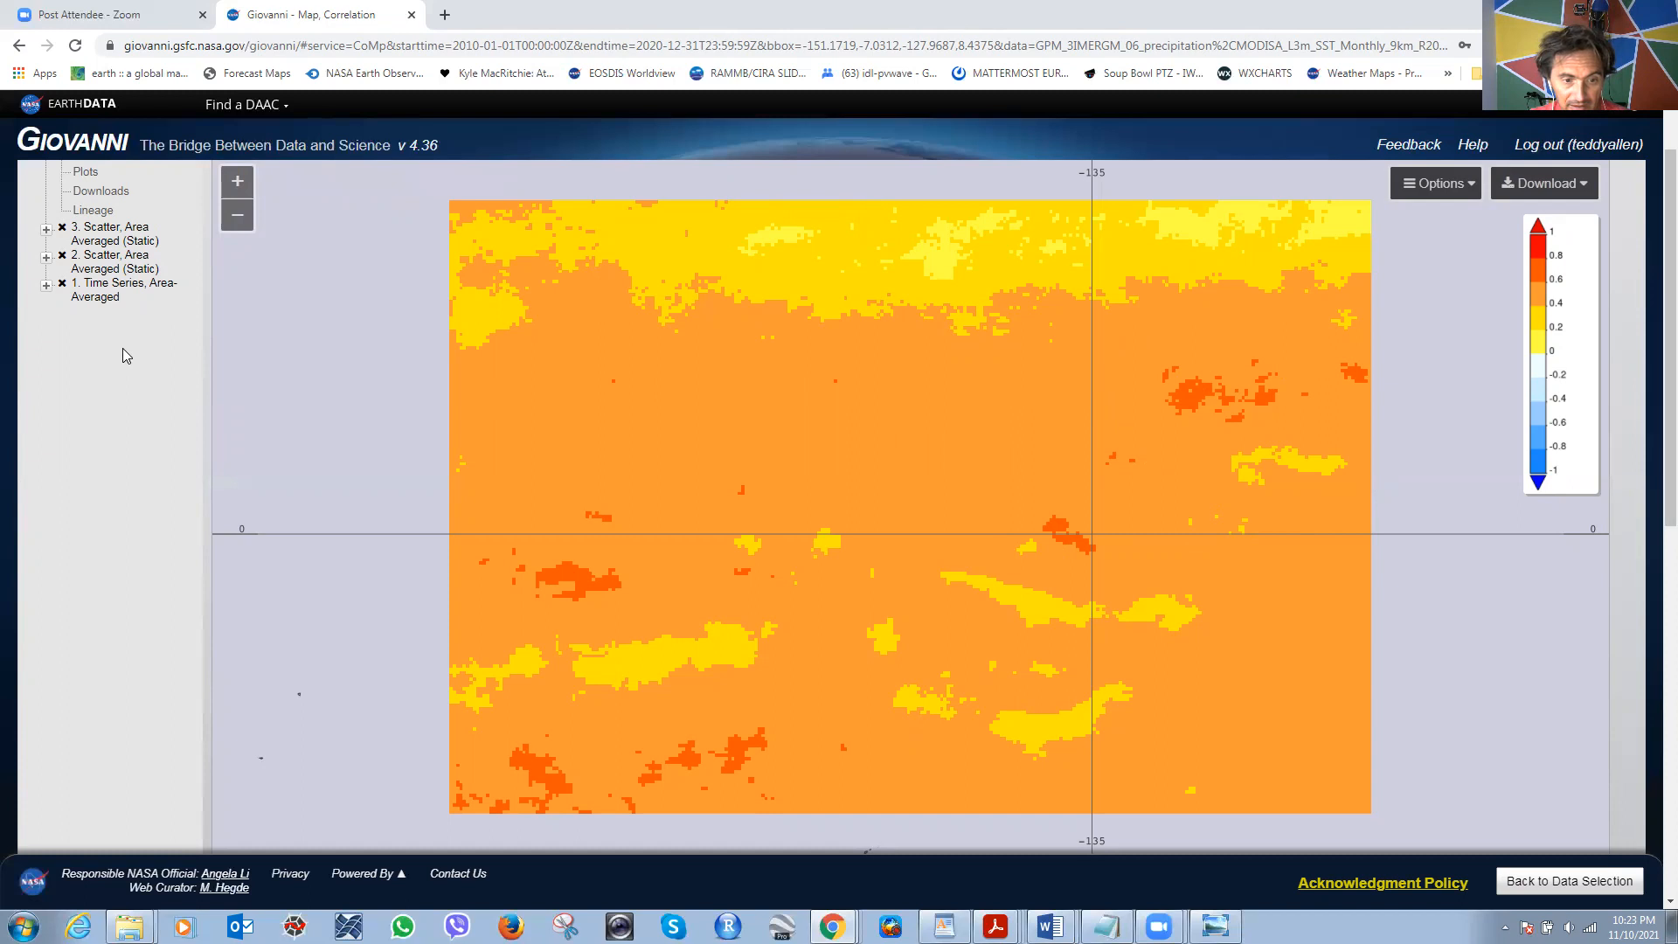
scroll(122, 348, up, 2)
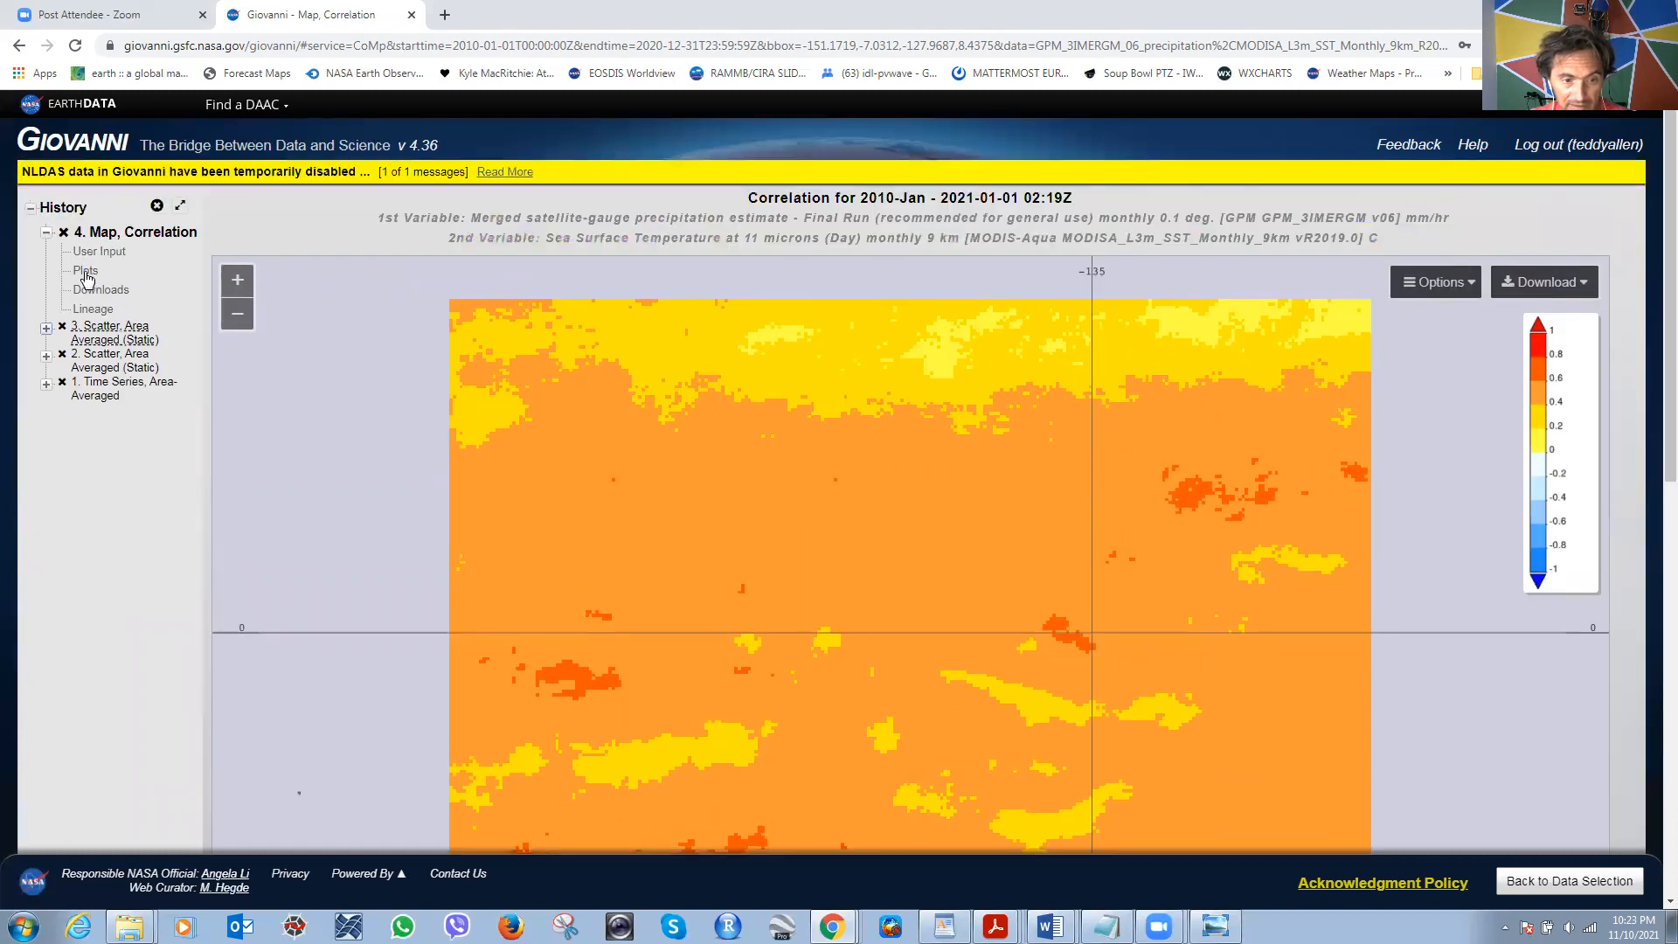
scroll(285, 433, down, 1)
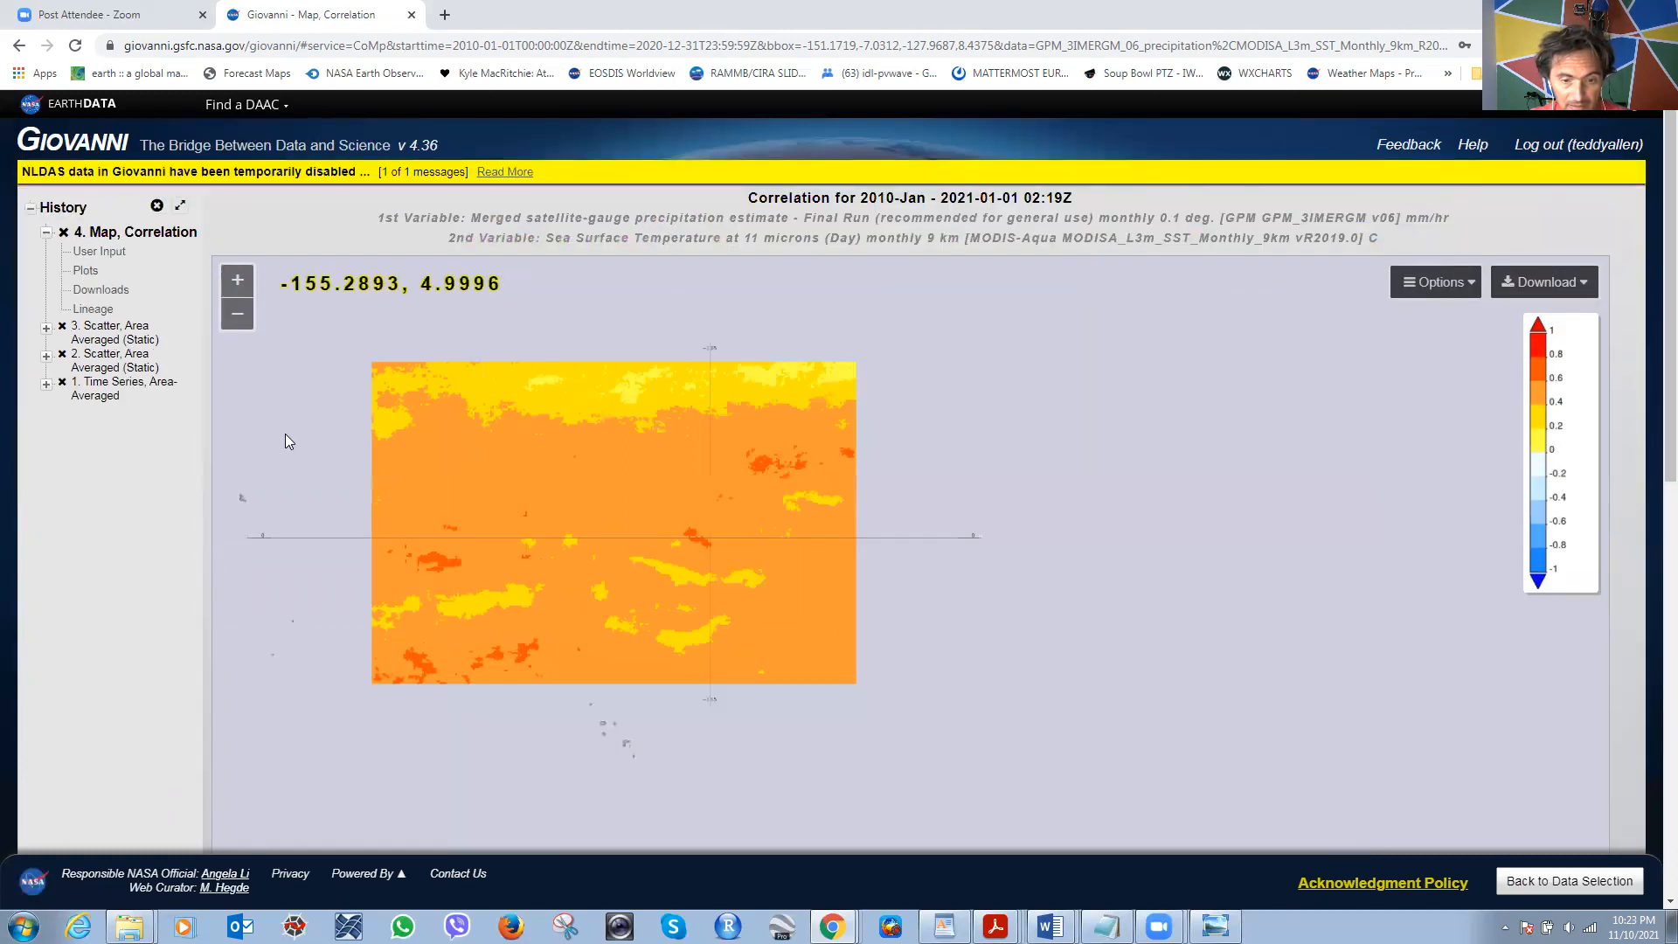
scroll(285, 433, up, 1)
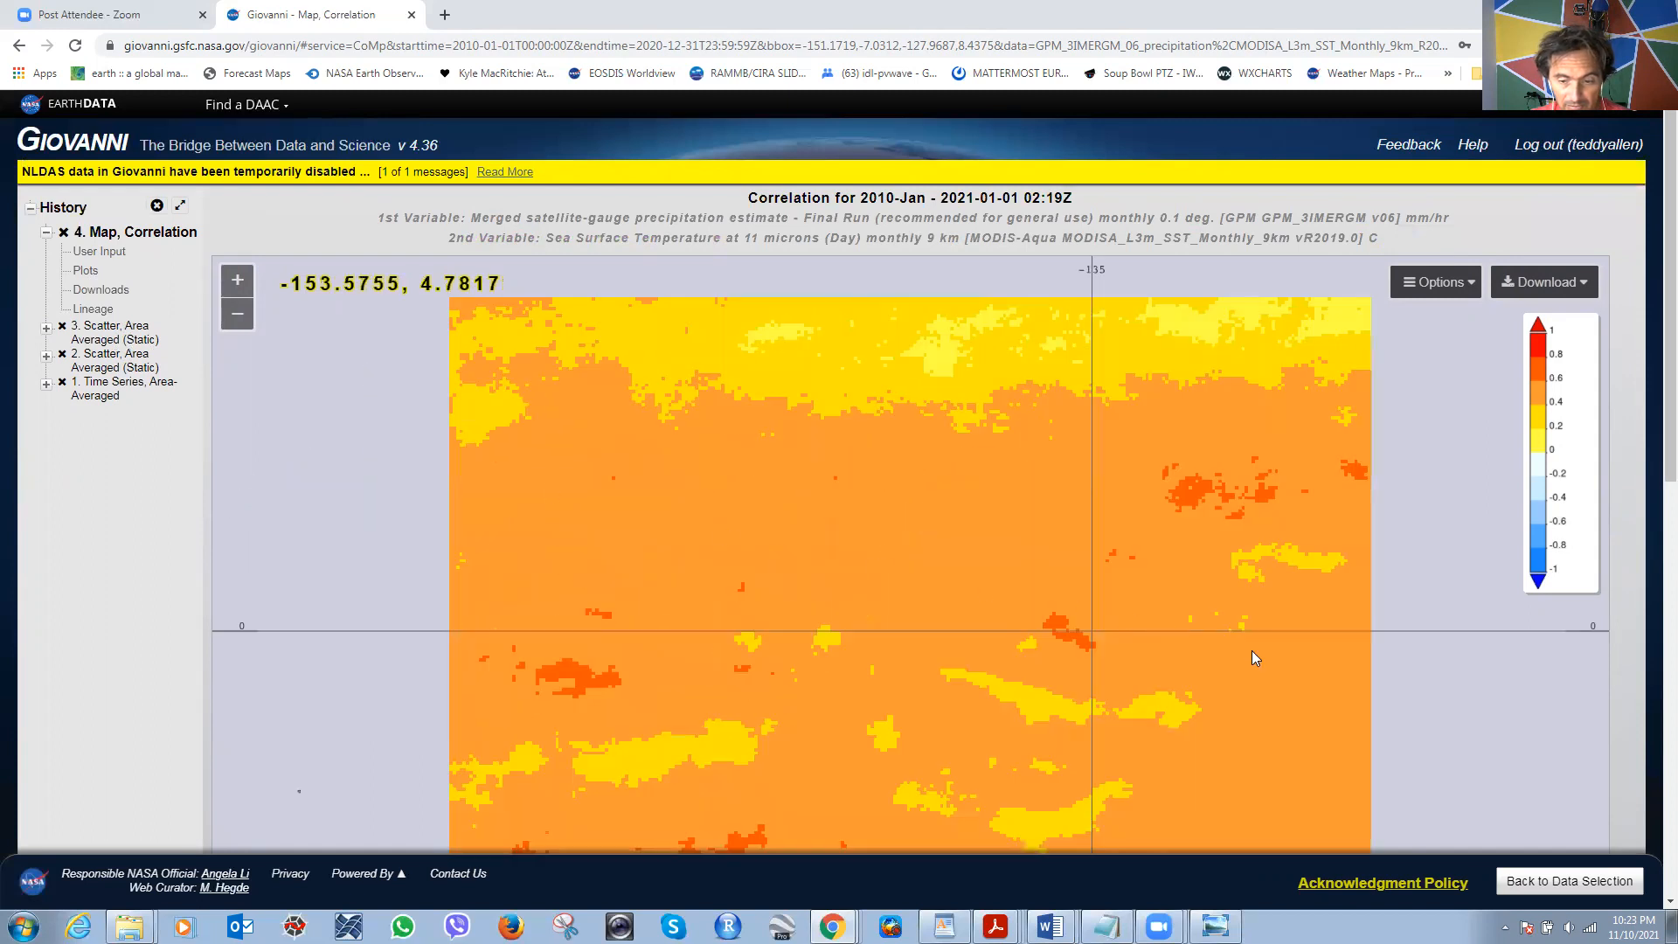
drag(1671, 472, 1652, 525)
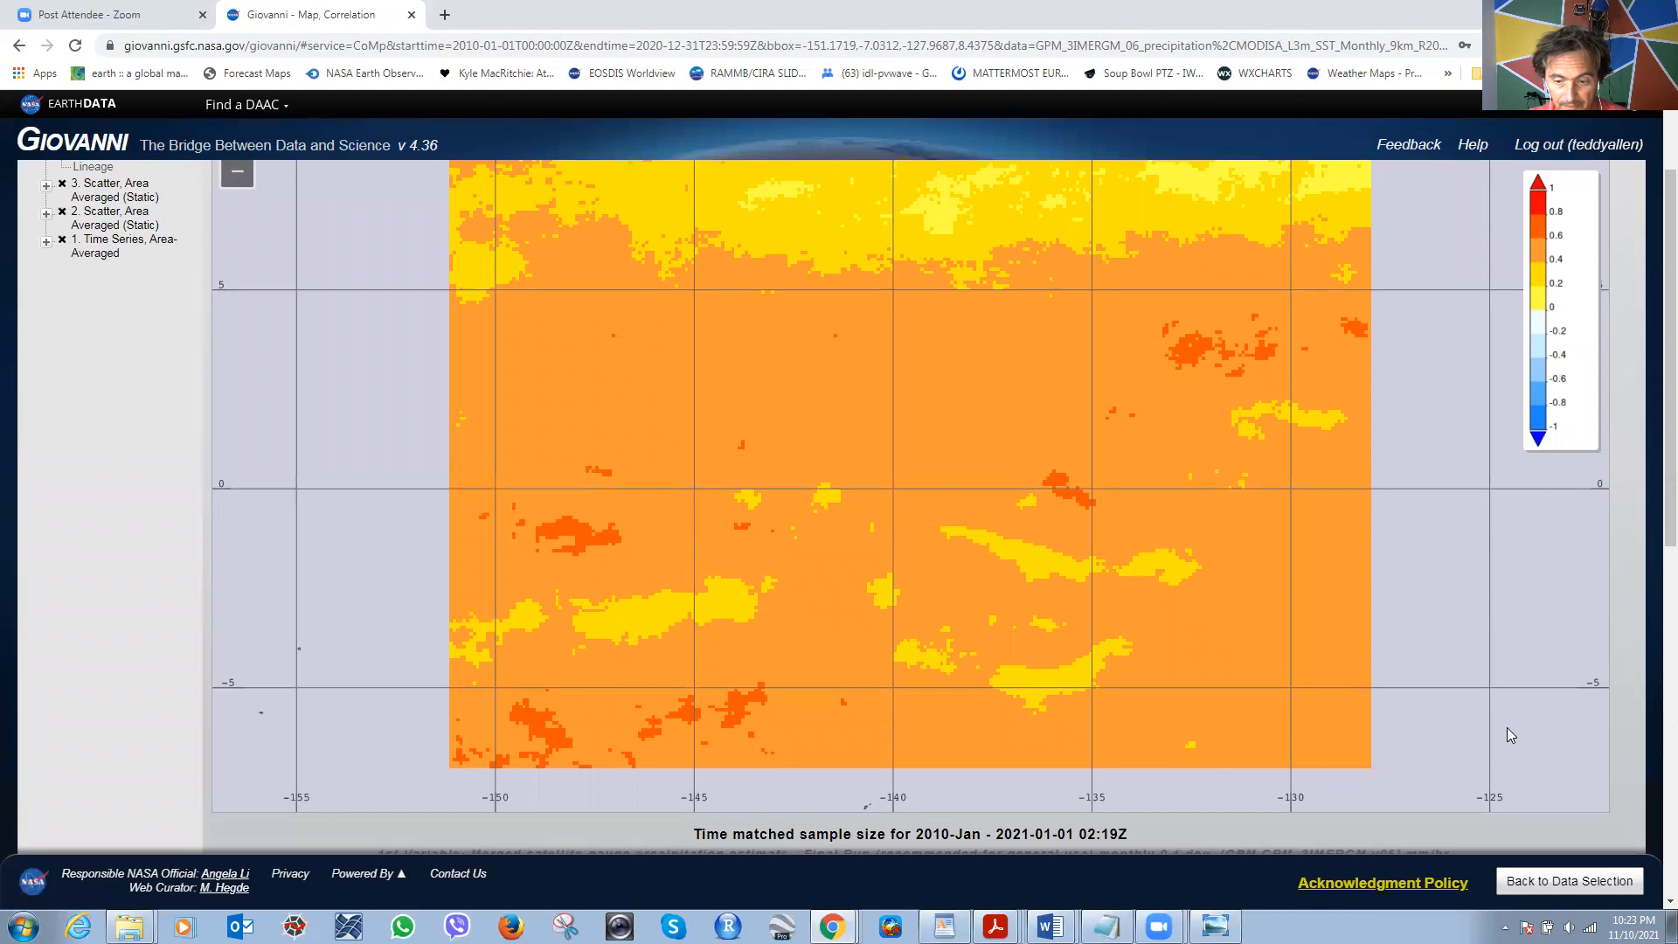
Check the selected region on the world map in the data selection, and return to the correlation map results.
click(1551, 889)
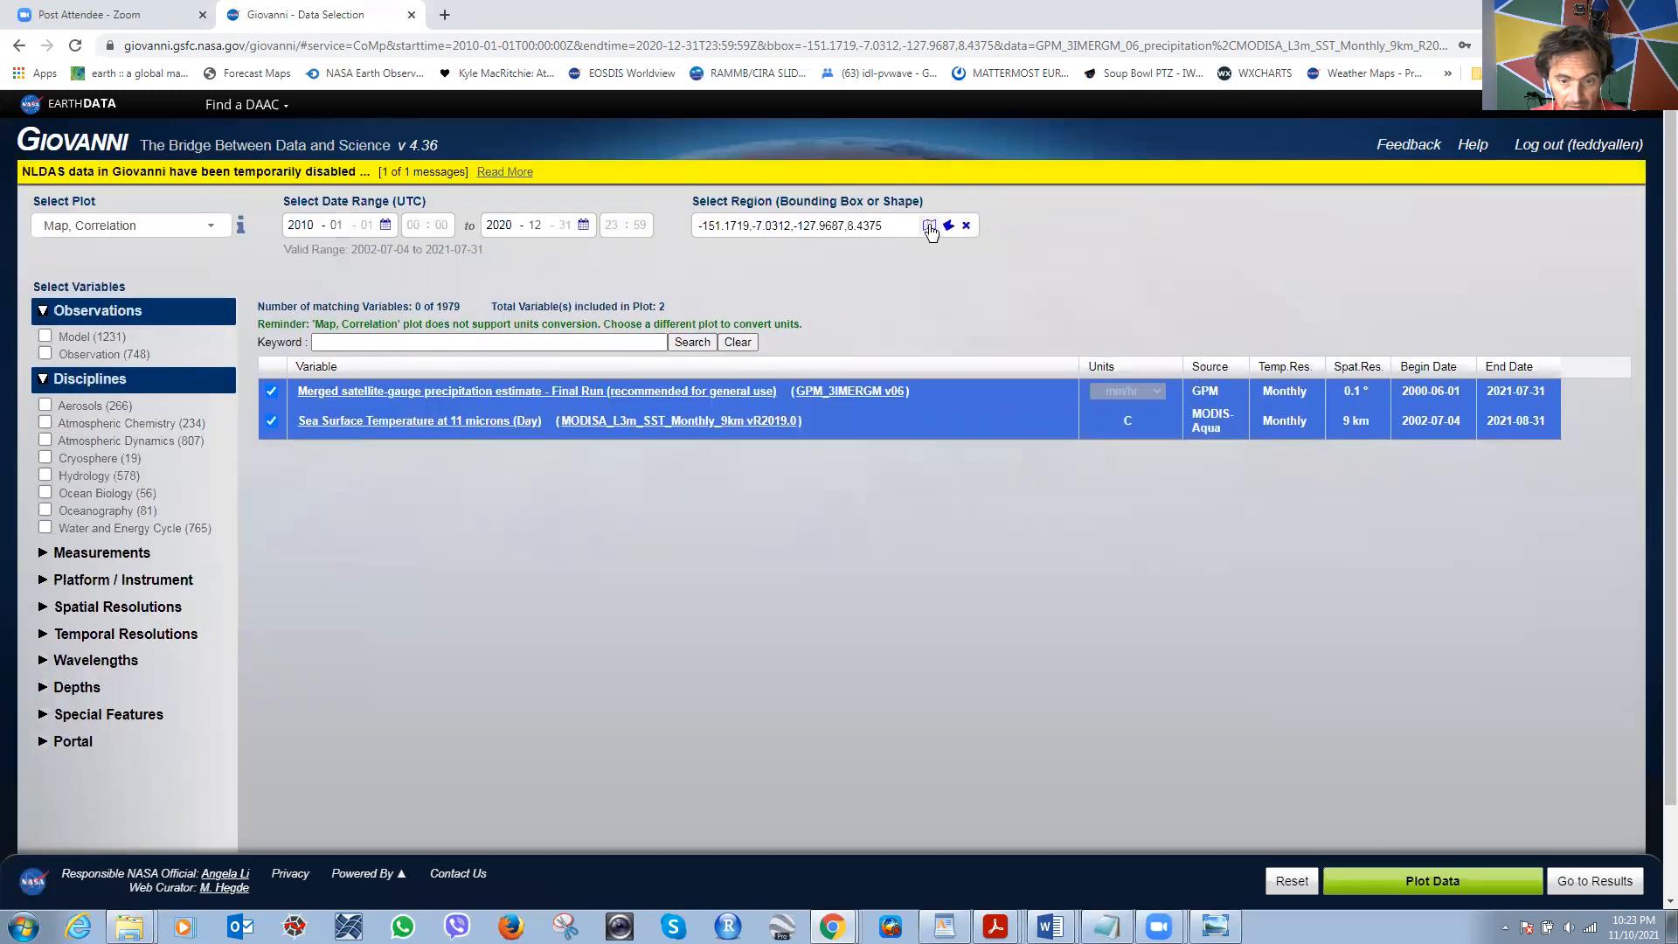
click(930, 227)
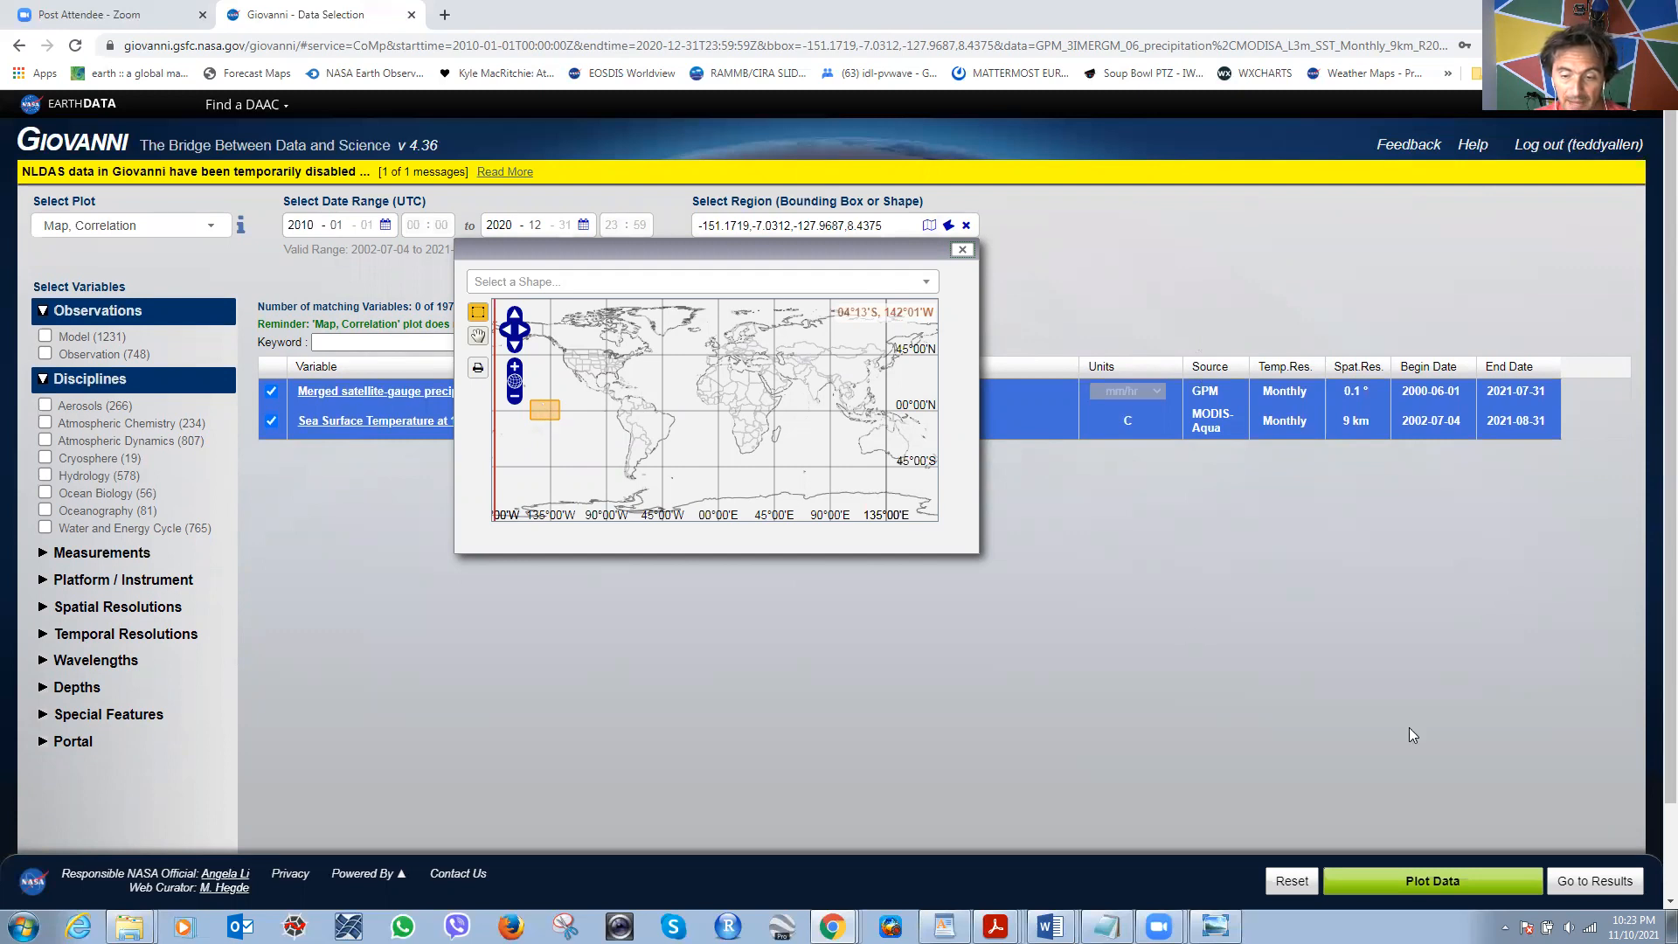
click(1584, 885)
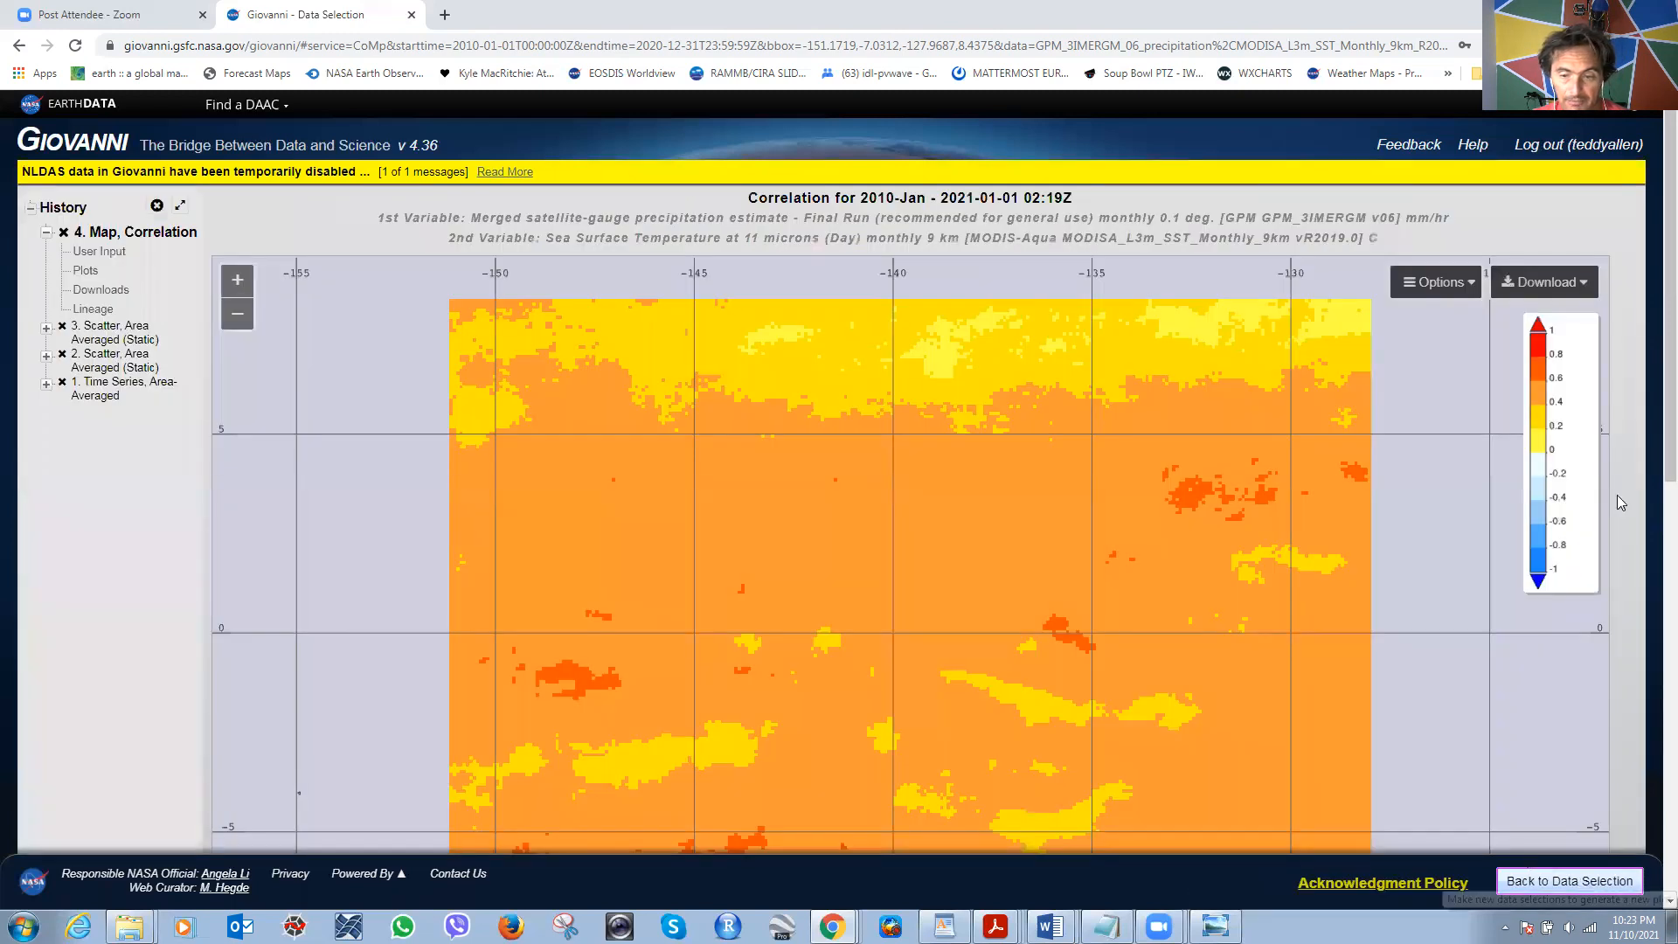
Open the correlation map's options and set the data range minimum to 0.1.
scroll(1643, 464, down, 1)
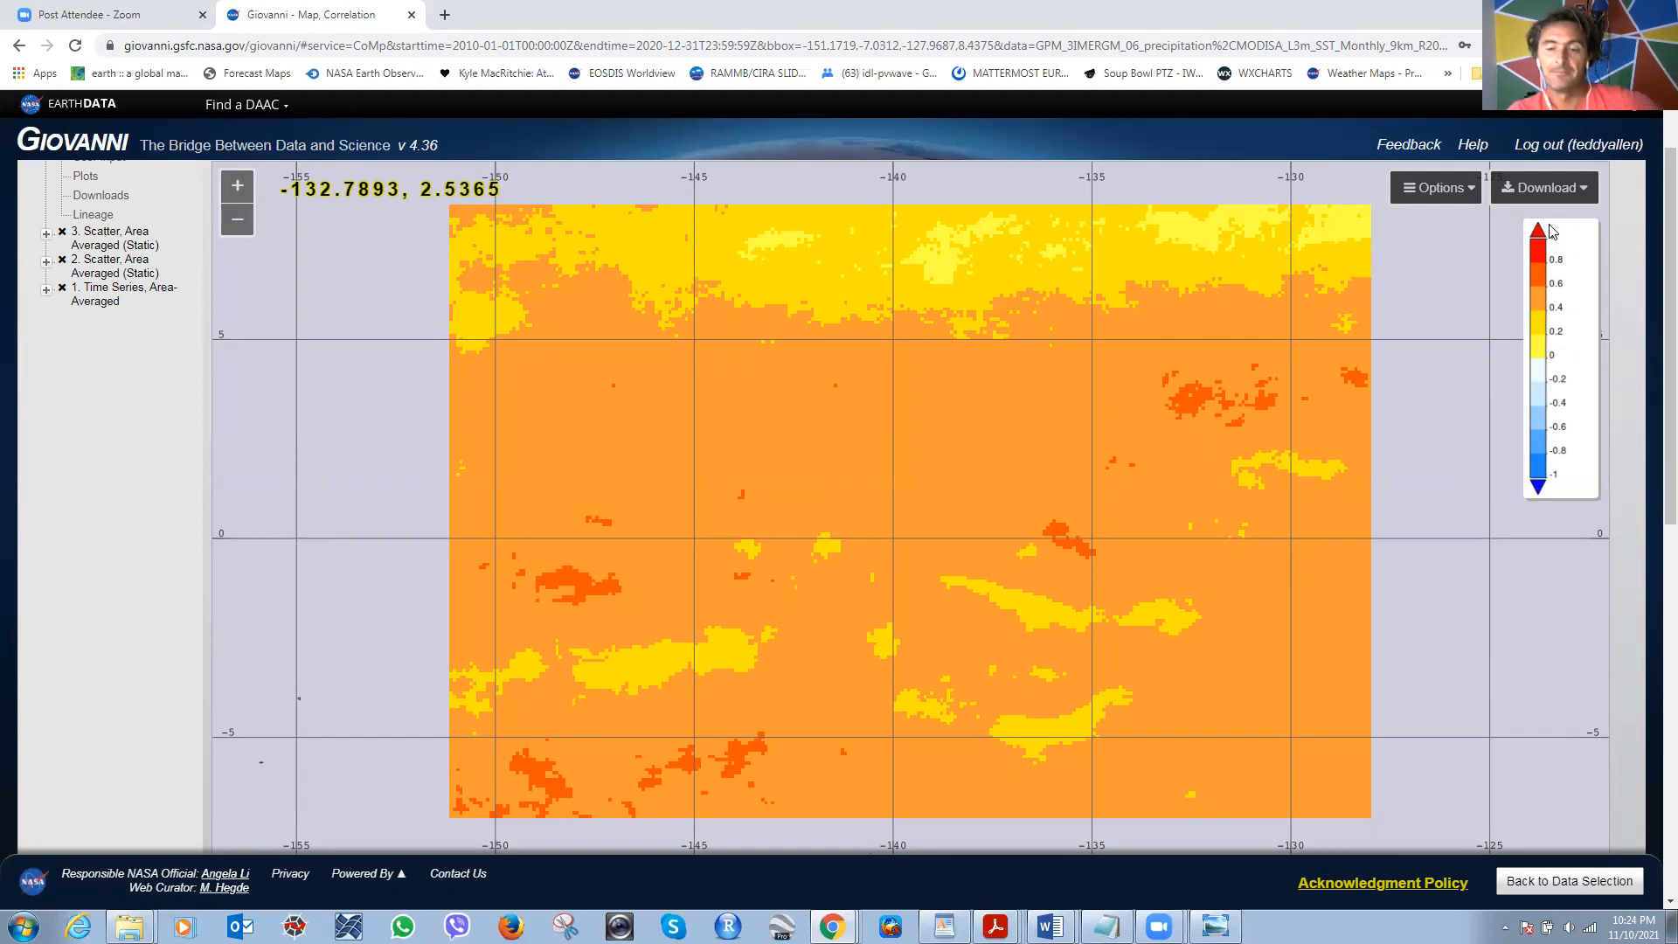
click(1466, 194)
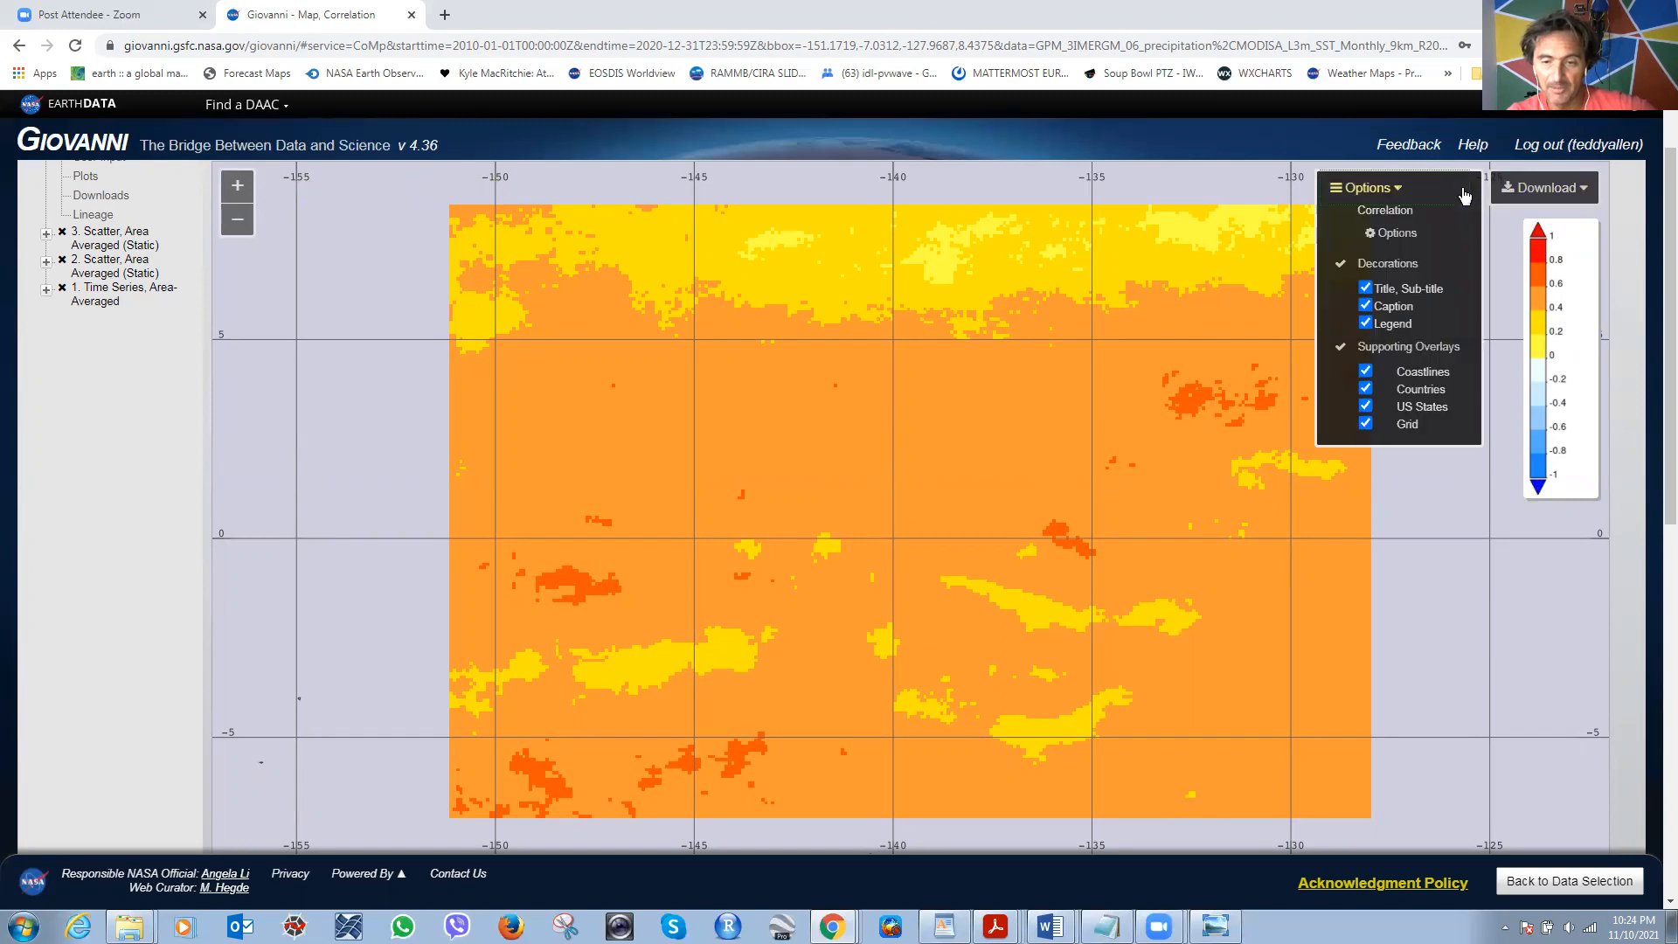
click(1395, 234)
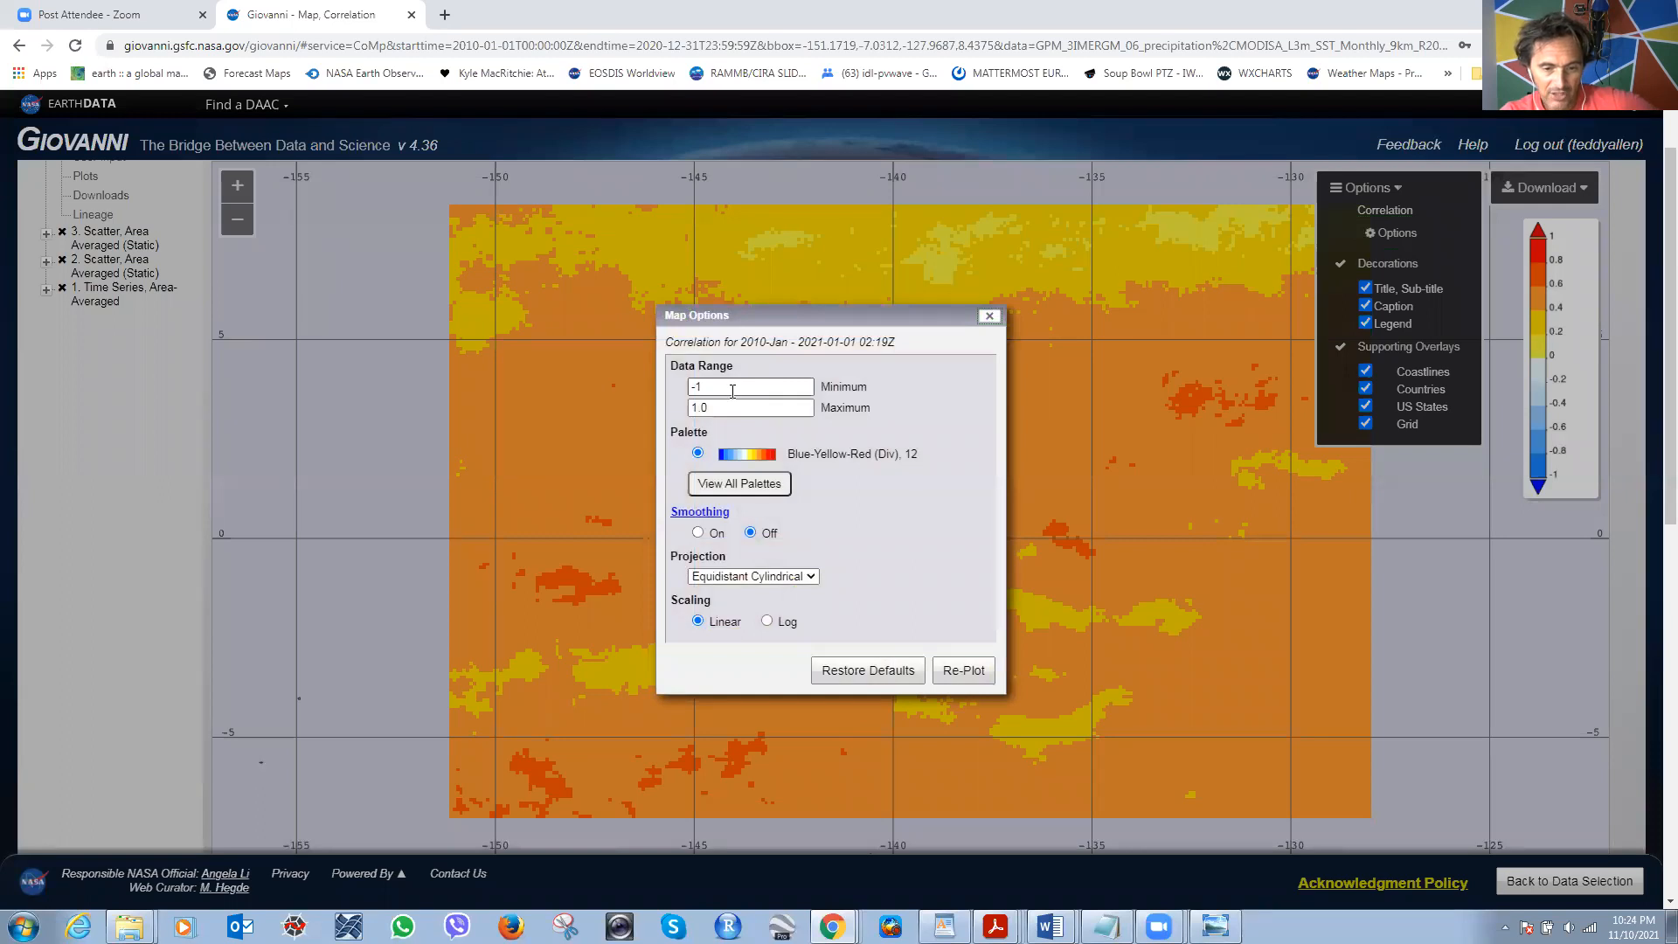
drag(730, 394, 657, 385)
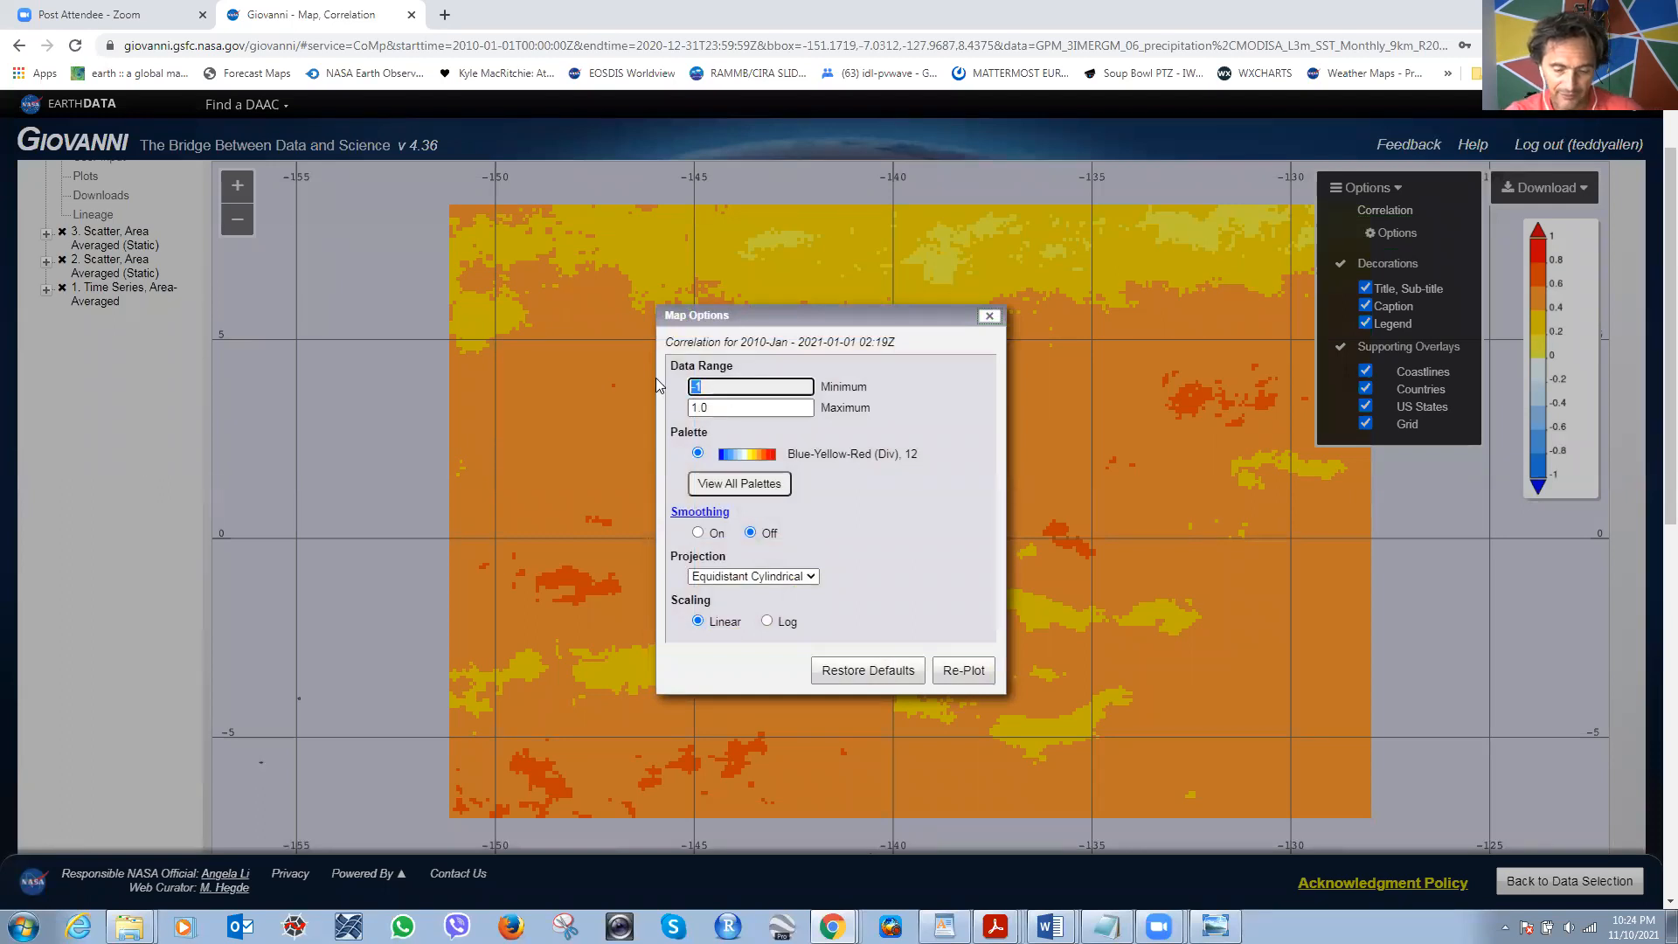
text(0.1)
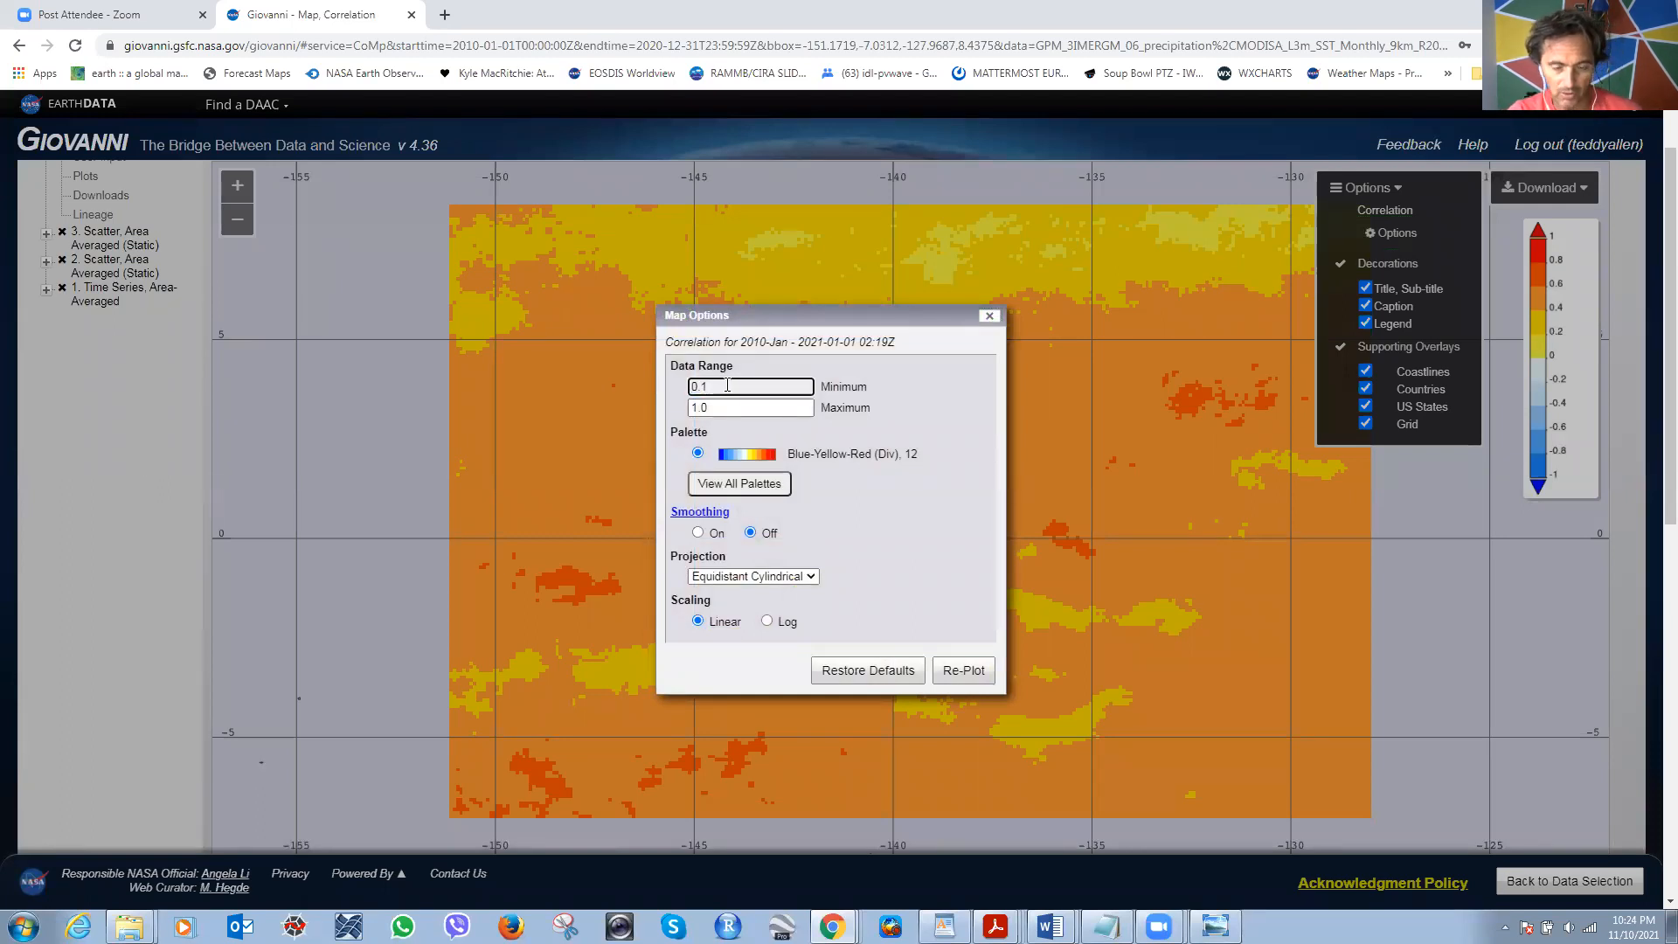
Add the Cyan-Red-Yellow (Seq), 65 palette to the correlation map and replot it.
click(747, 486)
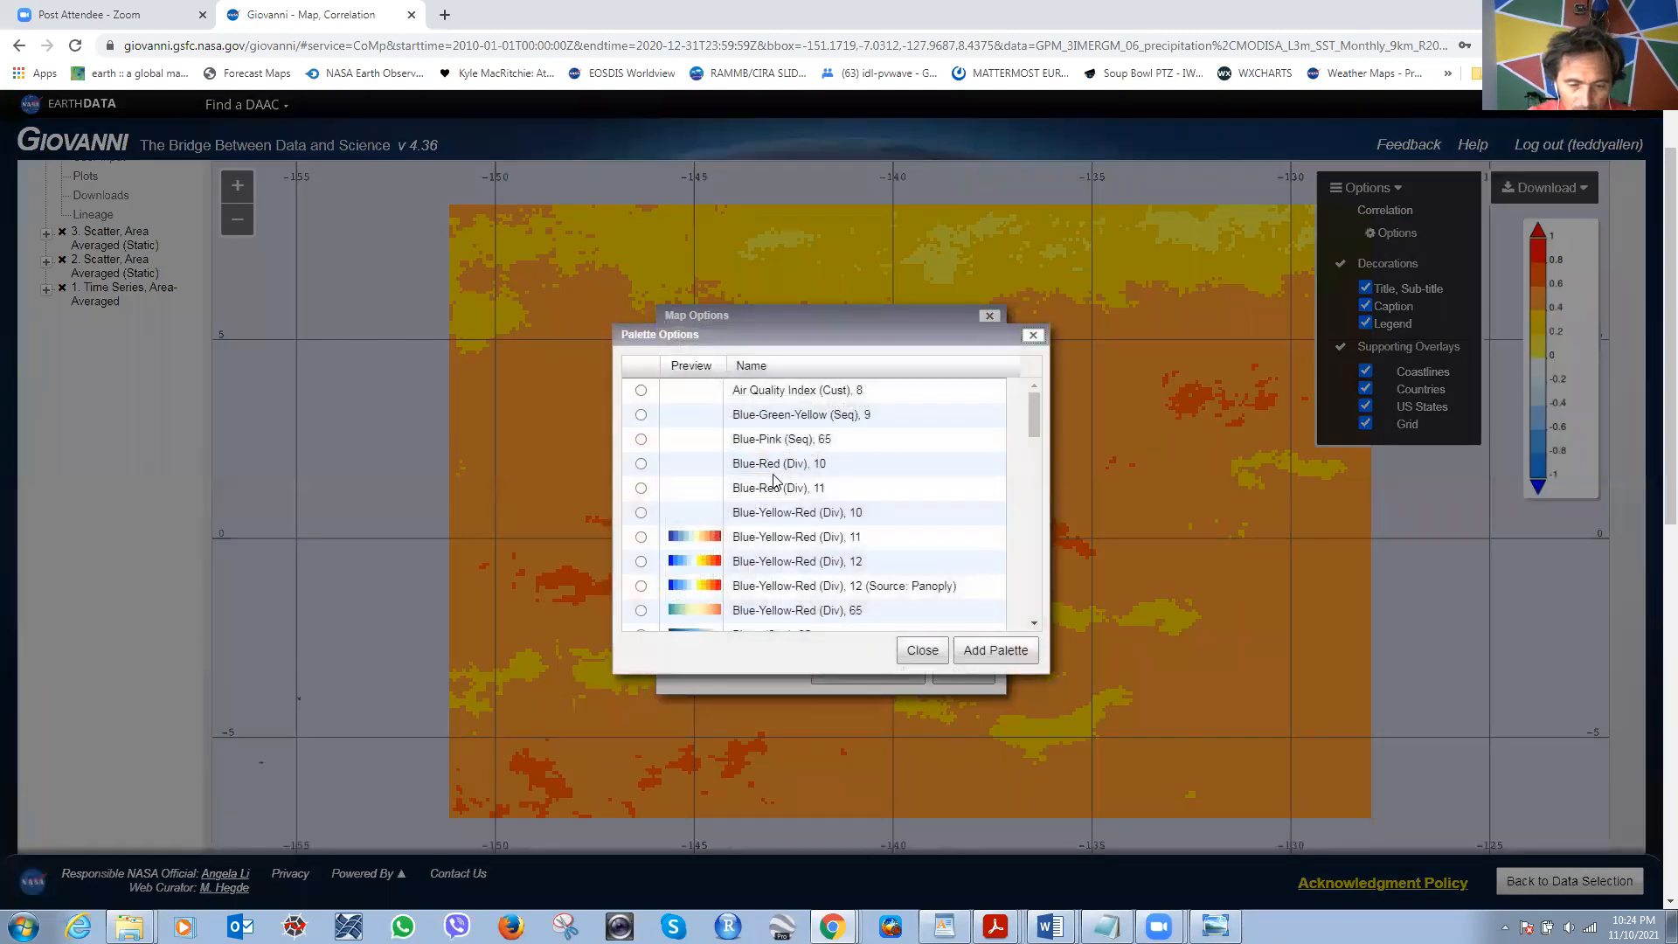
drag(1030, 402, 1033, 454)
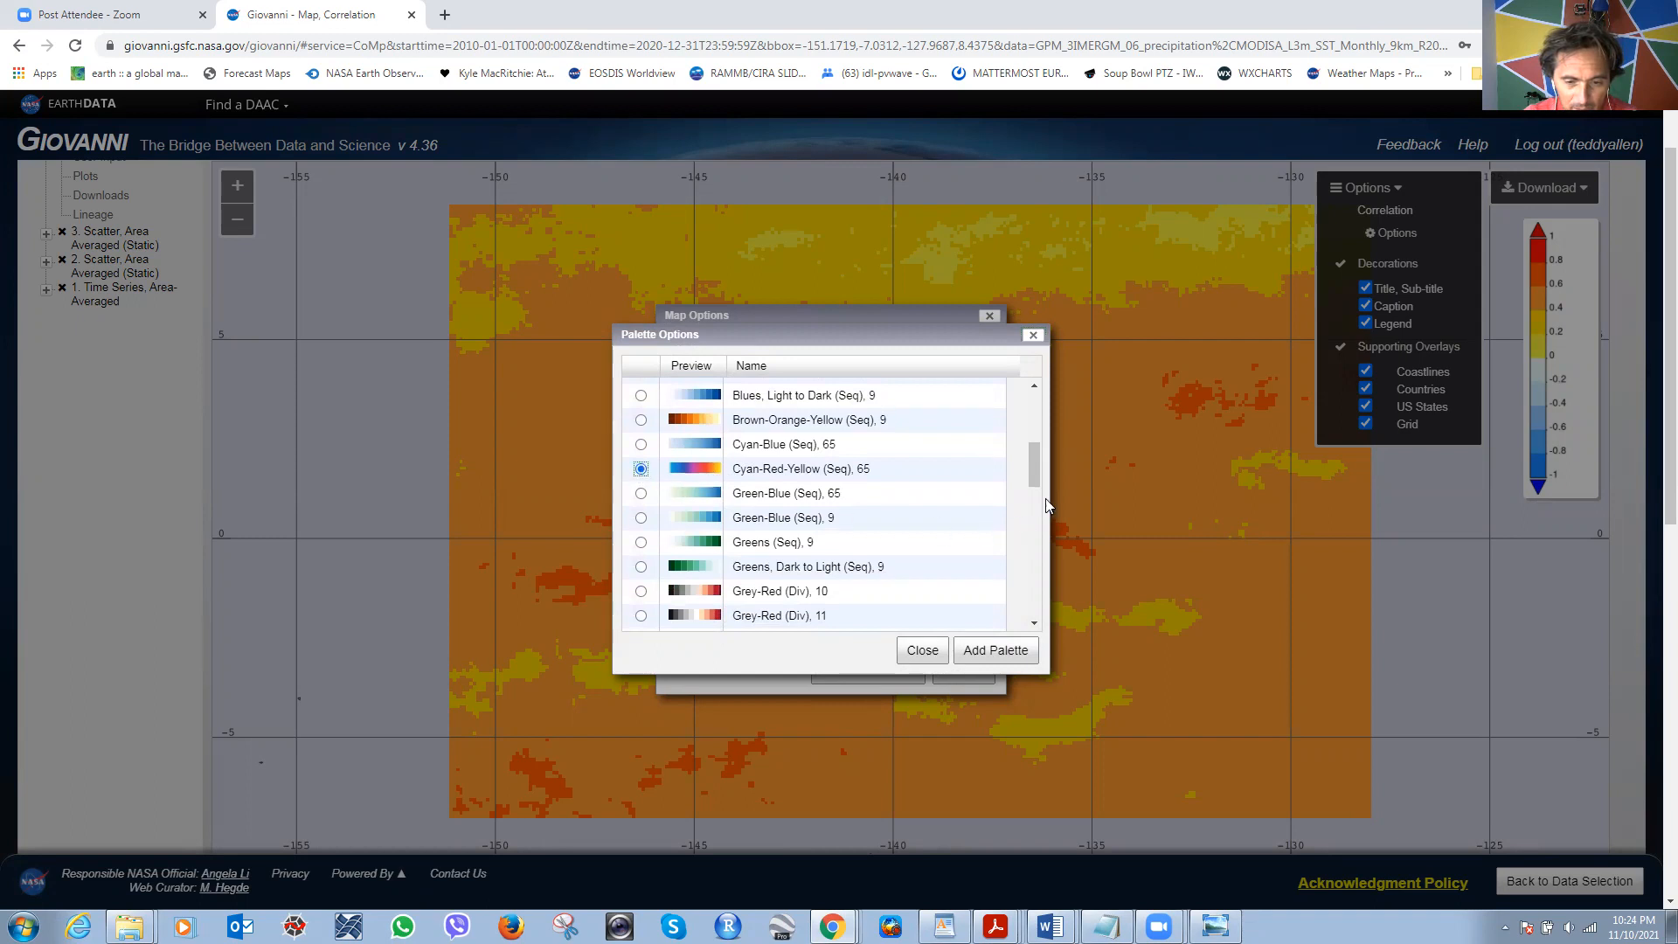
mouse_move(1032, 465)
mouse_down()
mouse_move(1028, 500)
mouse_move(1028, 466)
mouse_move(1016, 474)
mouse_up()
click(983, 655)
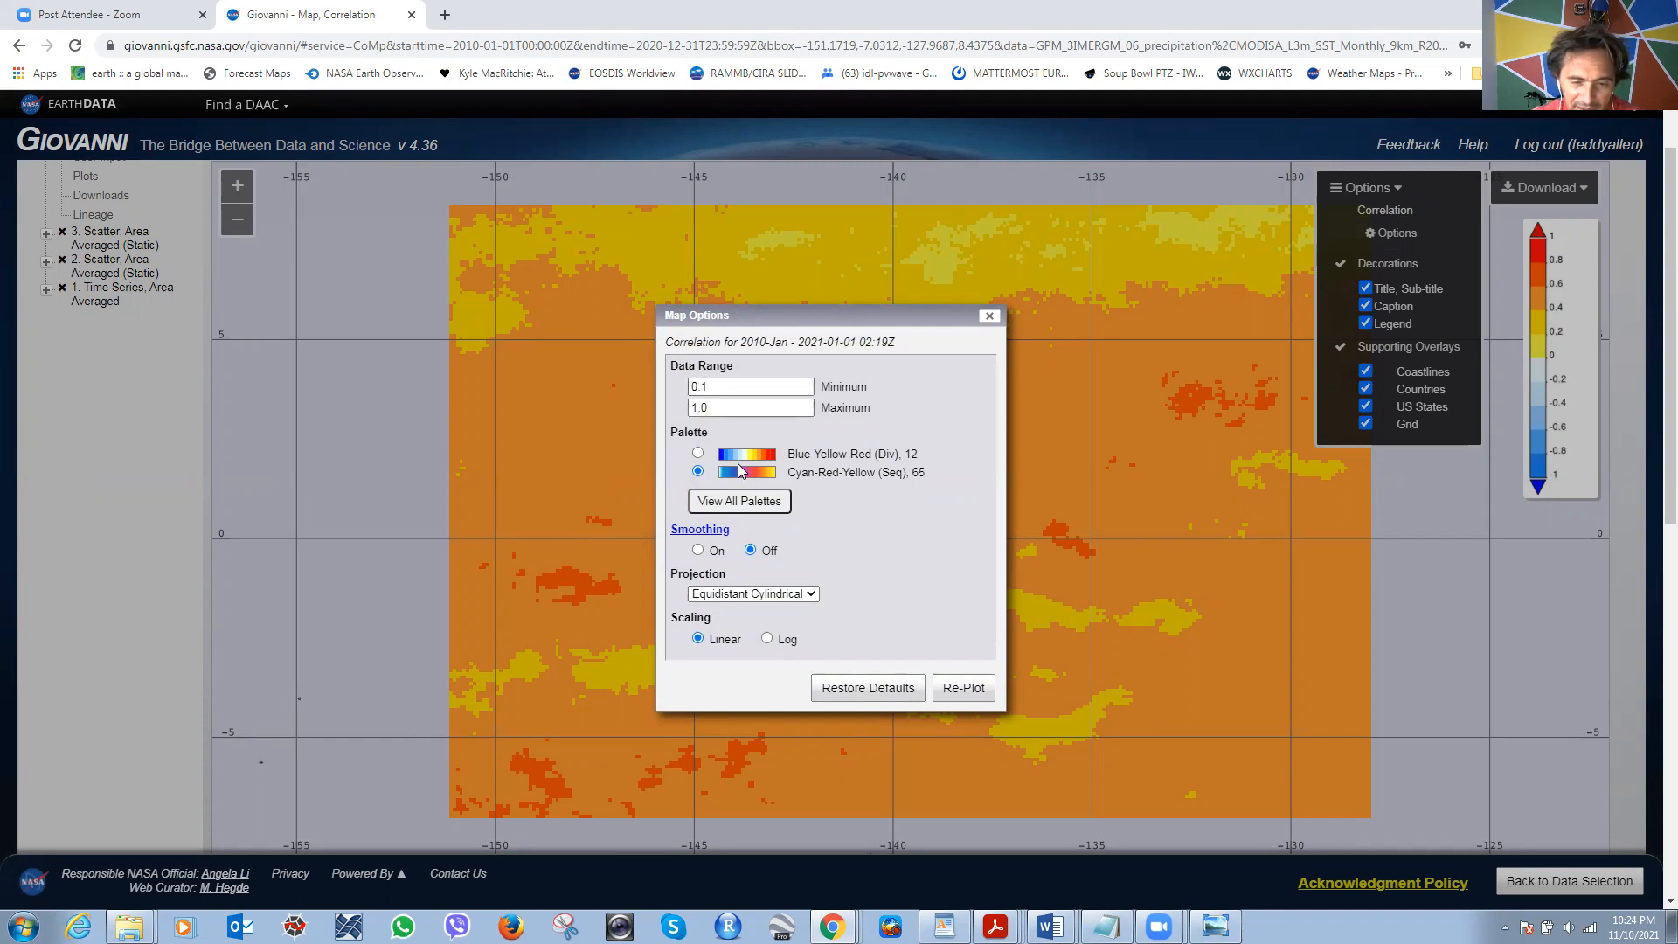
click(964, 689)
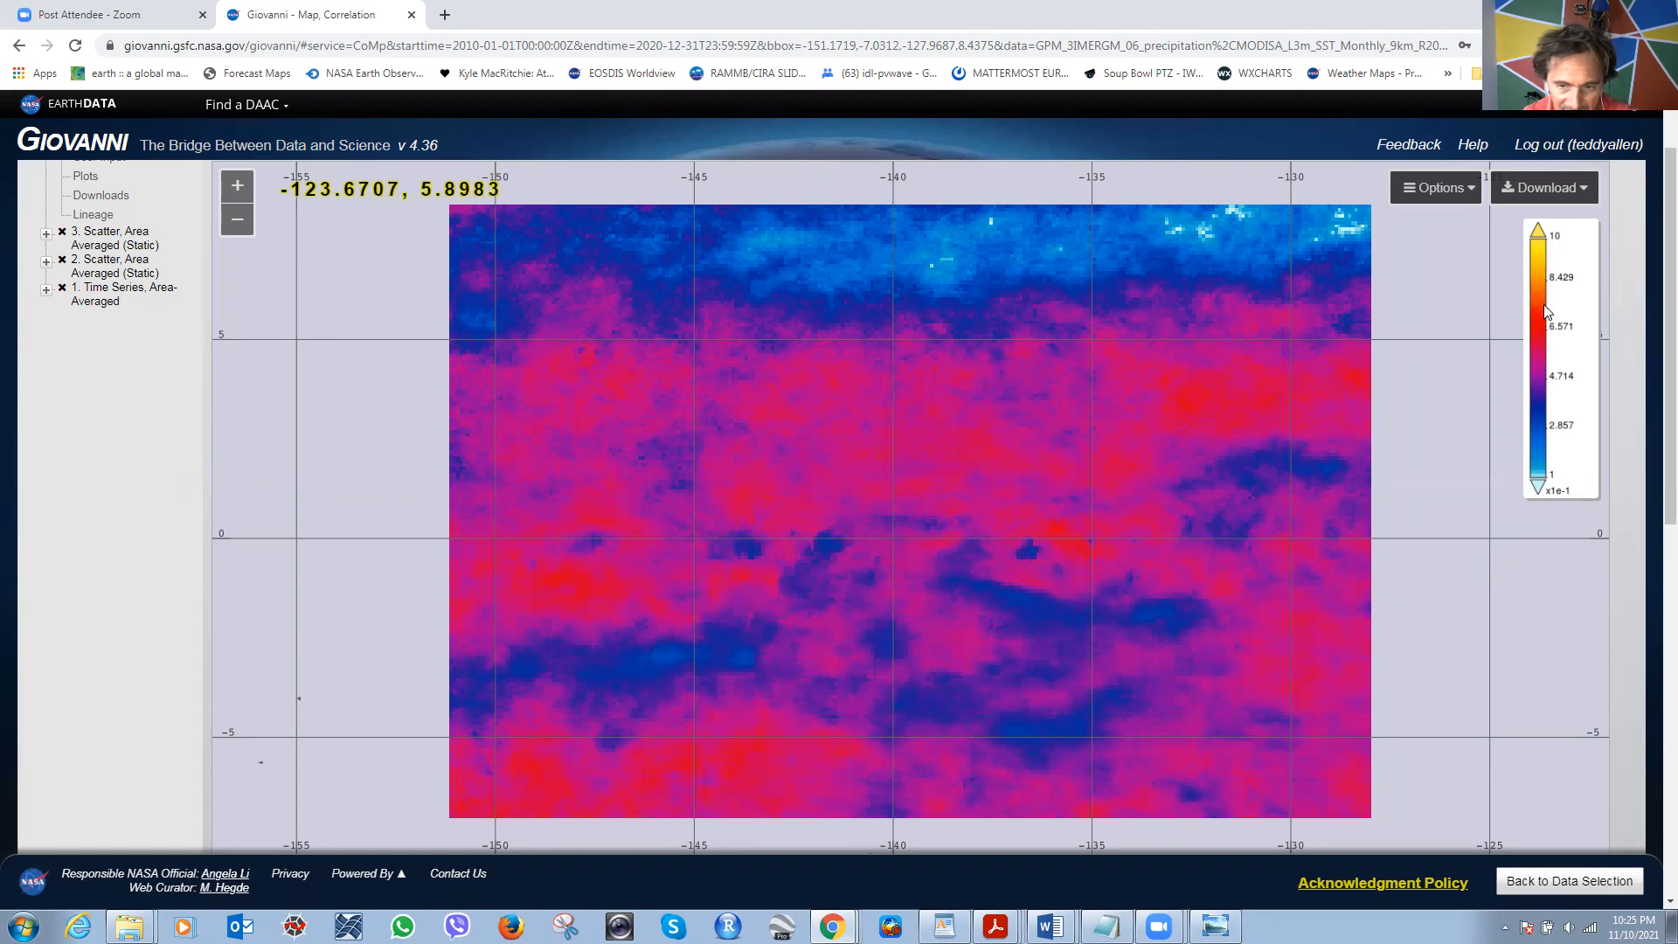
Set the correlation map's data range maximum to 0.75 and replot it.
click(1466, 192)
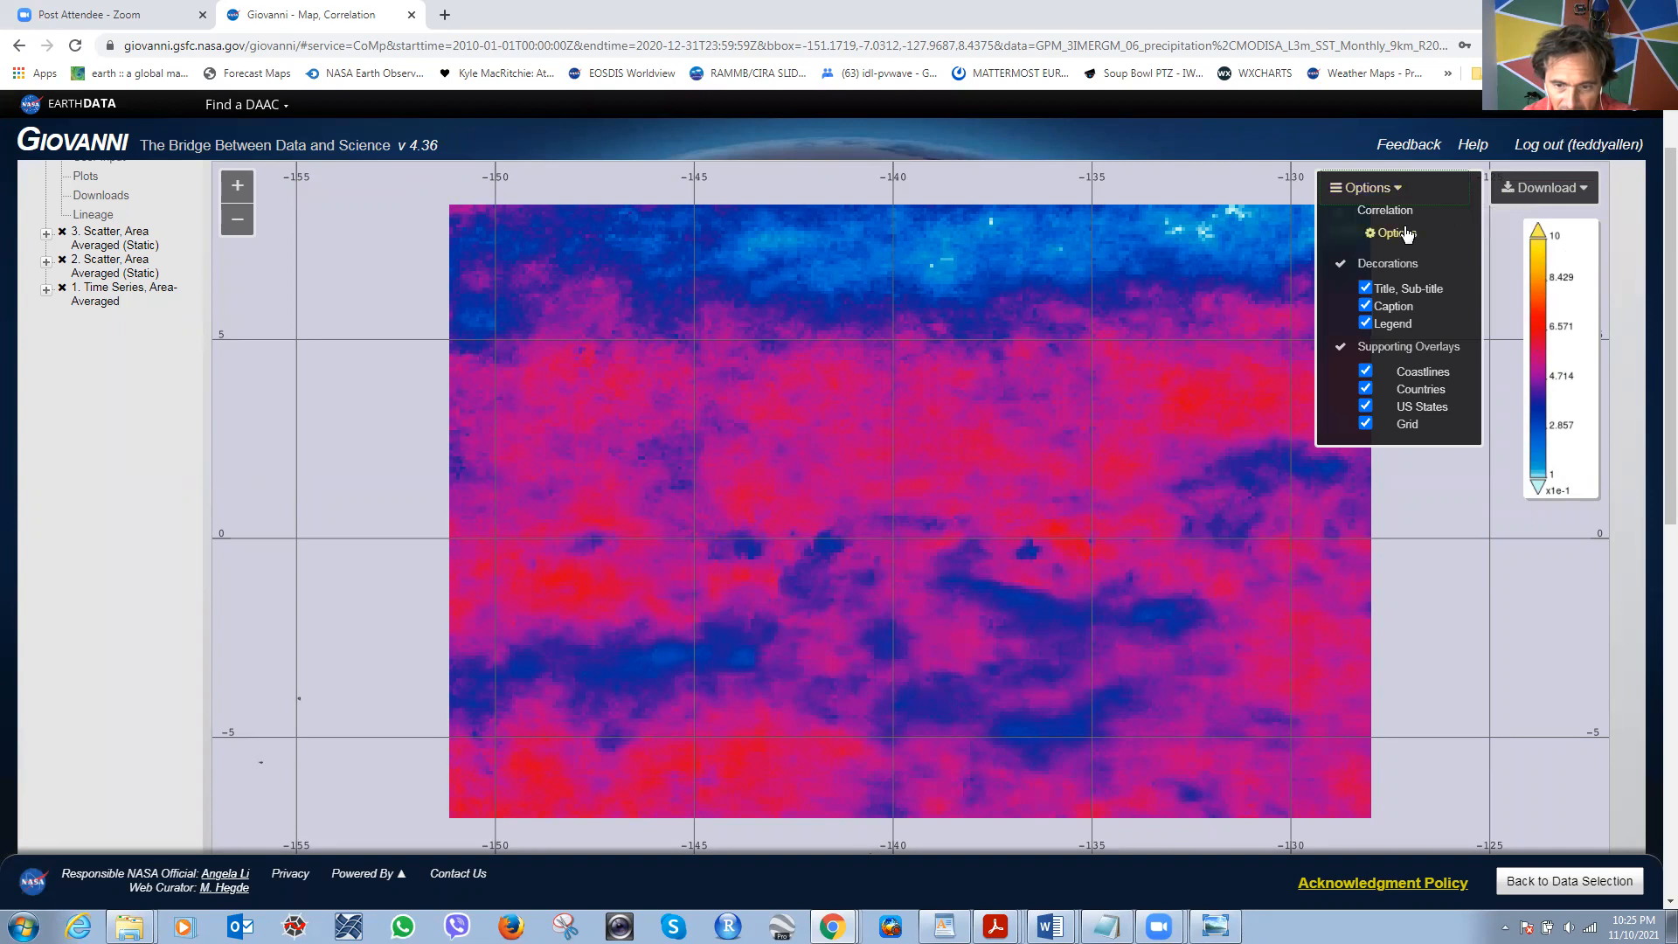
click(1405, 235)
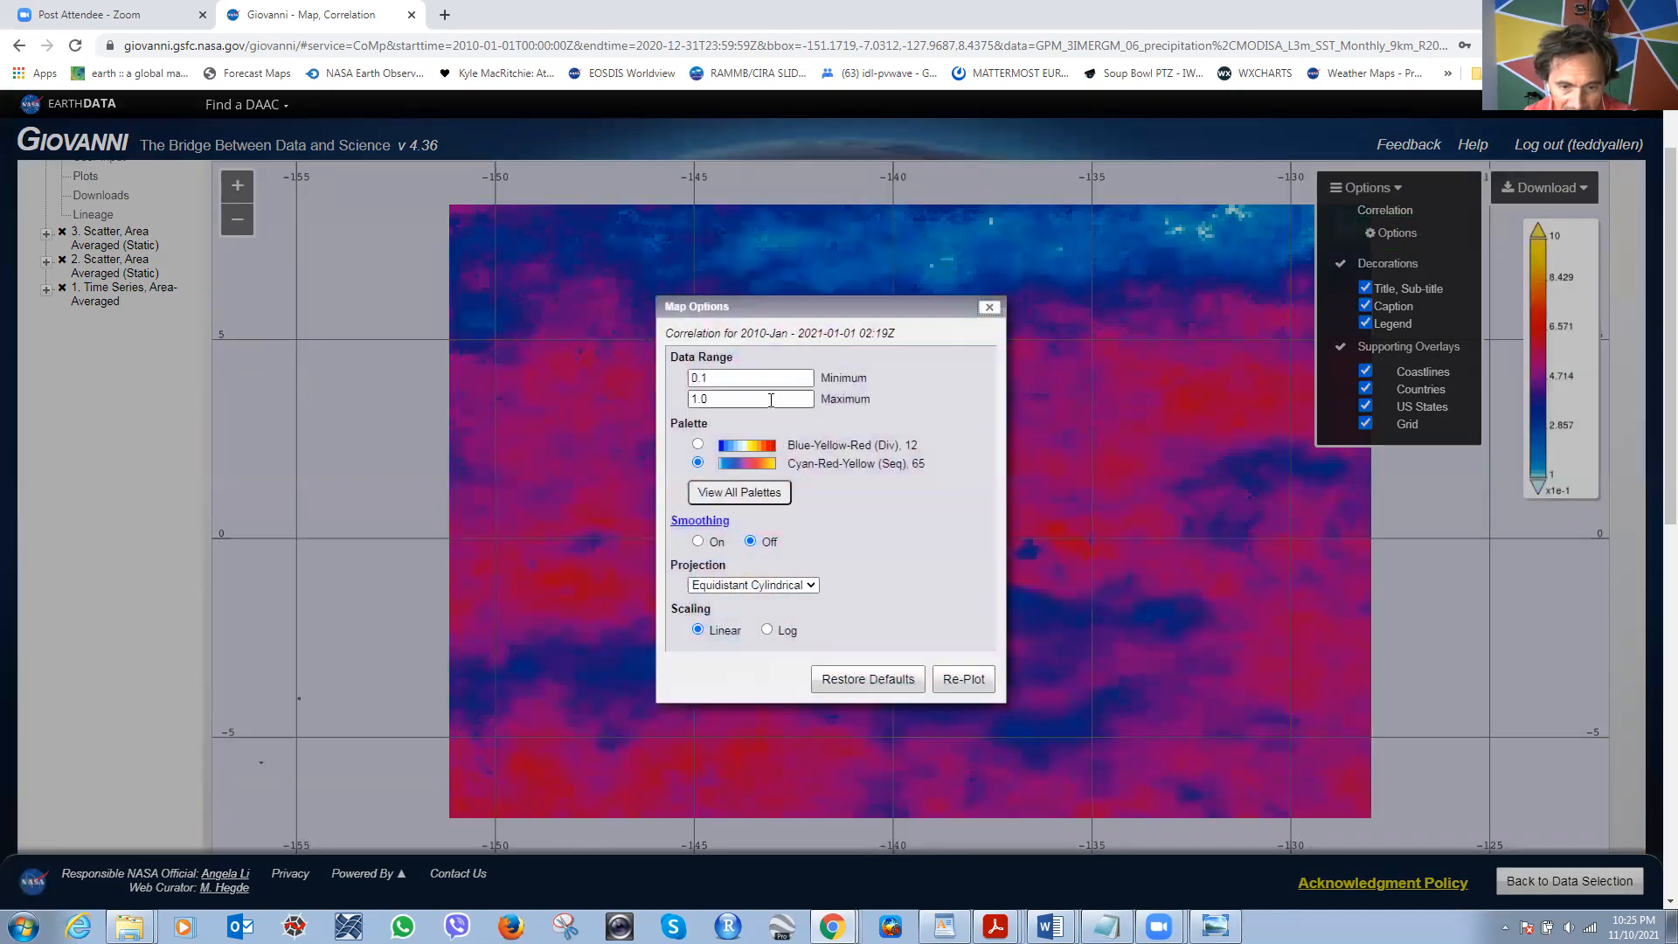
double_click(717, 399)
text(0.75)
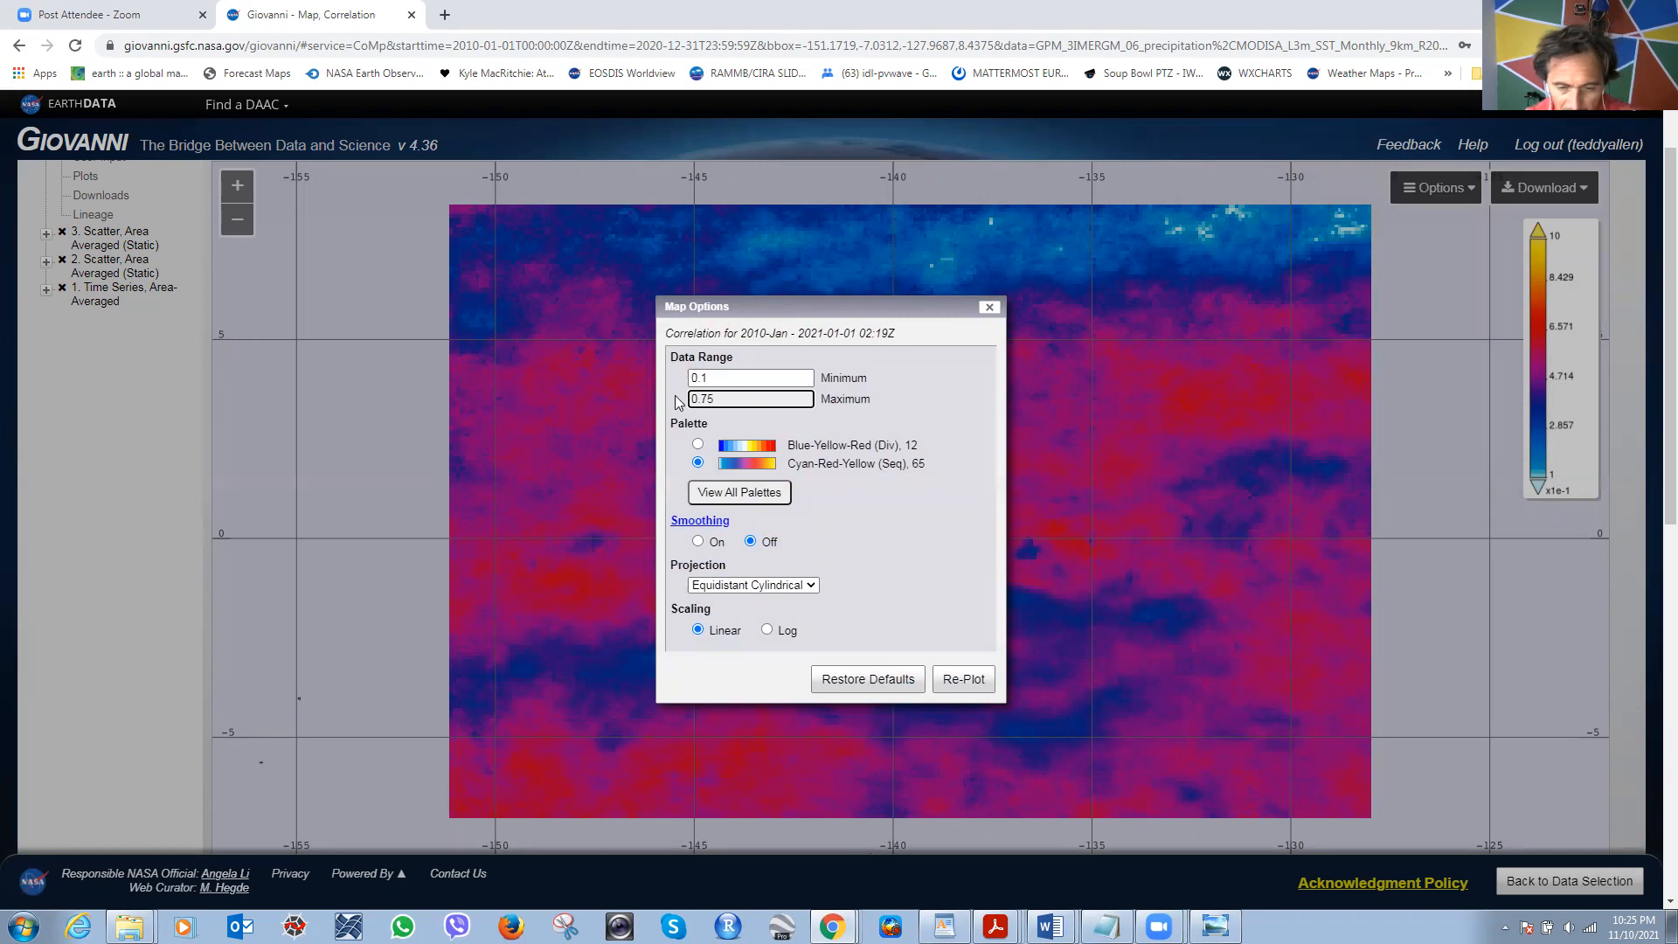
click(965, 683)
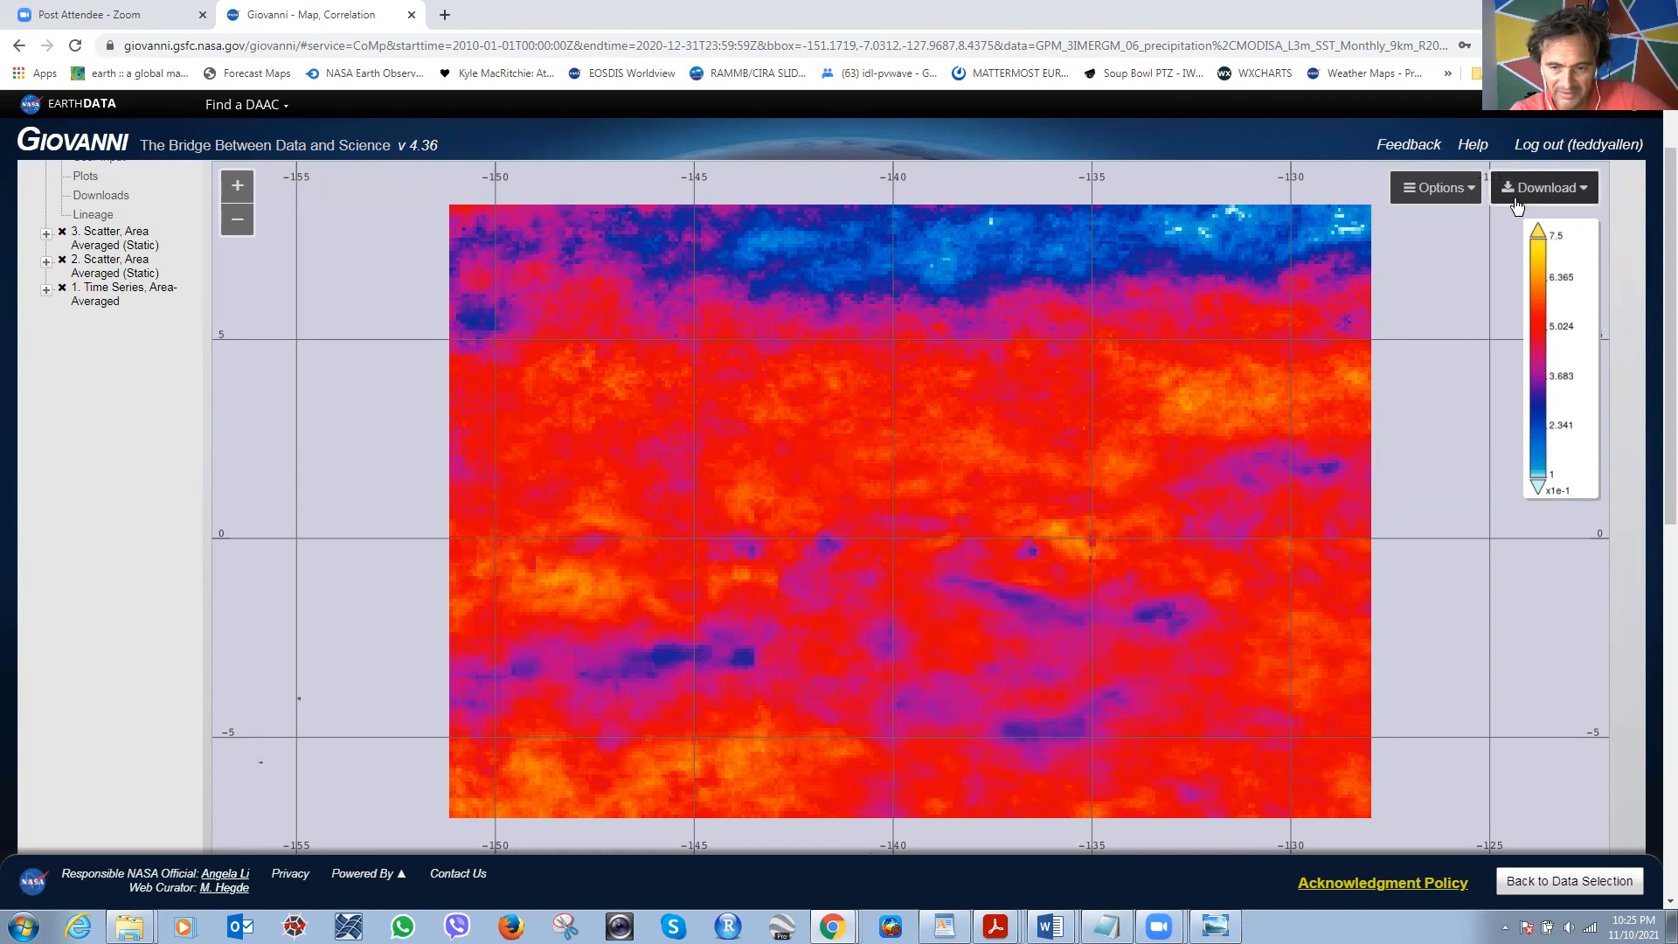
Set the correlation map's data range maximum to 0.6 and replot it.
click(1437, 187)
click(1395, 234)
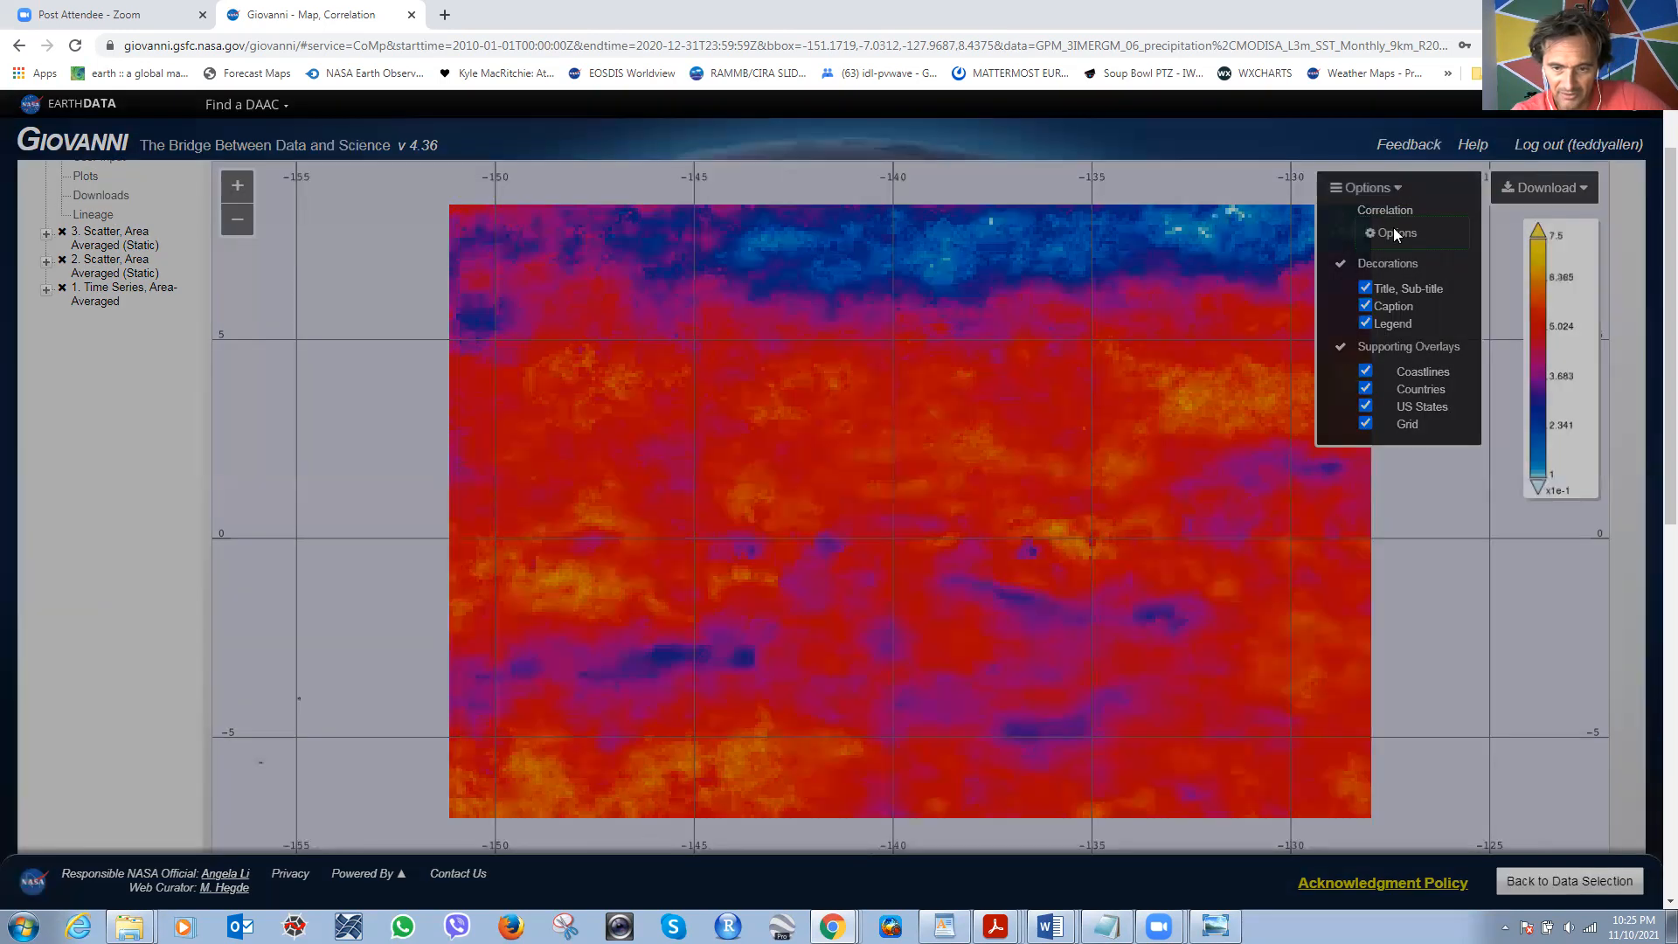
drag(715, 400, 705, 398)
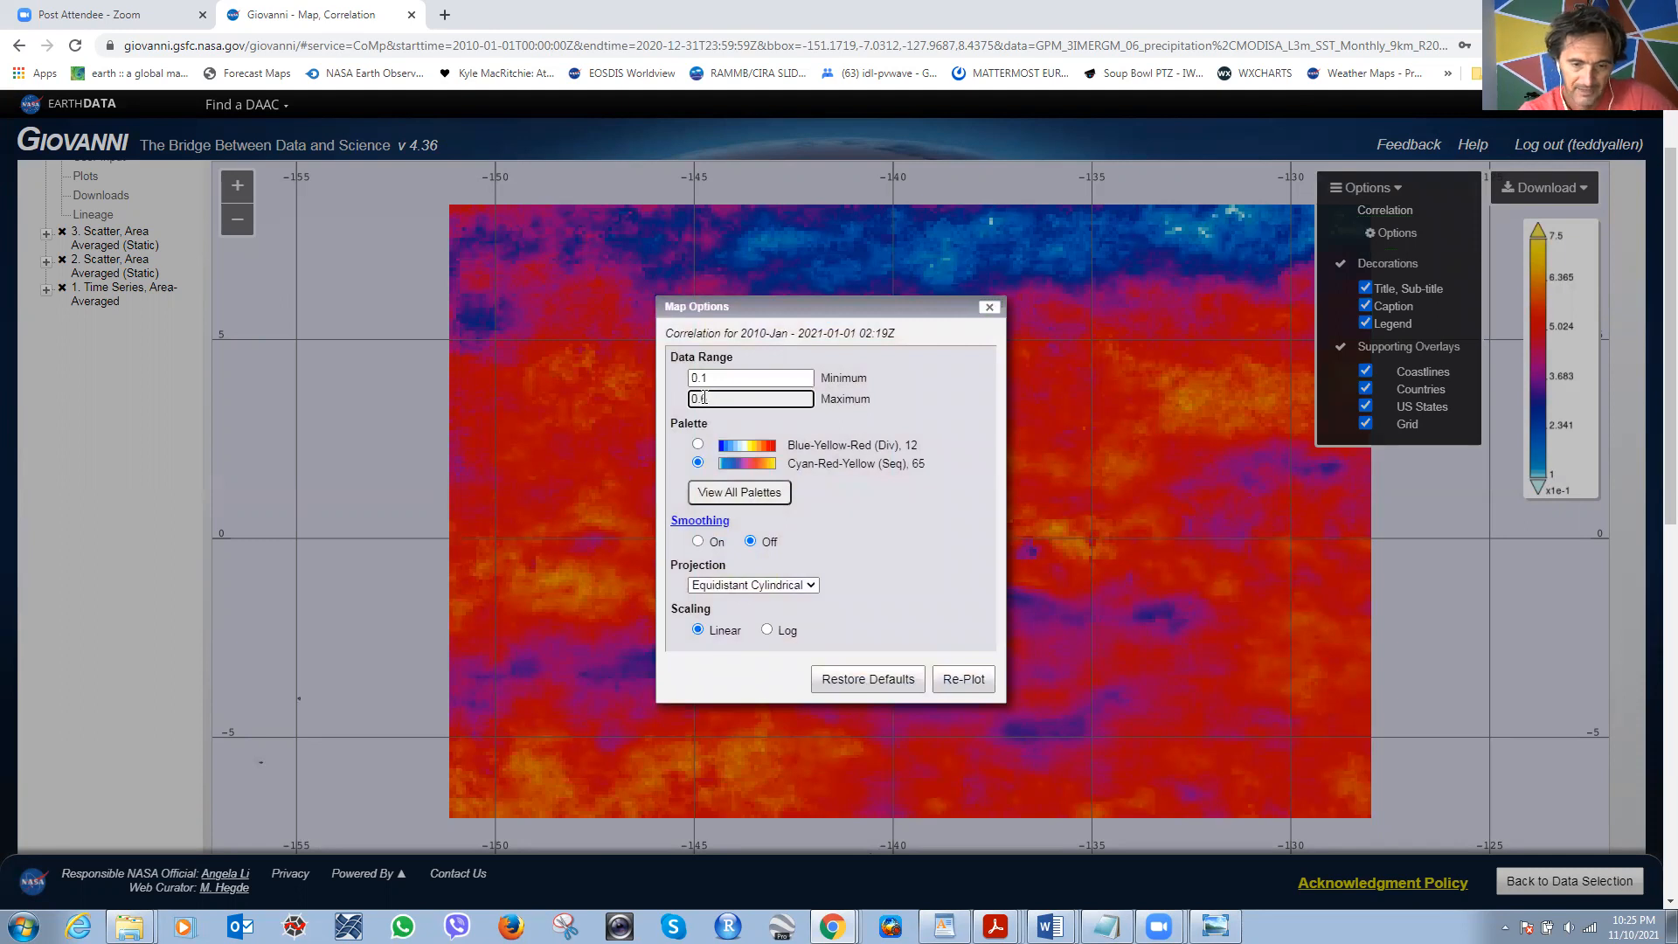
click(965, 680)
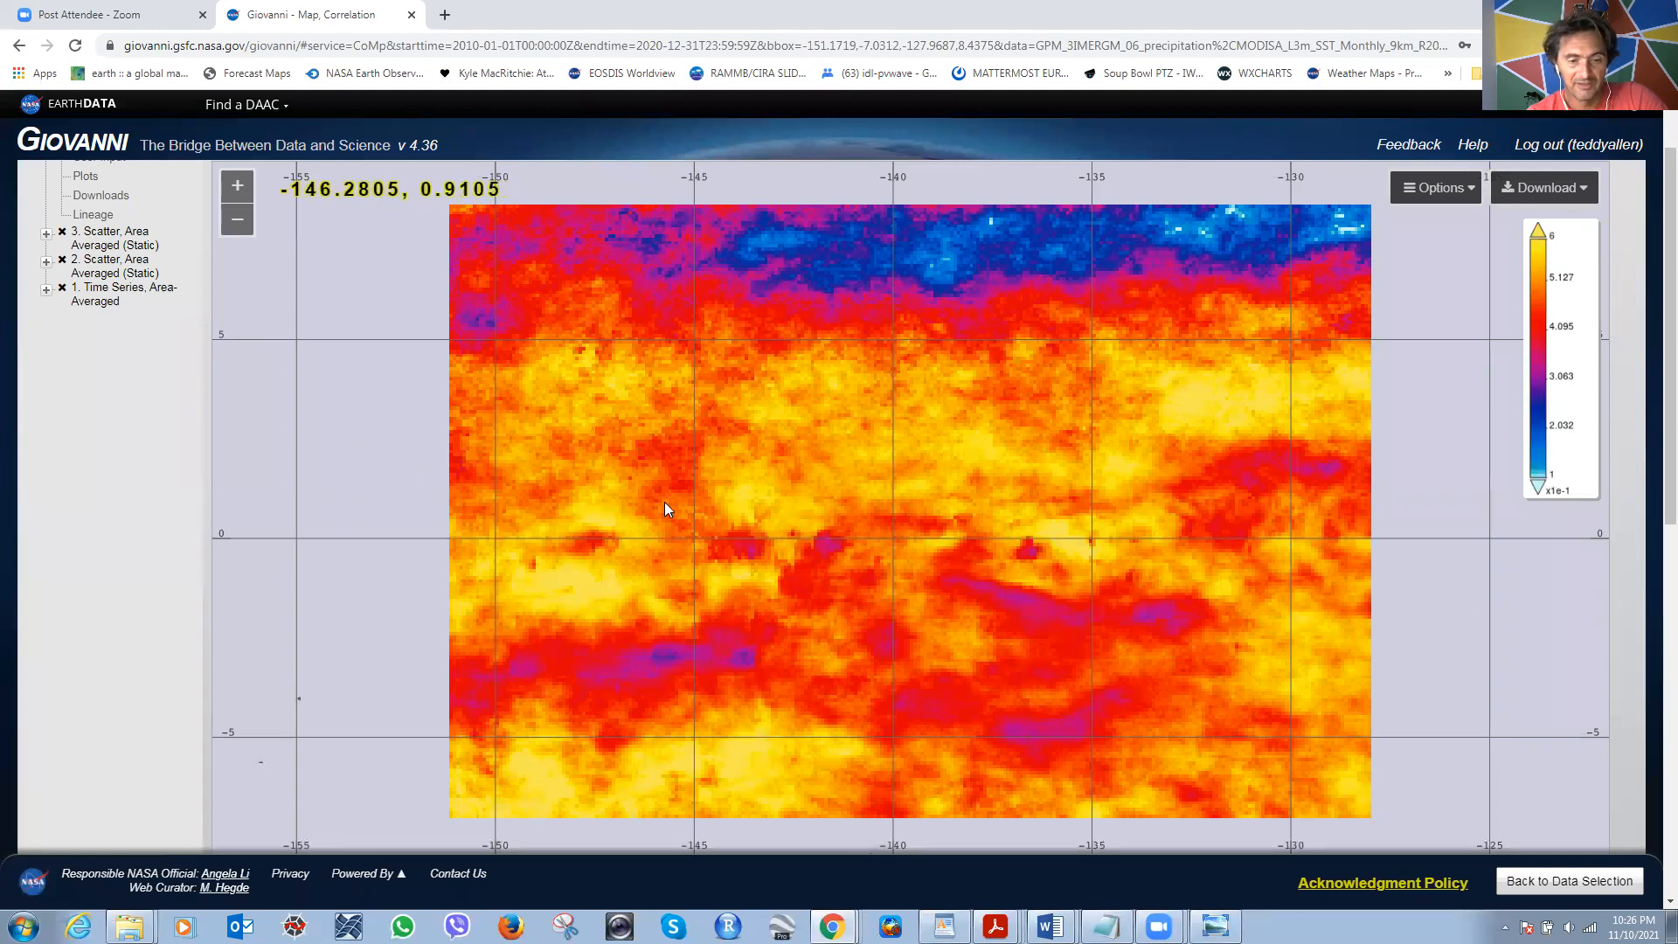
Examine the replotted correlation map, both in its wider Pacific setting relative to the Americas and in close-up detail.
scroll(80, 460, up, 1)
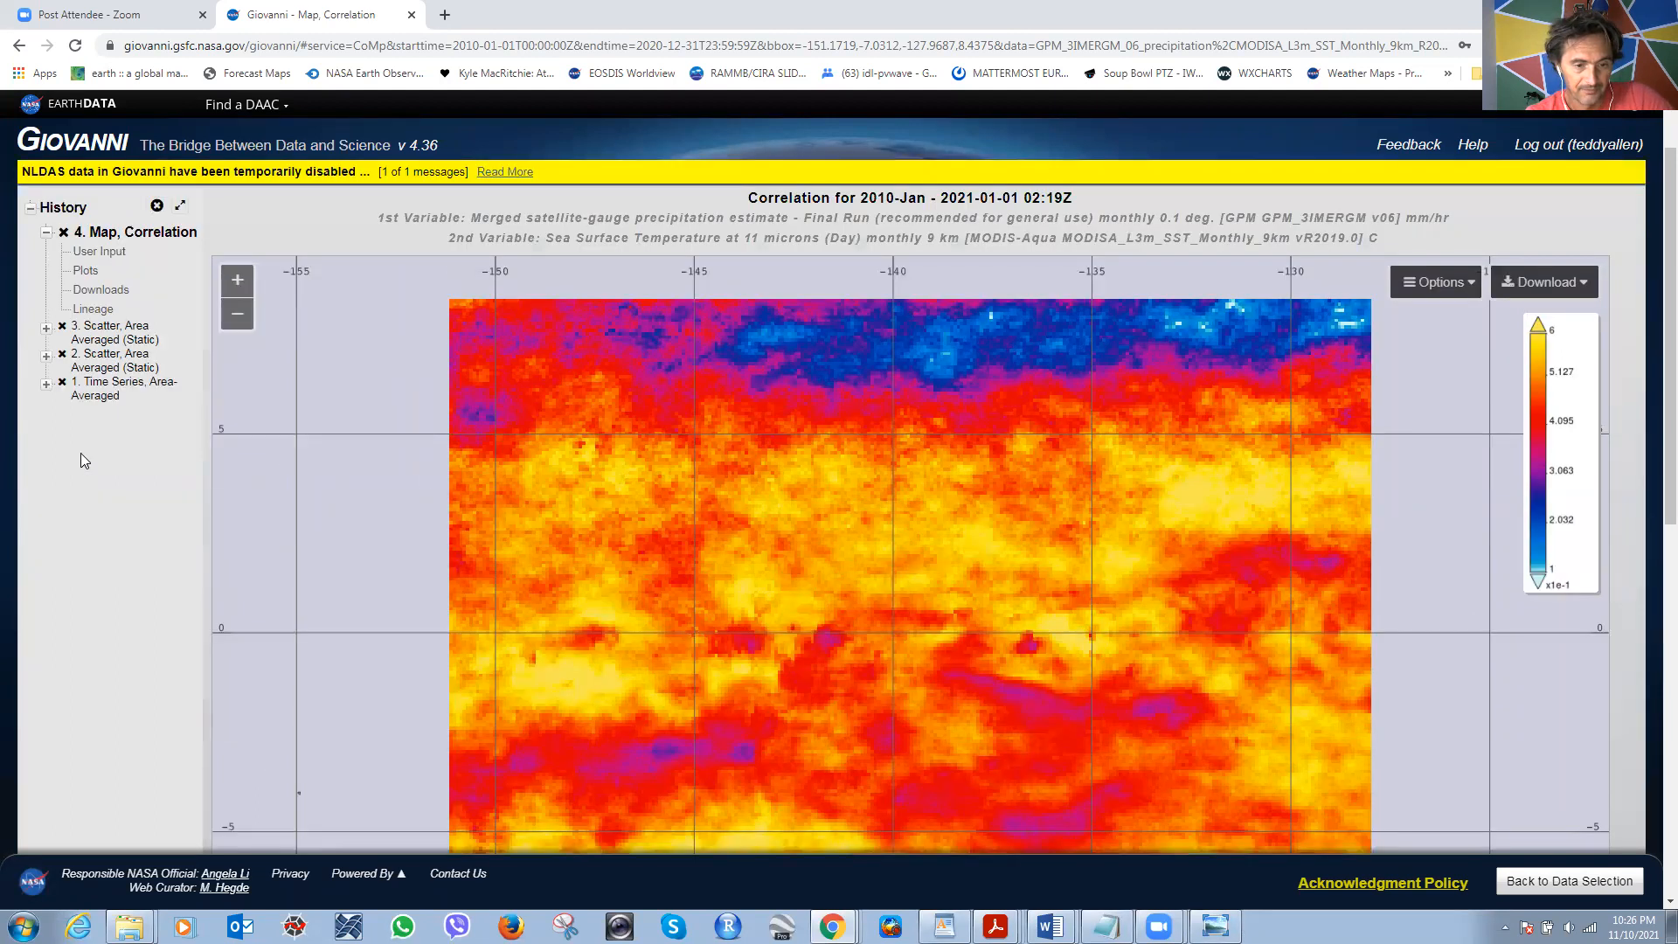
scroll(81, 453, down, 1)
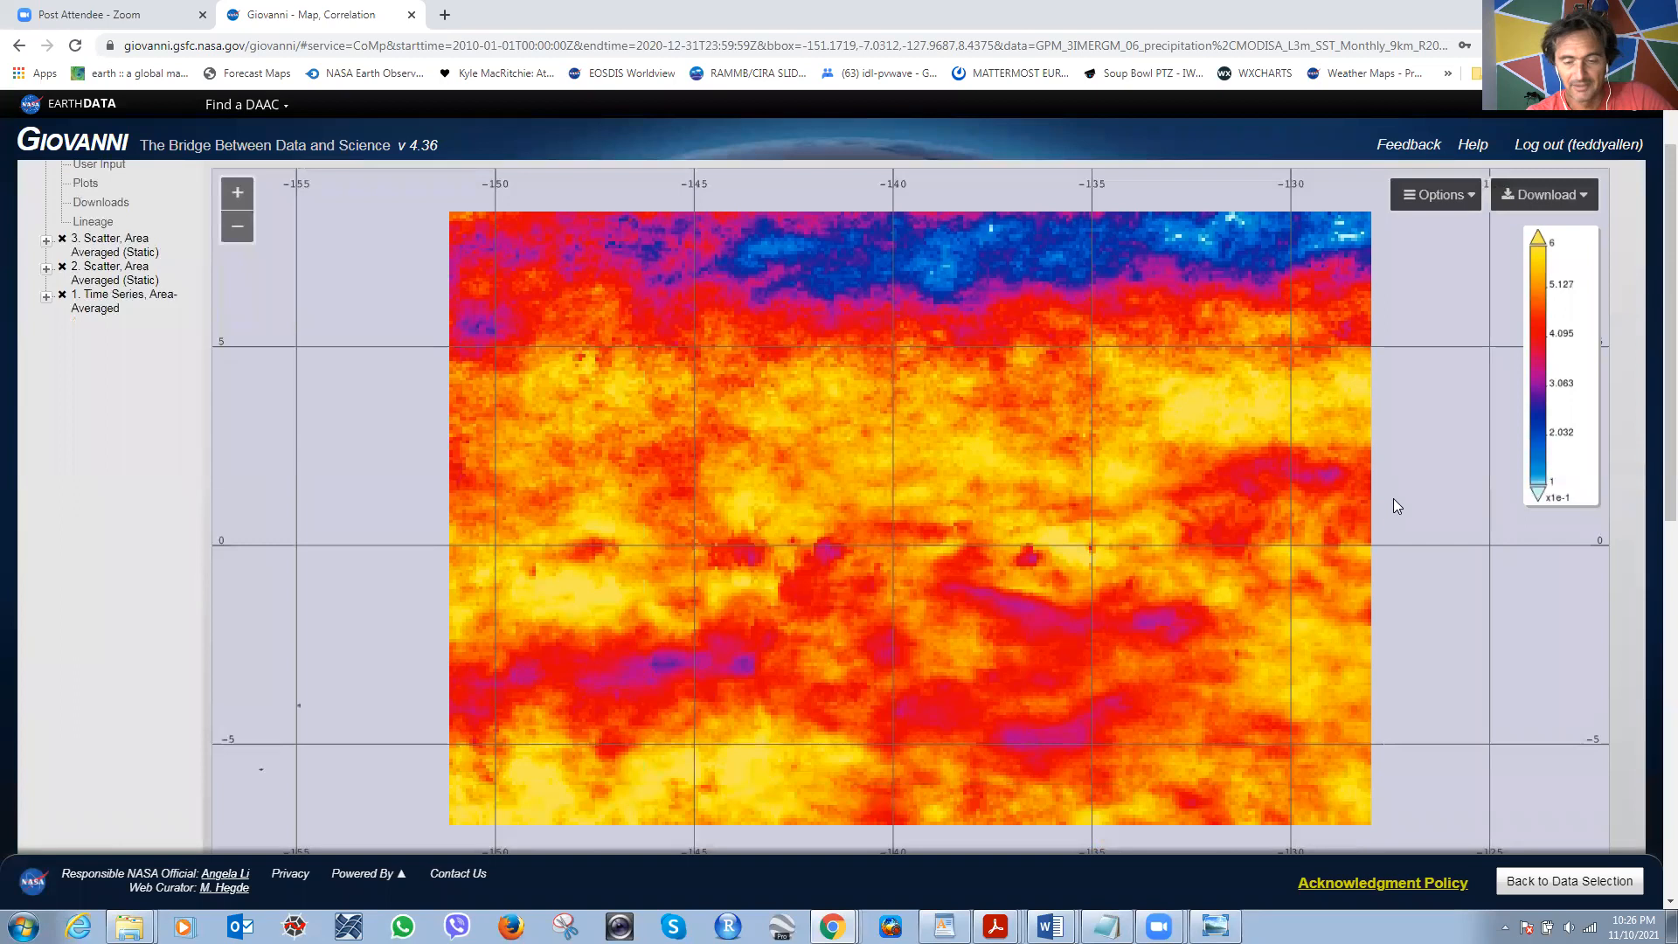
scroll(1445, 497, down, 1)
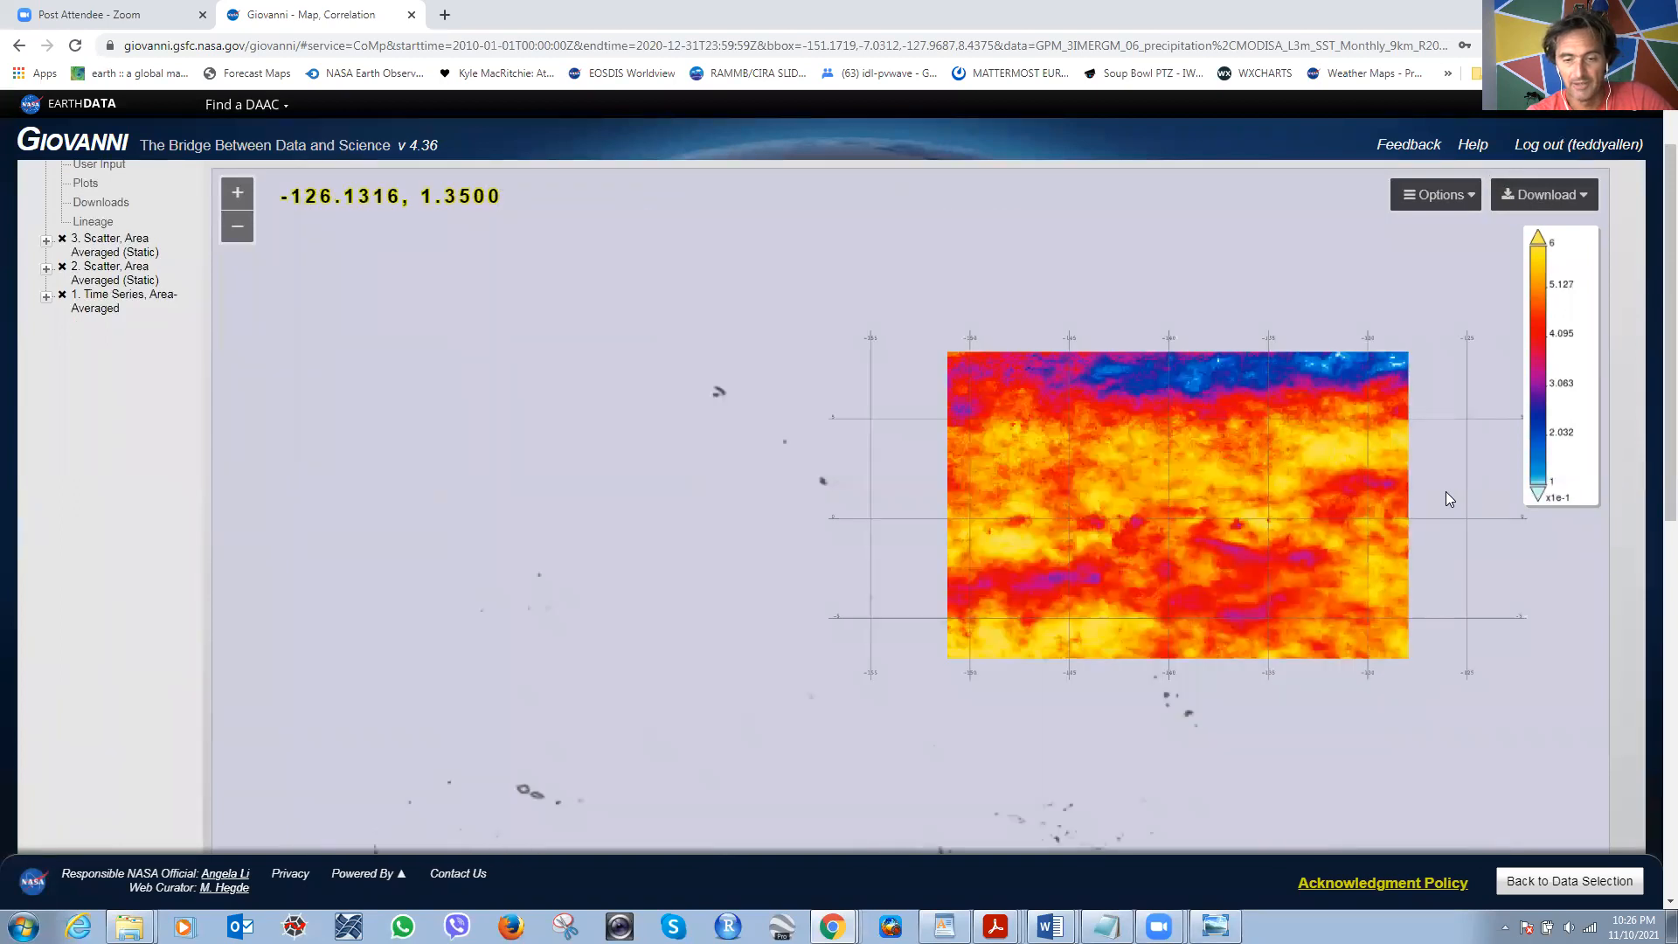
scroll(1447, 498, up, 1)
scroll(1447, 493, down, 2)
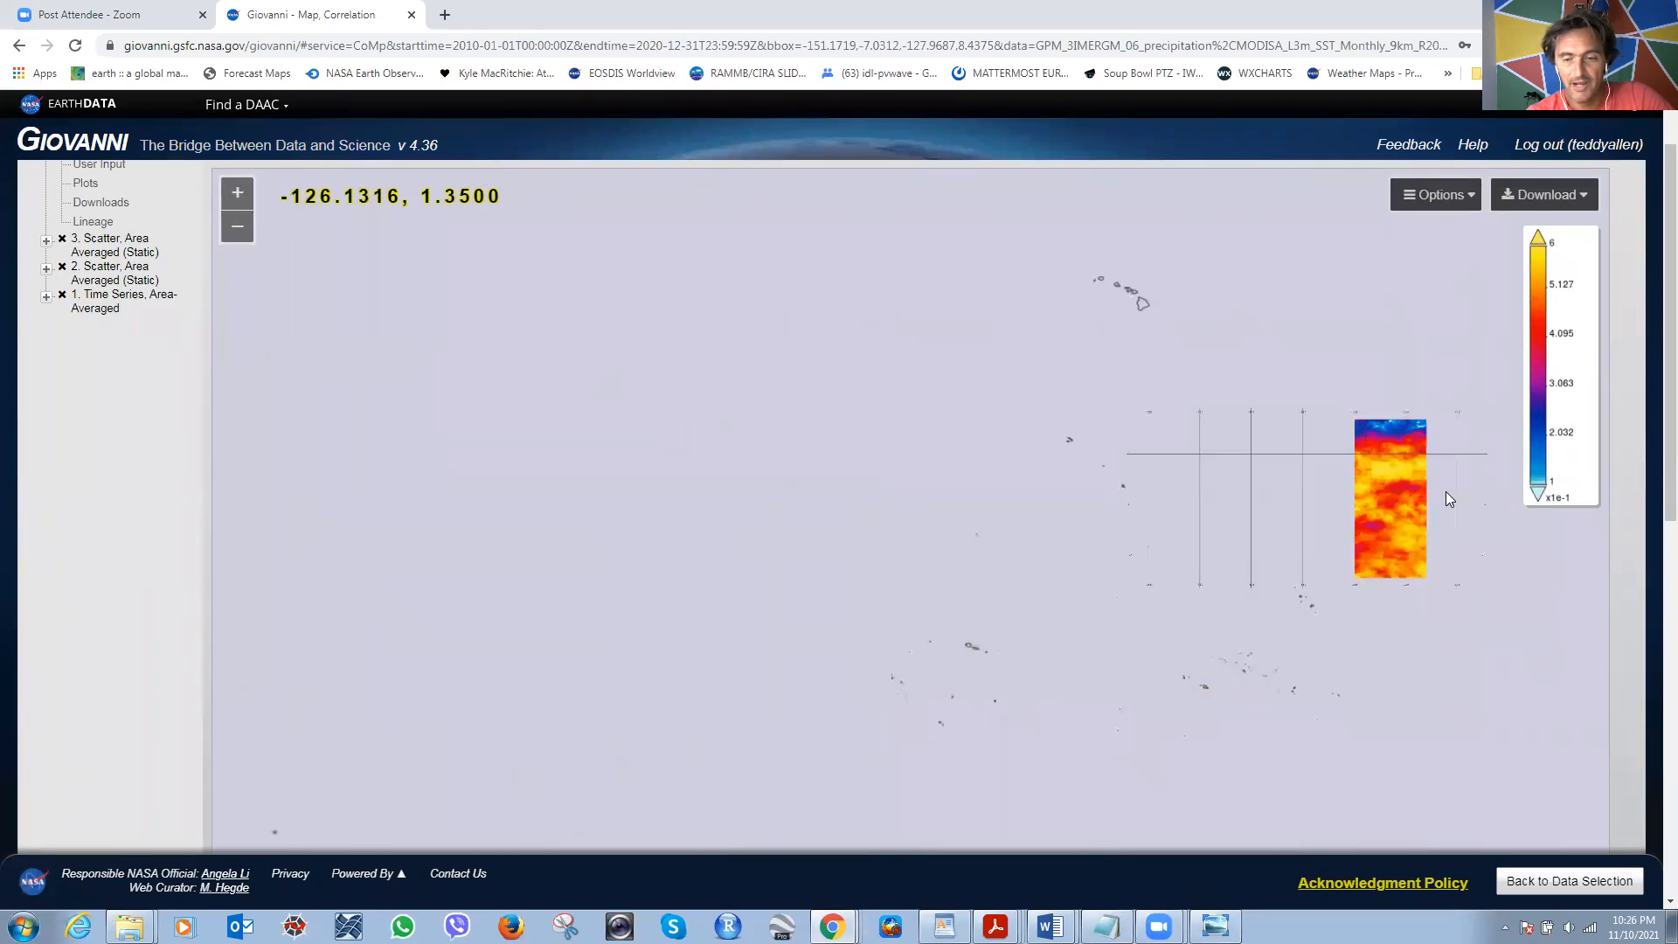
scroll(1446, 499, up, 3)
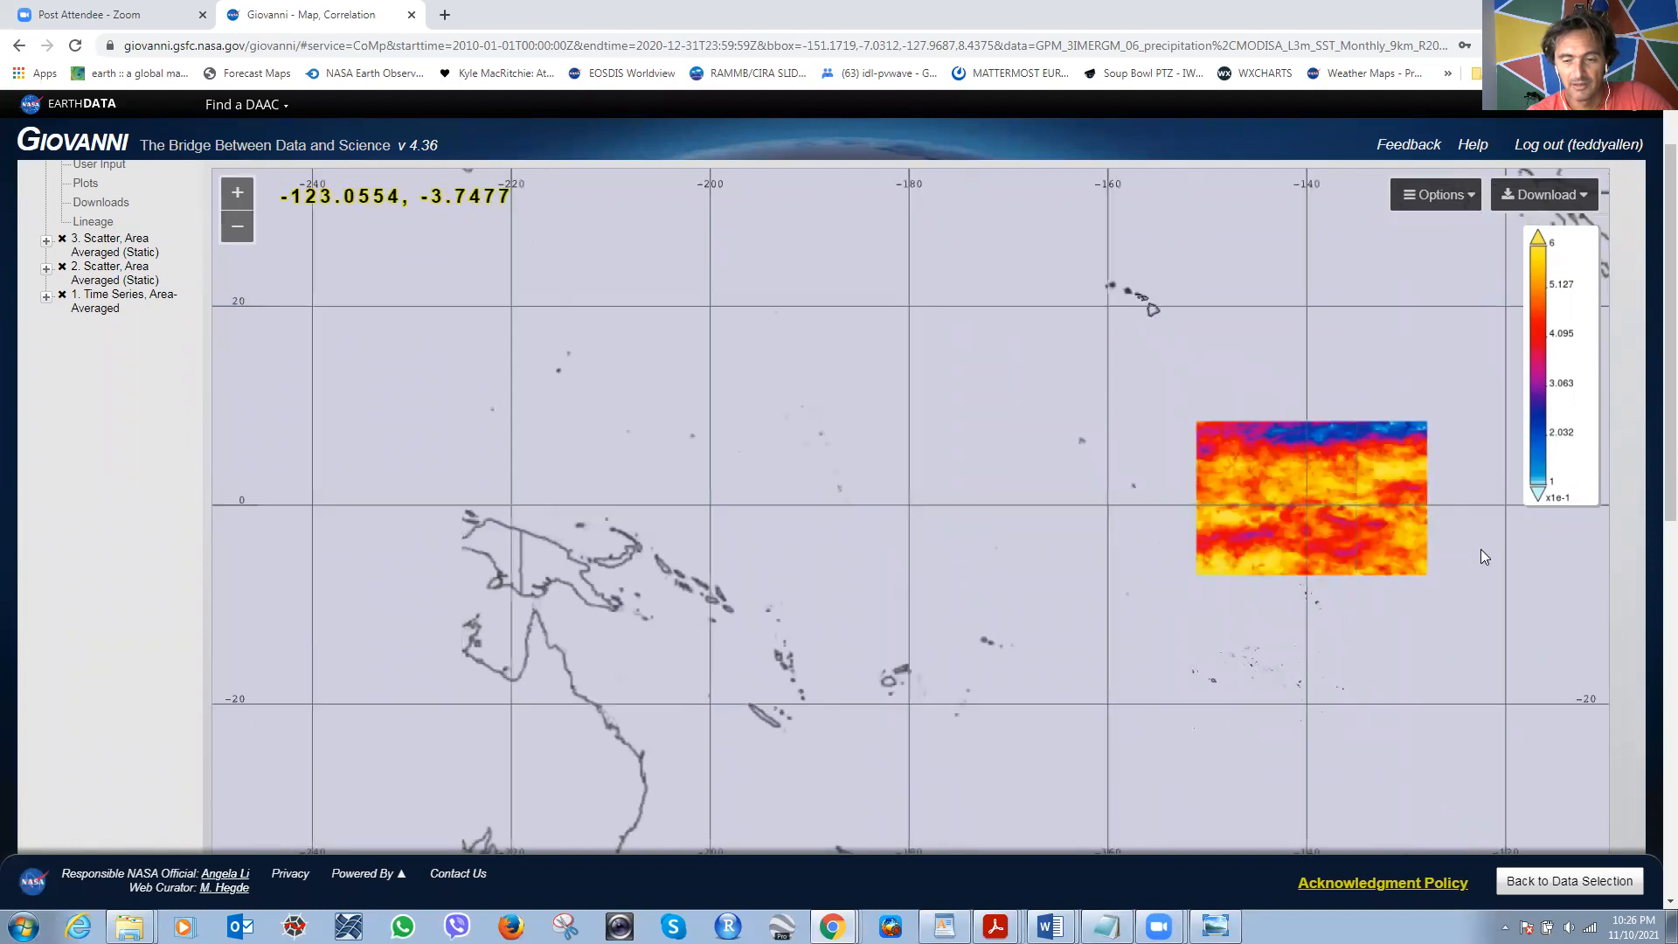
drag(1493, 560, 927, 658)
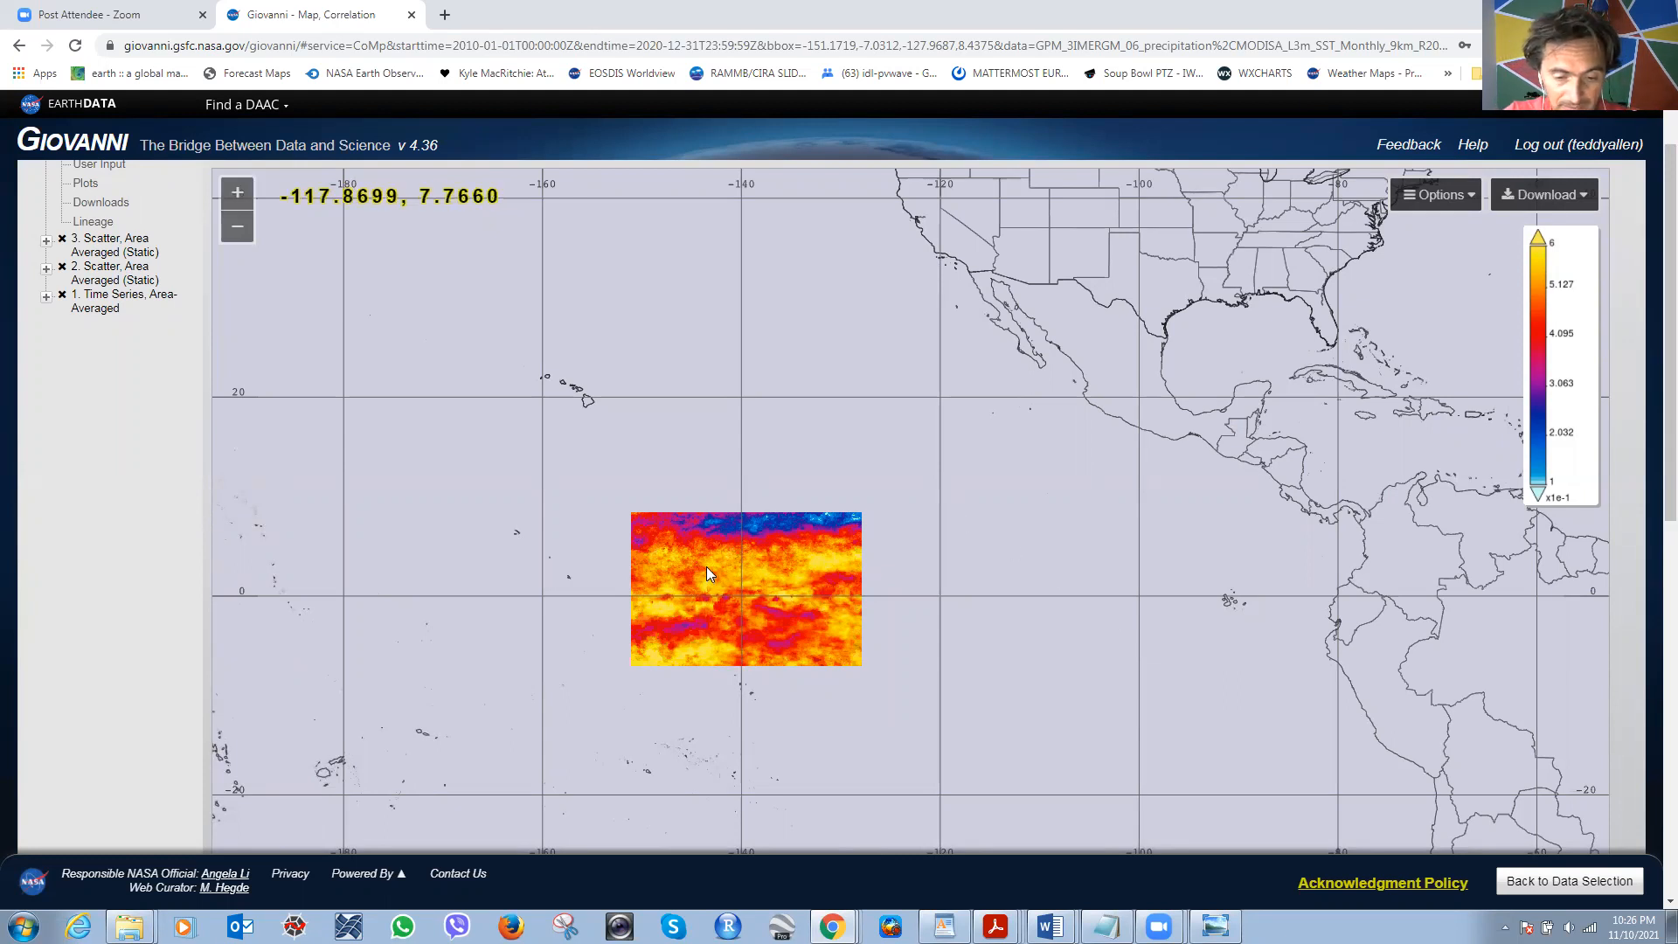
scroll(706, 566, up, 2)
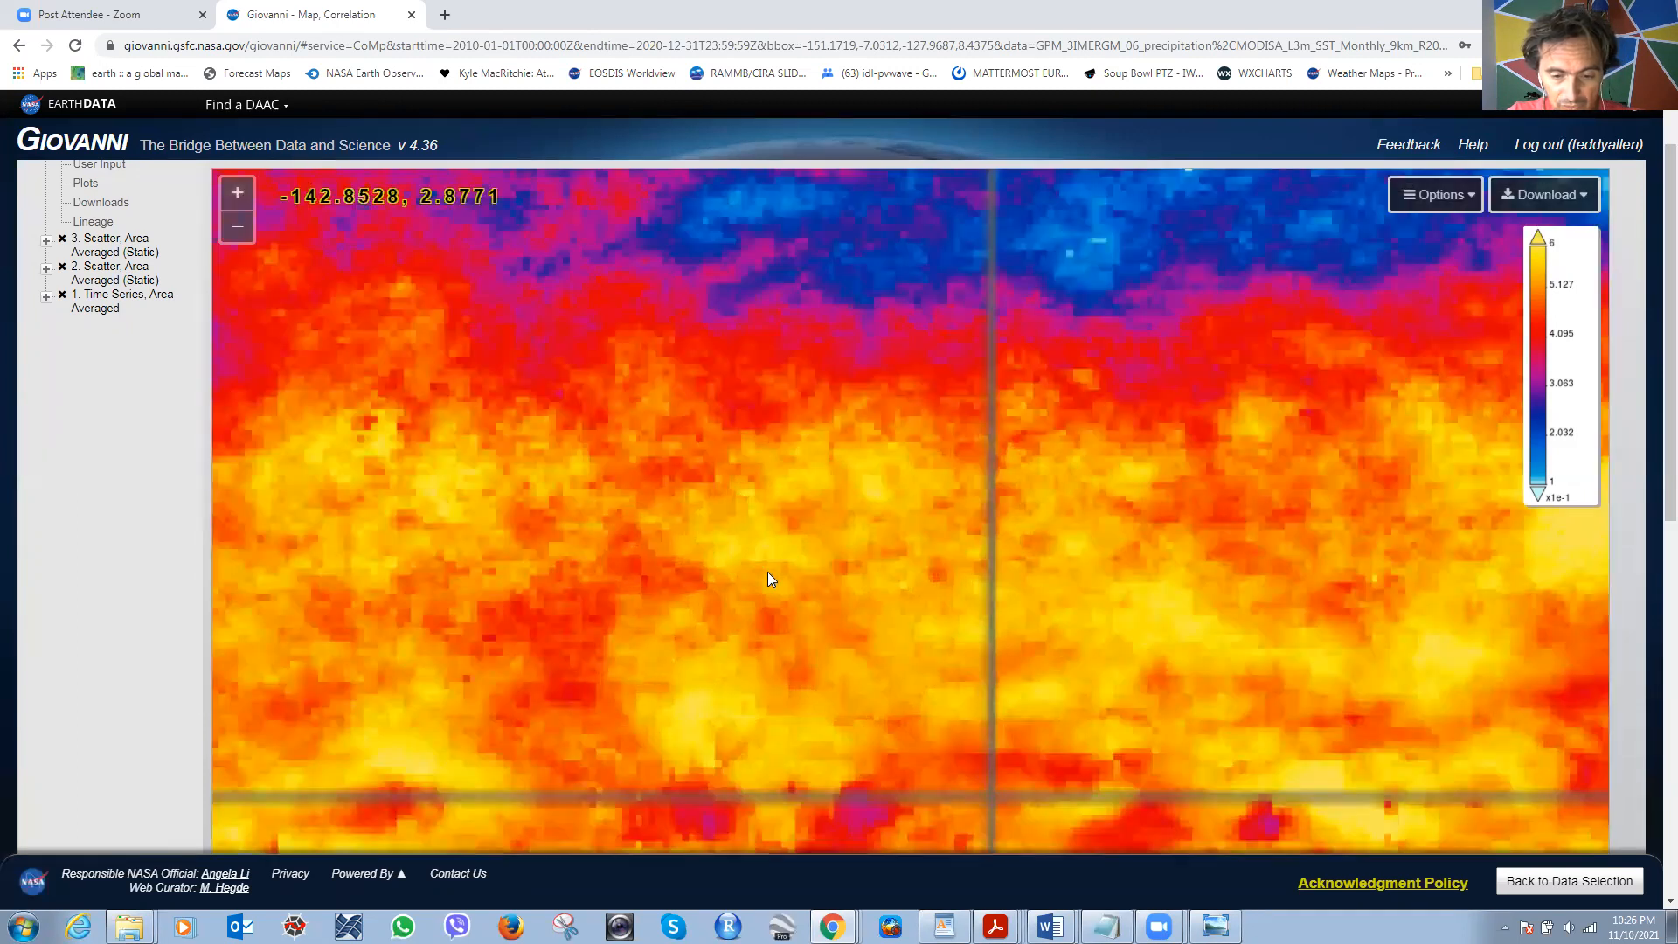
scroll(768, 571, down, 3)
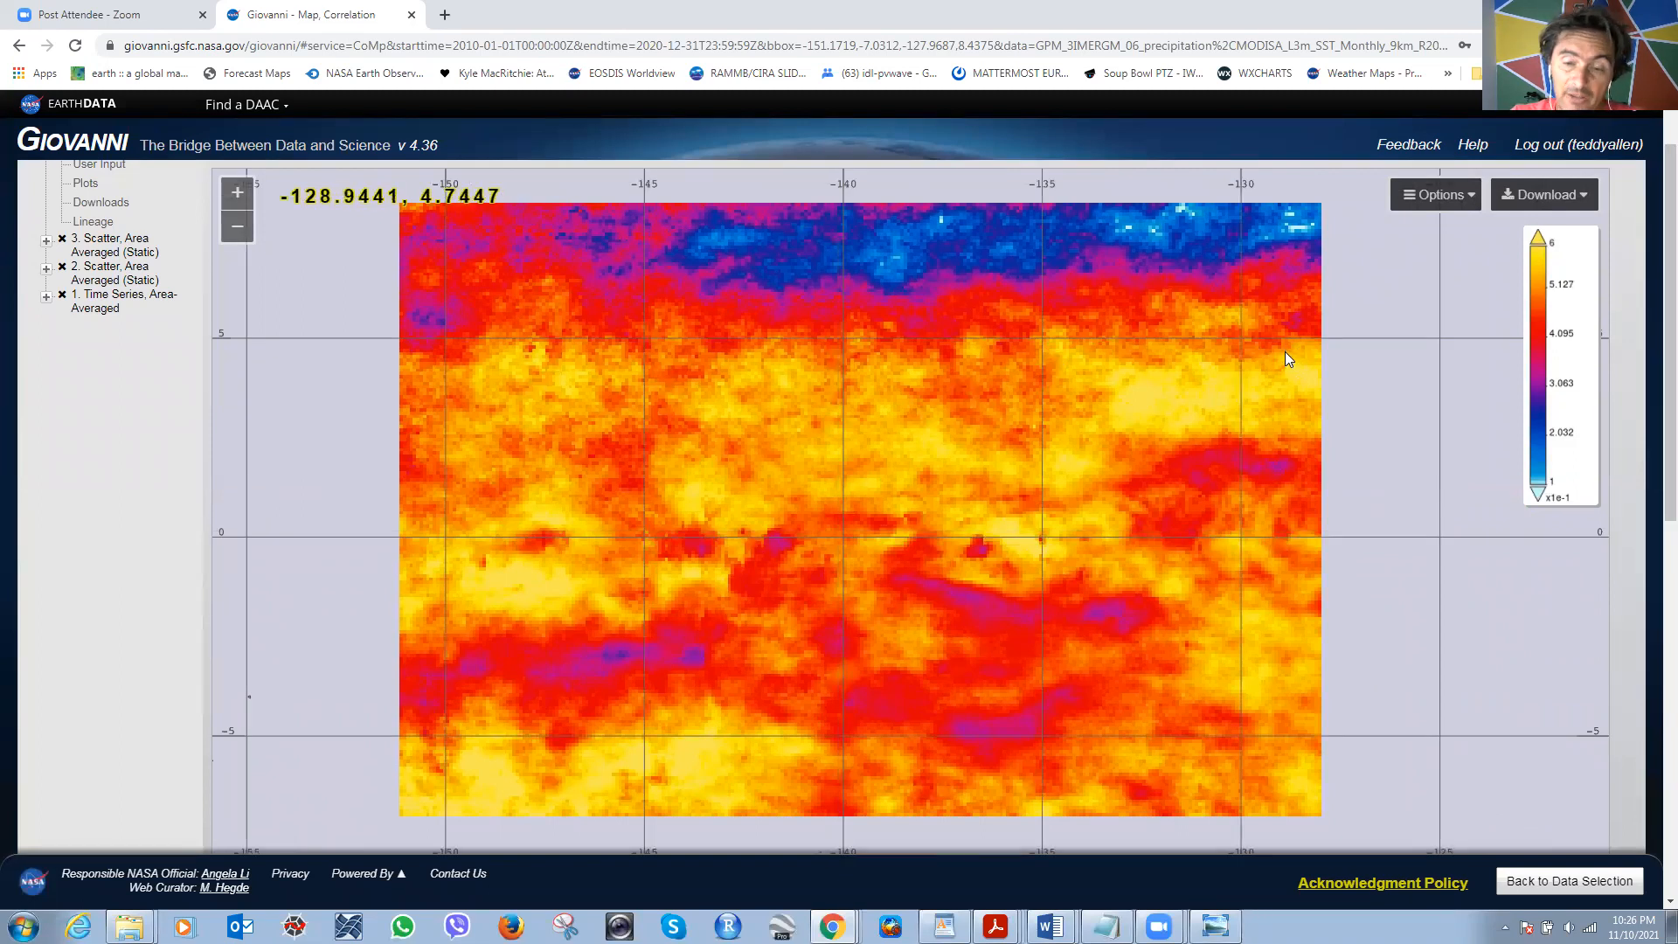
Download the correlation map as a PNG, view the saved image enlarged, and close it.
click(1547, 196)
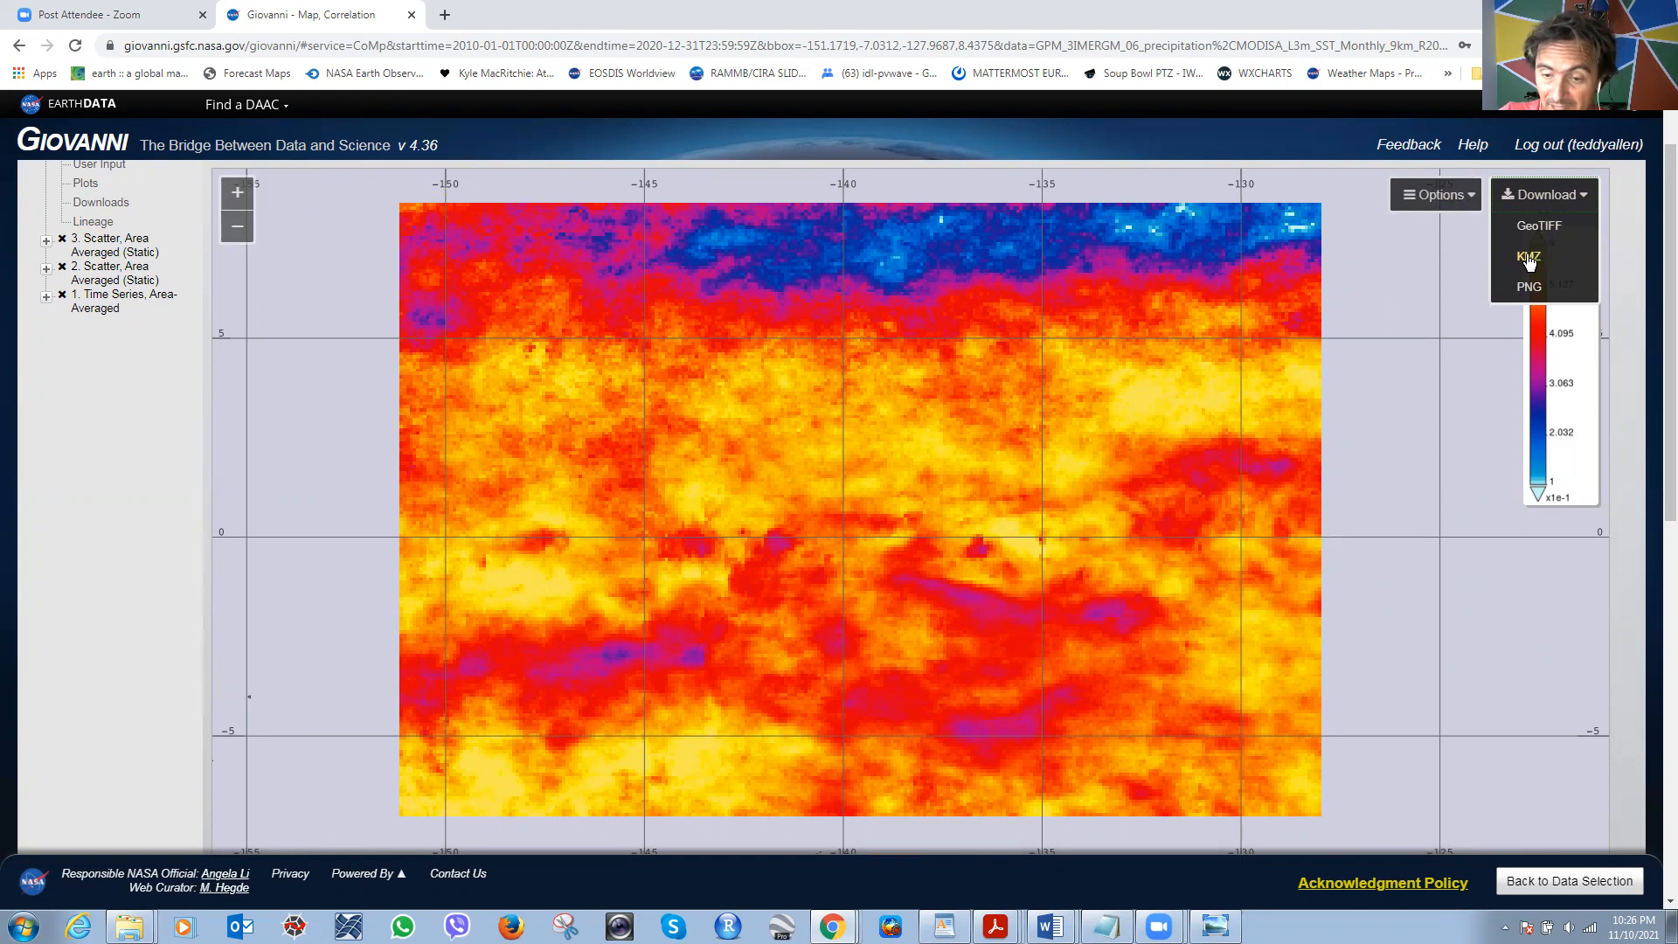
click(1530, 287)
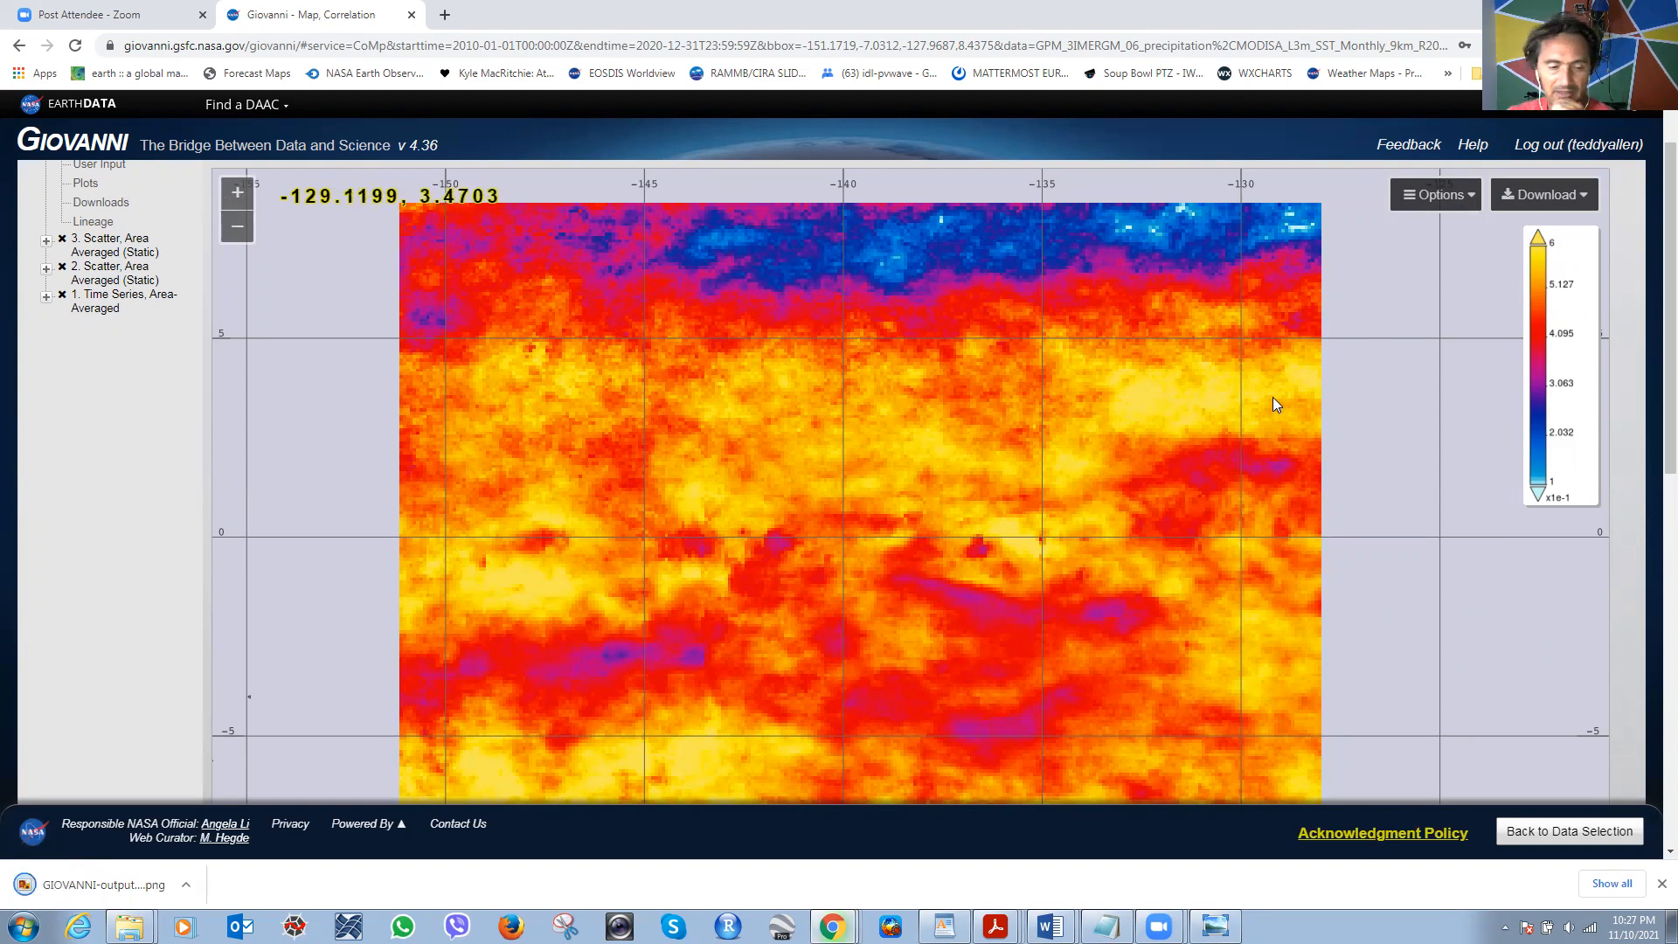
click(118, 888)
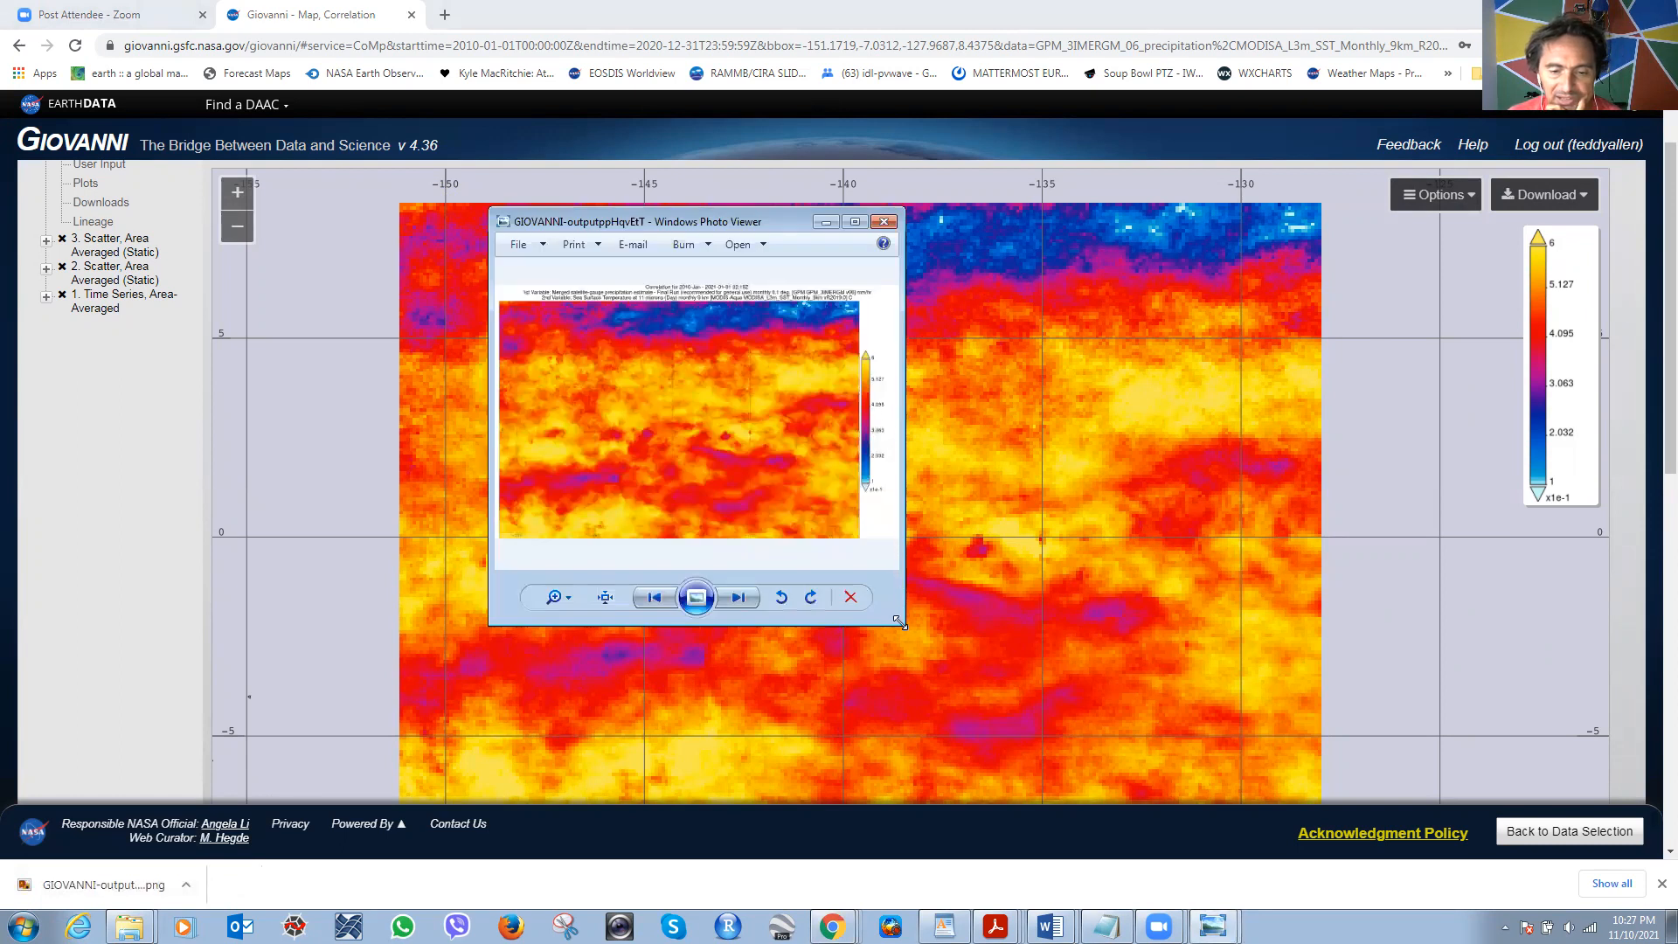
drag(899, 621, 1281, 762)
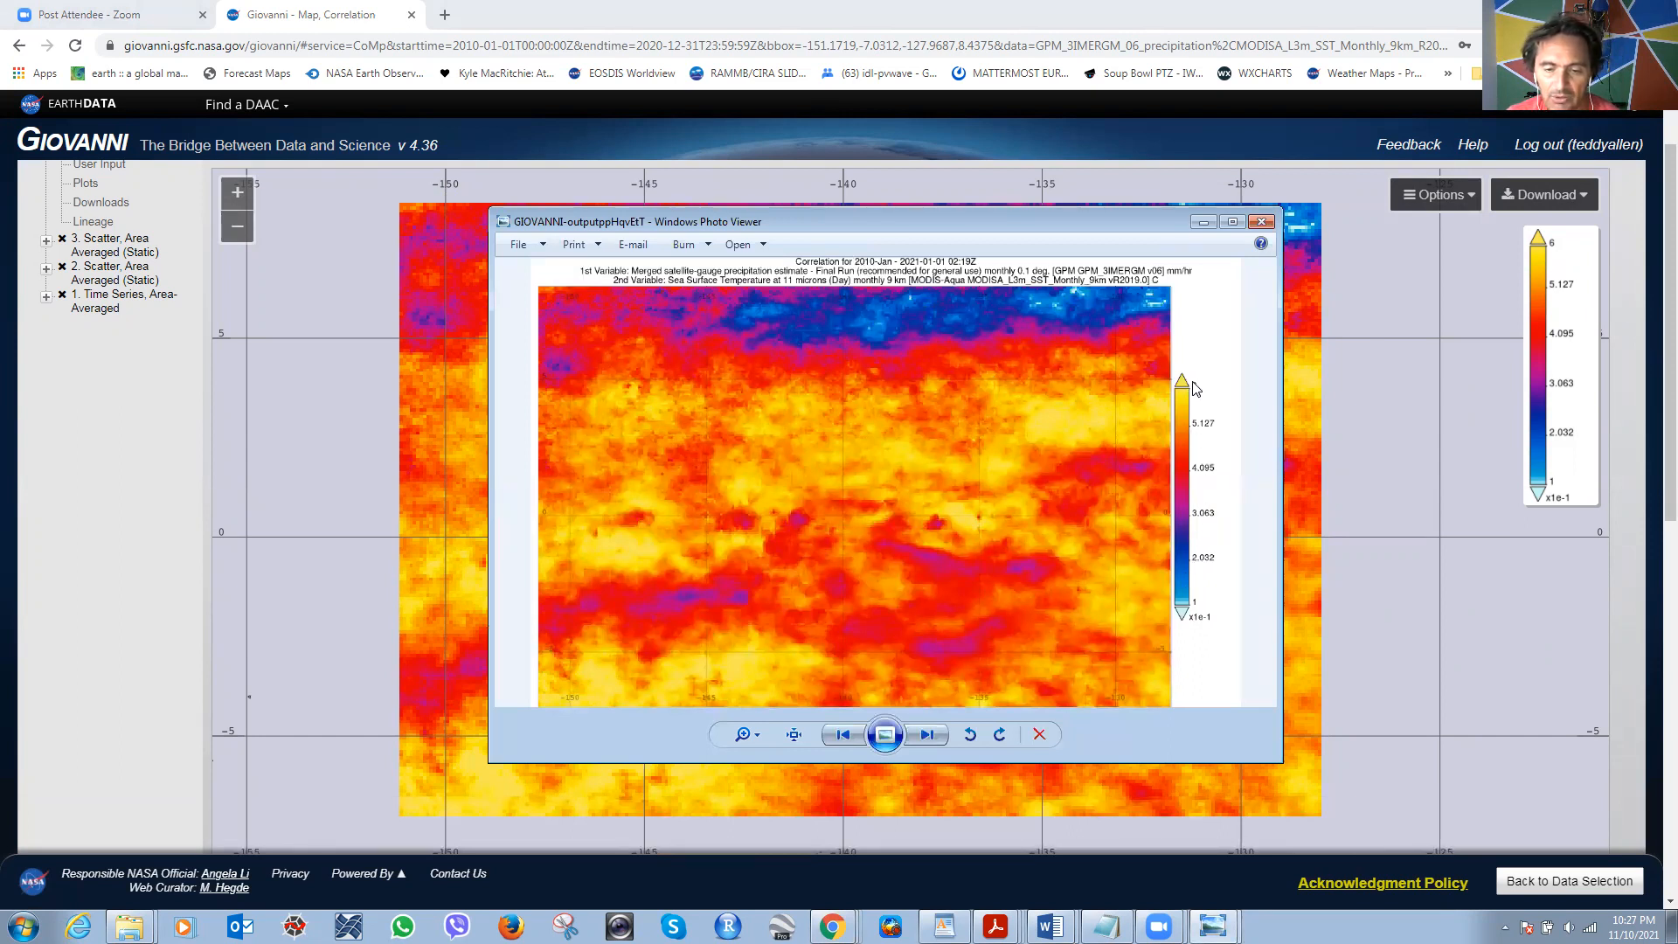
click(1260, 223)
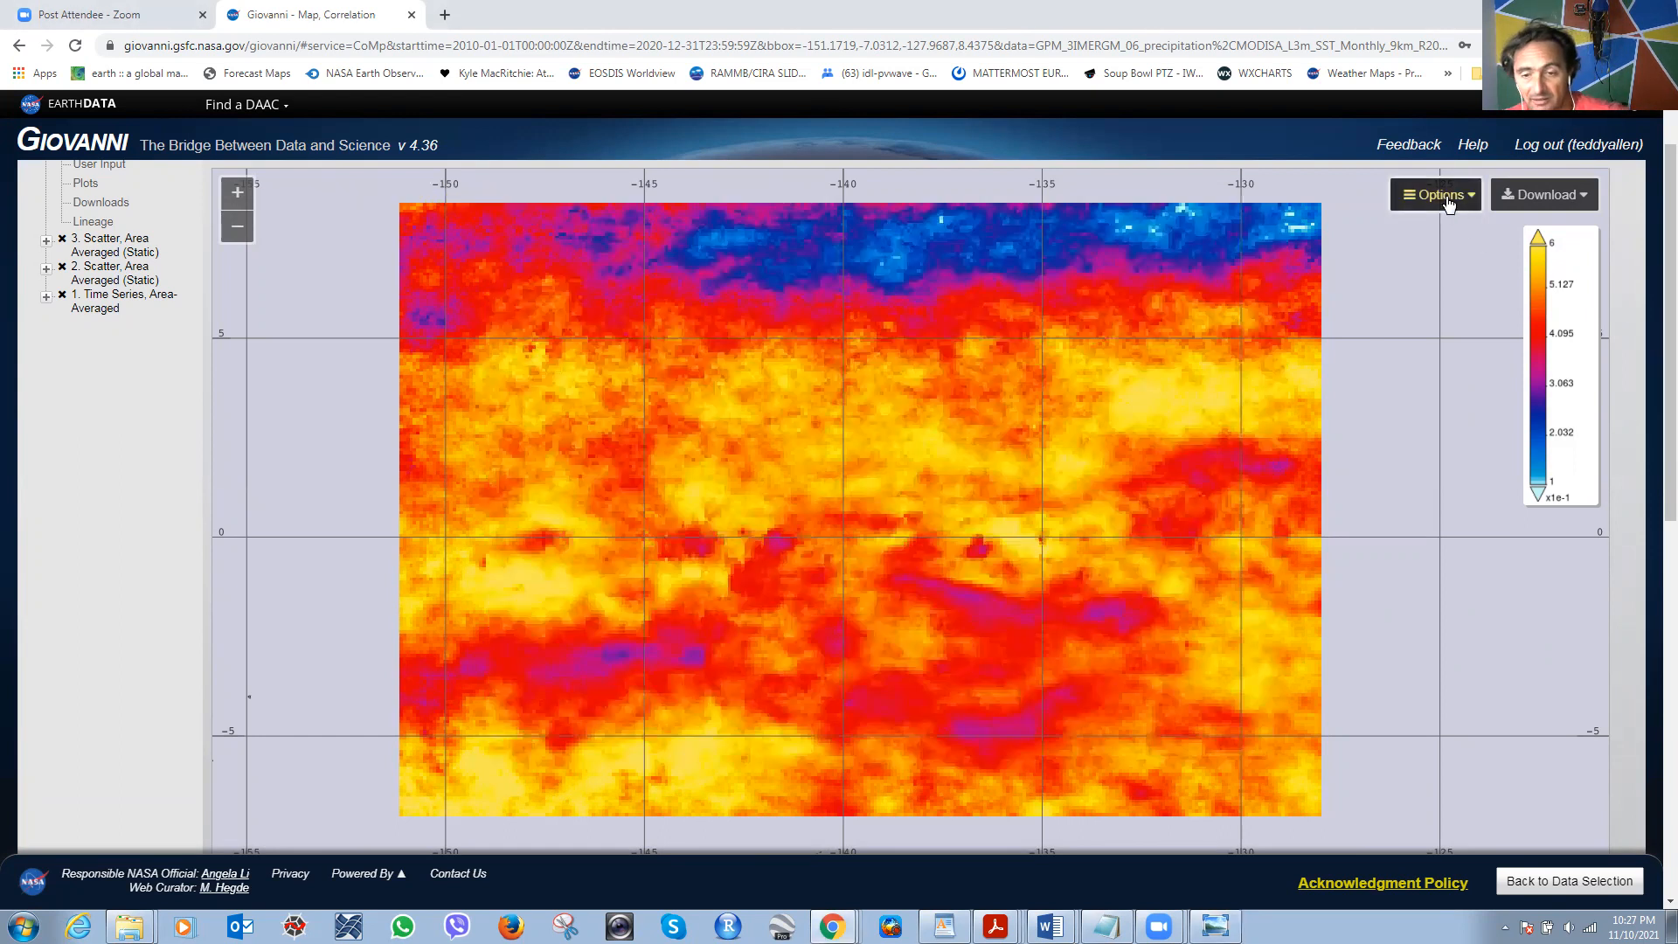
Download the correlation map as a KMZ file and open it in Google Earth Pro, dismissing the start-up tips.
click(1448, 199)
click(1556, 201)
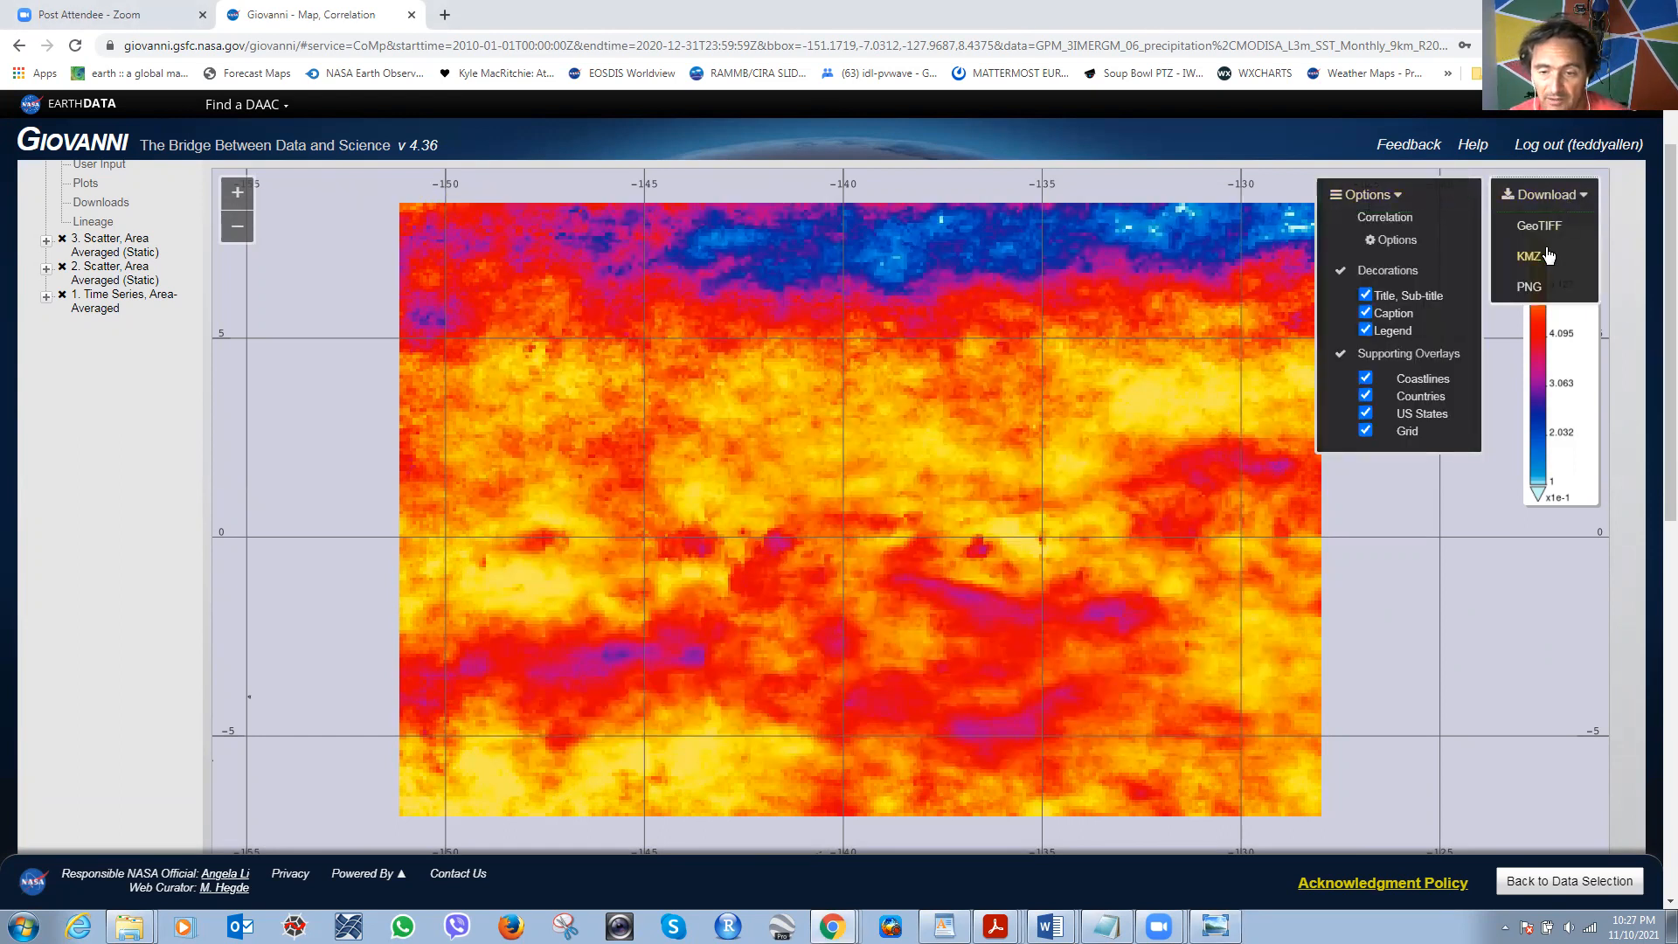
click(1389, 527)
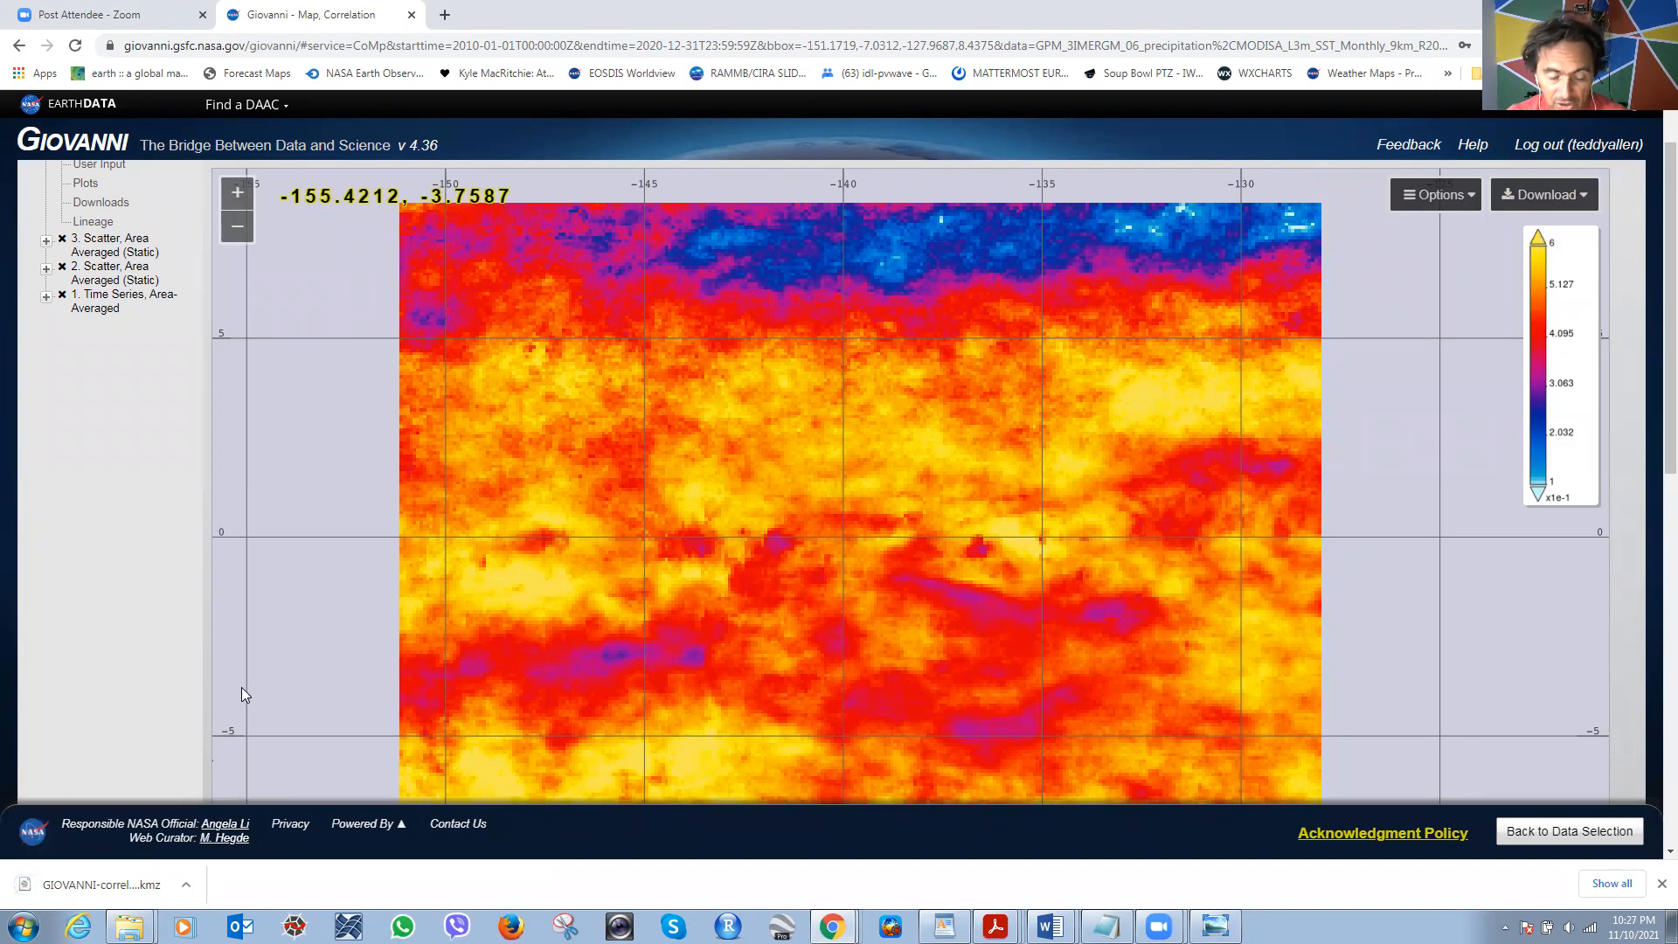
click(103, 885)
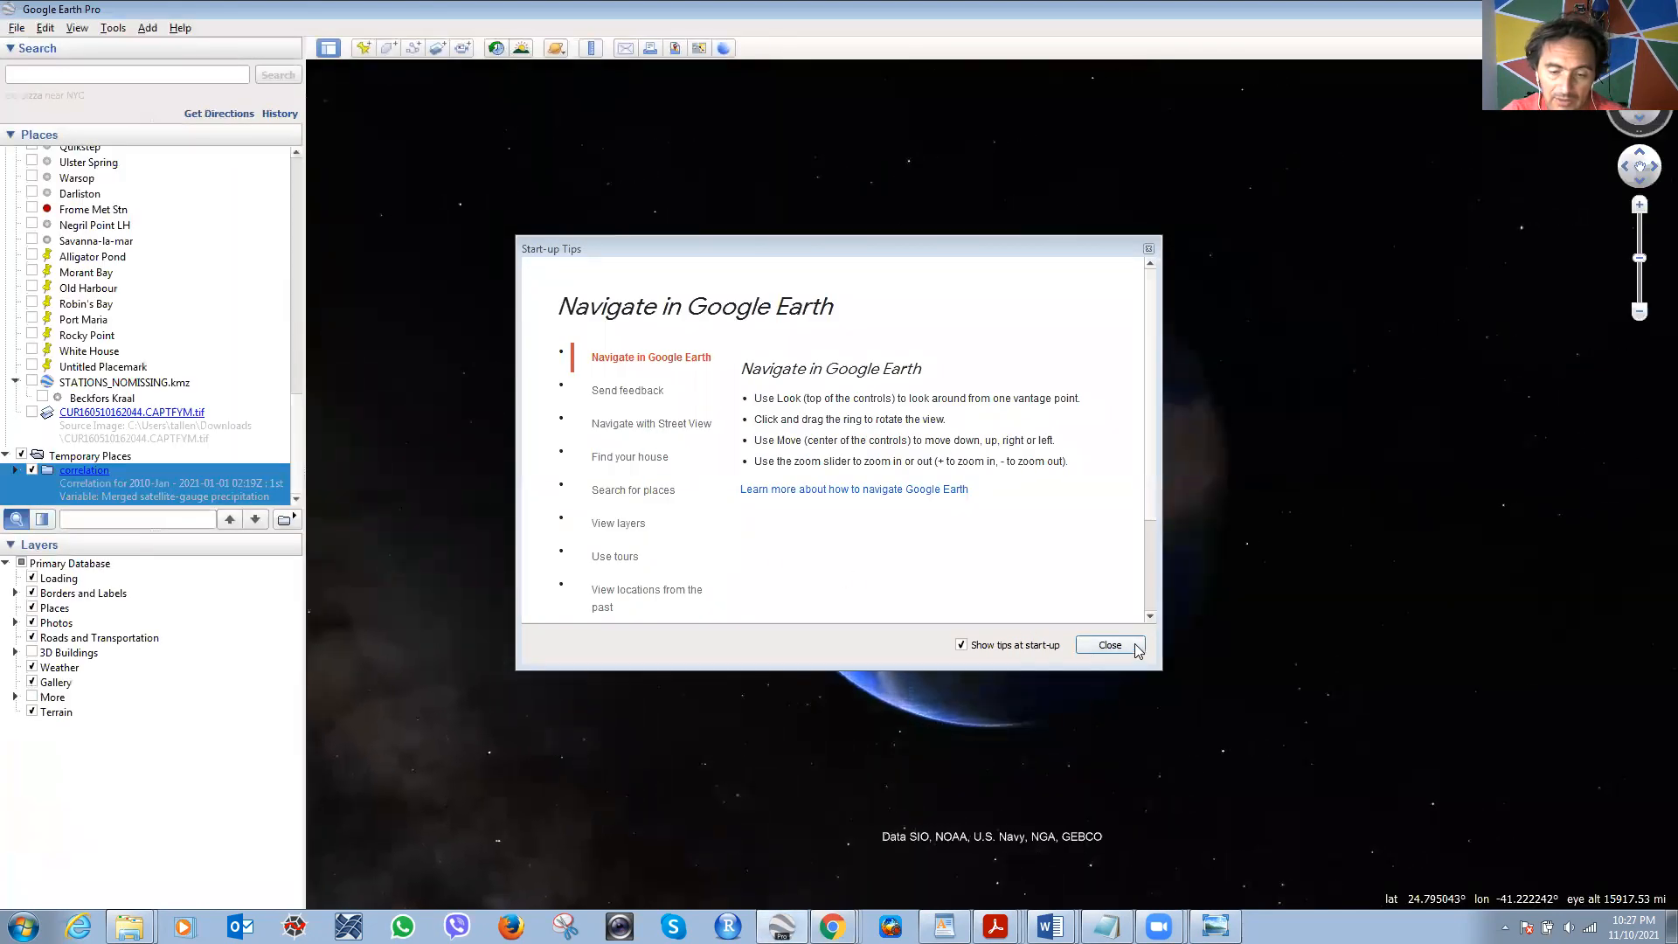
click(1103, 648)
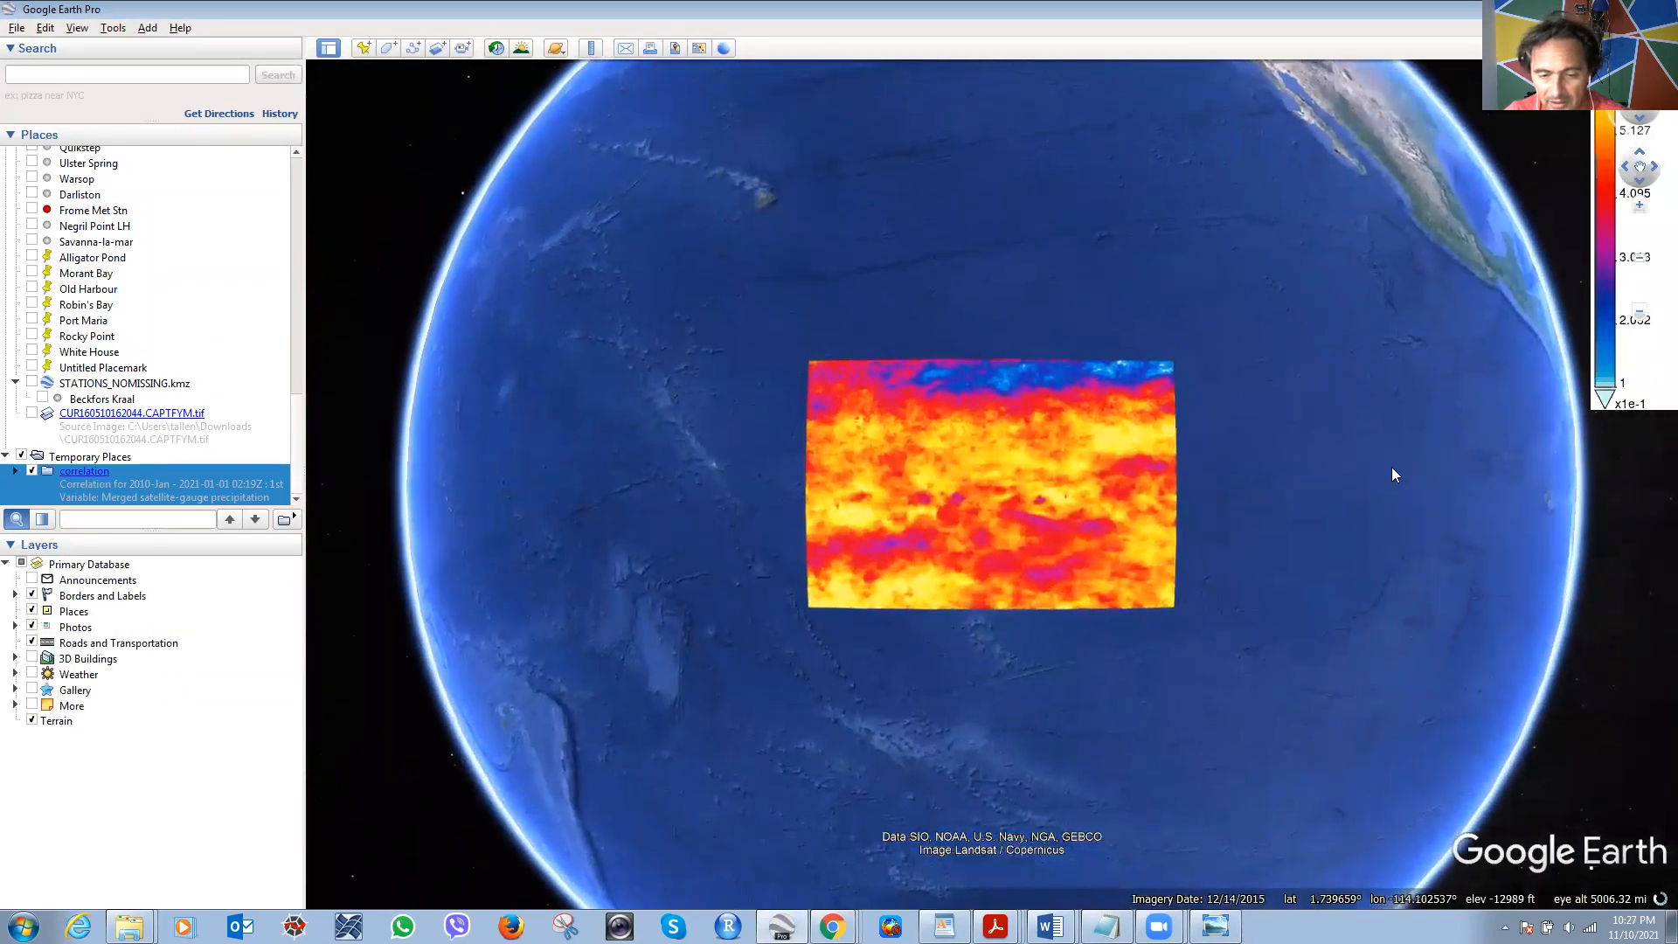
Inspect the correlation overlay's location on the globe relative to the continents, and return to the Giovanni results in the browser.
drag(1379, 468, 1003, 592)
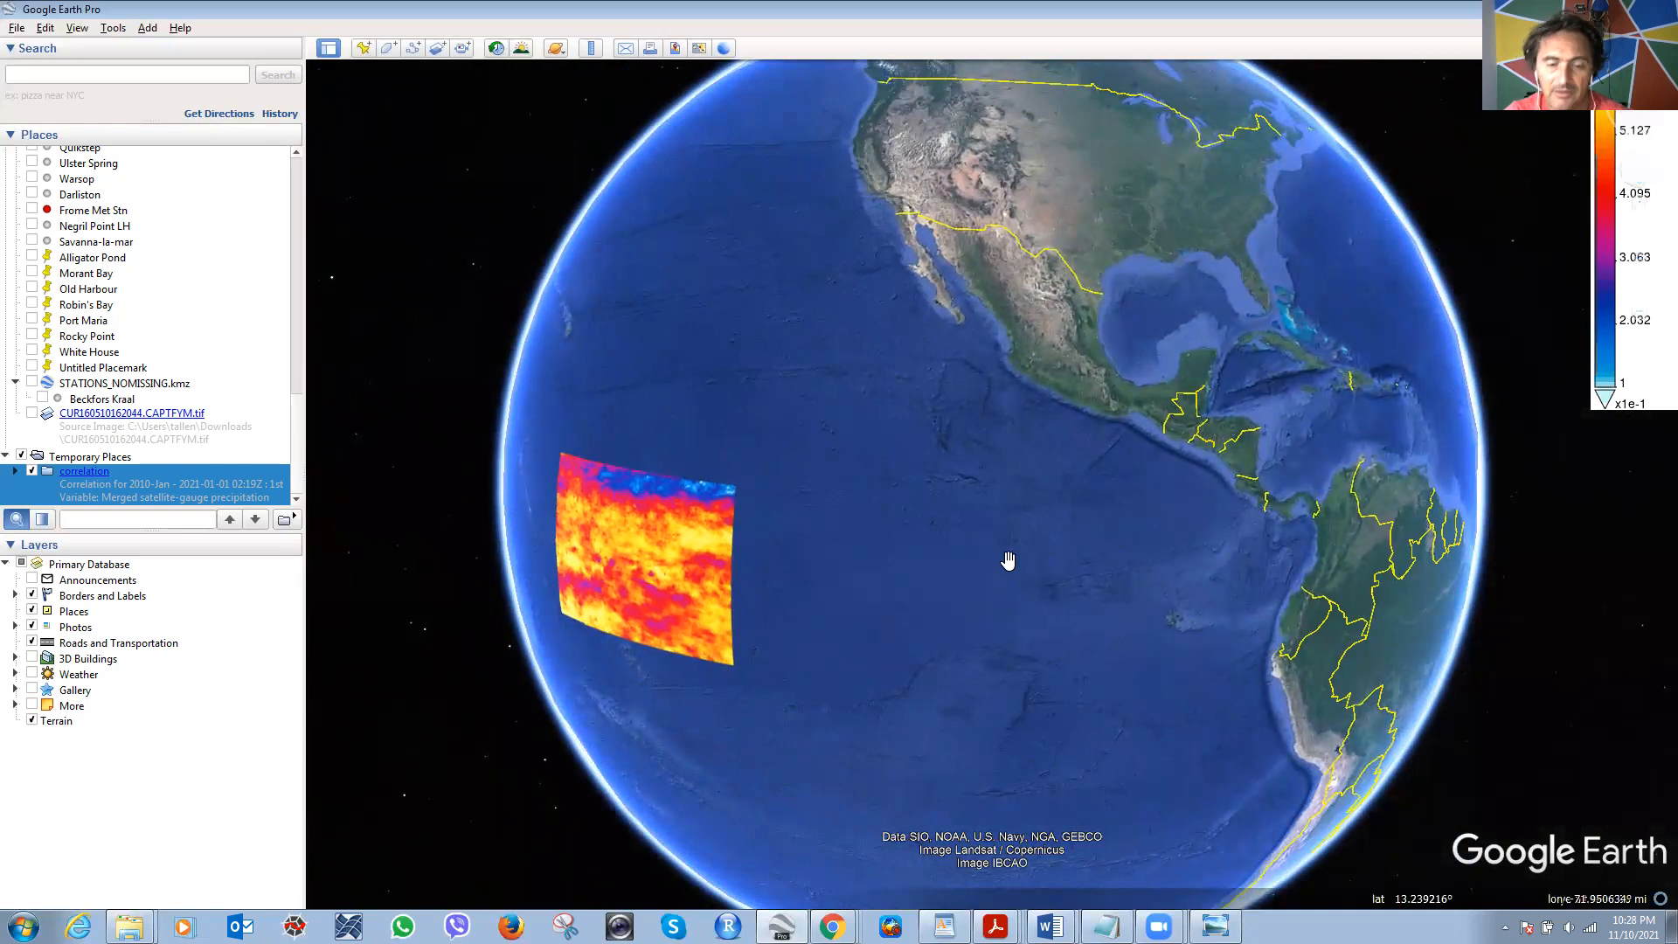
drag(1006, 624, 993, 464)
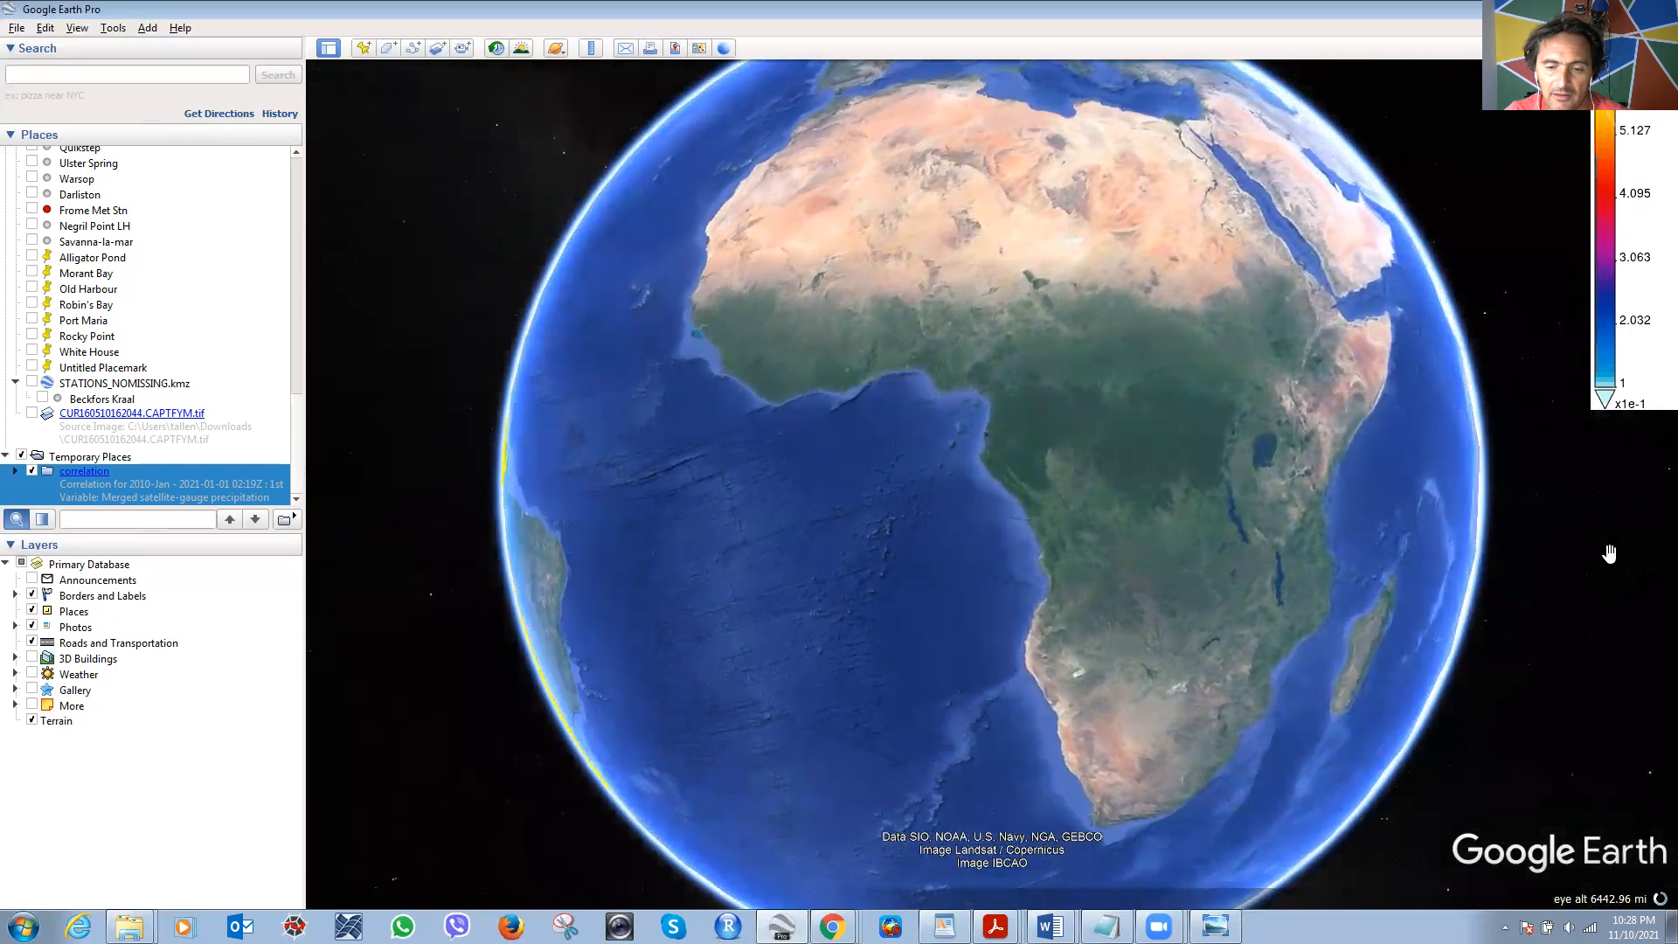
drag(1464, 496, 940, 528)
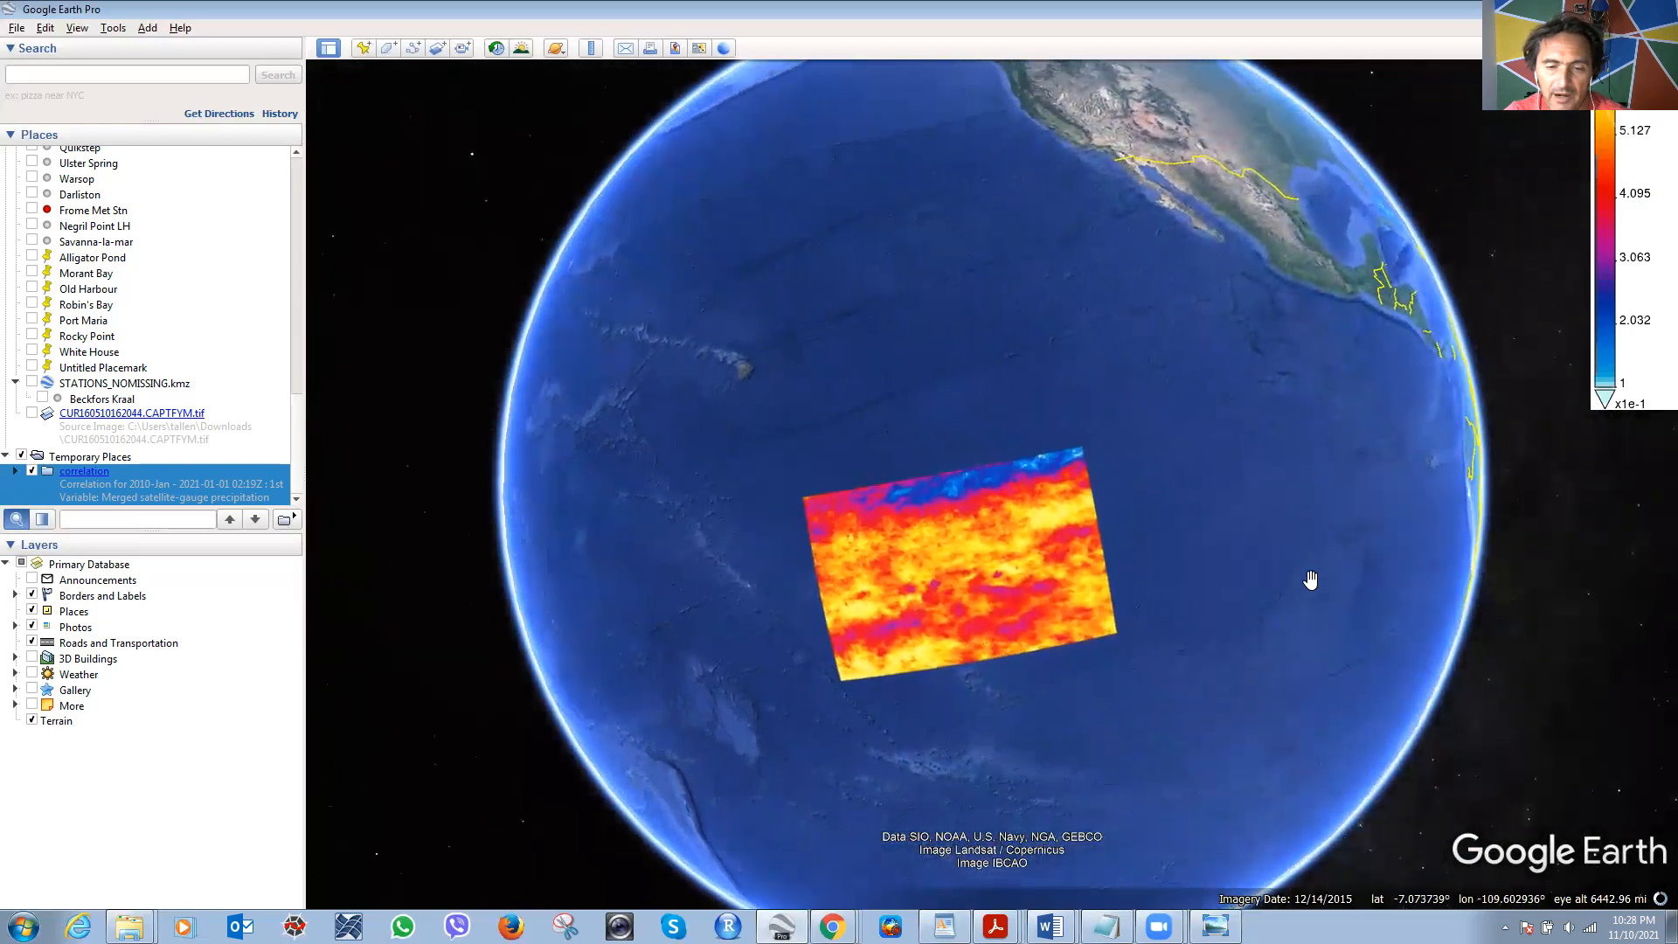
mouse_move(1640, 166)
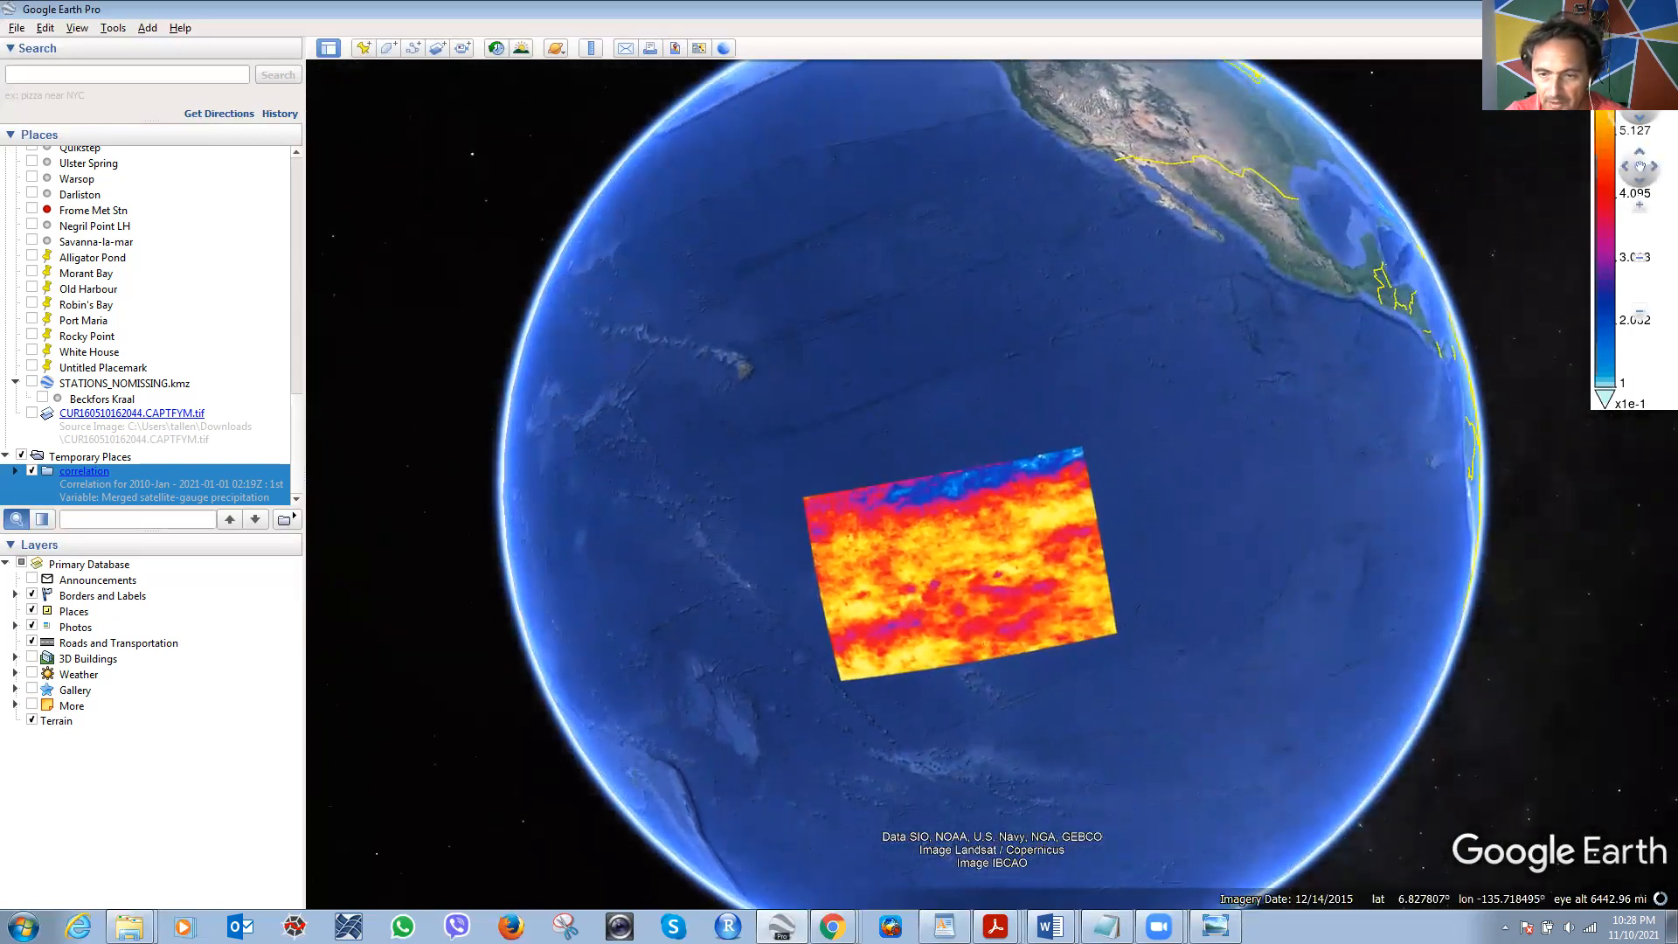
key(alt+Tab)
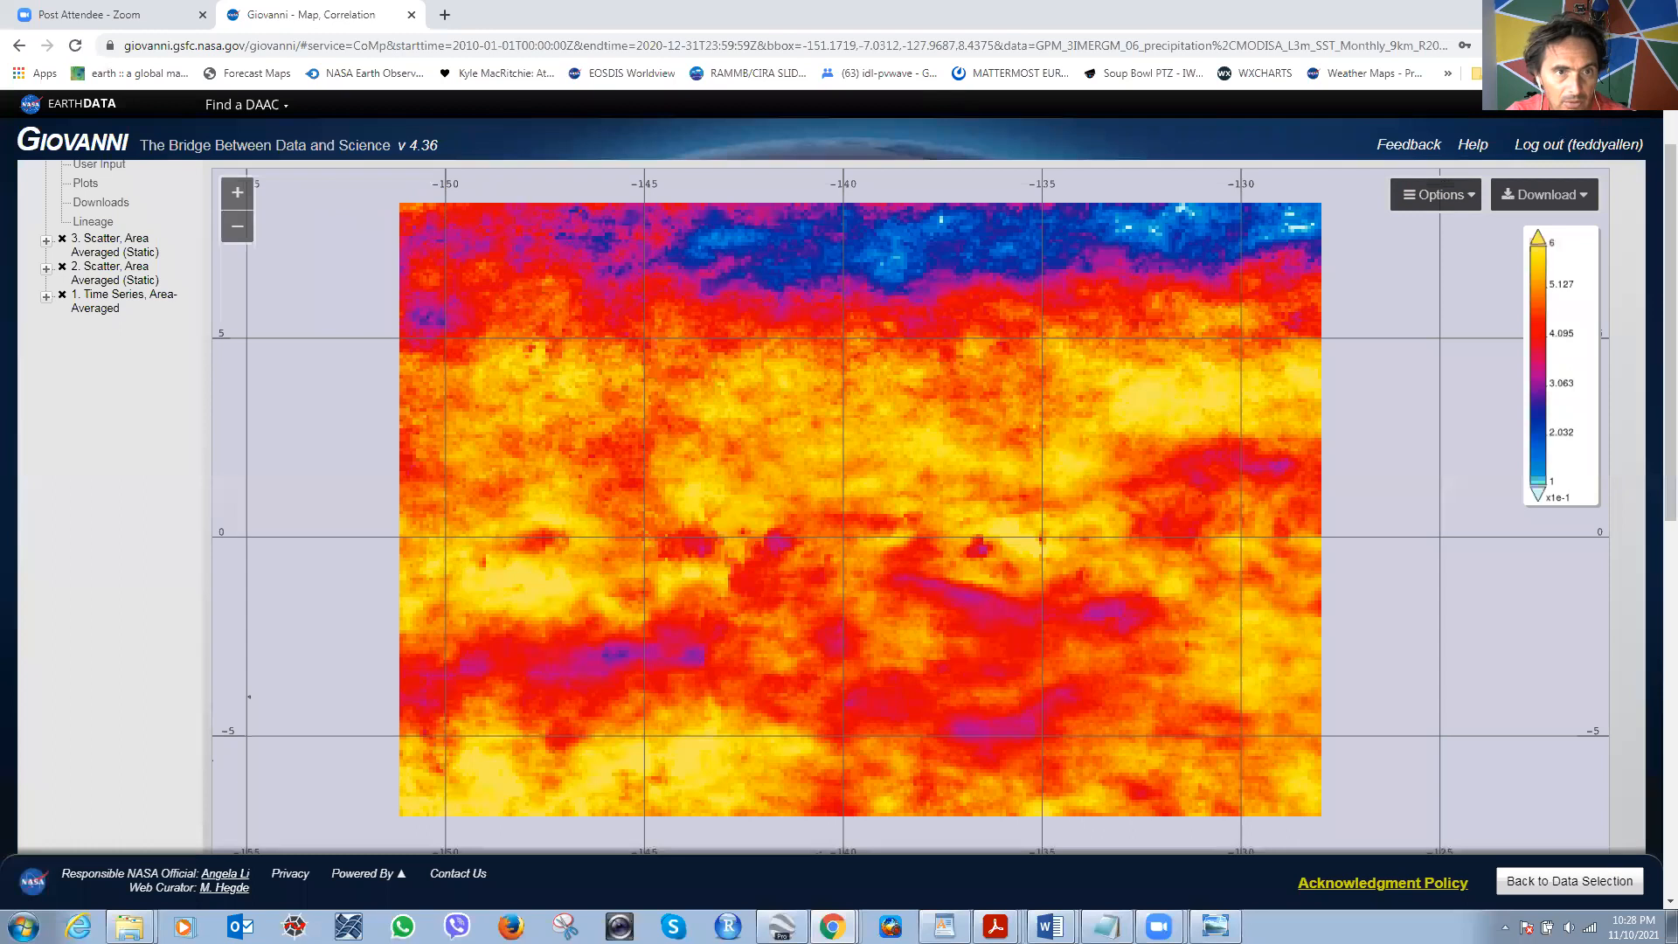
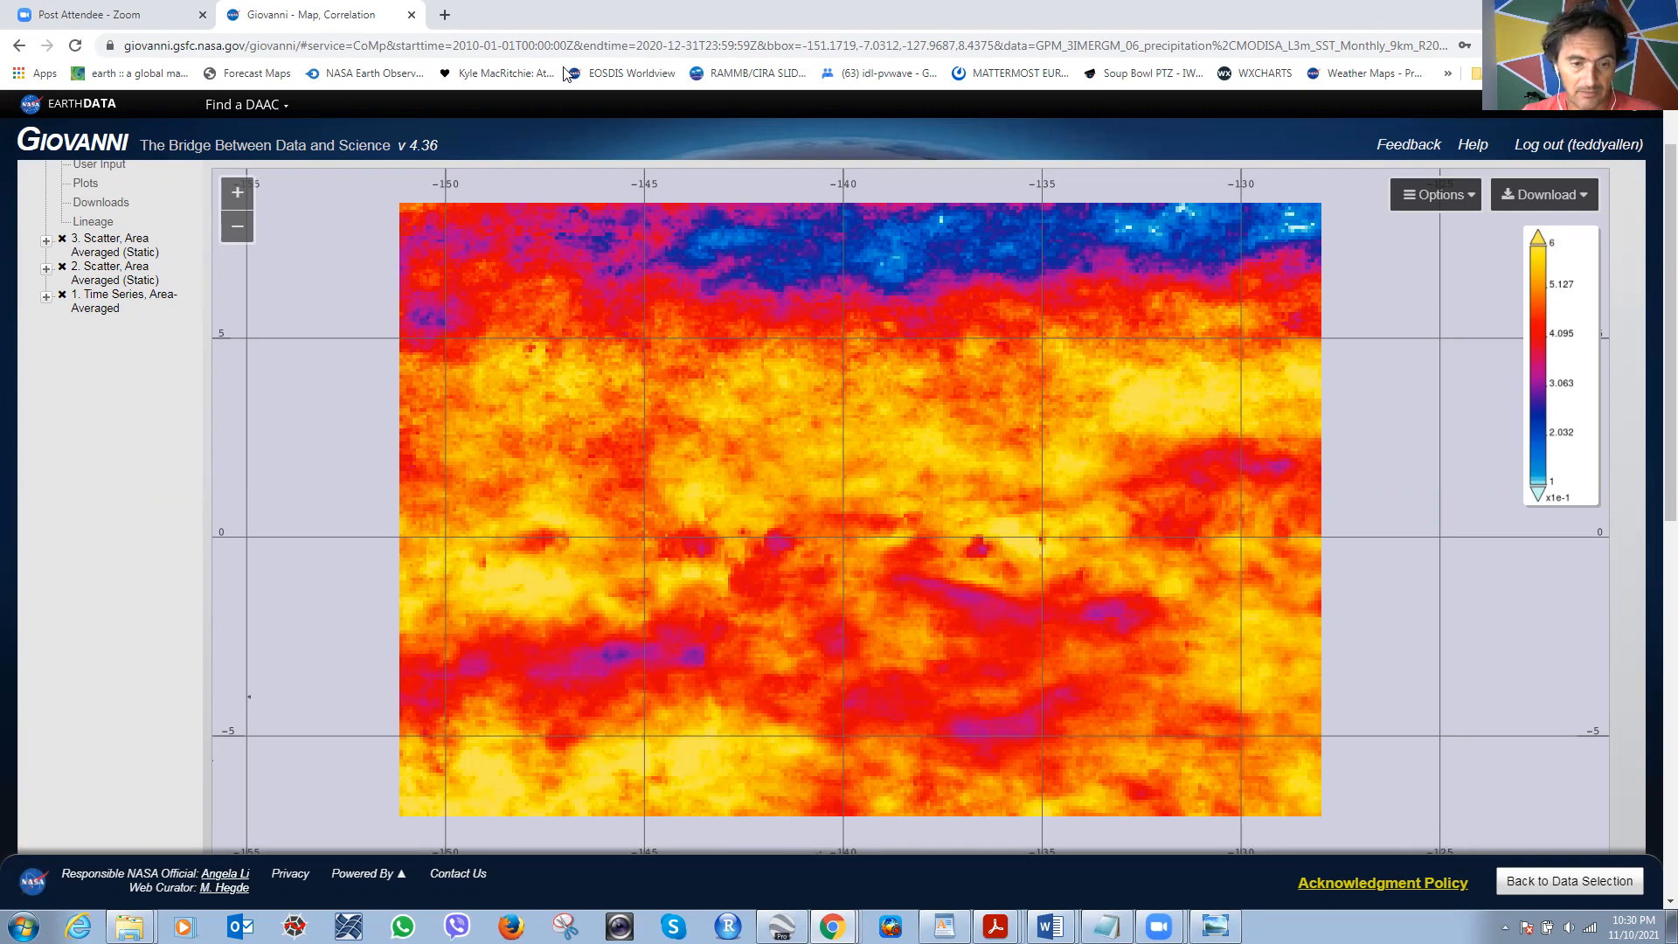
Search Google for "NOAA PSD map room" in a new browser tab and open the PSL Map Room page.
click(444, 16)
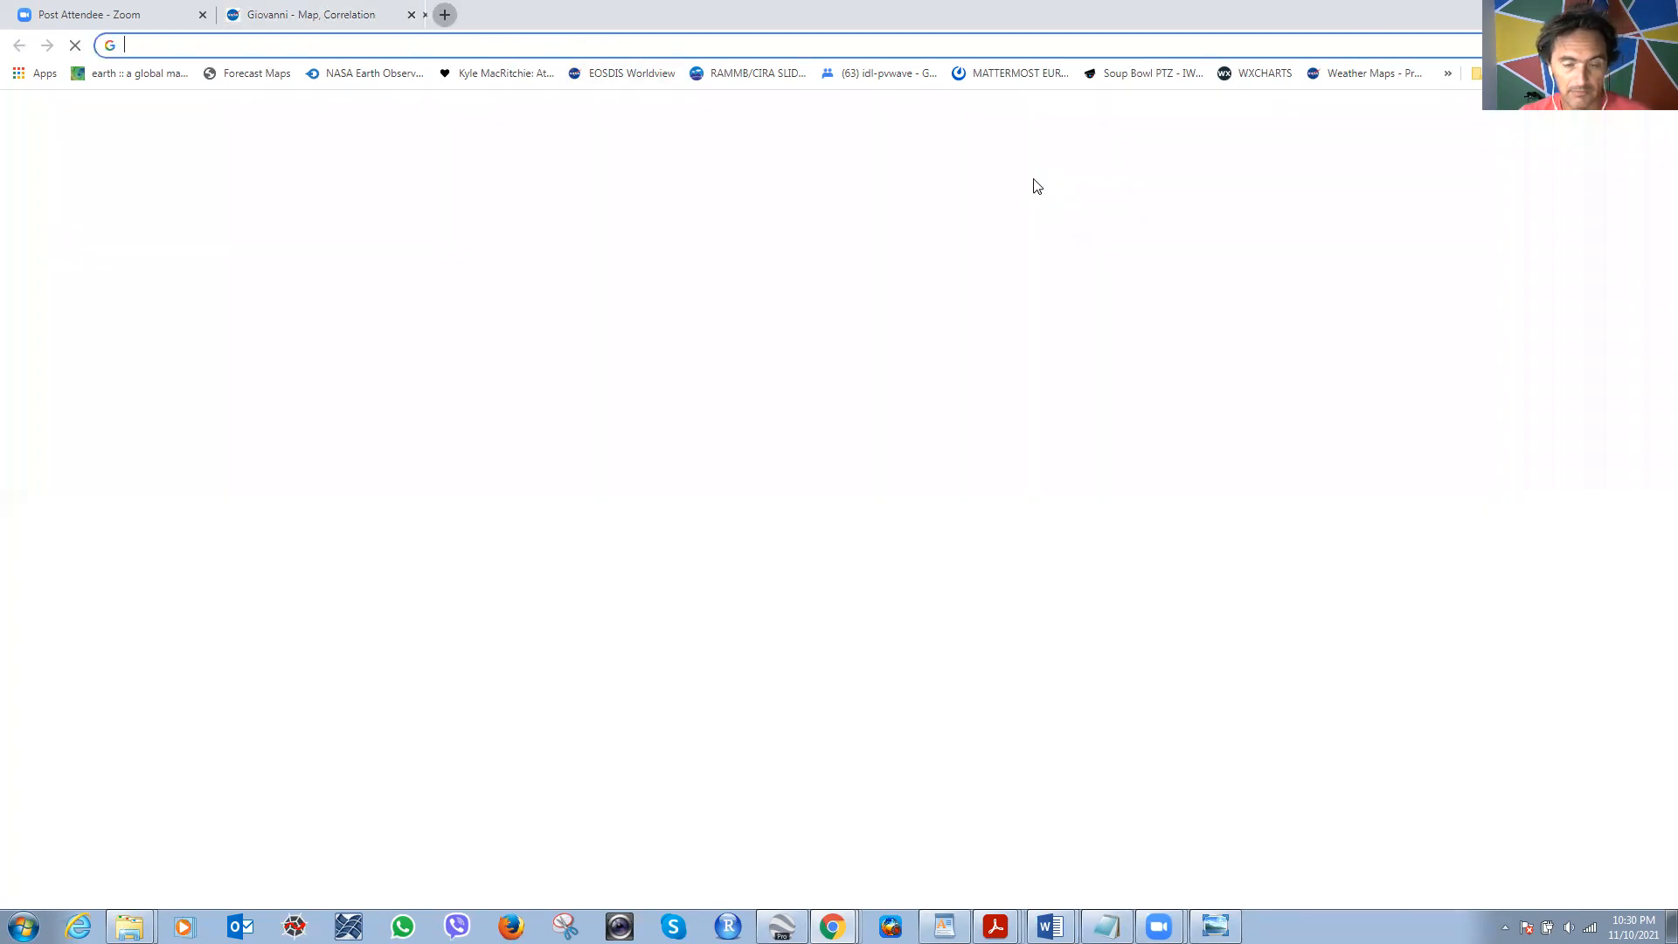
click(549, 46)
text(NOAA)
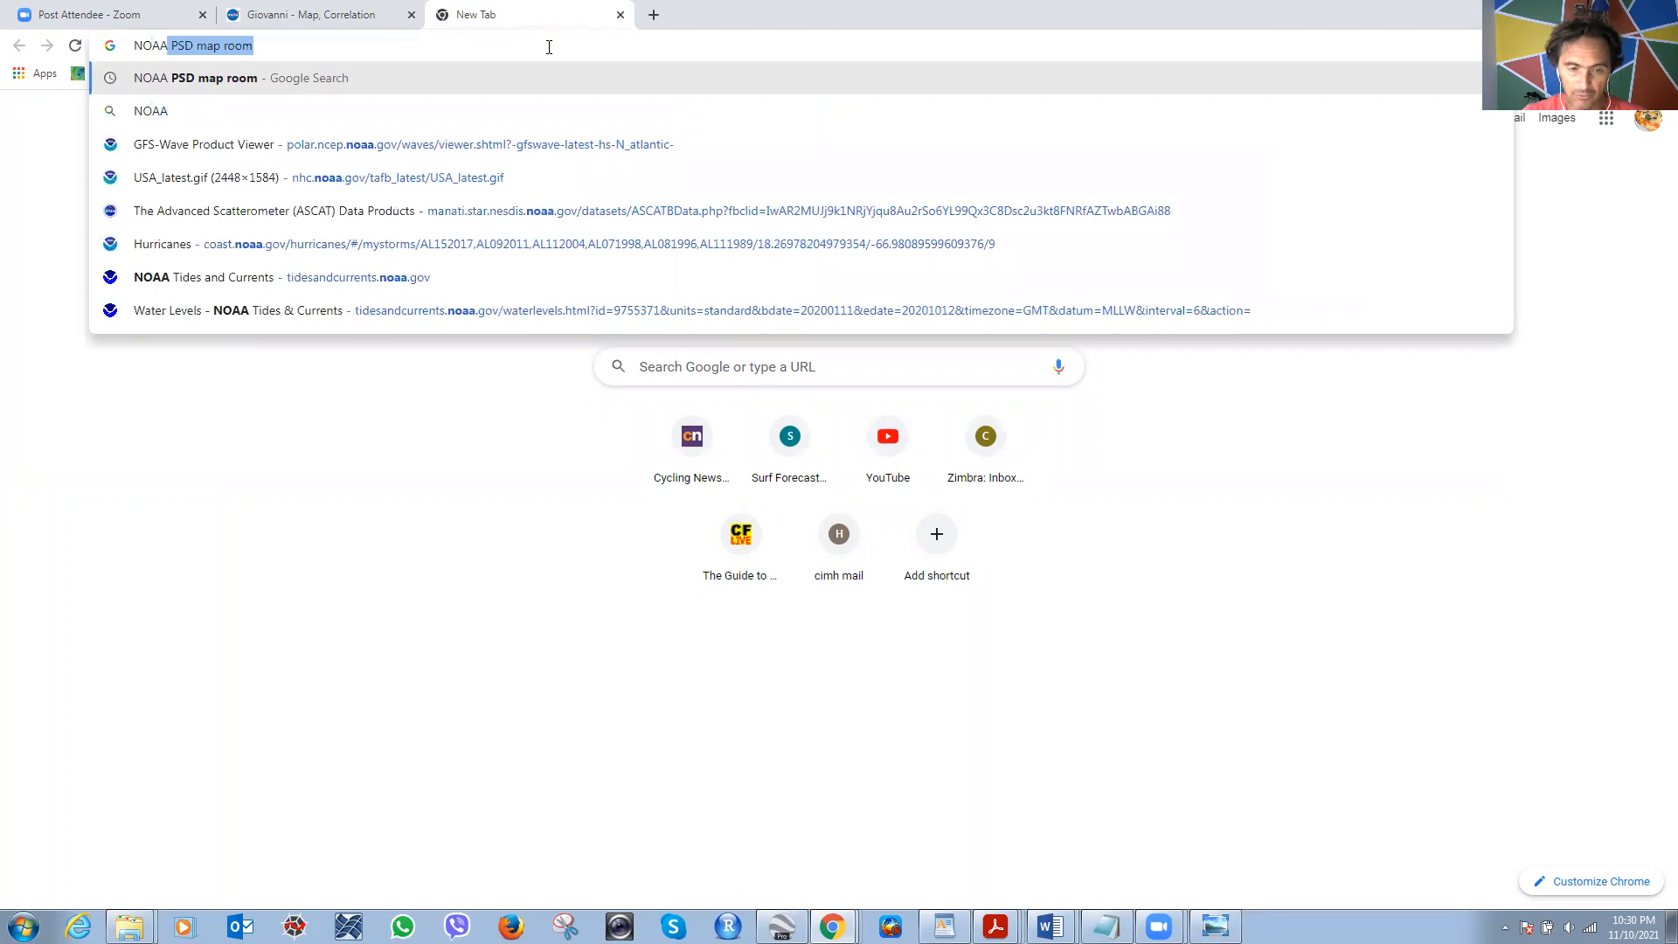
key(Return)
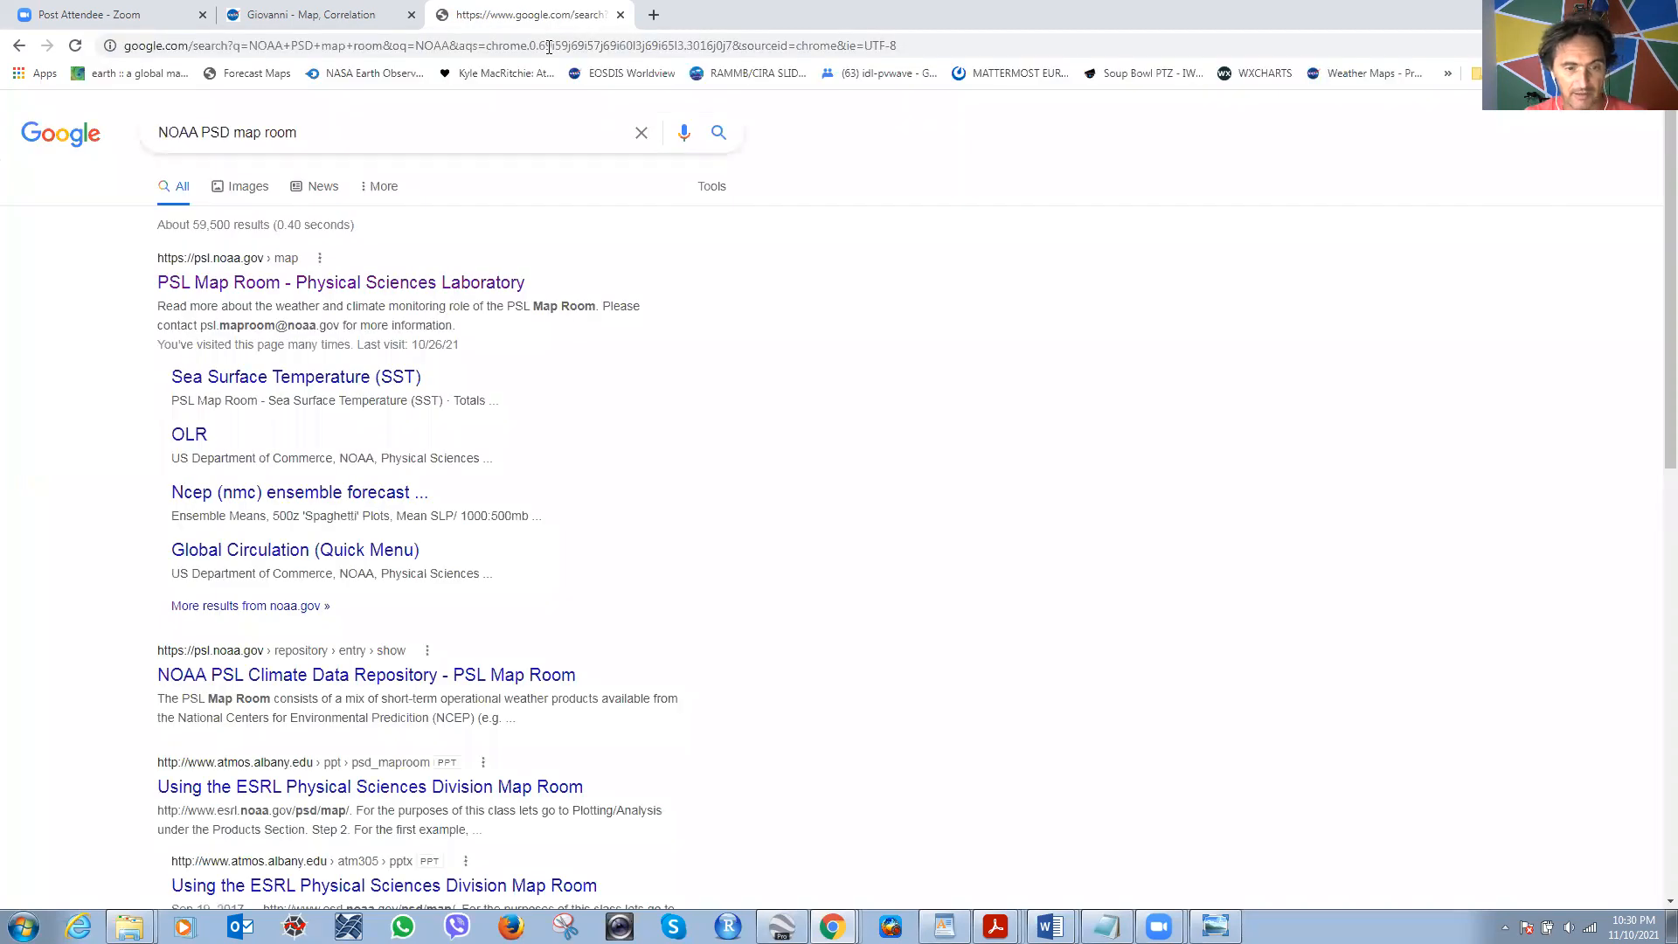
click(305, 283)
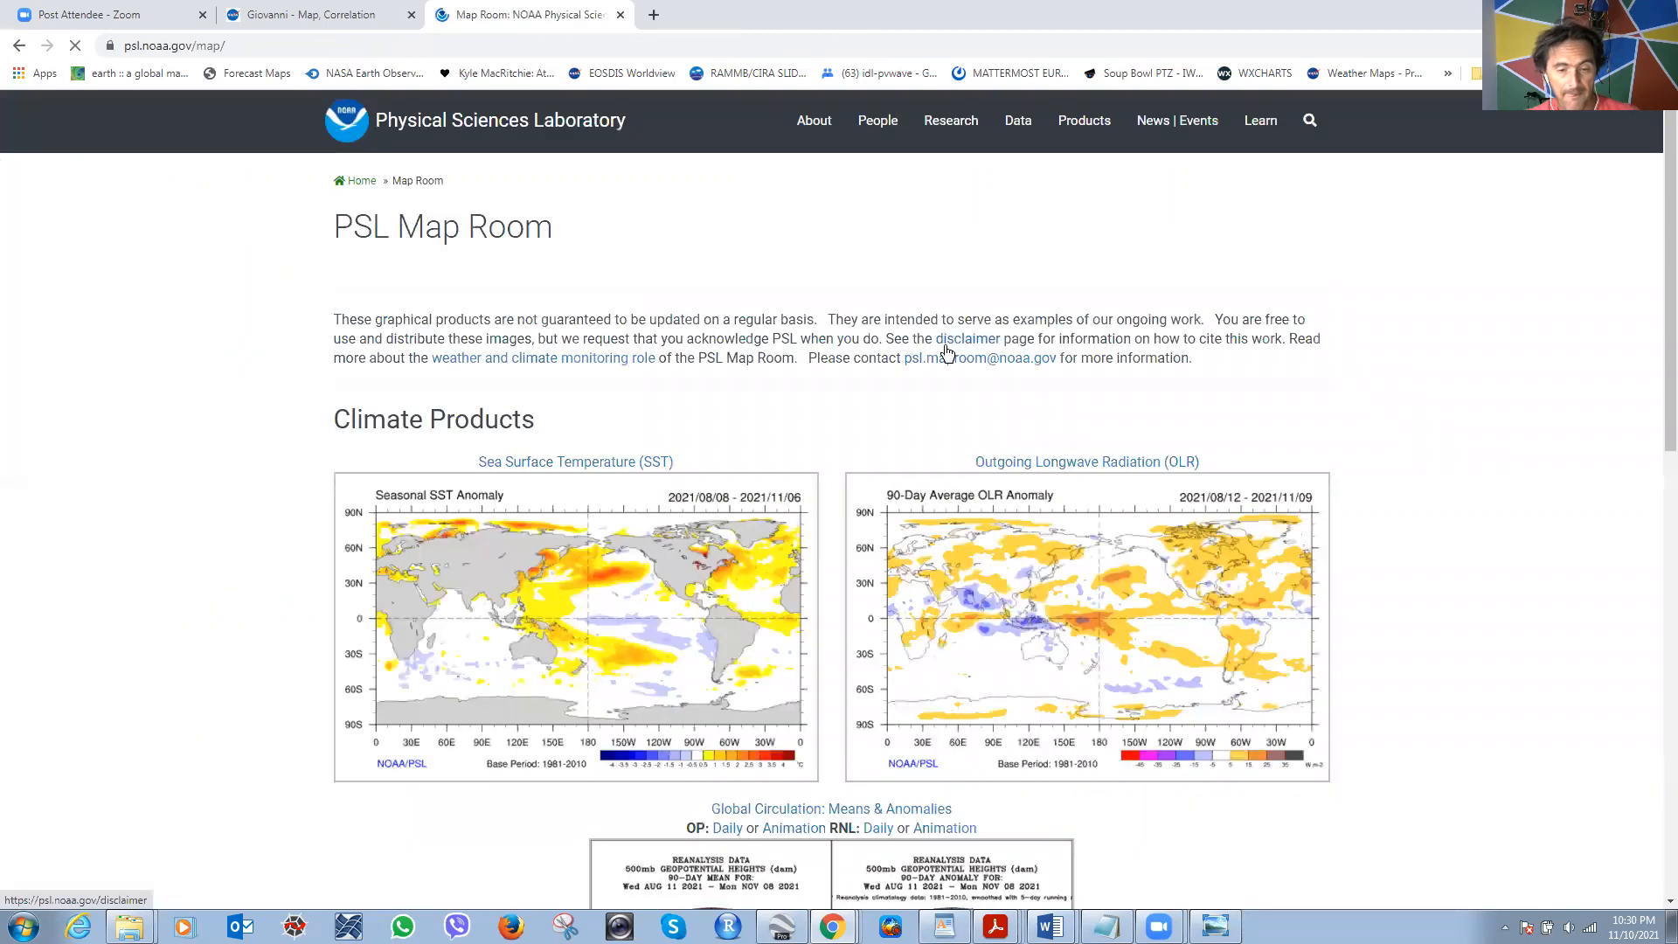
Go to PSL's Analysis & Plotting Tools and open Monthly/Seasonal Correlations for NCEP/NCAR Reanalysis and other datasets.
mouse_move(1081, 123)
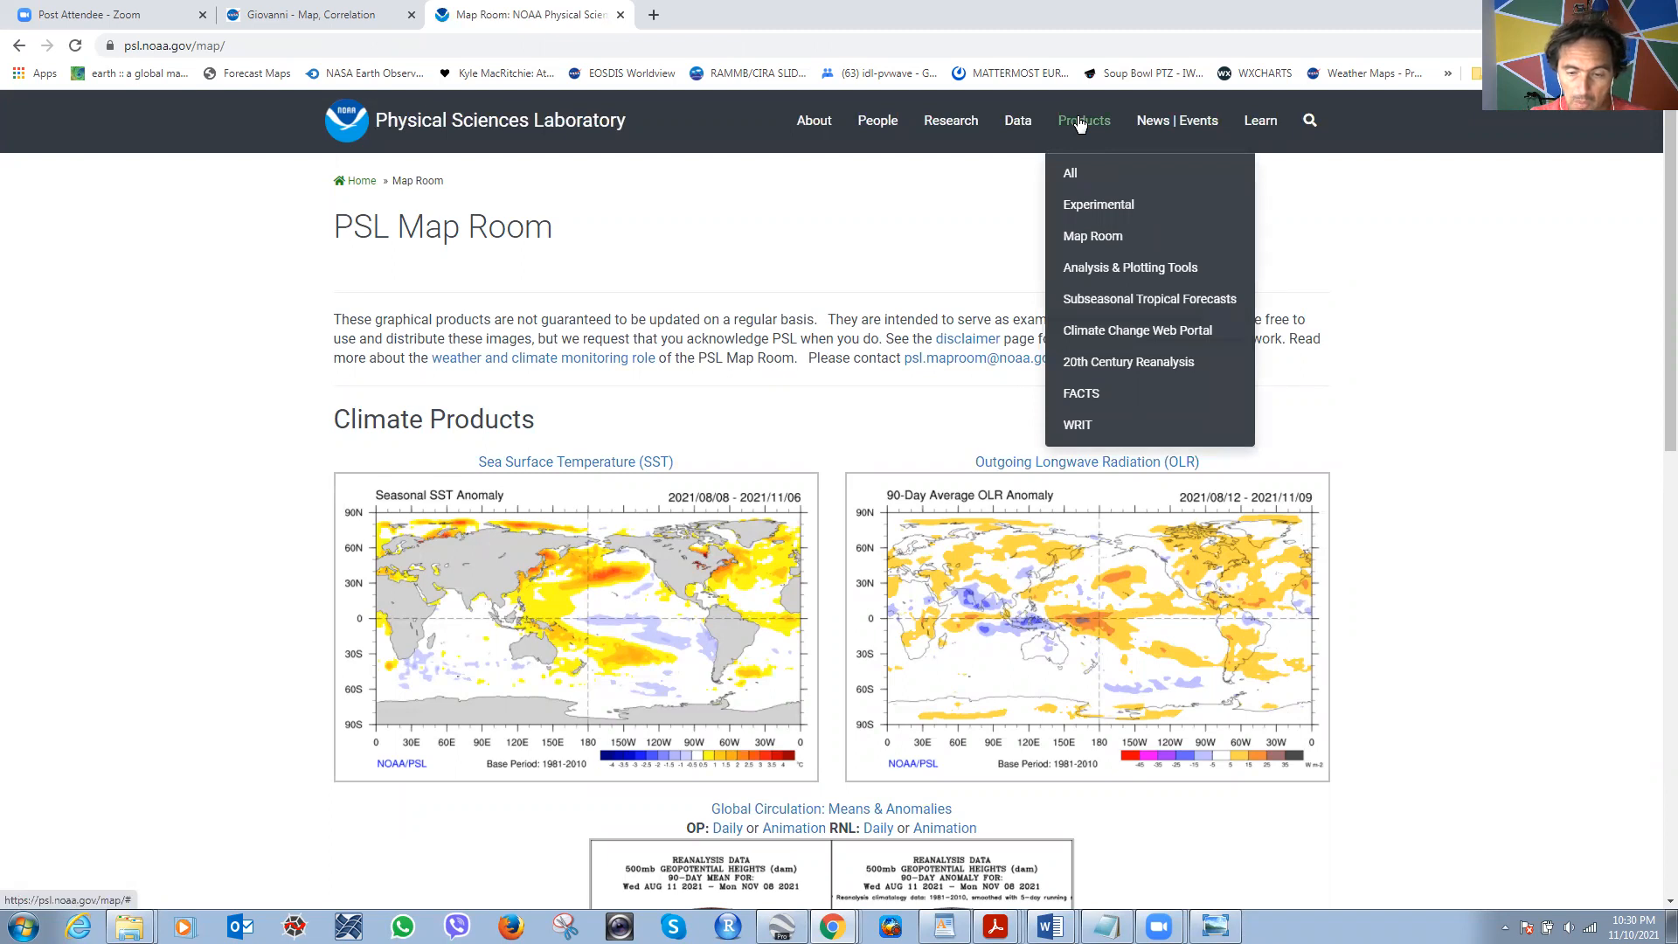
click(1105, 268)
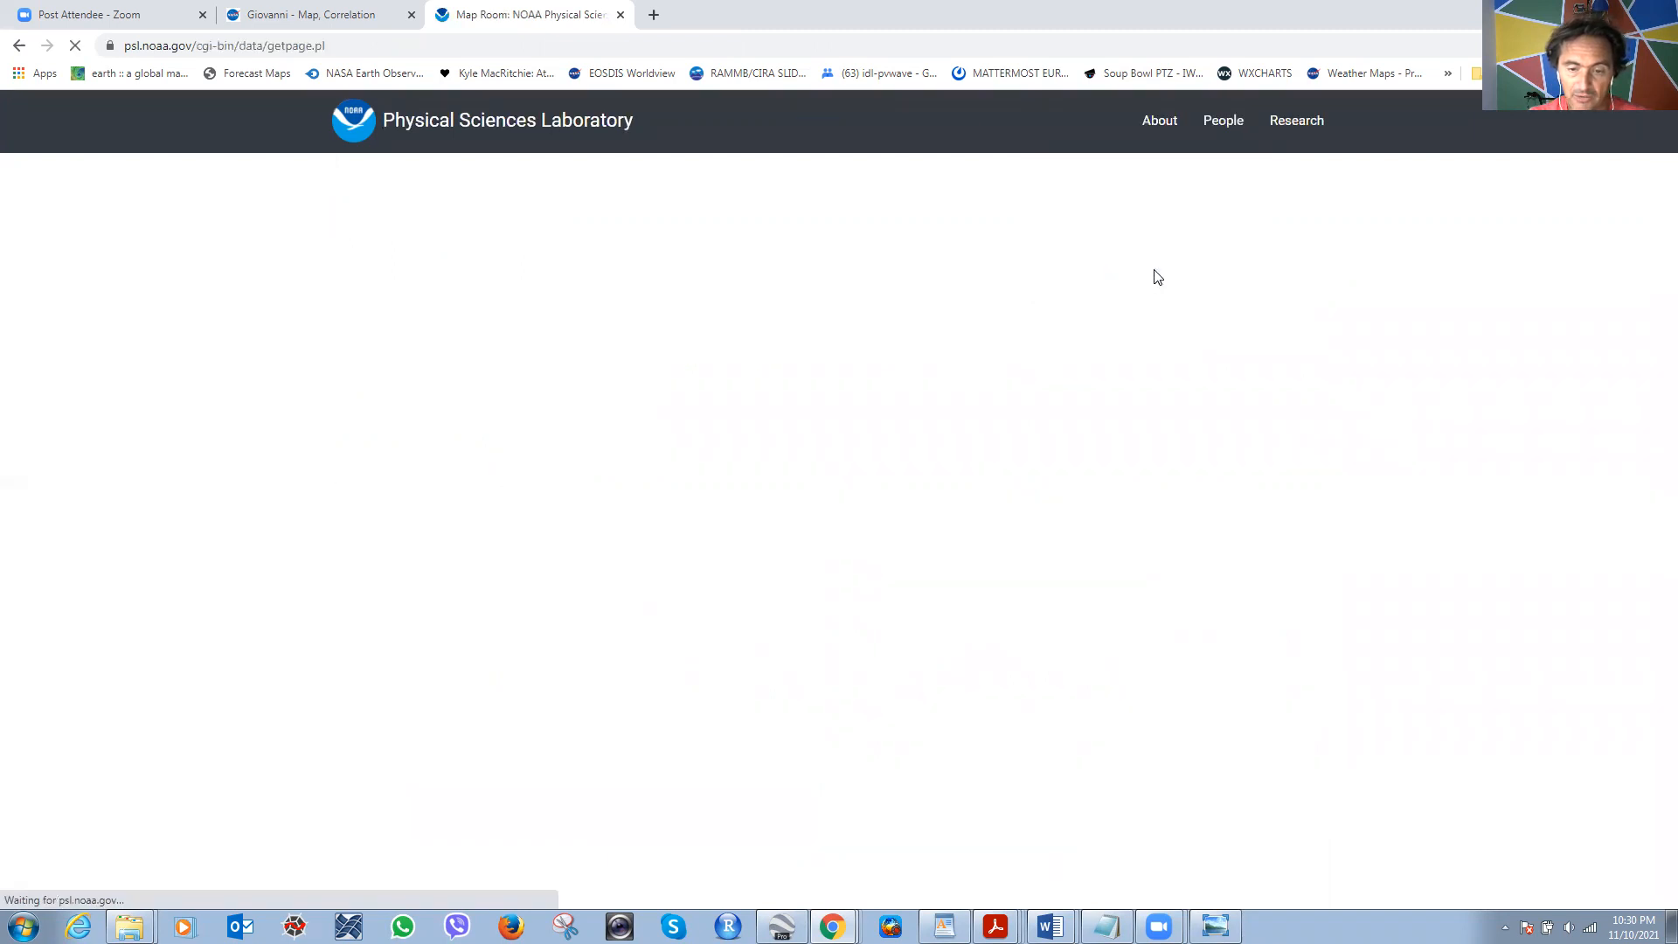
scroll(1057, 434, down, 2)
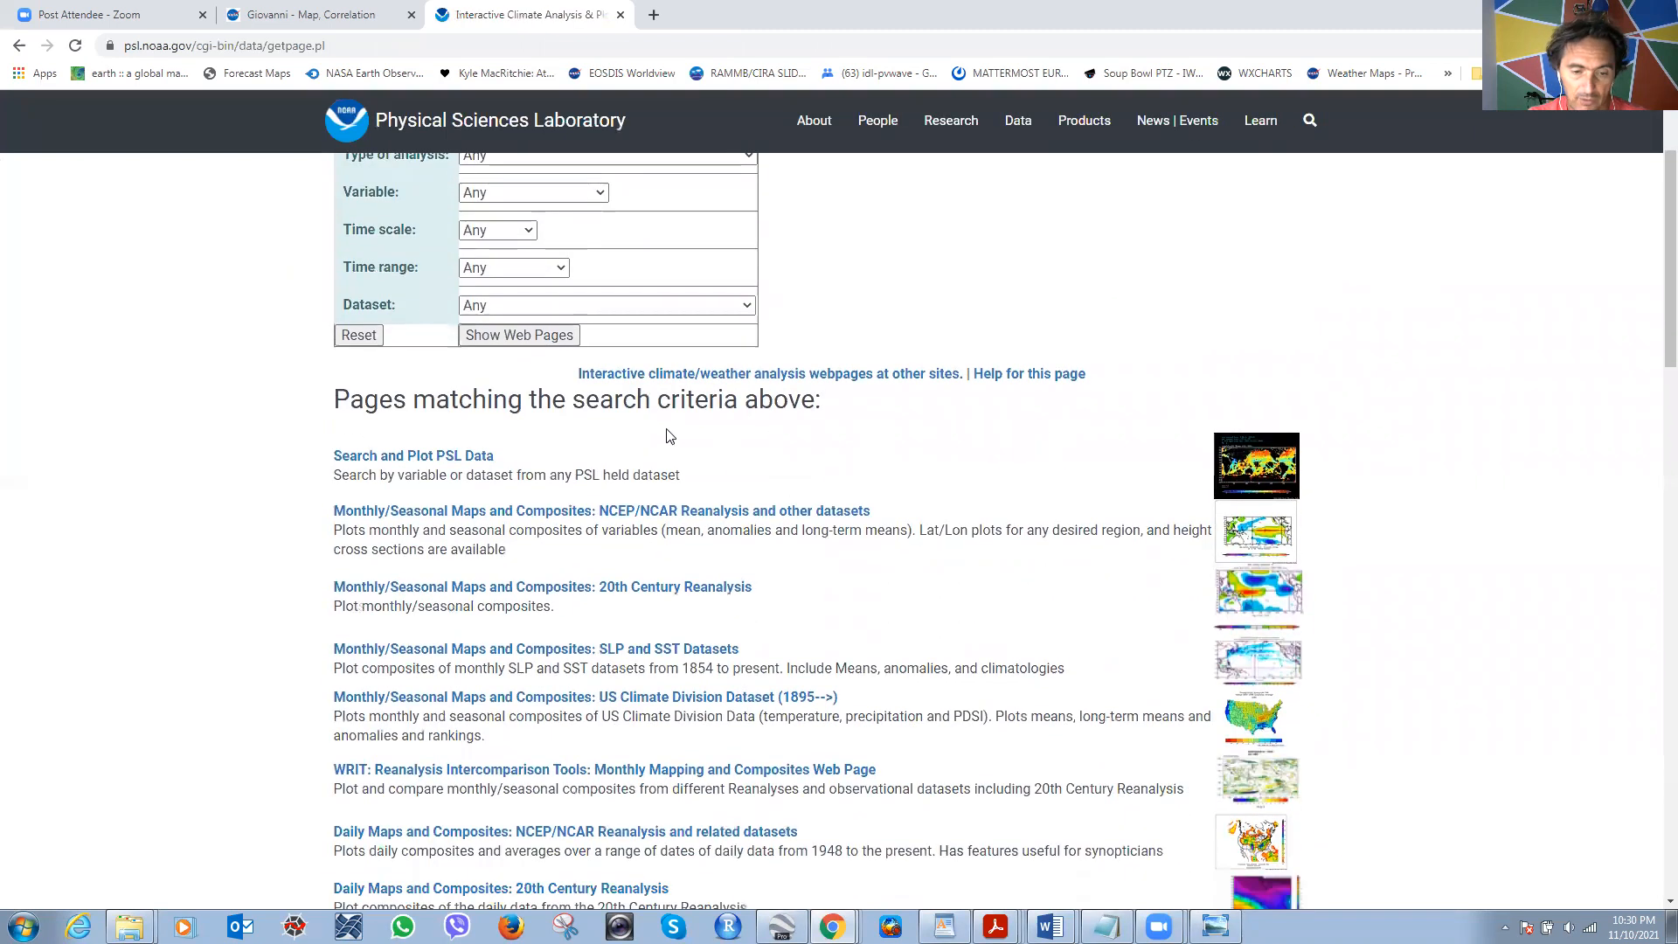
scroll(506, 513, down, 1)
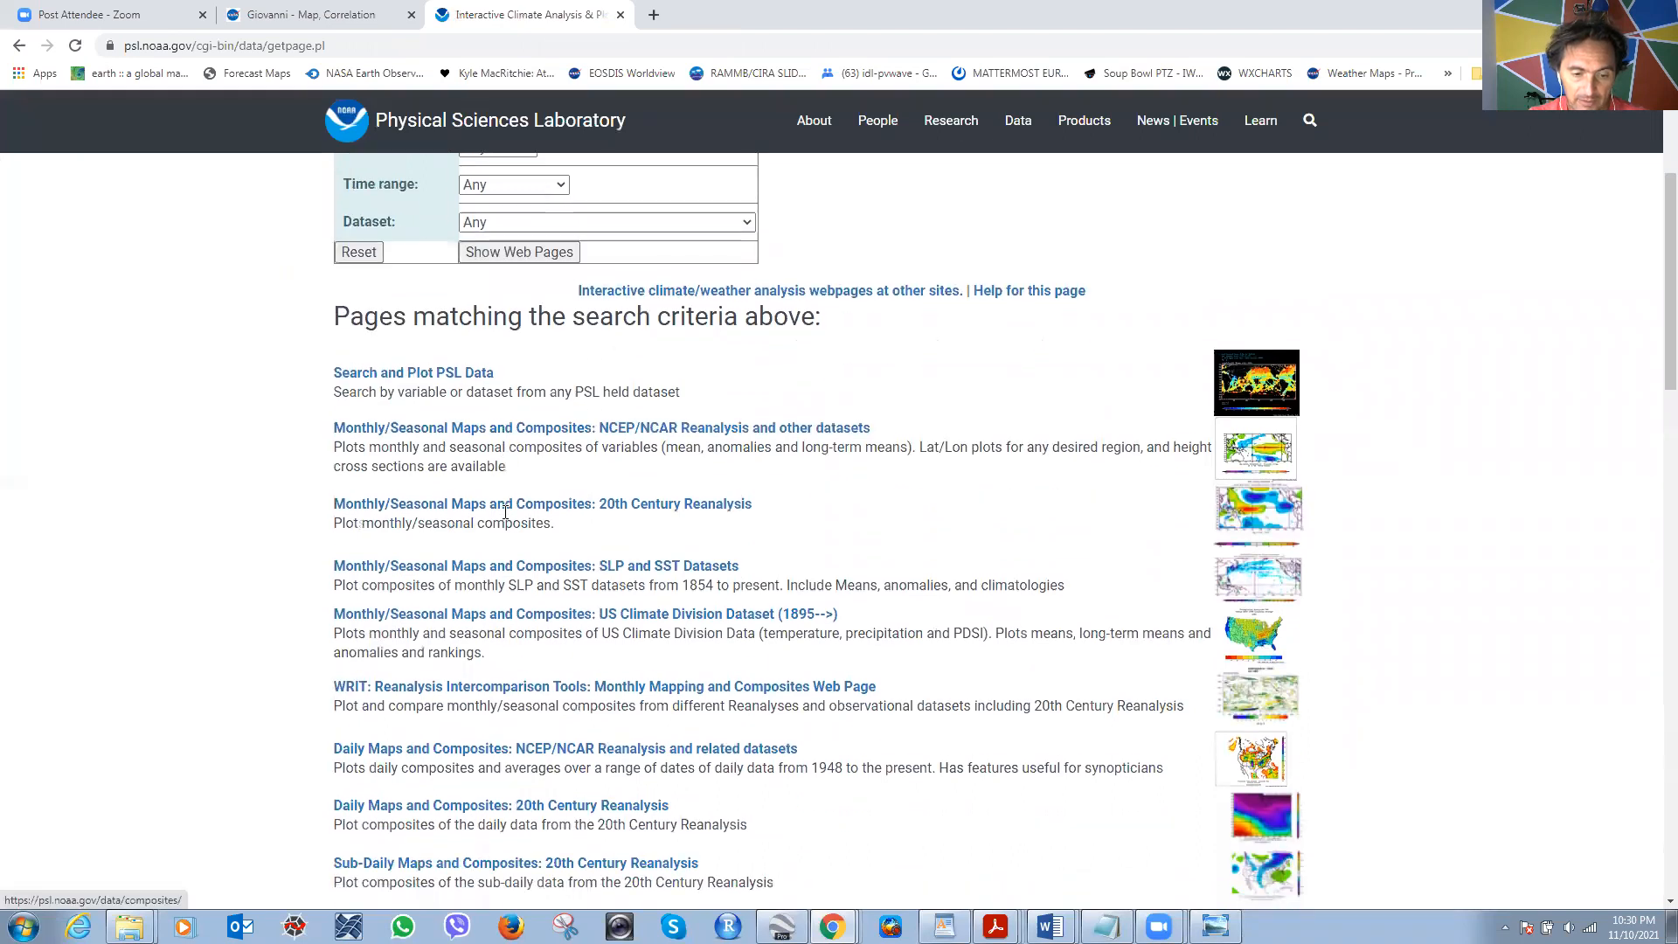
scroll(505, 514, down, 2)
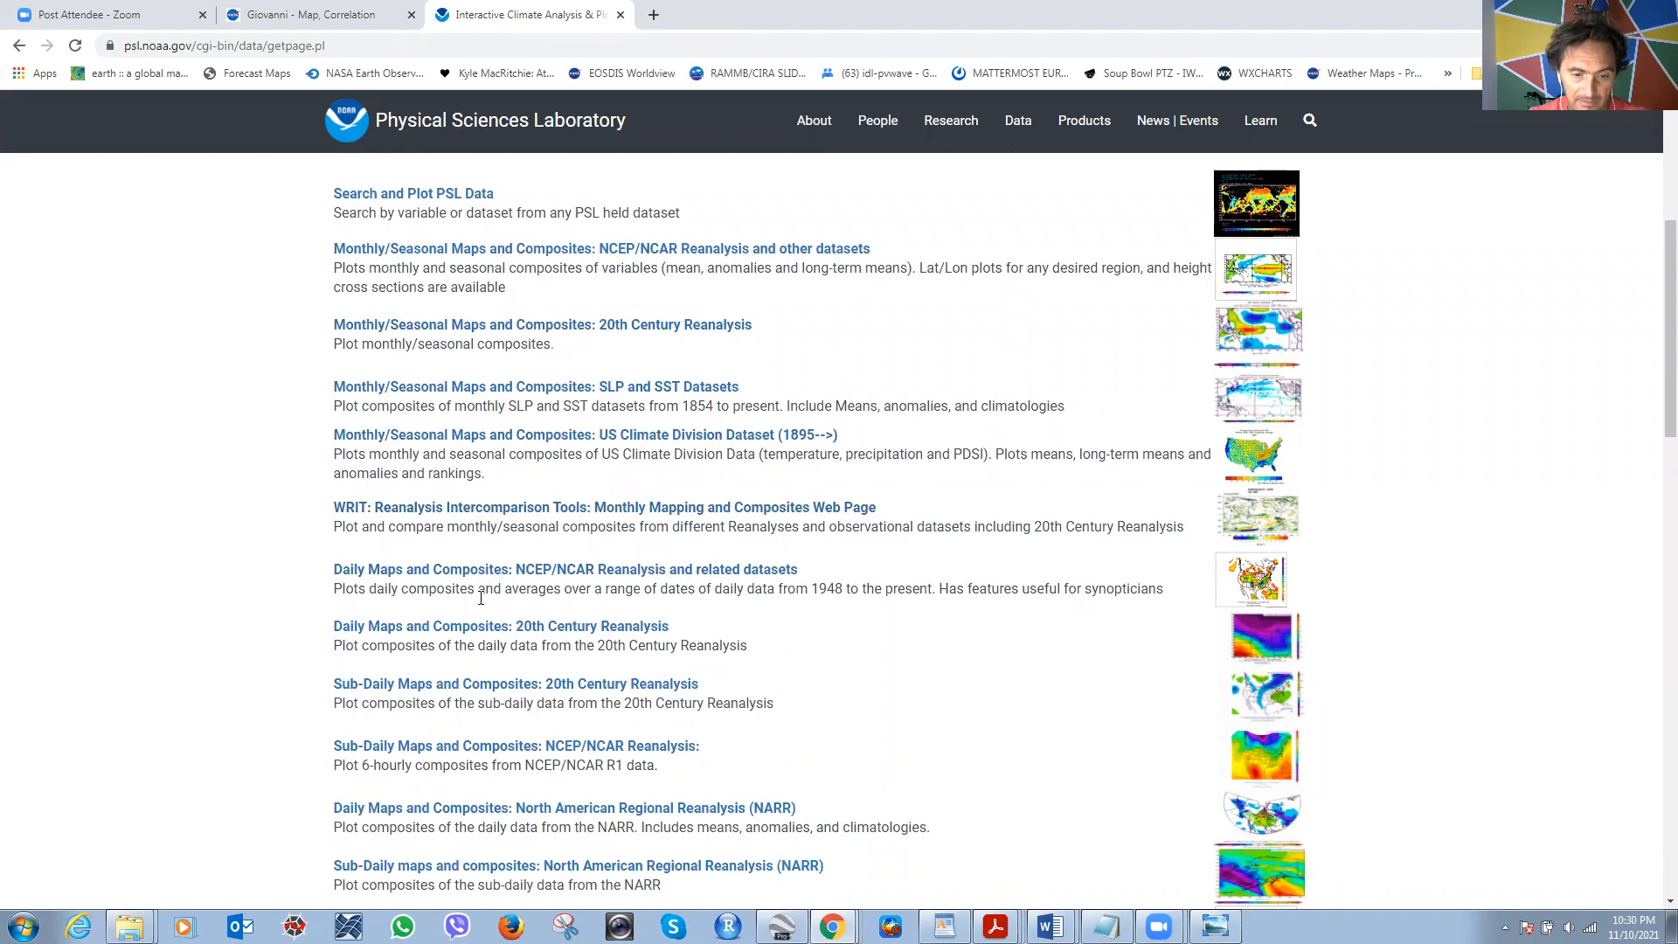
scroll(511, 762, down, 2)
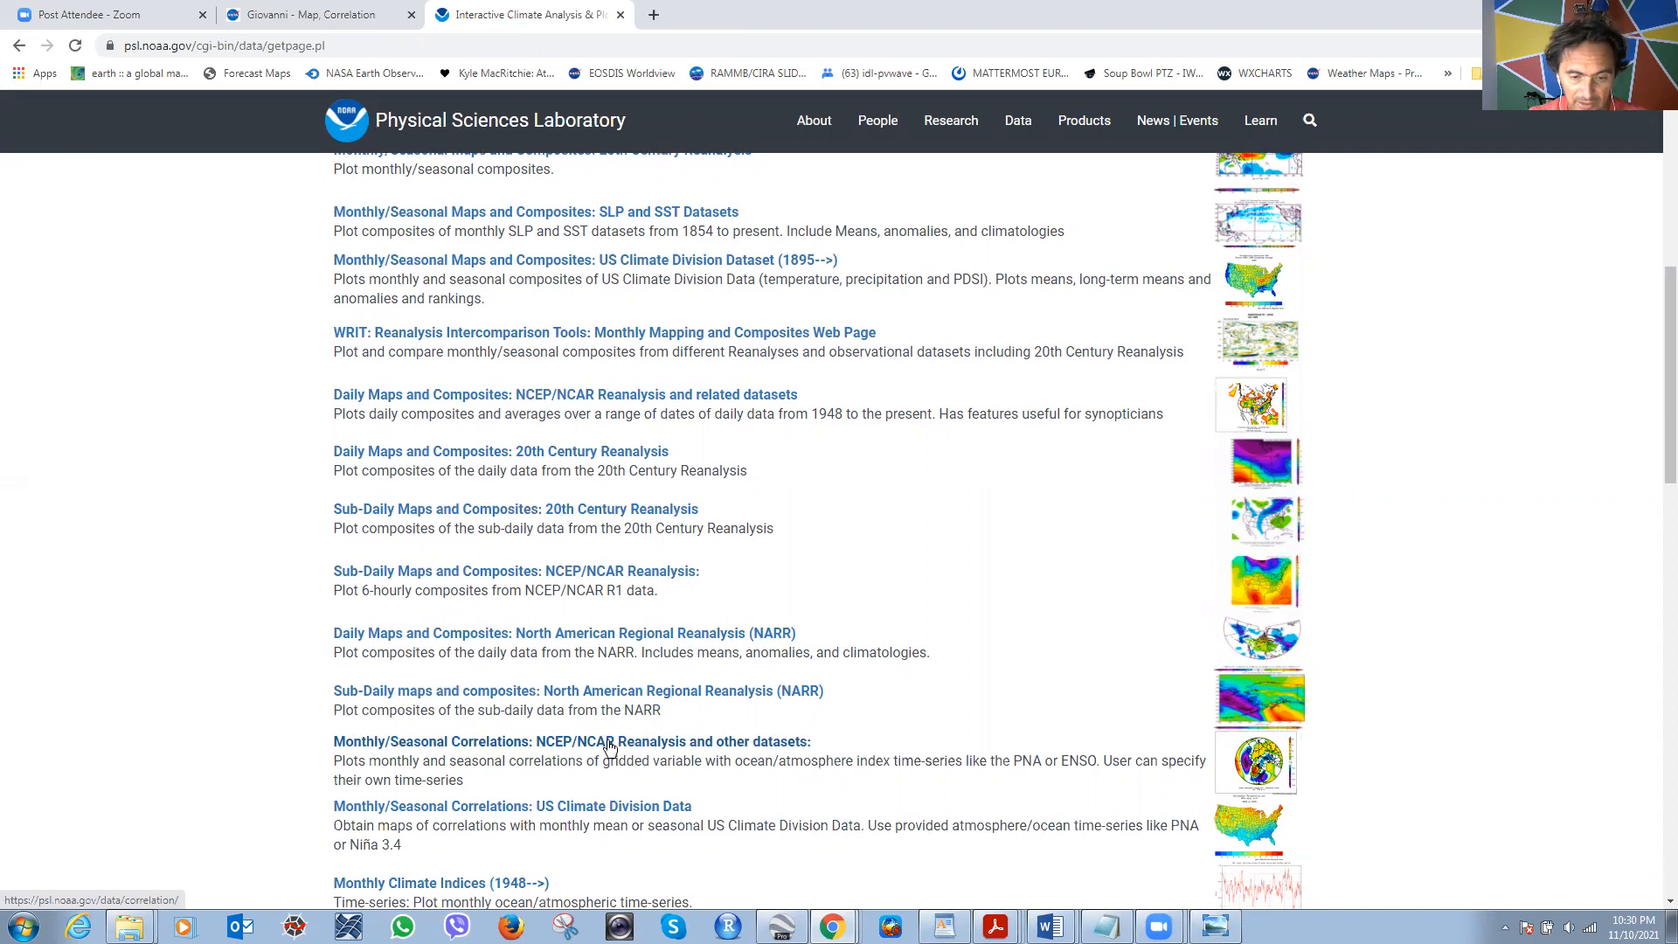
click(753, 743)
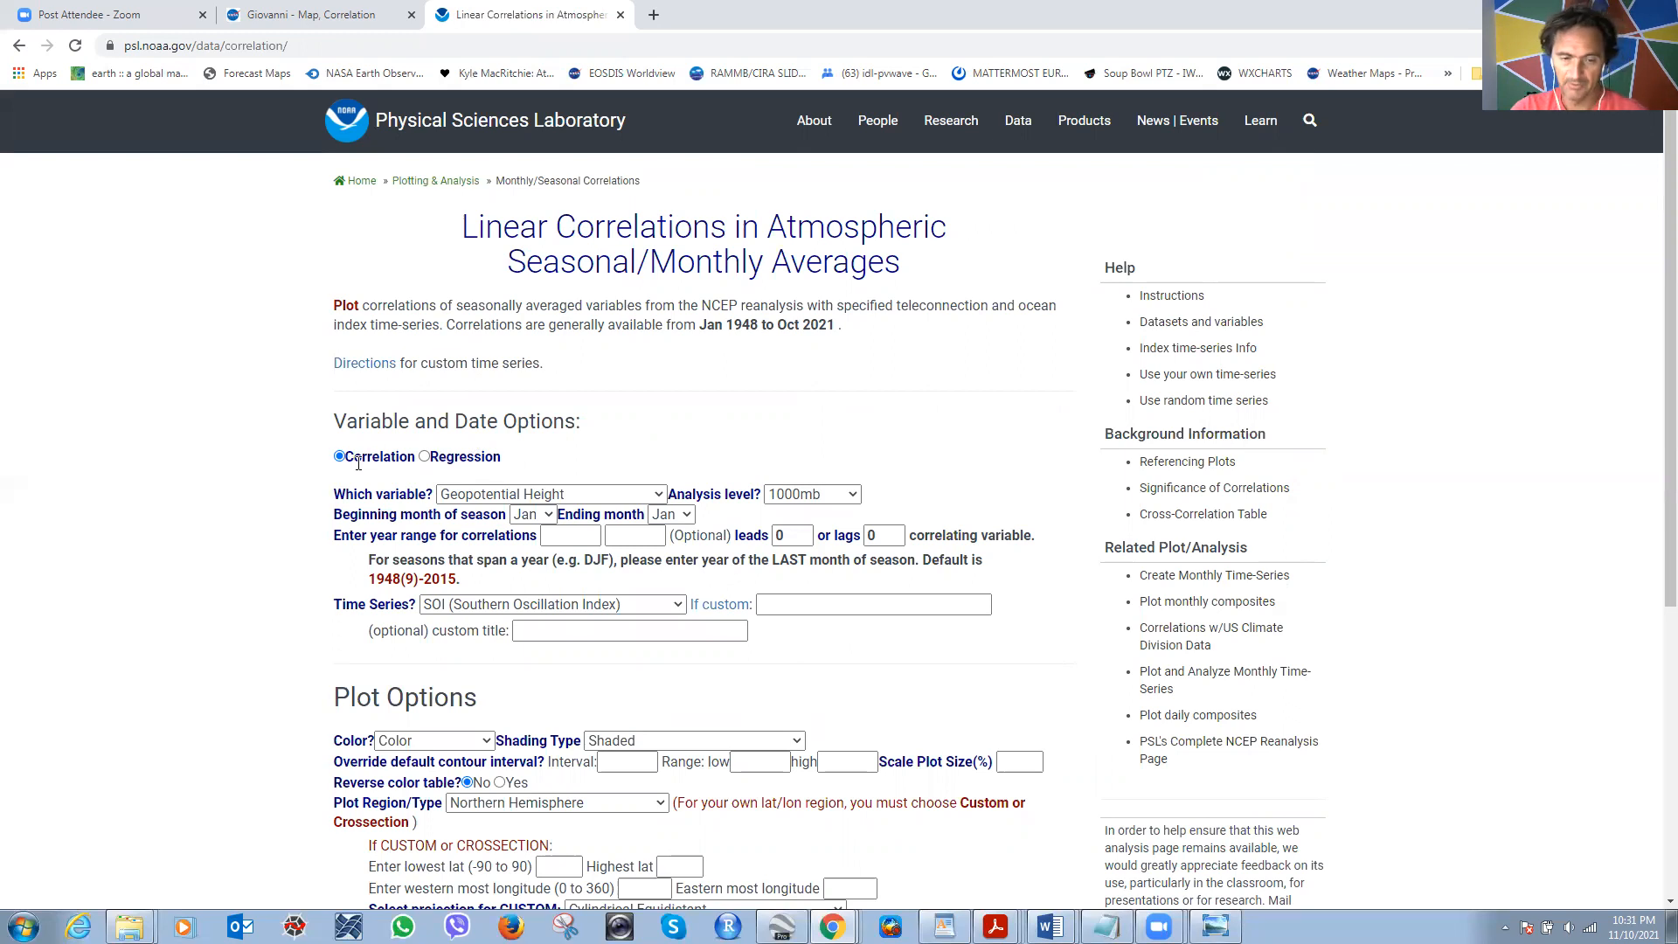
Choose Geopotential Height as the correlation variable and Nino 3.4 as the time series.
click(503, 495)
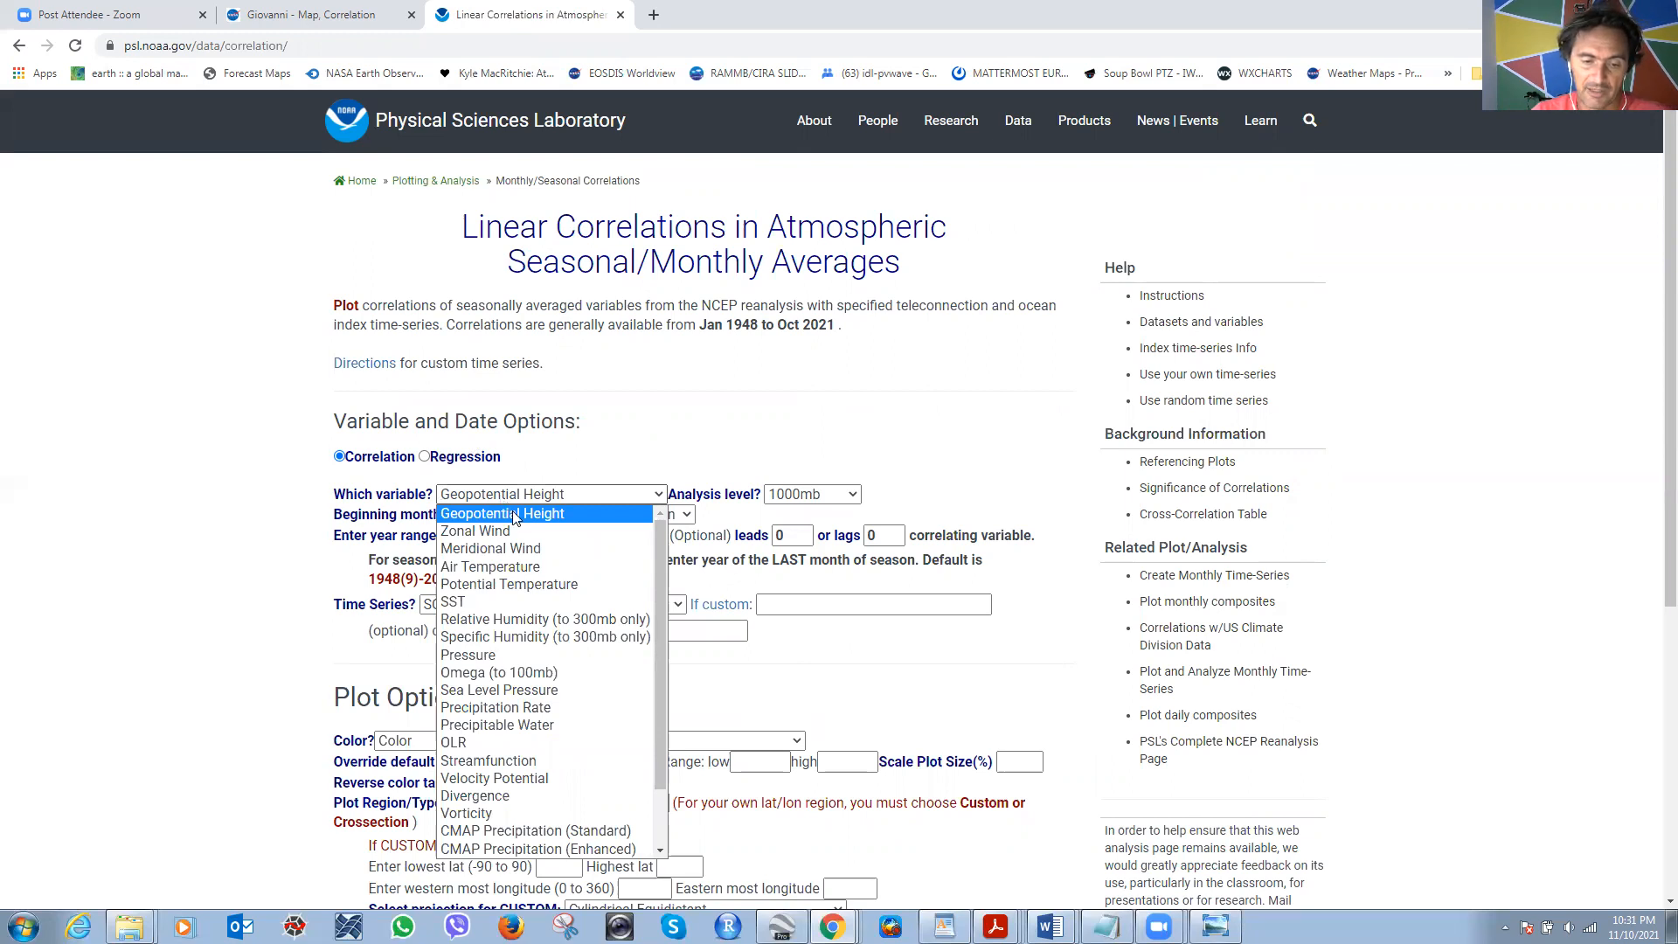
click(522, 516)
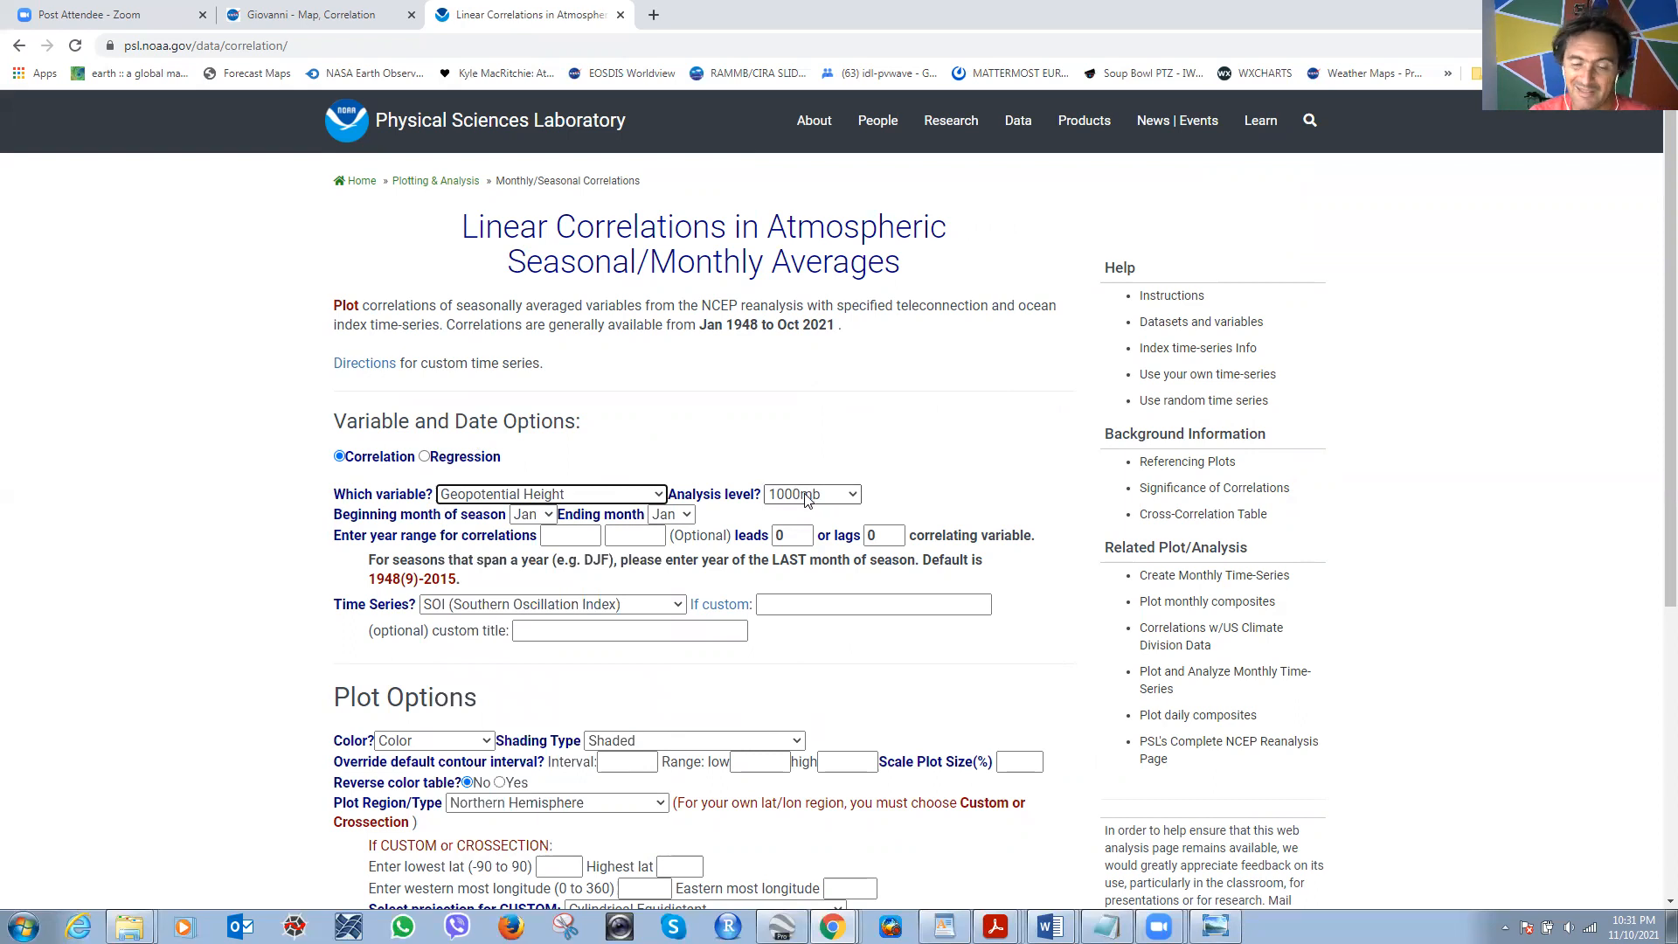
click(611, 609)
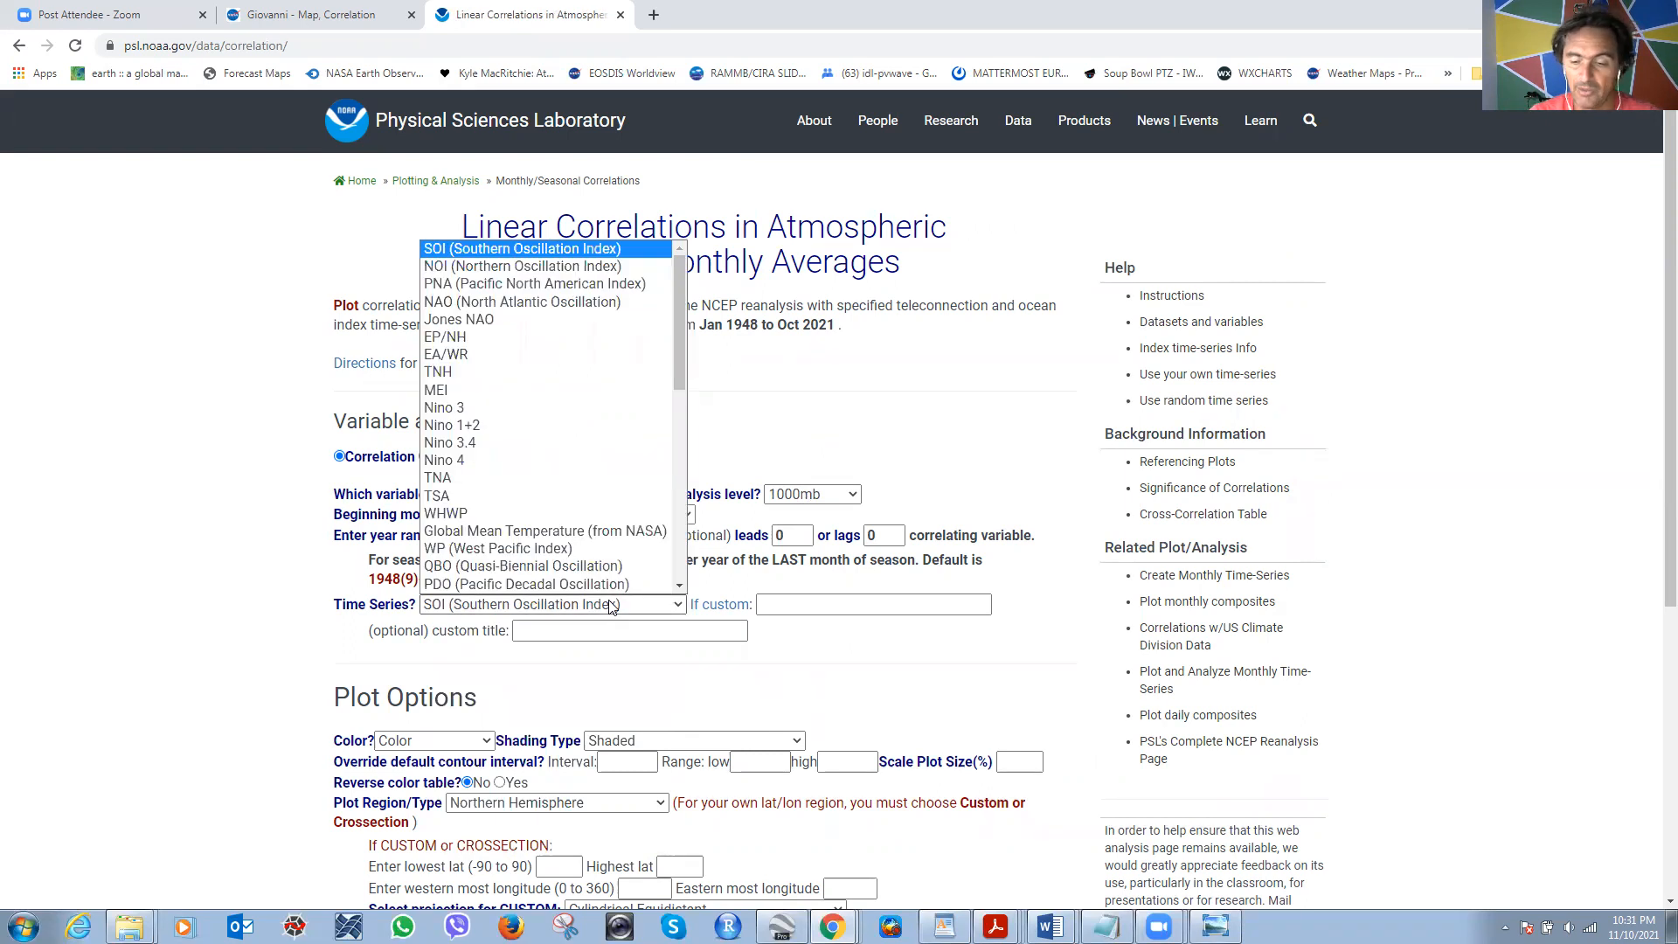
scroll(608, 583, down, 1)
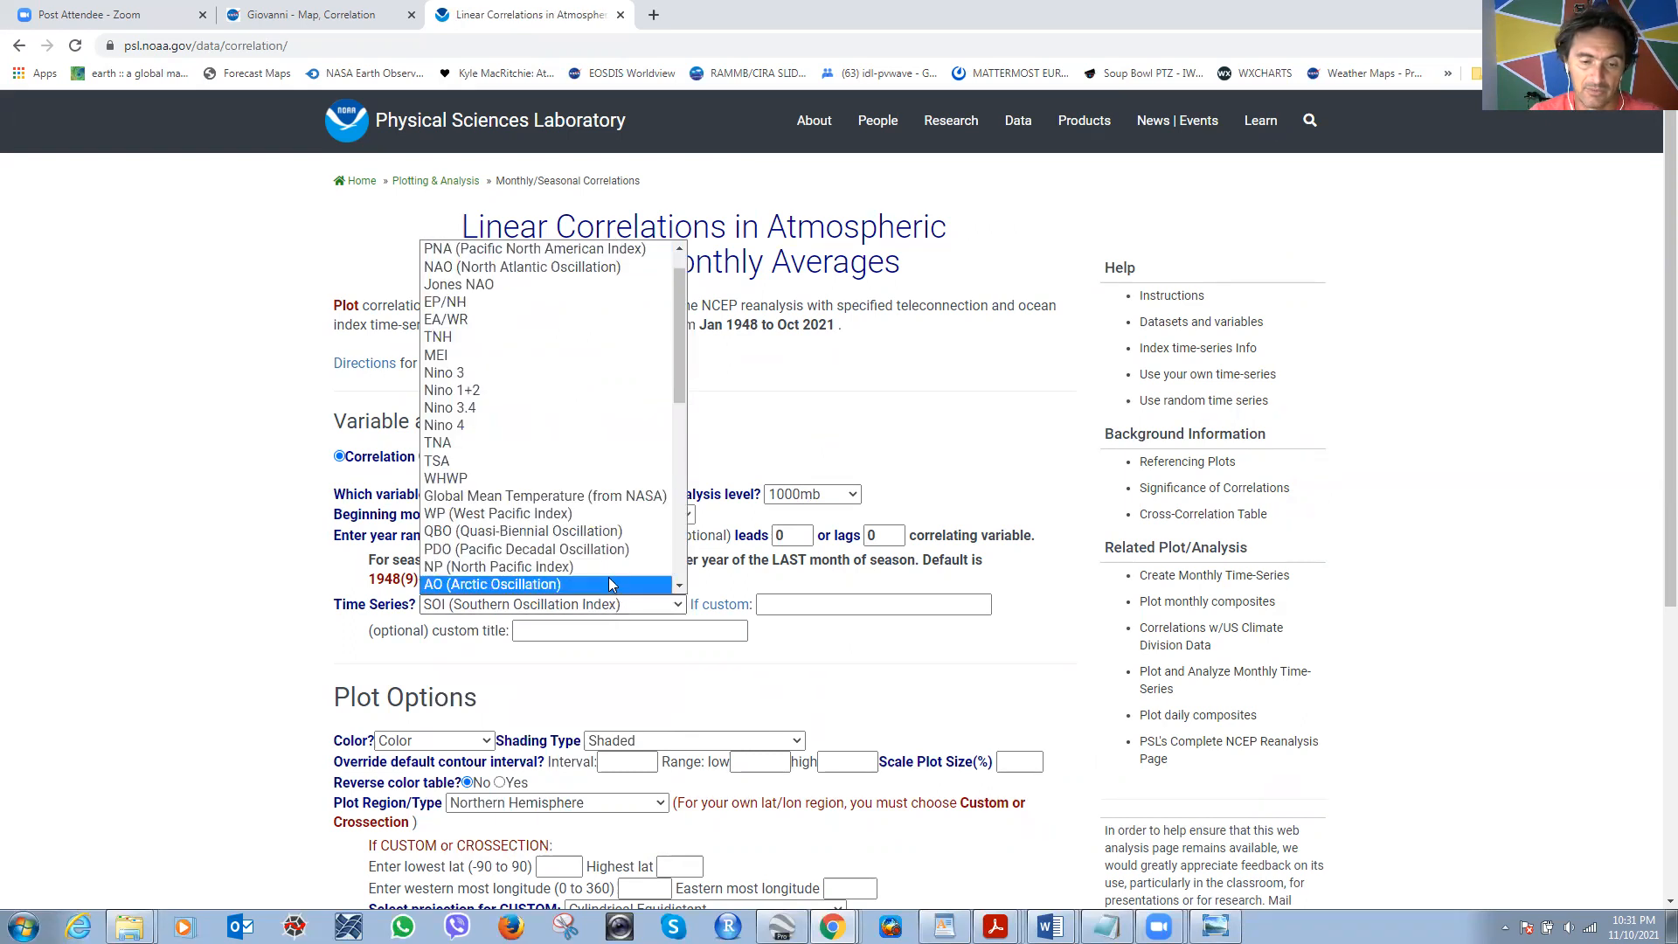
scroll(608, 584, down, 1)
scroll(608, 598, down, 1)
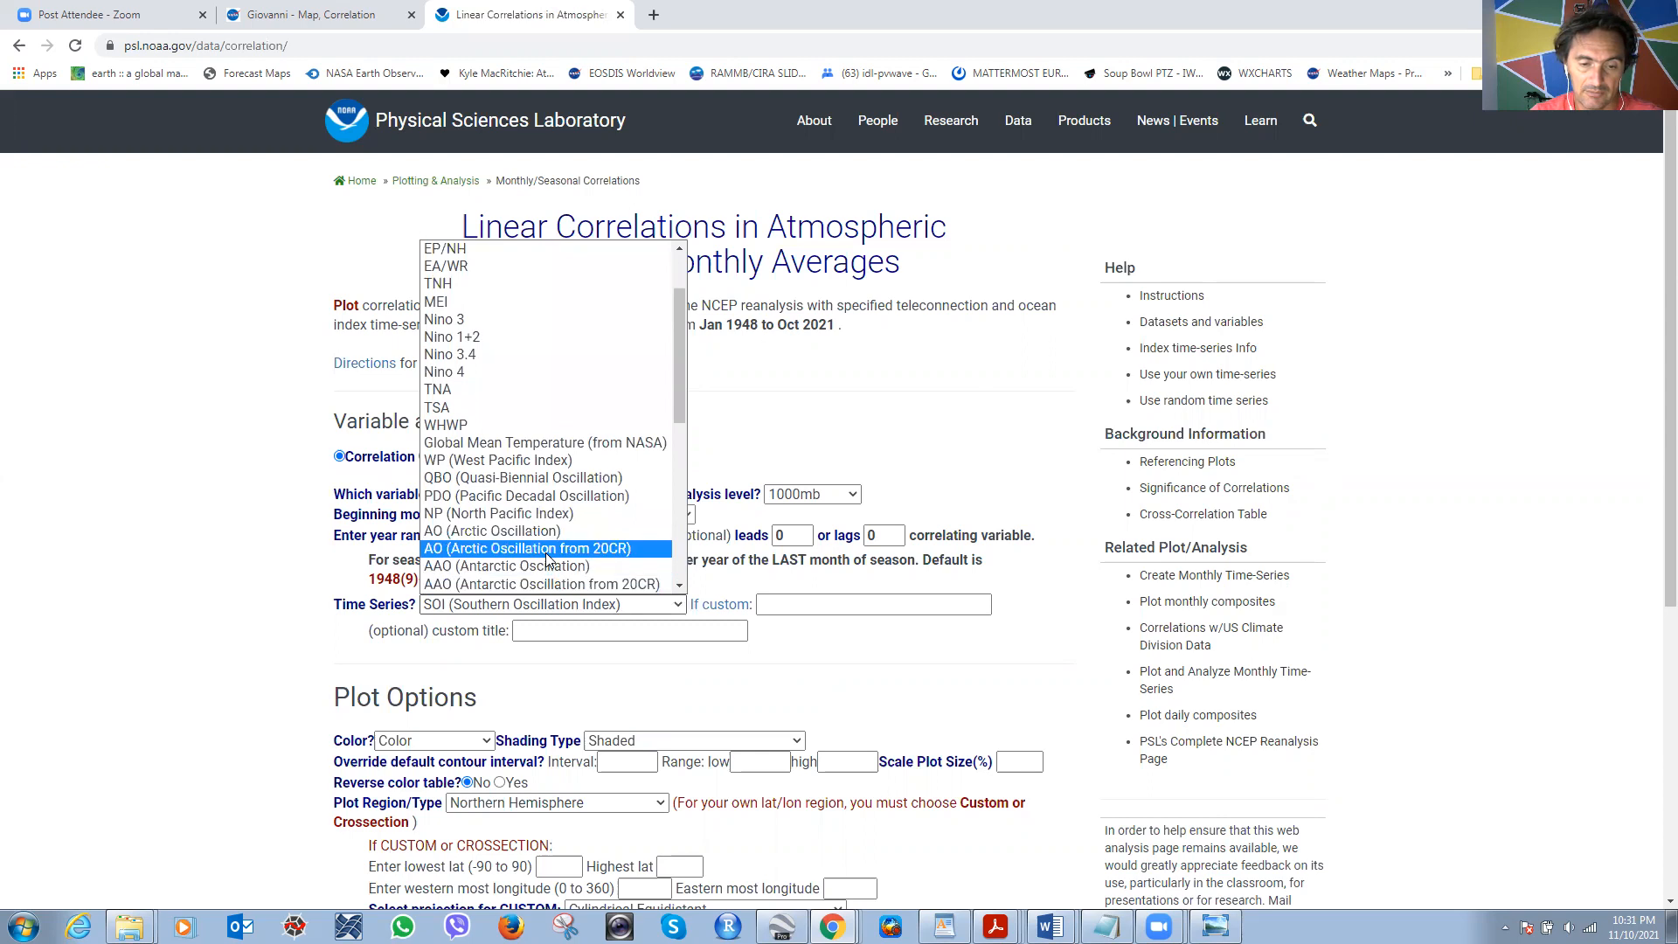
click(503, 355)
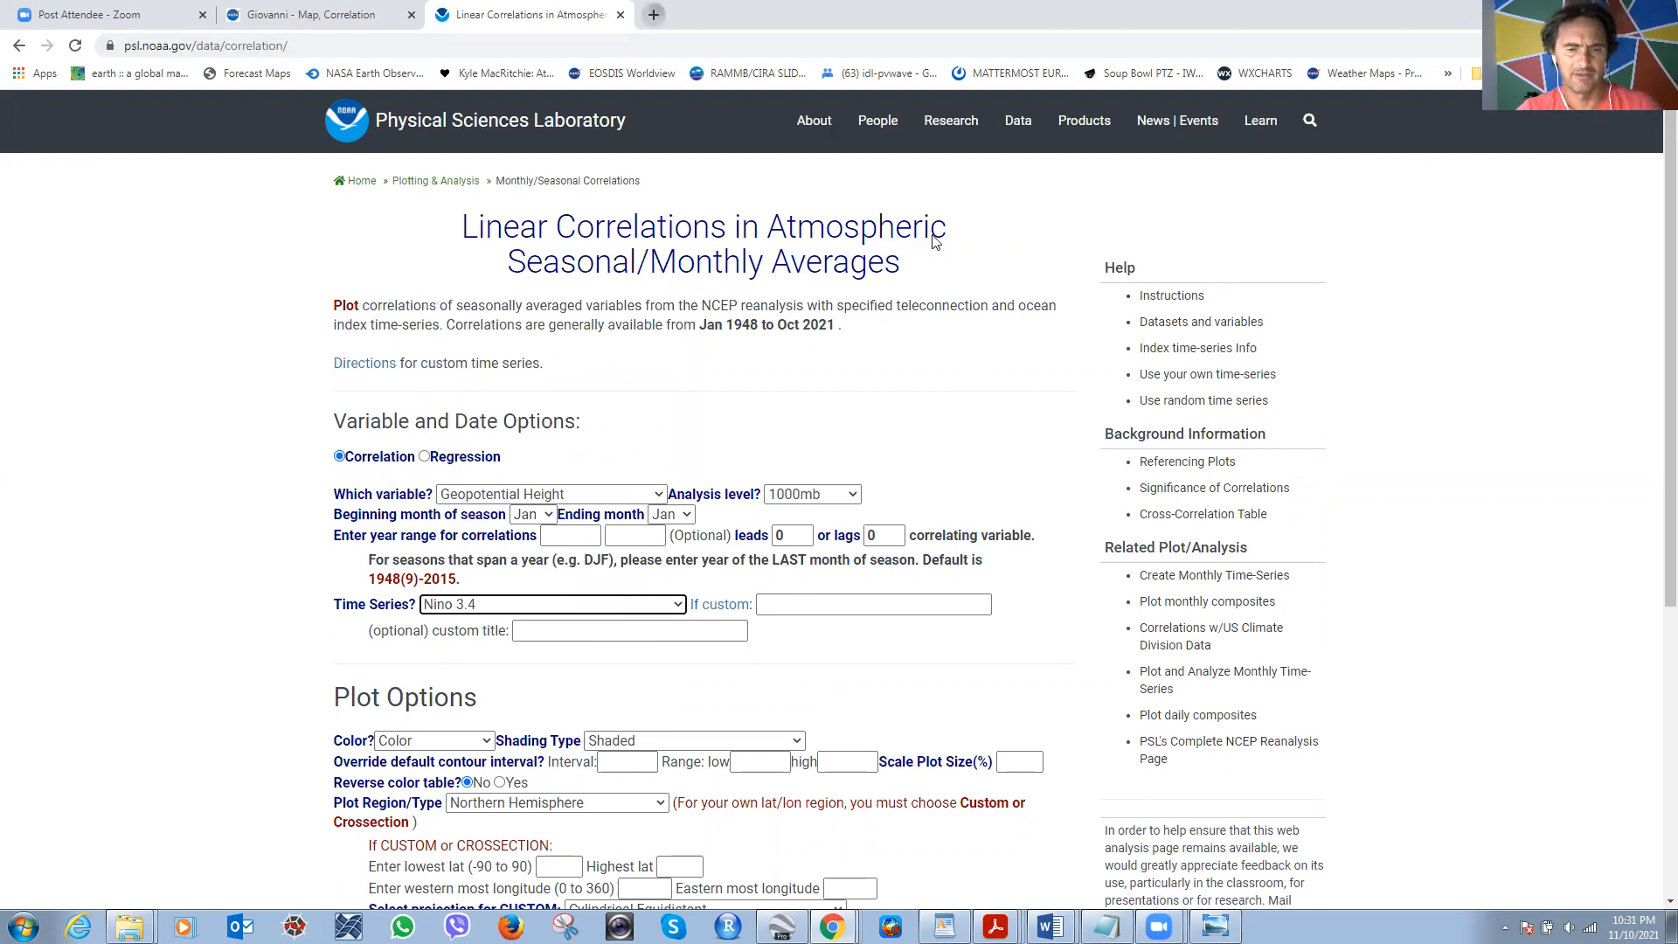
Search Google Images for "nino 3.4 region" in a new browser tab and view the NCDC map of the Nino regions enlarged.
click(653, 15)
text(nino)
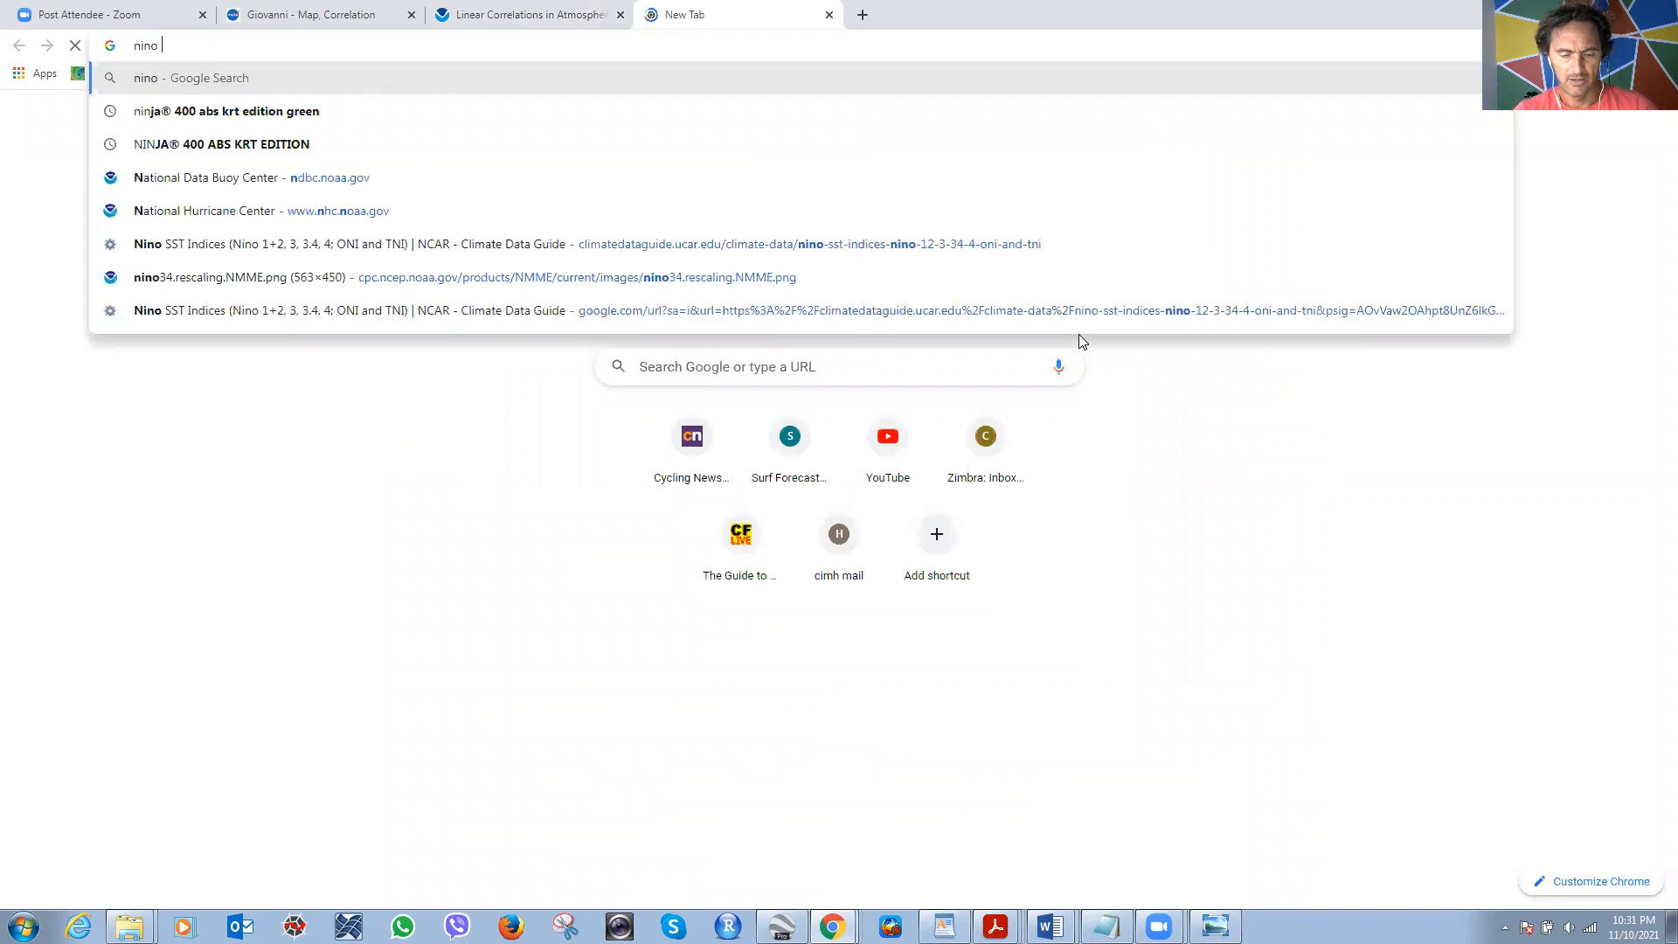
text( 3.4)
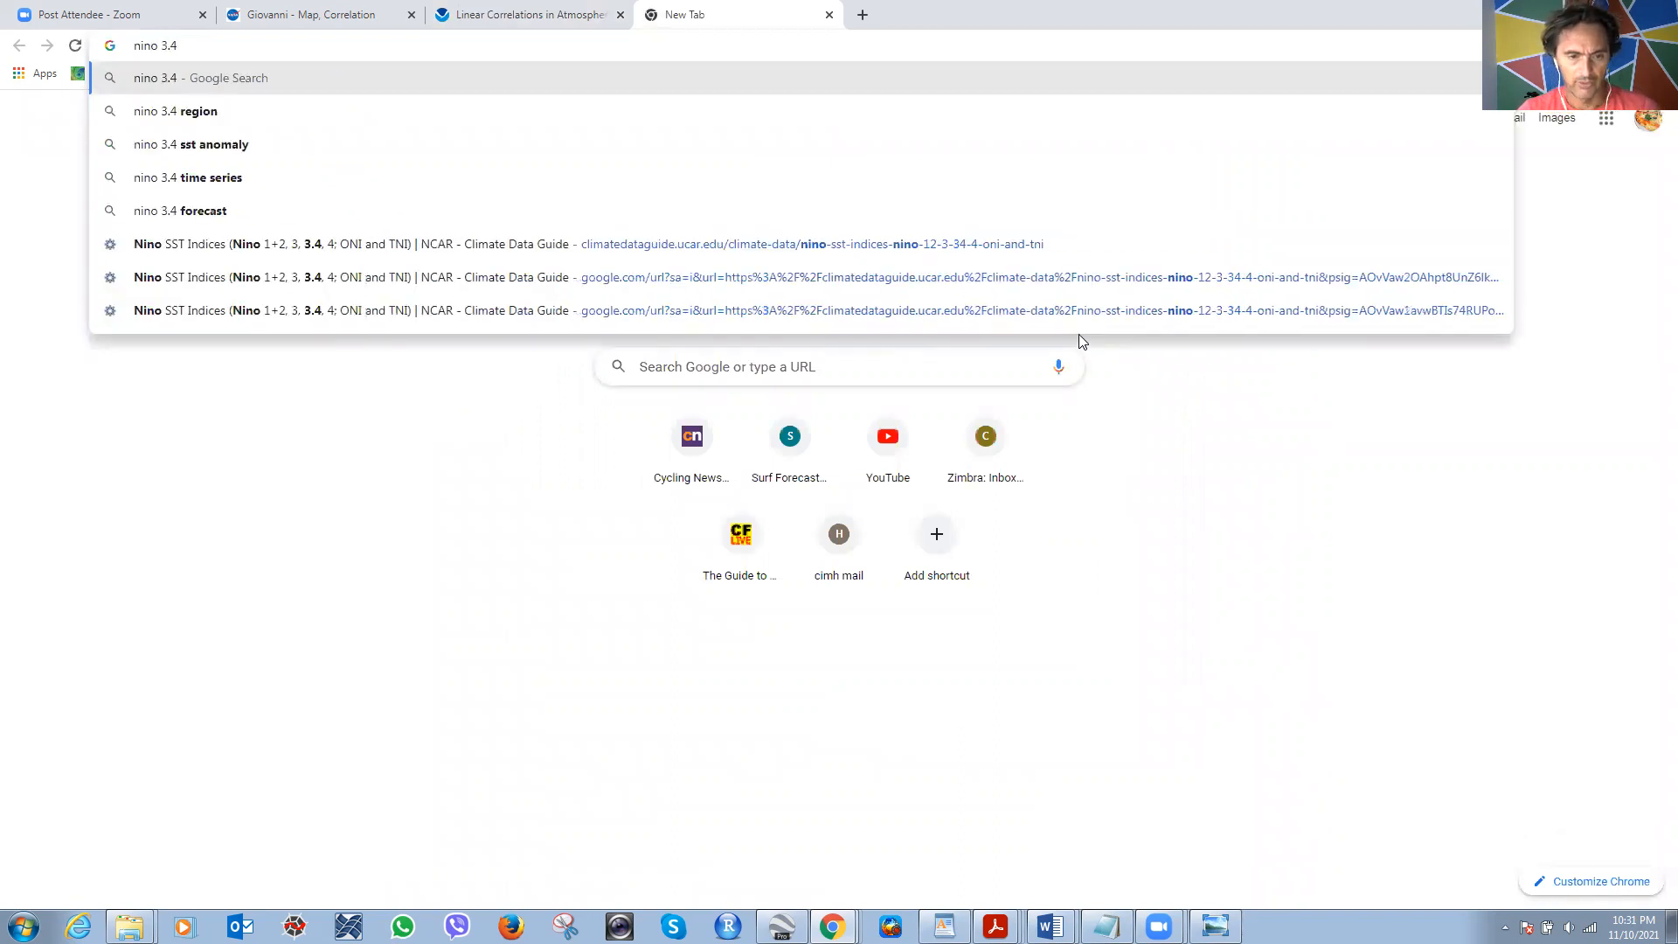
click(180, 112)
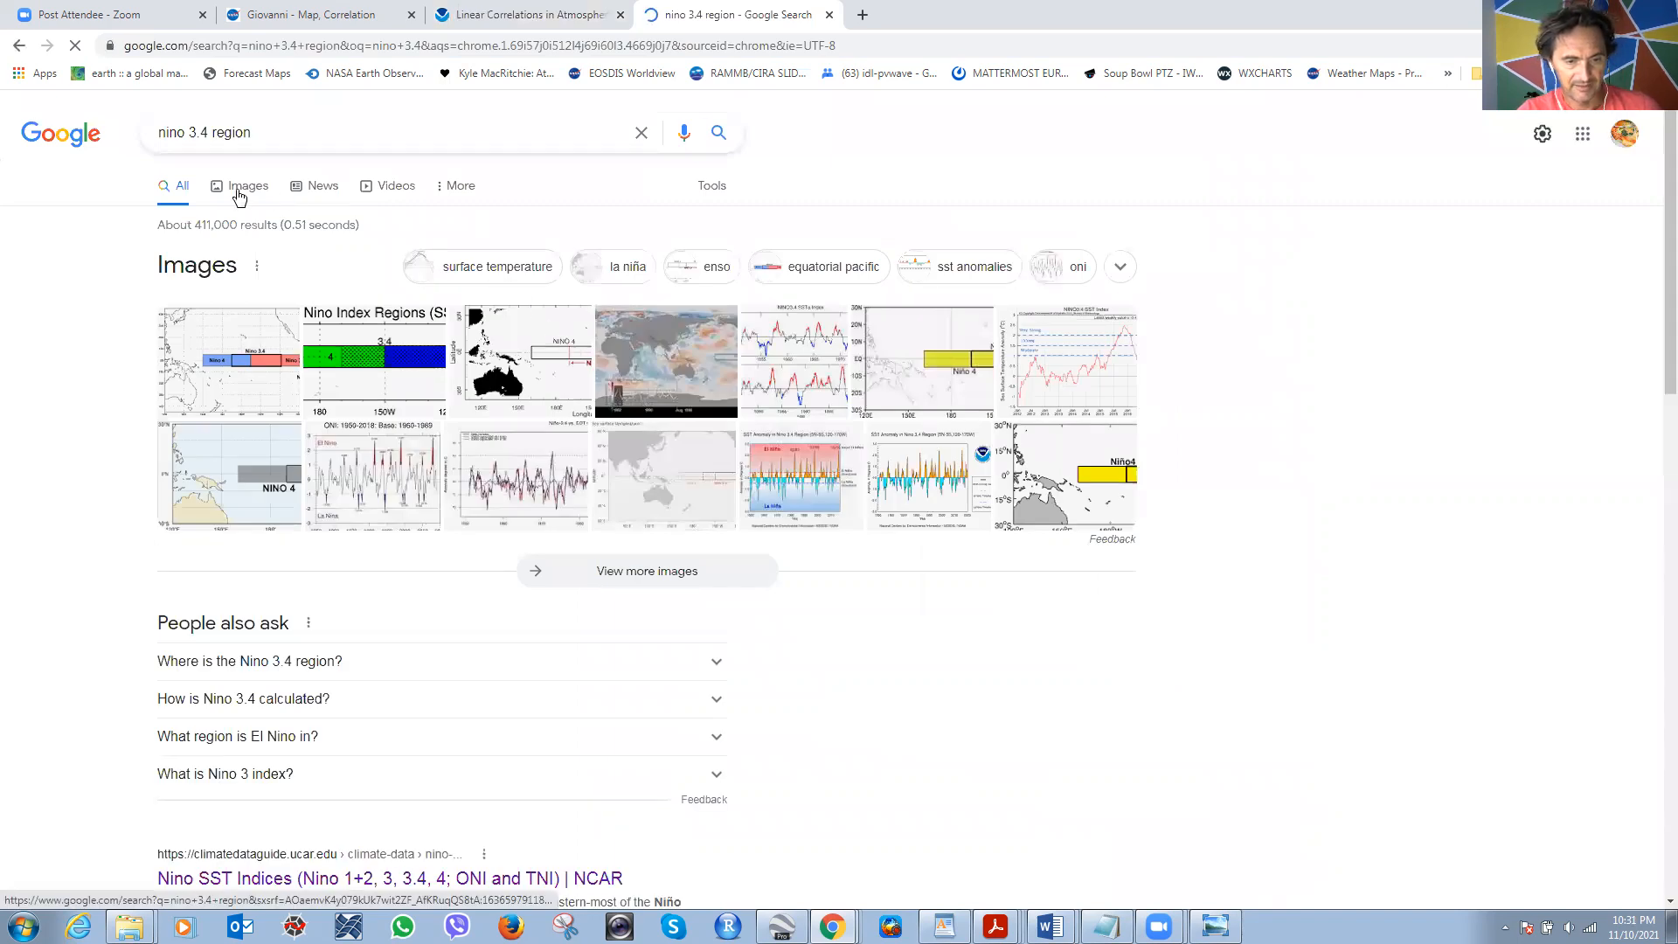
click(241, 187)
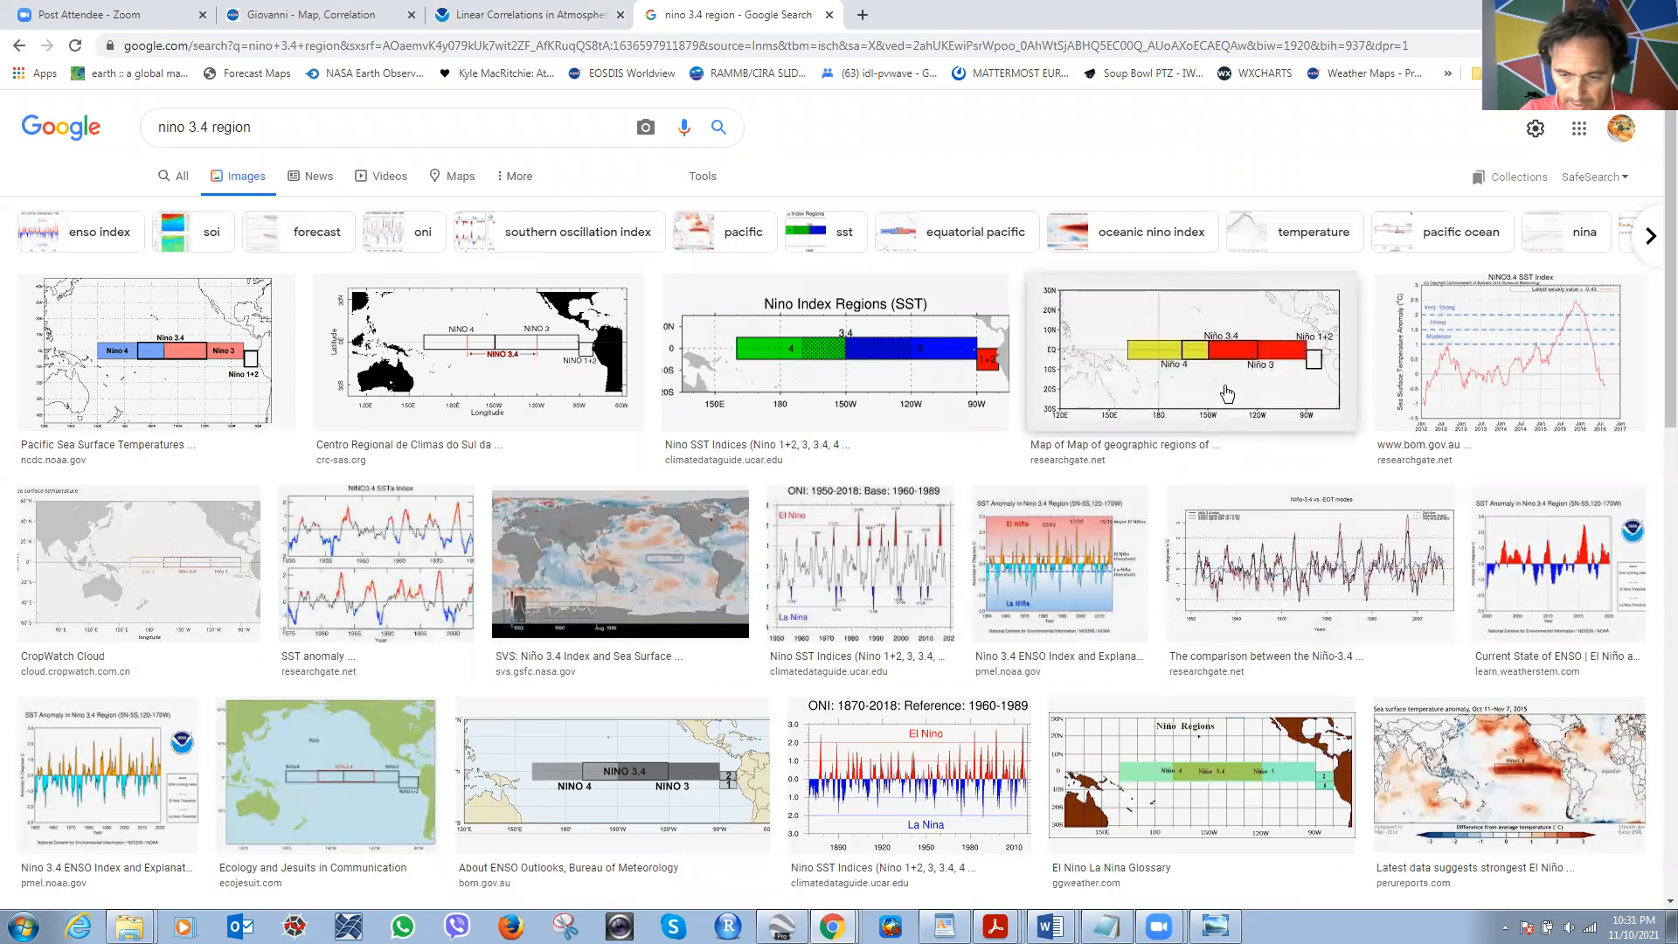
click(223, 411)
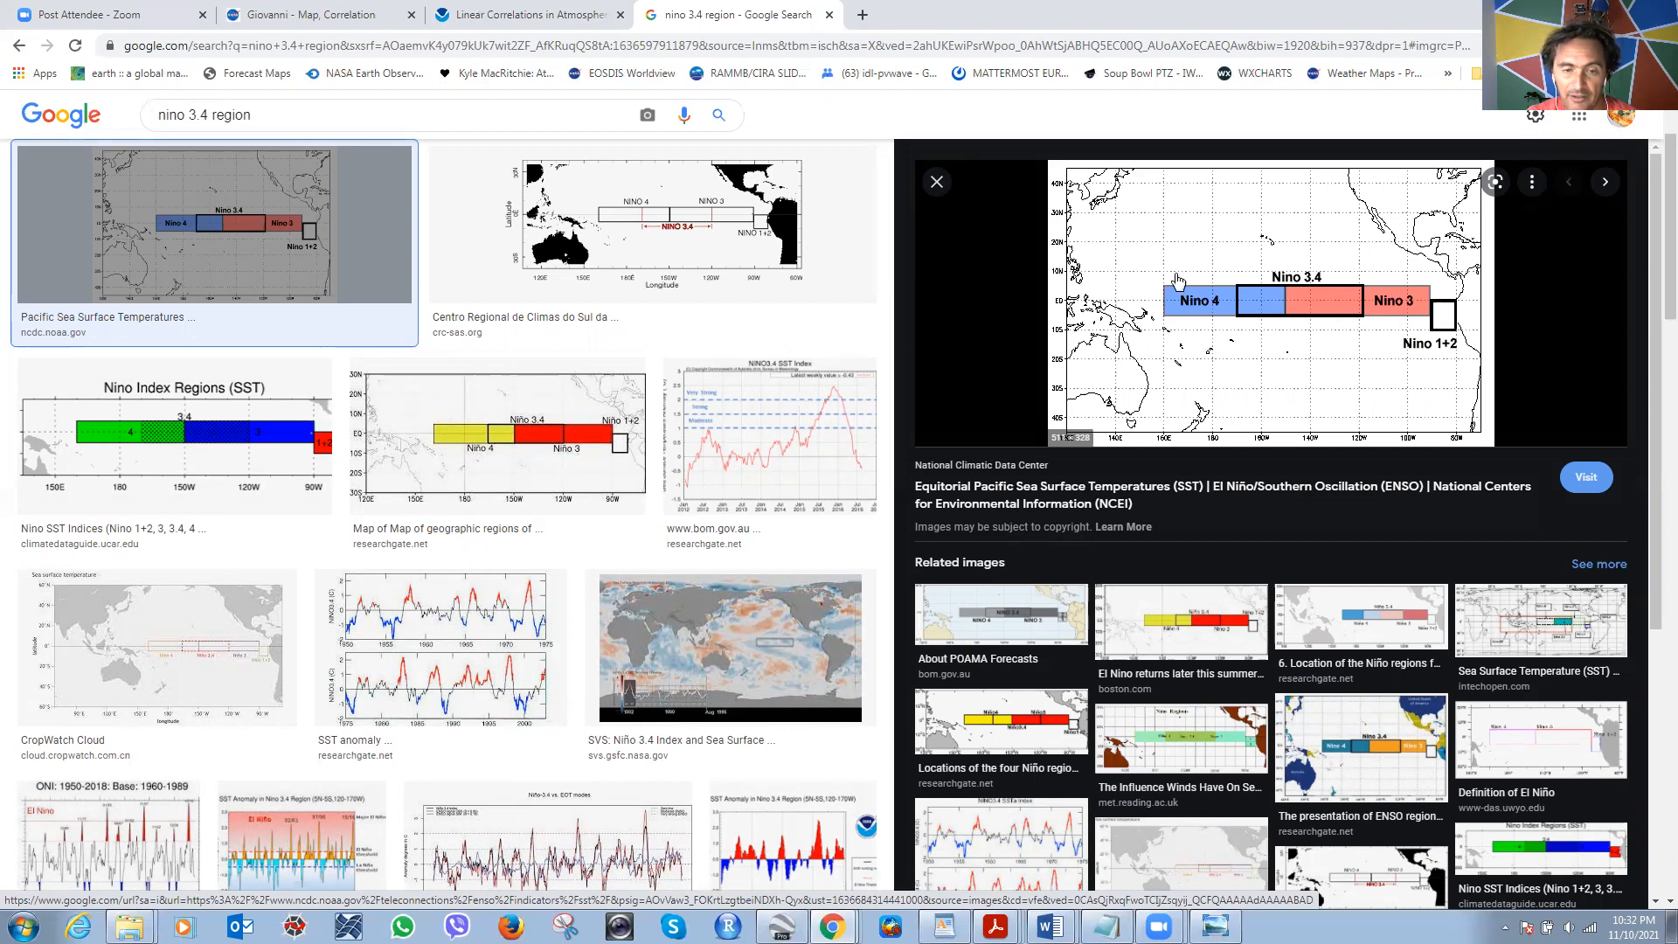
Return to the PSL correlation form and create the Northern Hemisphere plot of 1000mb geopotential height against Nino 3.4.
click(560, 16)
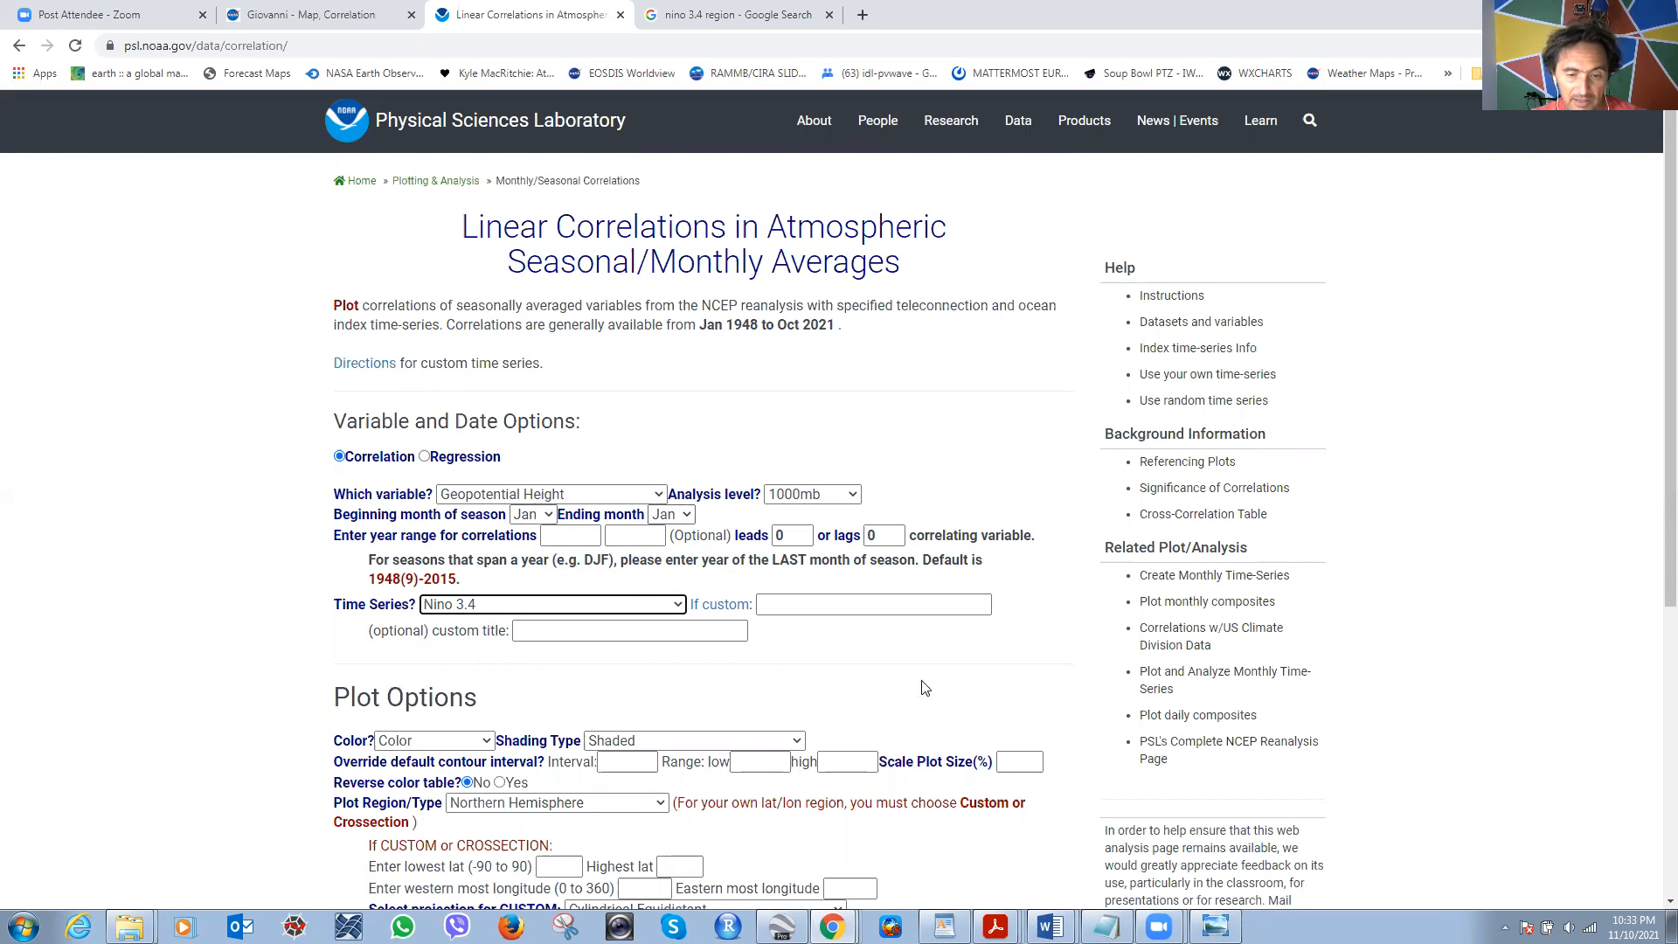
scroll(925, 688, down, 3)
scroll(925, 688, down, 5)
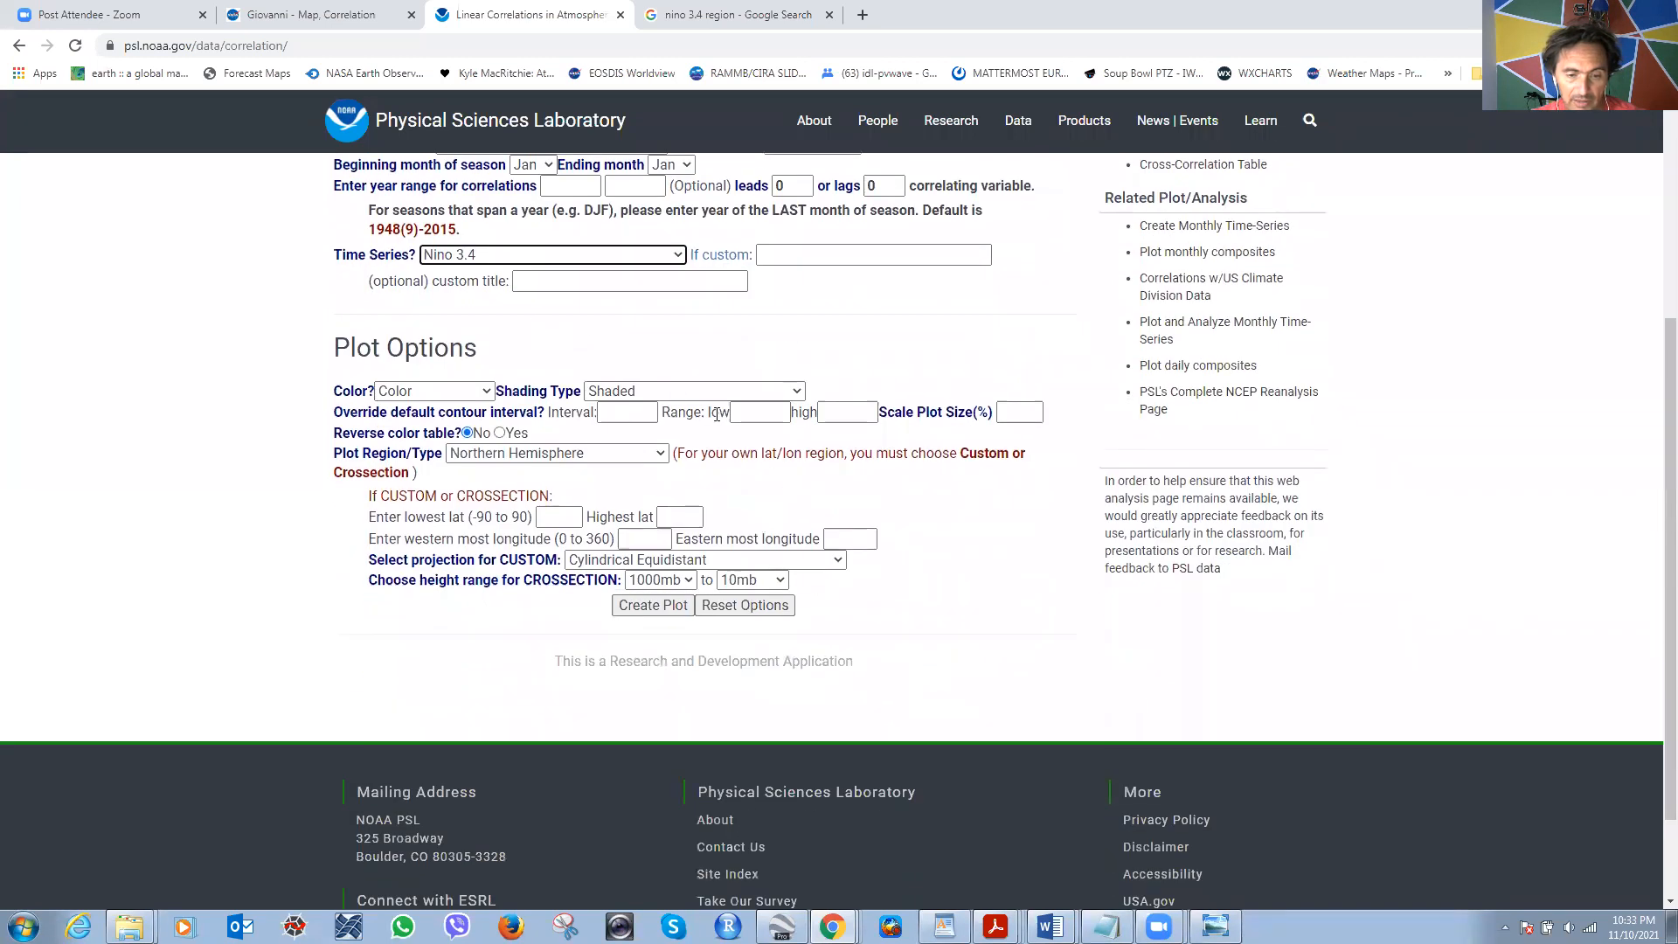
click(667, 605)
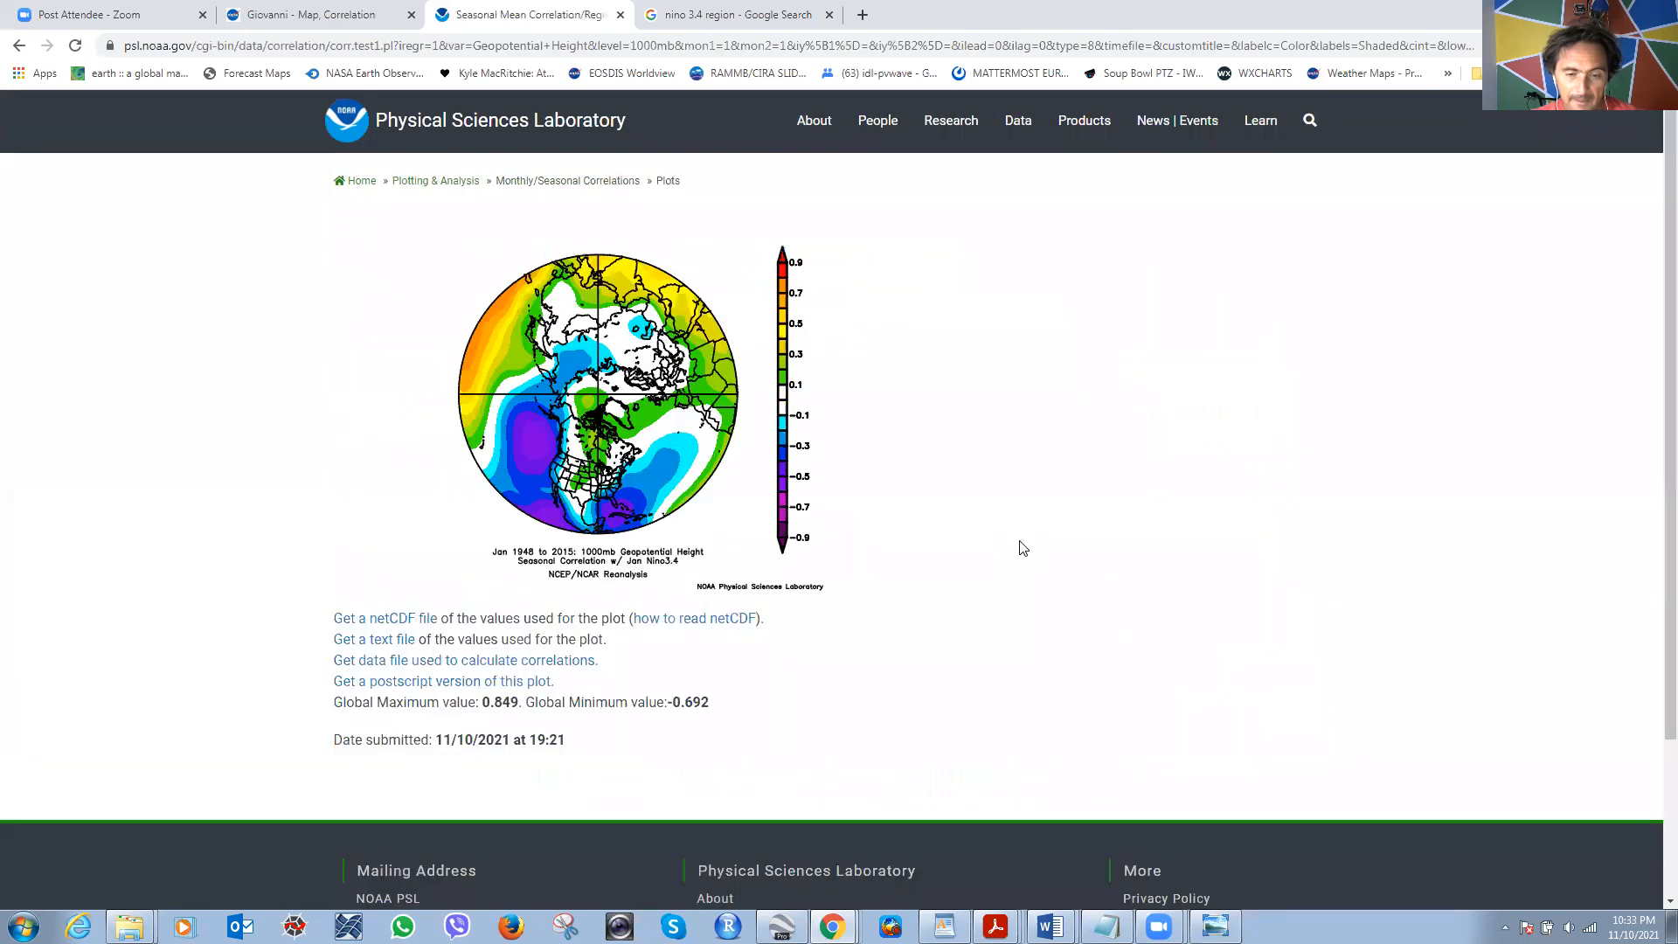
Go back to the form, set the plot region to ALL while keeping the Cylindrical Equidistant projection, and create the plot.
click(18, 49)
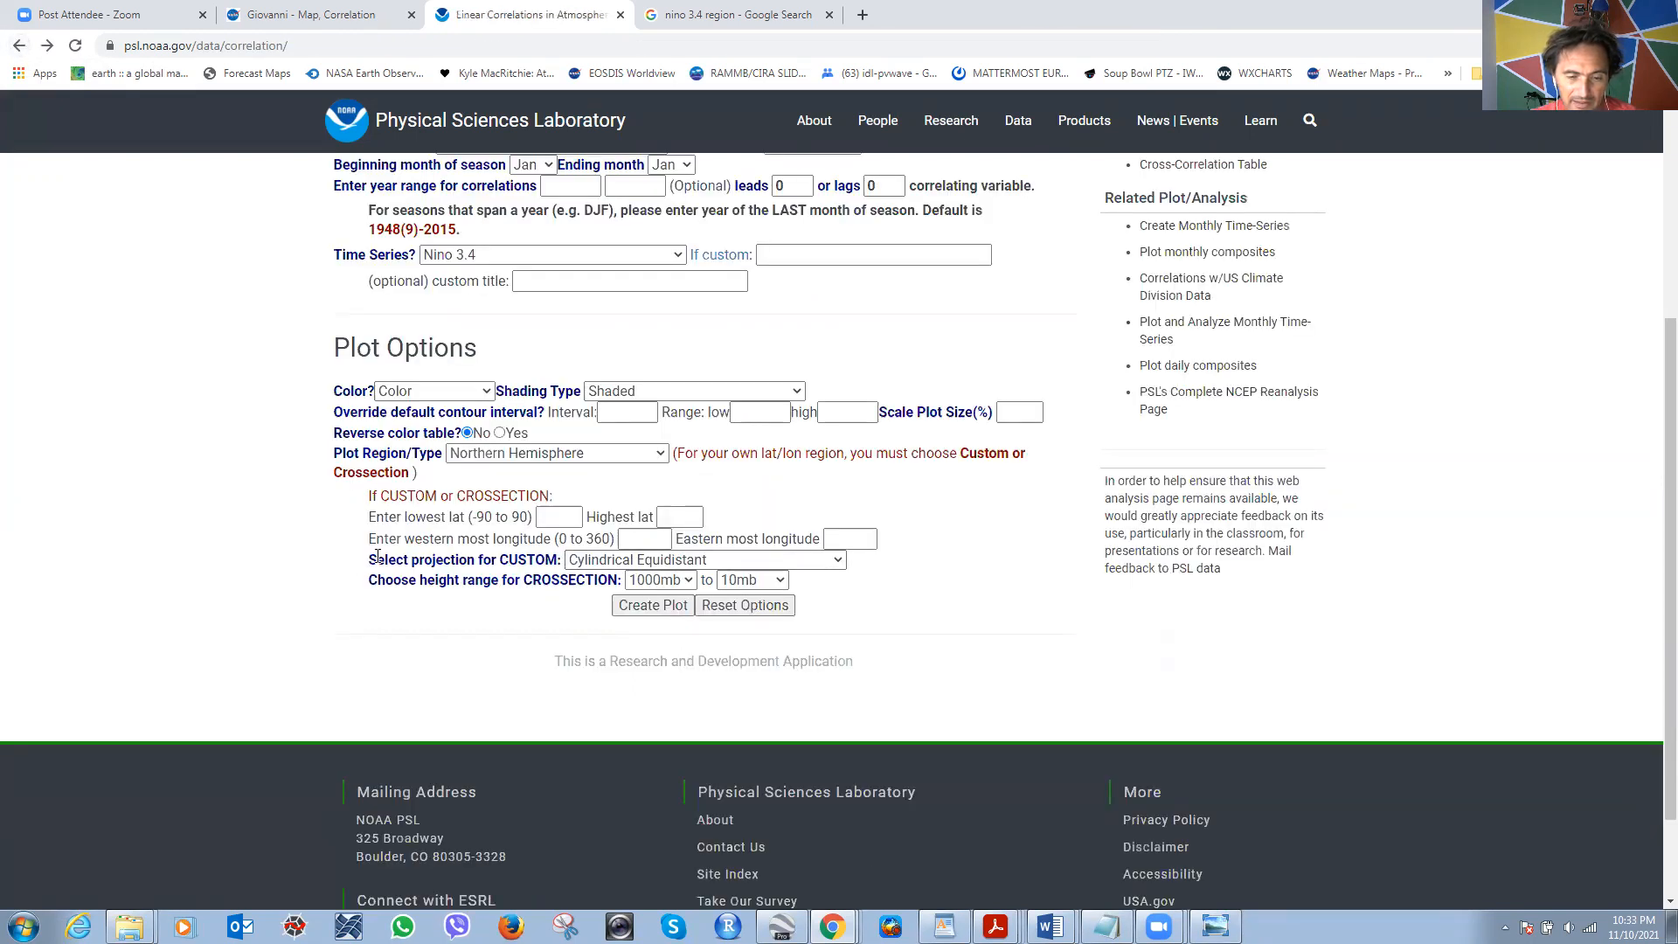
click(670, 561)
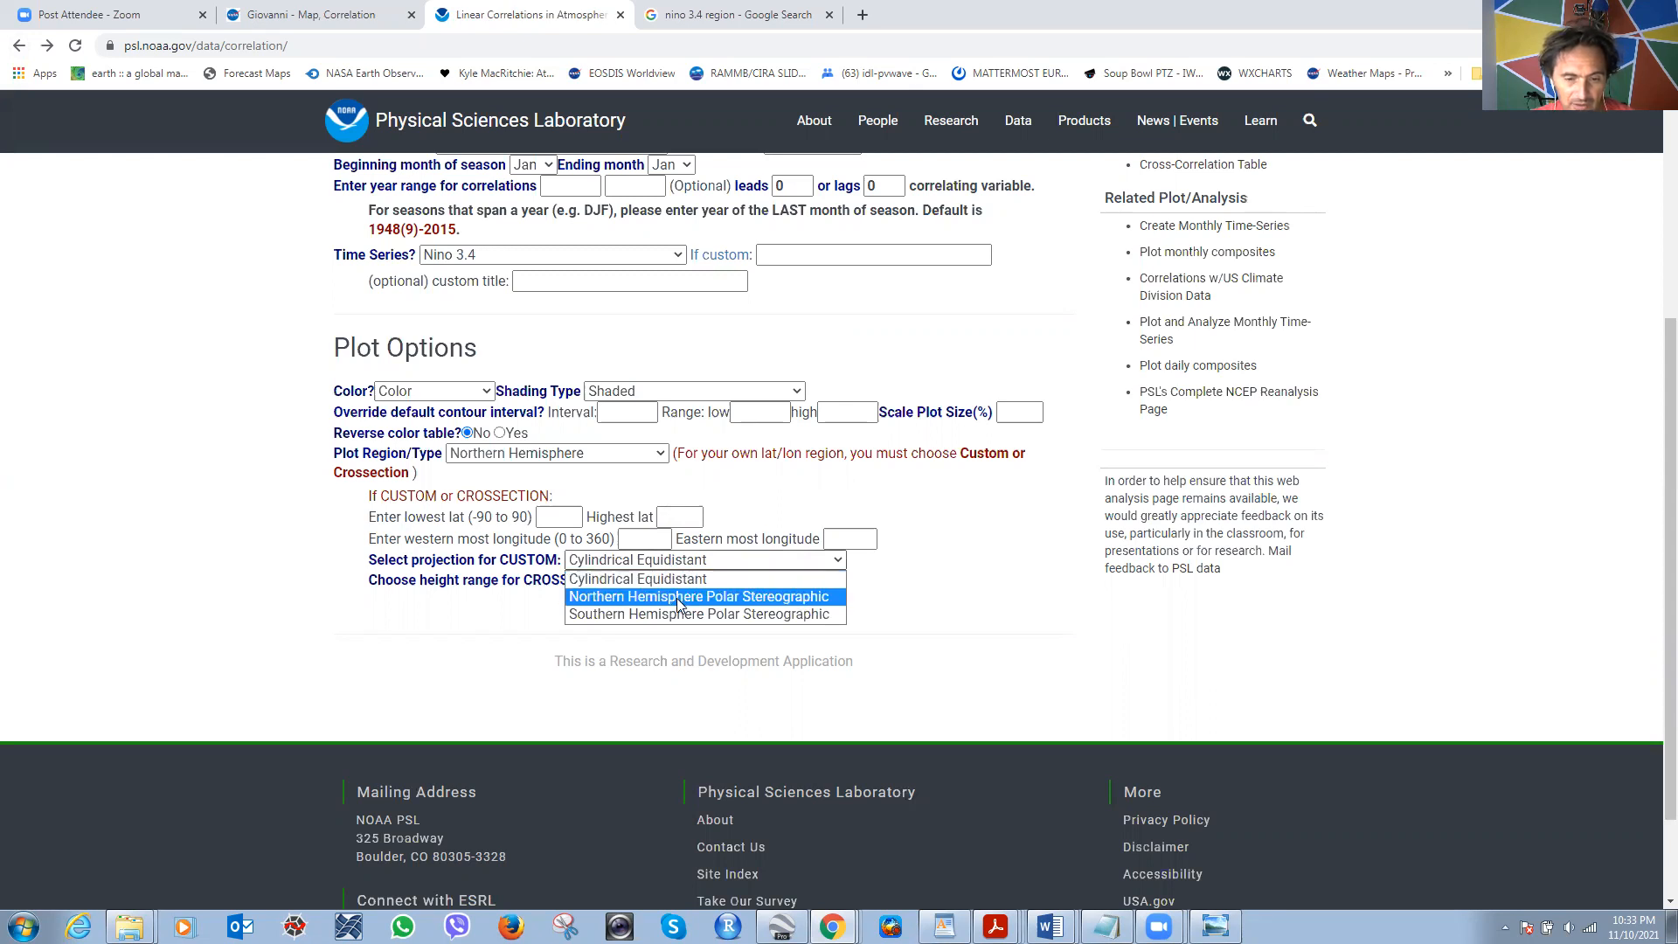
click(631, 453)
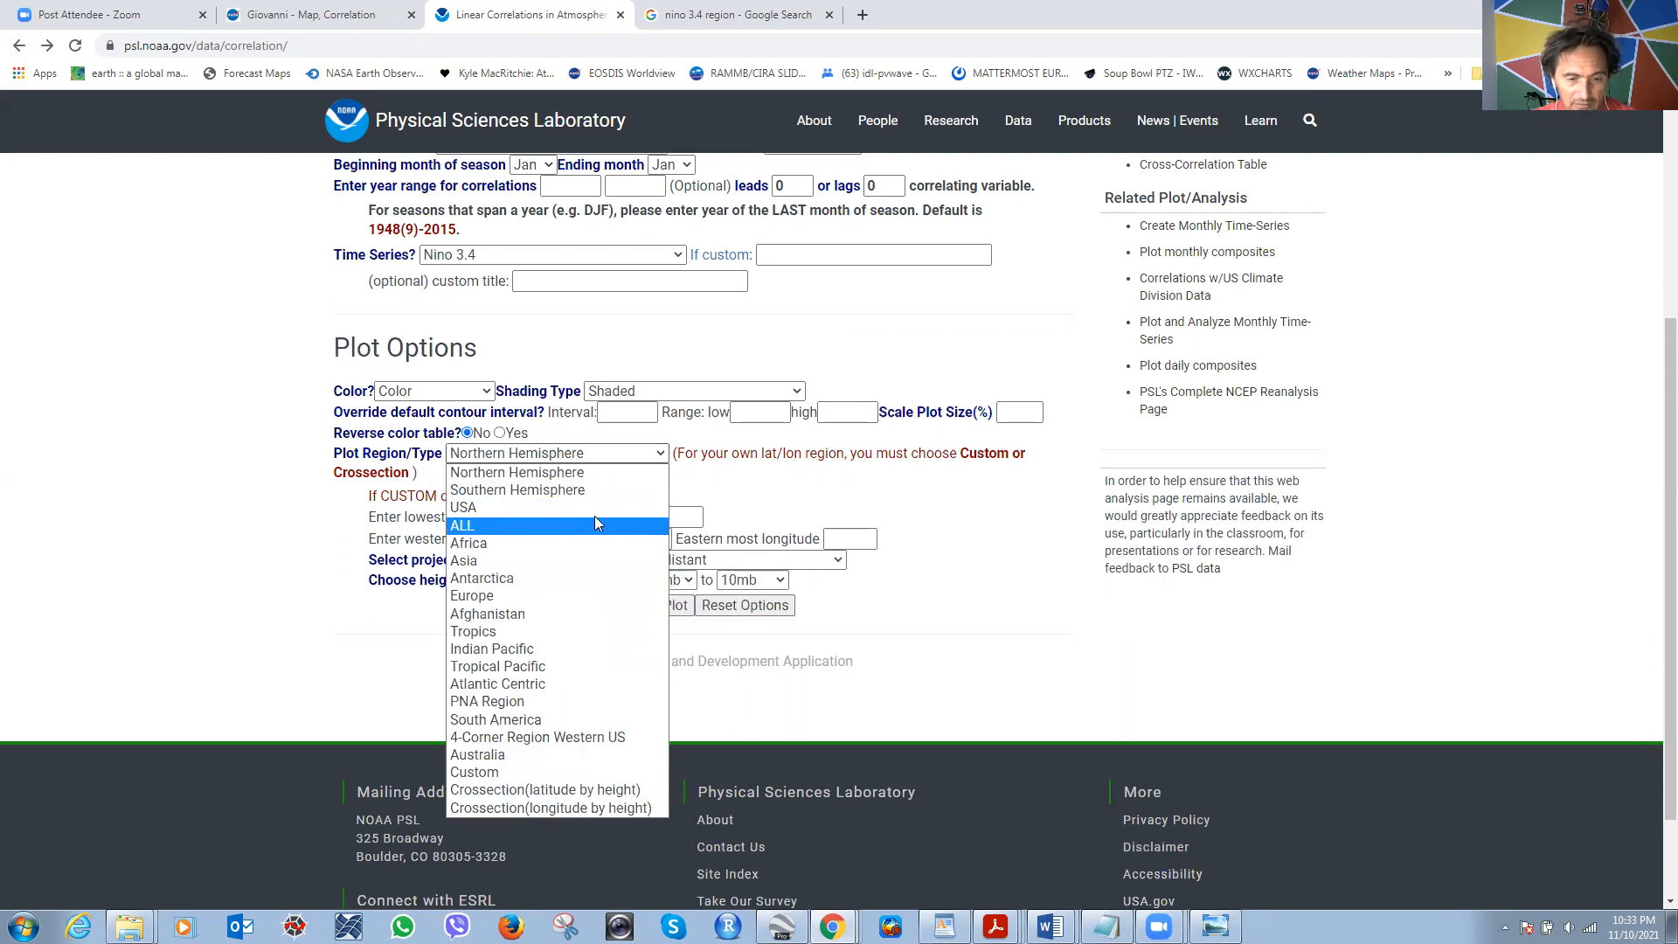
click(545, 525)
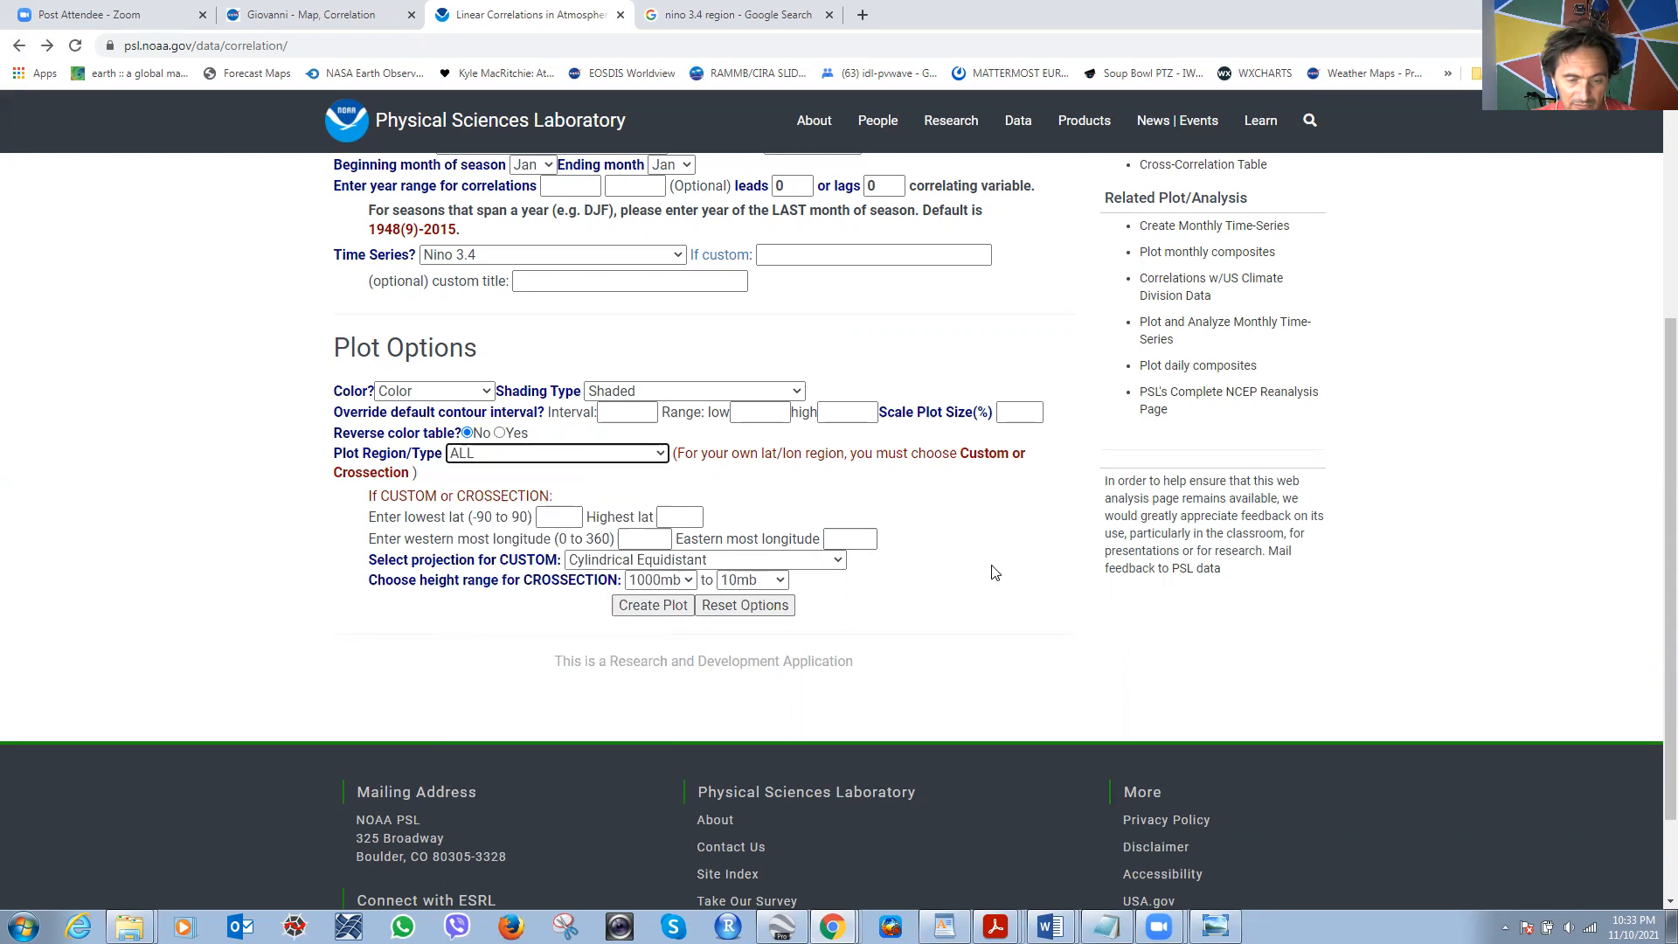
click(777, 560)
click(776, 558)
click(653, 607)
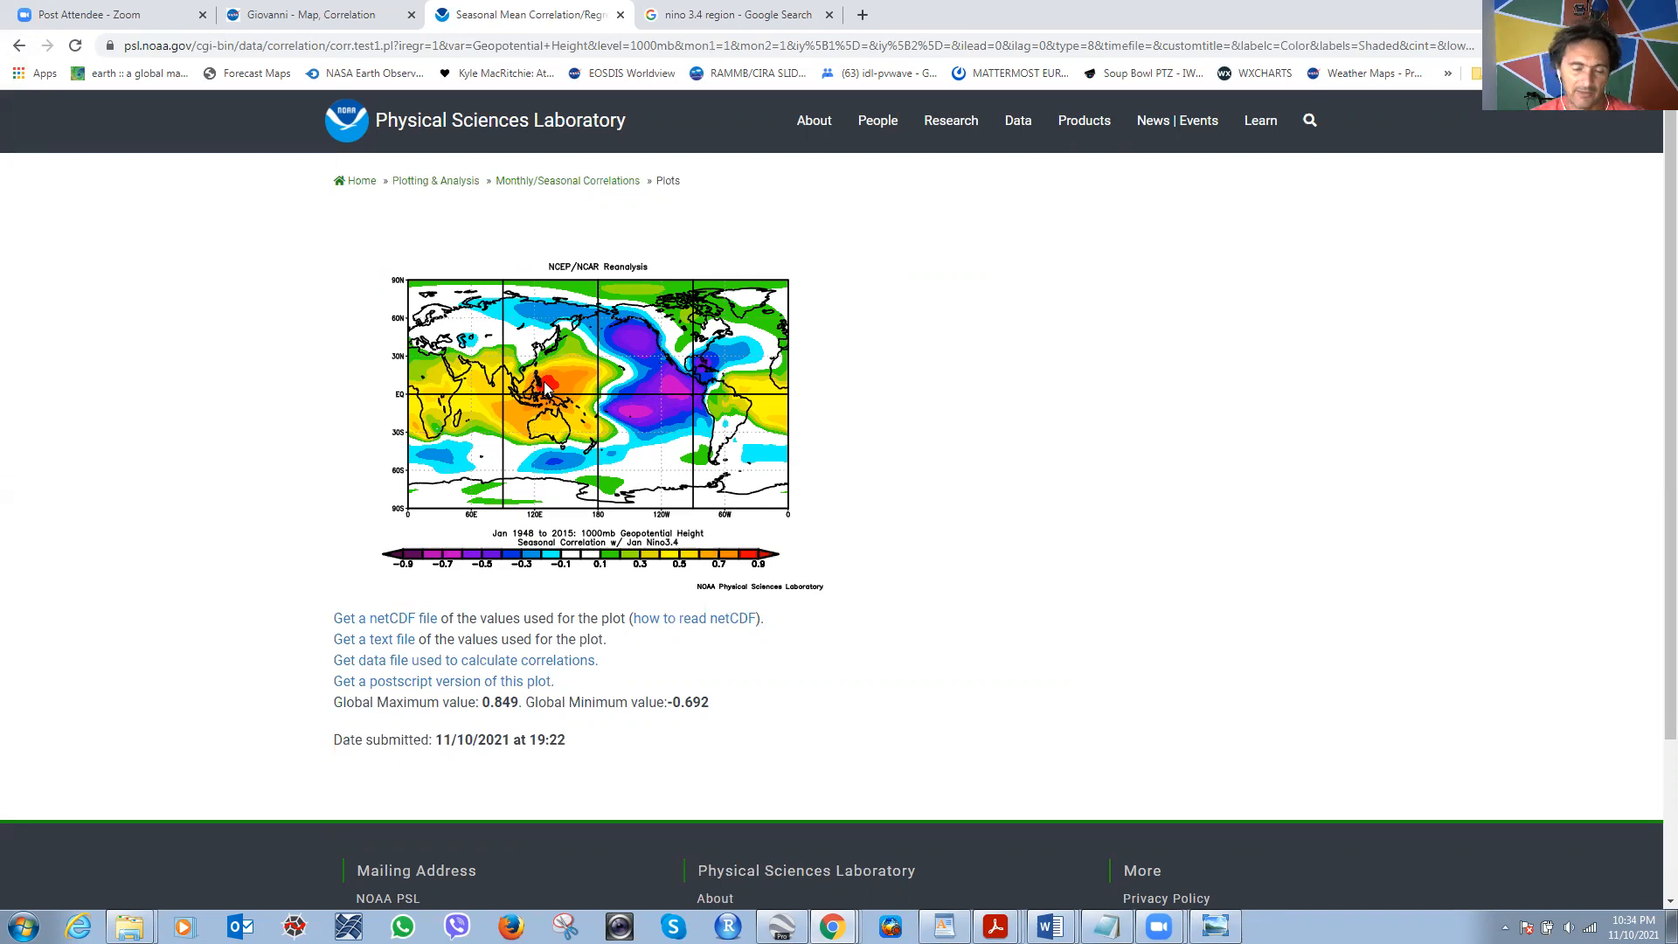
Return to the correlation form, set the lag of the correlating variable to 1, and create the plot.
click(16, 46)
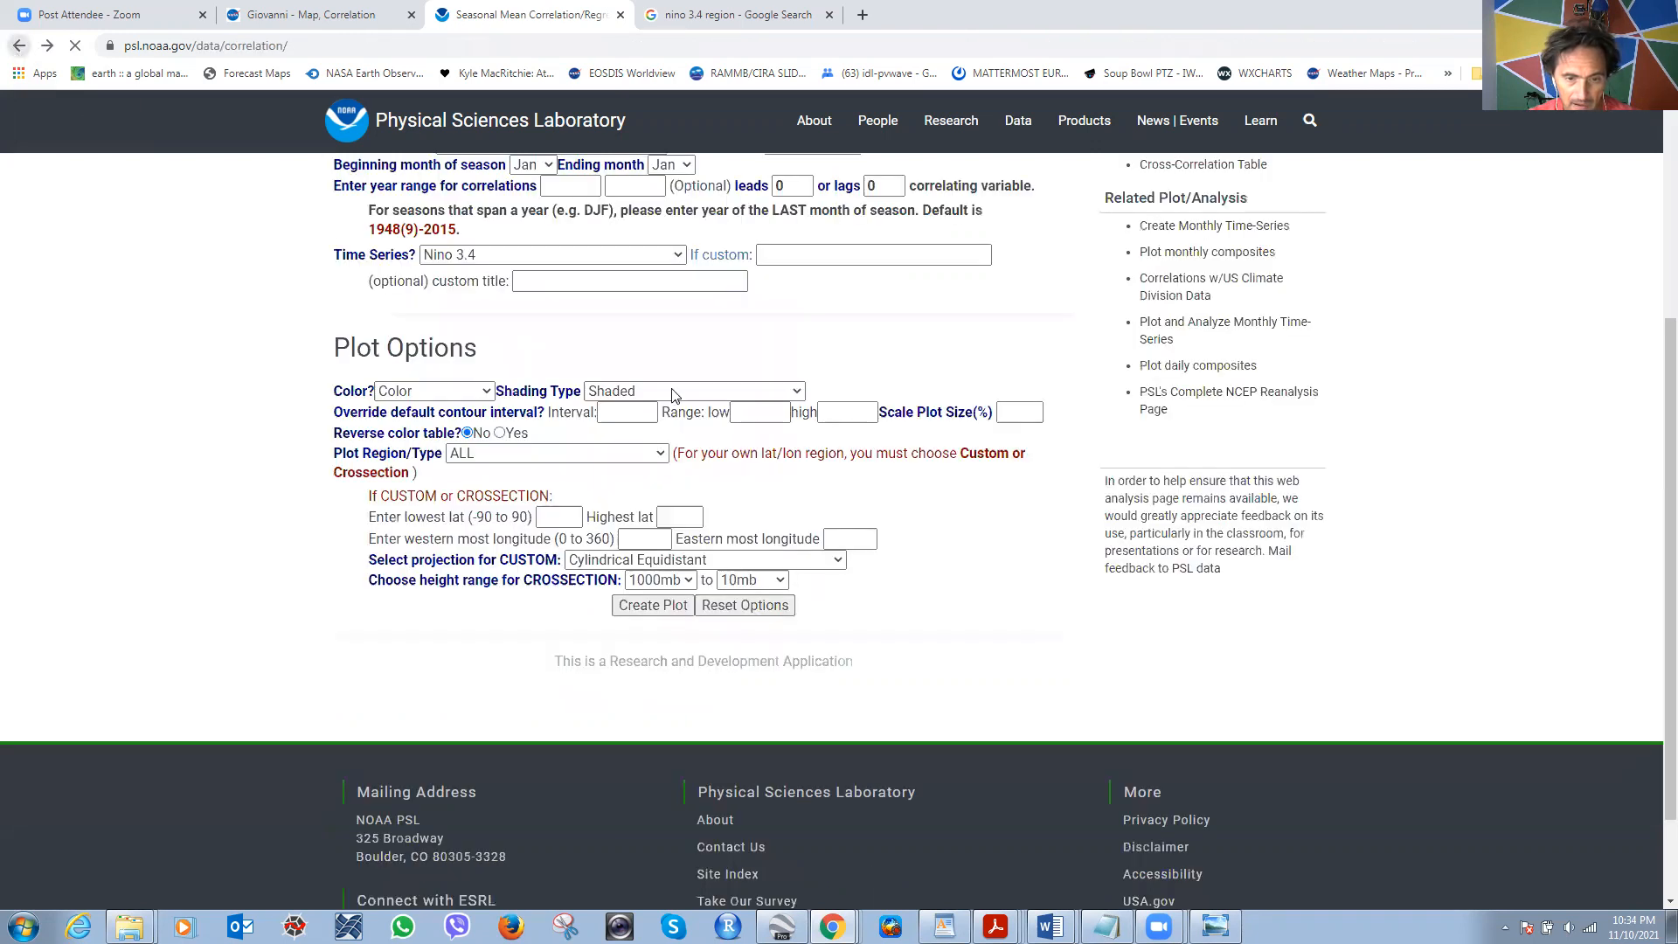
scroll(984, 387, up, 2)
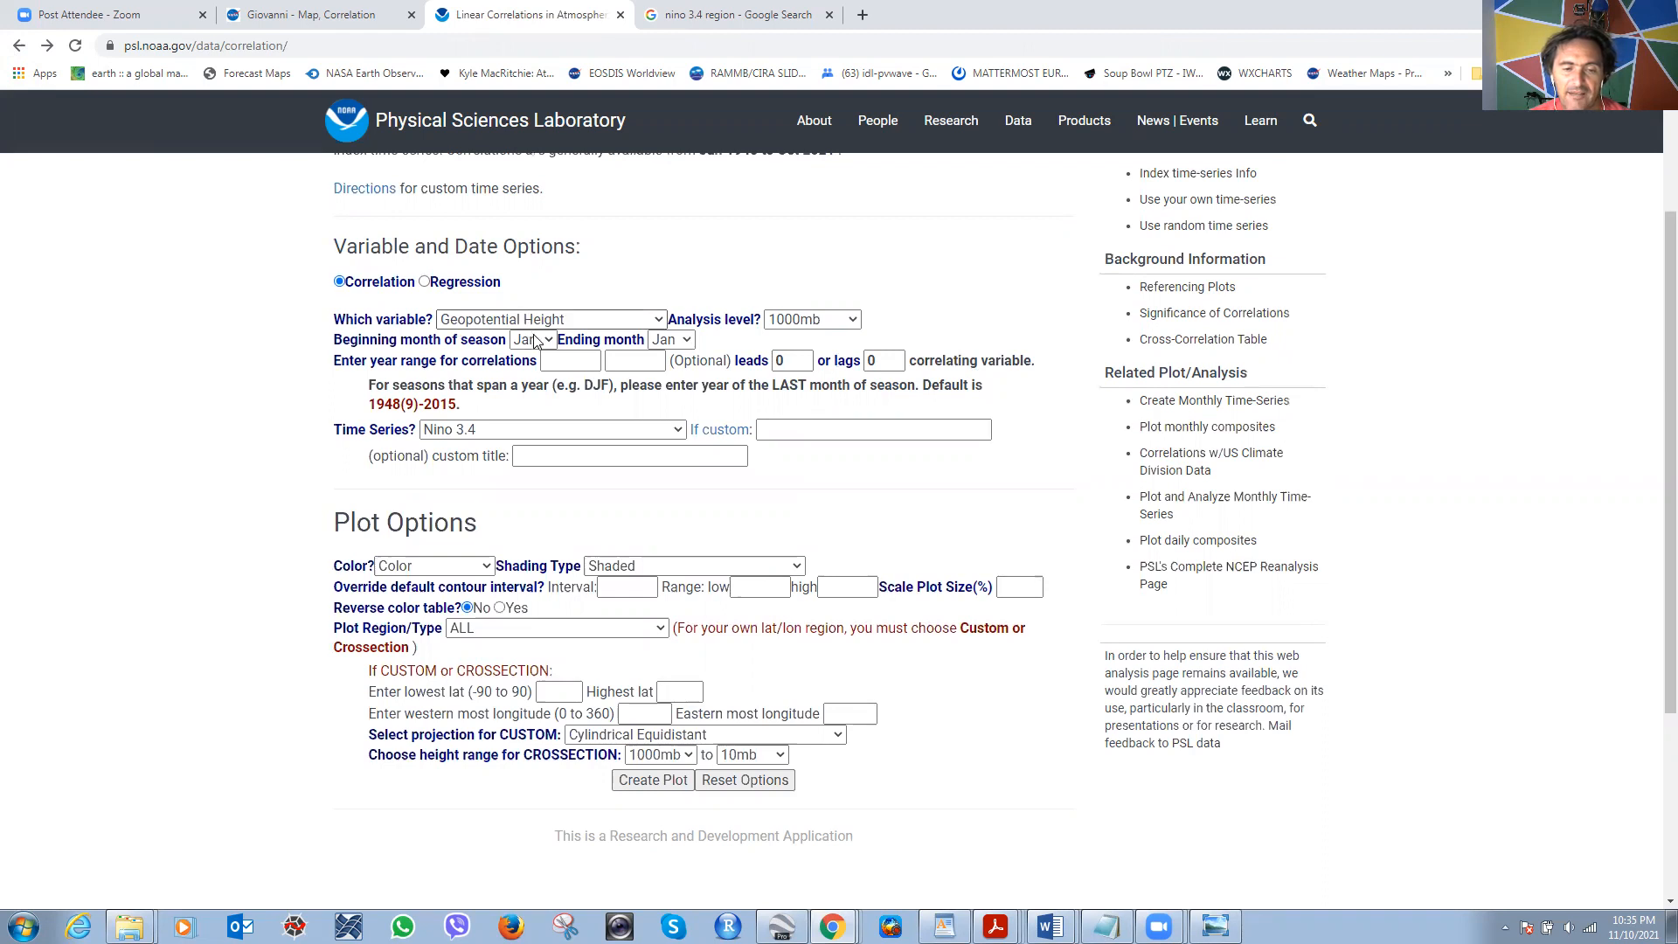
drag(888, 357, 859, 360)
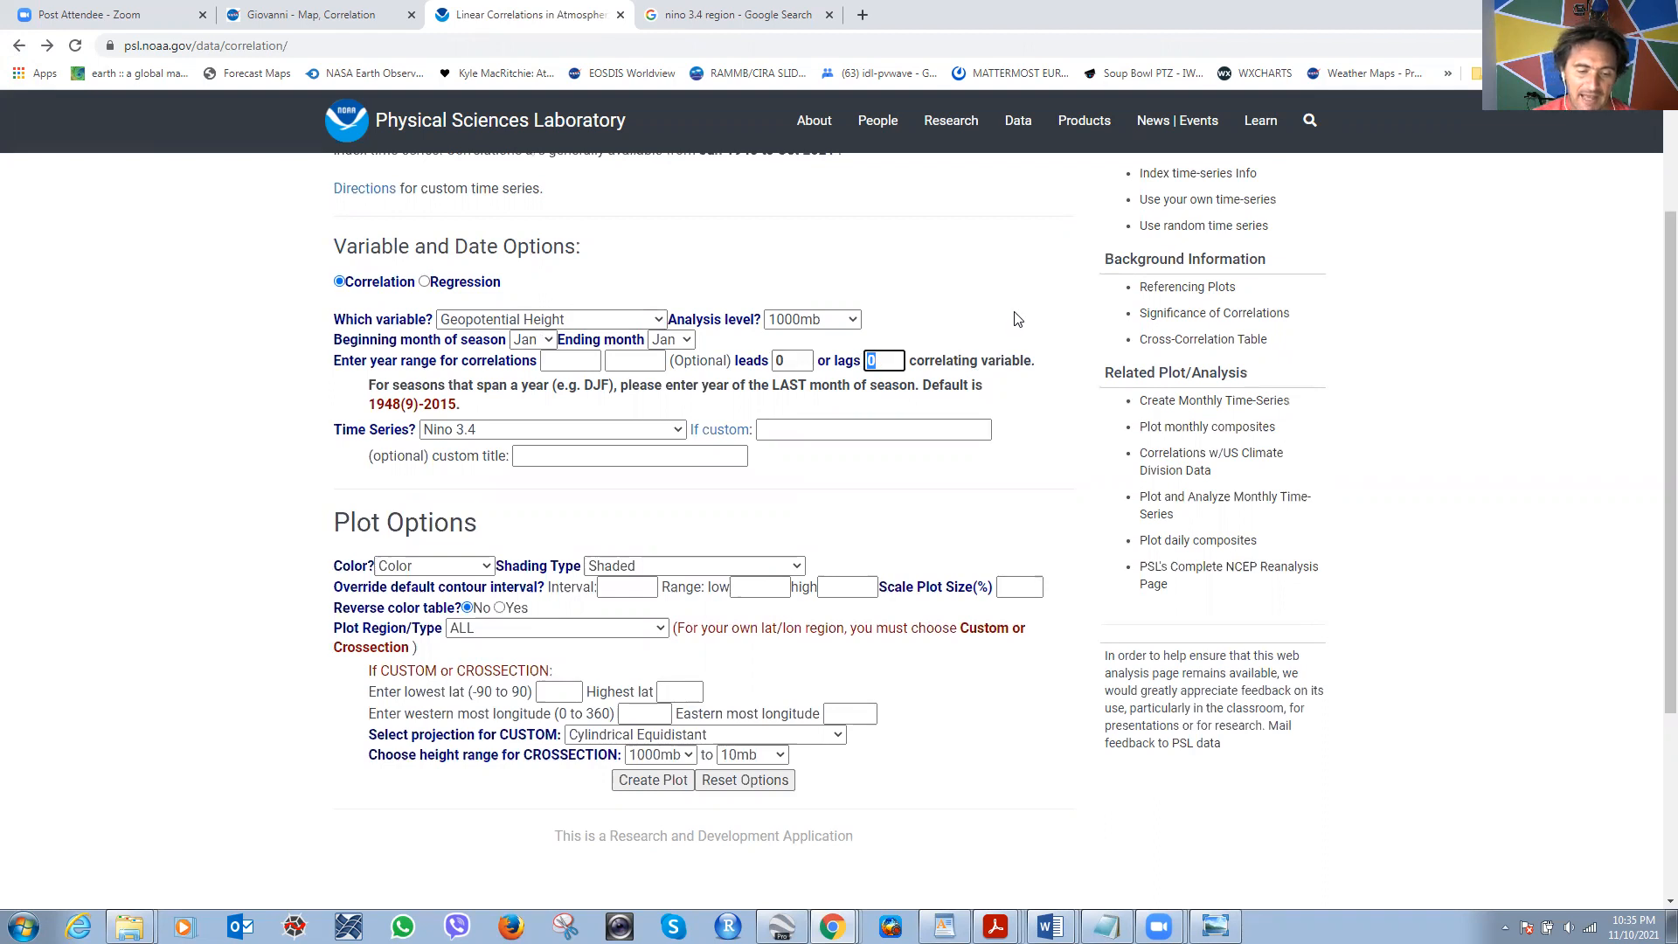
text(1)
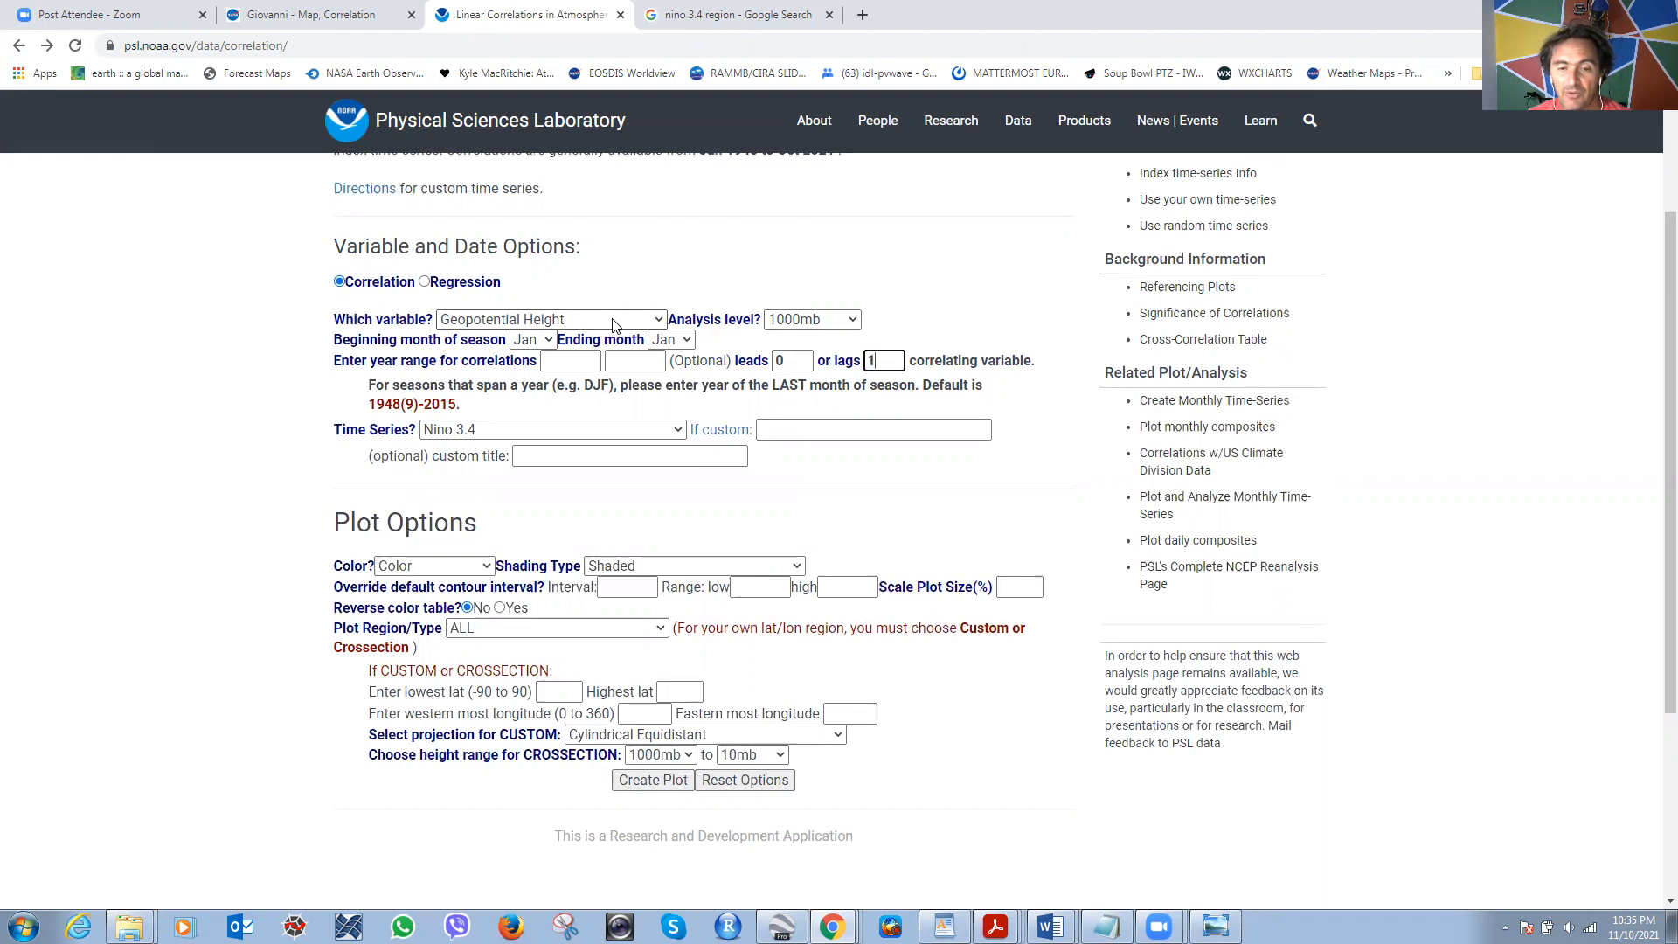
double_click(870, 361)
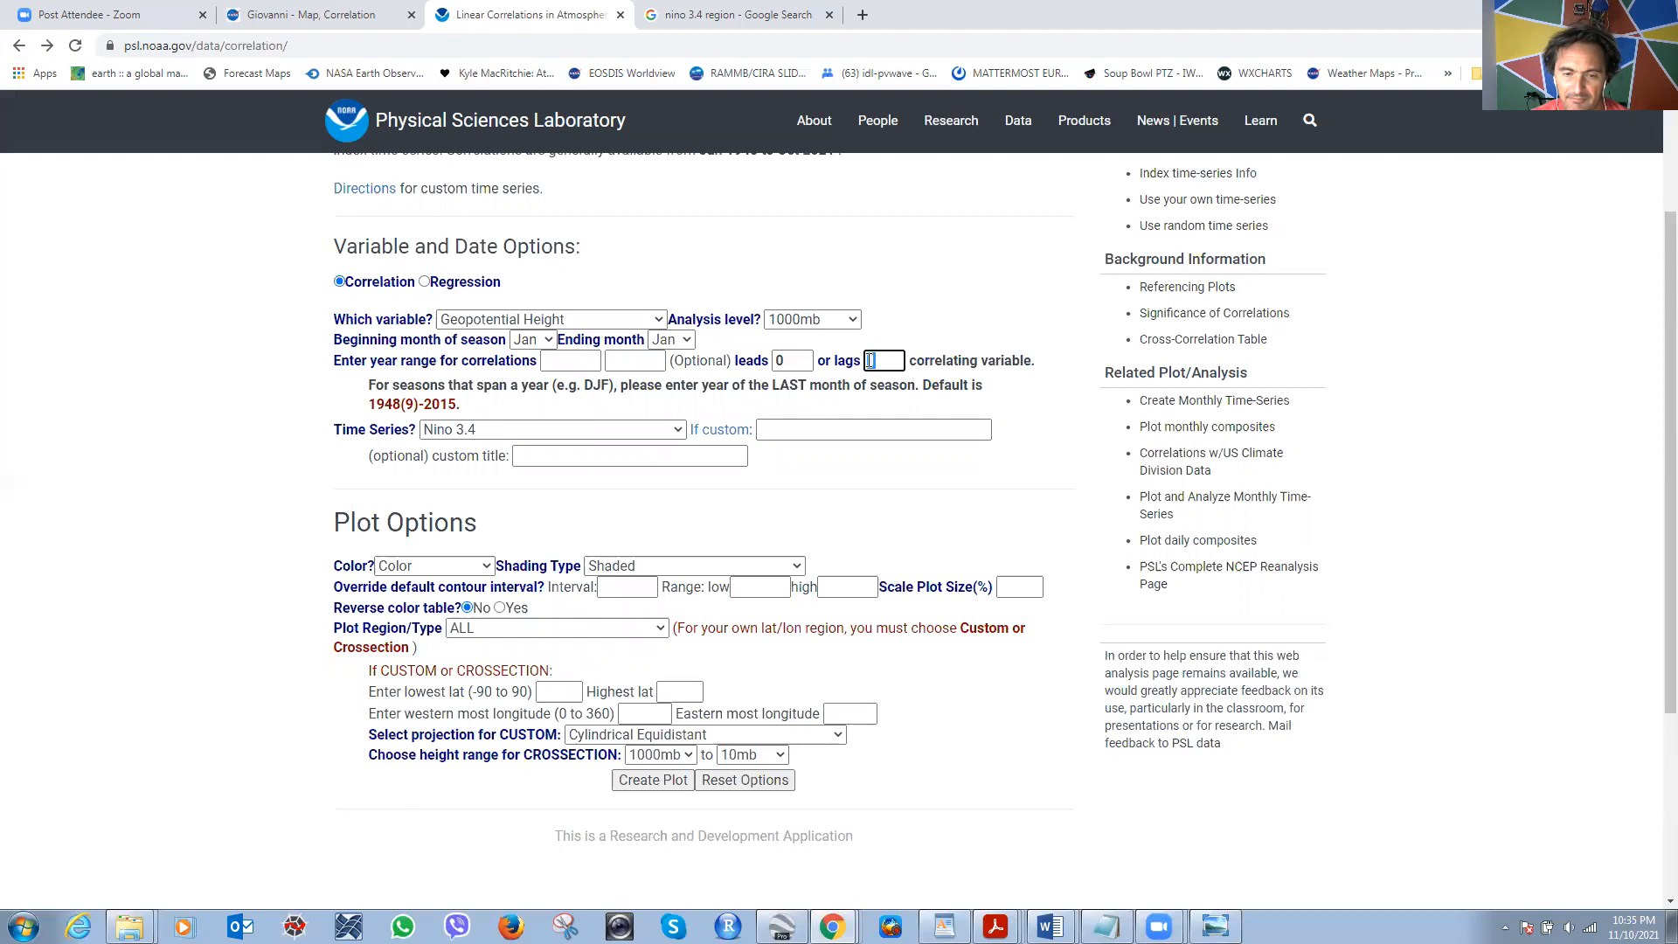
click(552, 318)
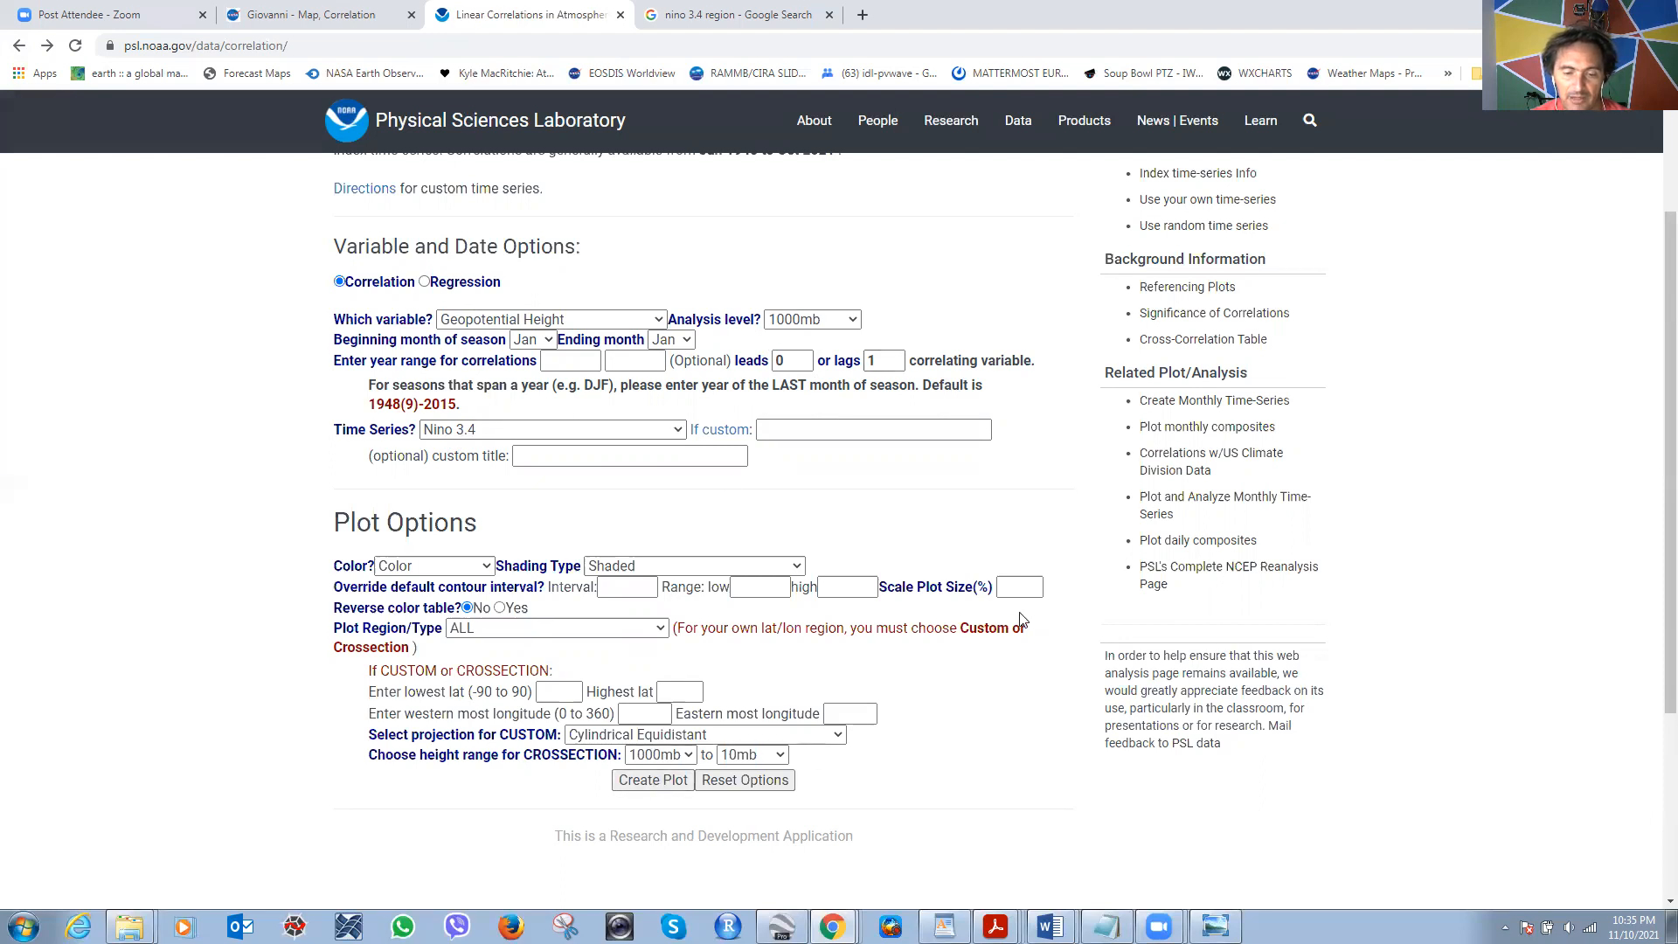
key(alt+Right)
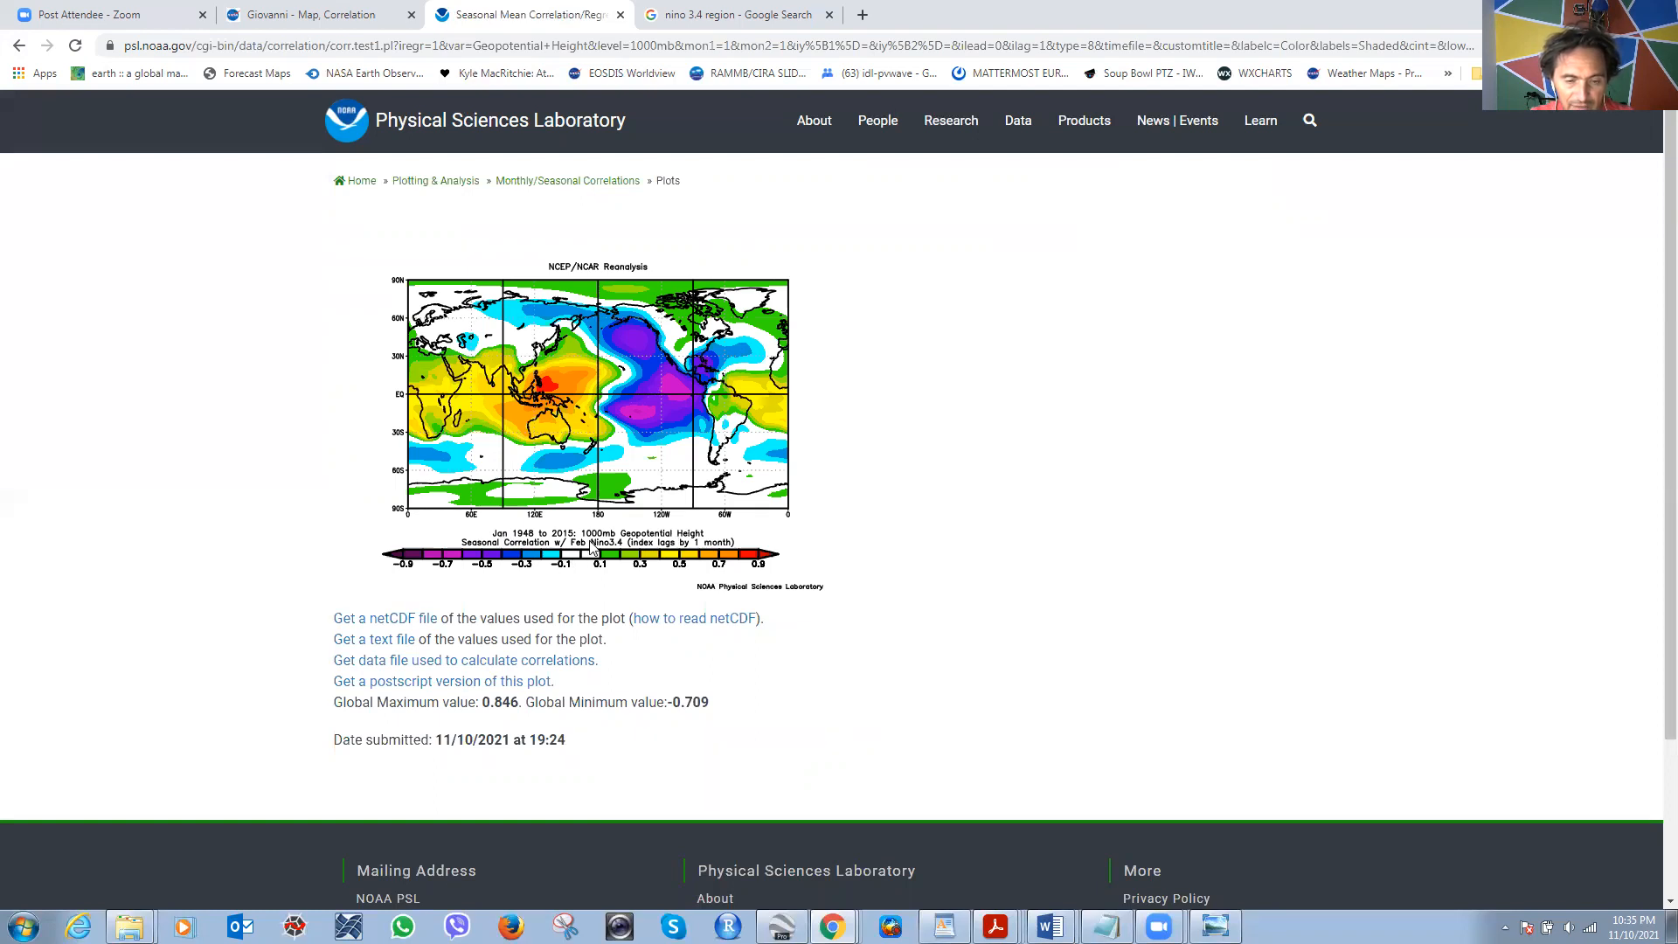
Go back to the form, set the lag of the correlating variable to 2, and create the plot.
click(20, 47)
drag(882, 361, 864, 360)
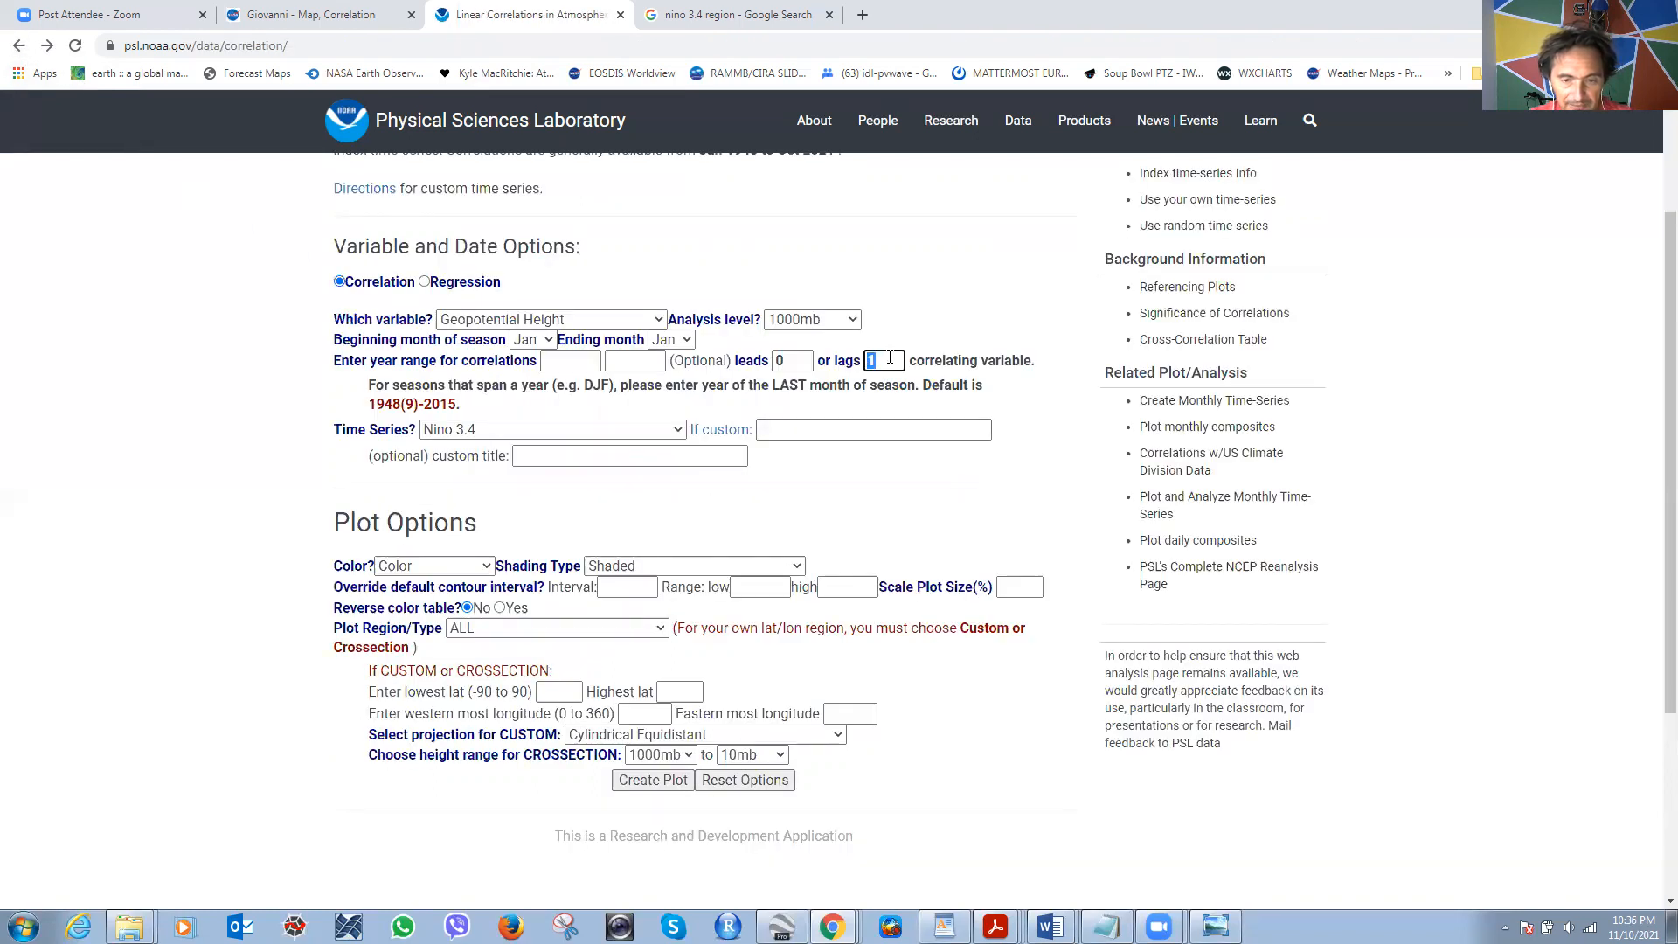
drag(912, 356, 1055, 364)
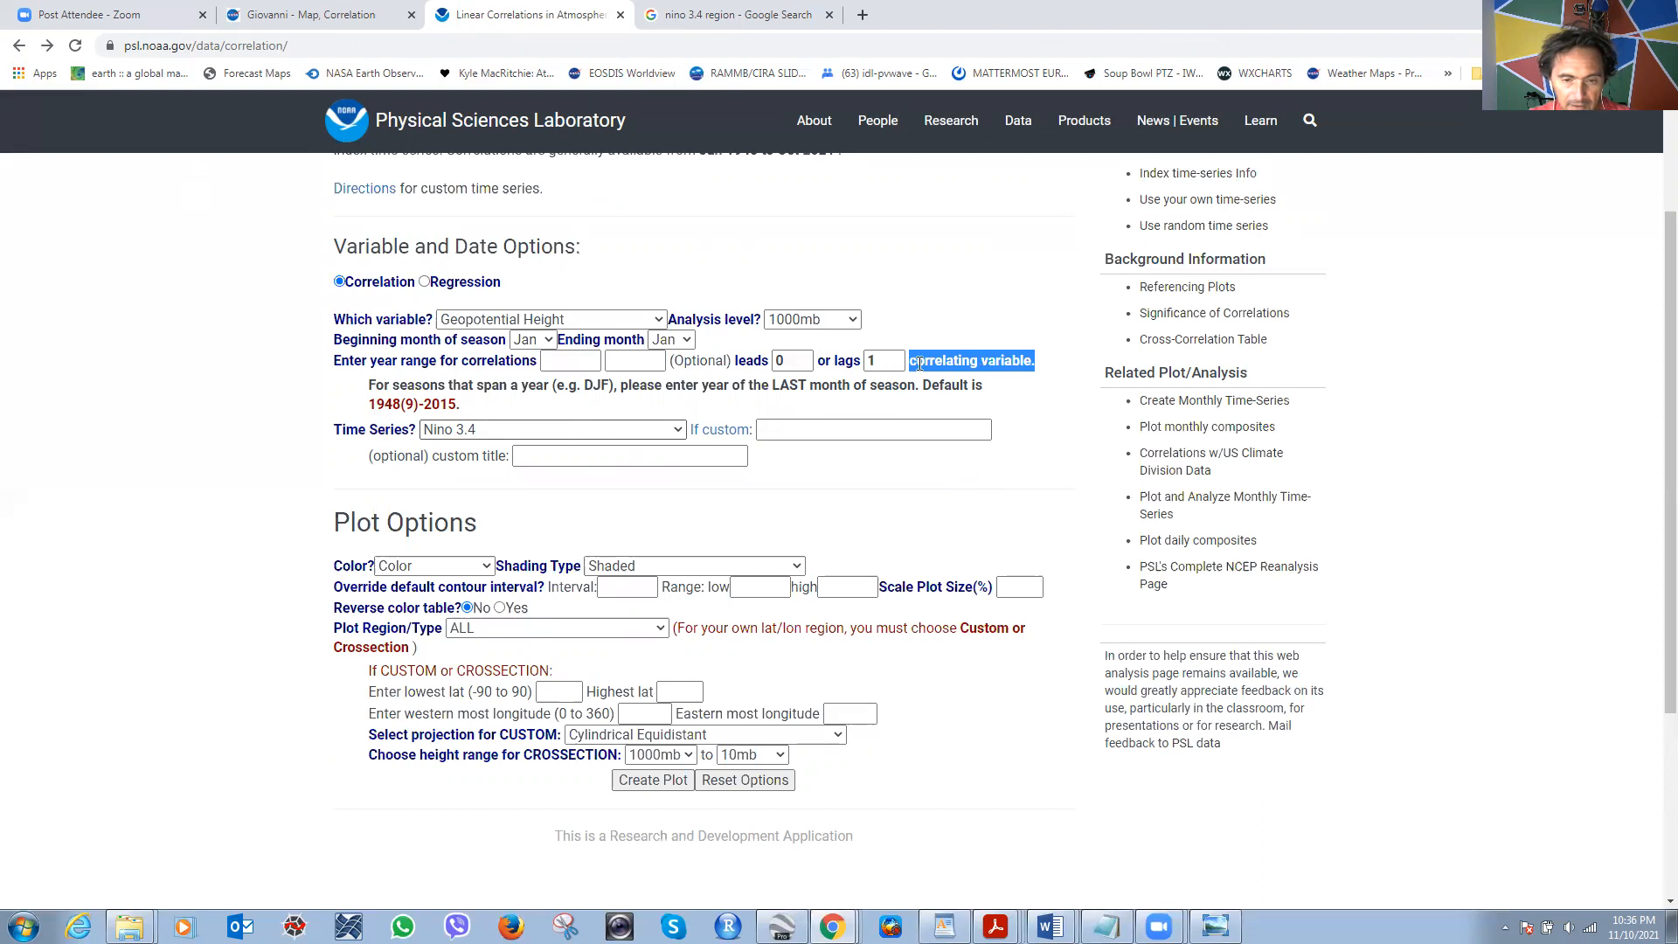
double_click(864, 360)
text(2)
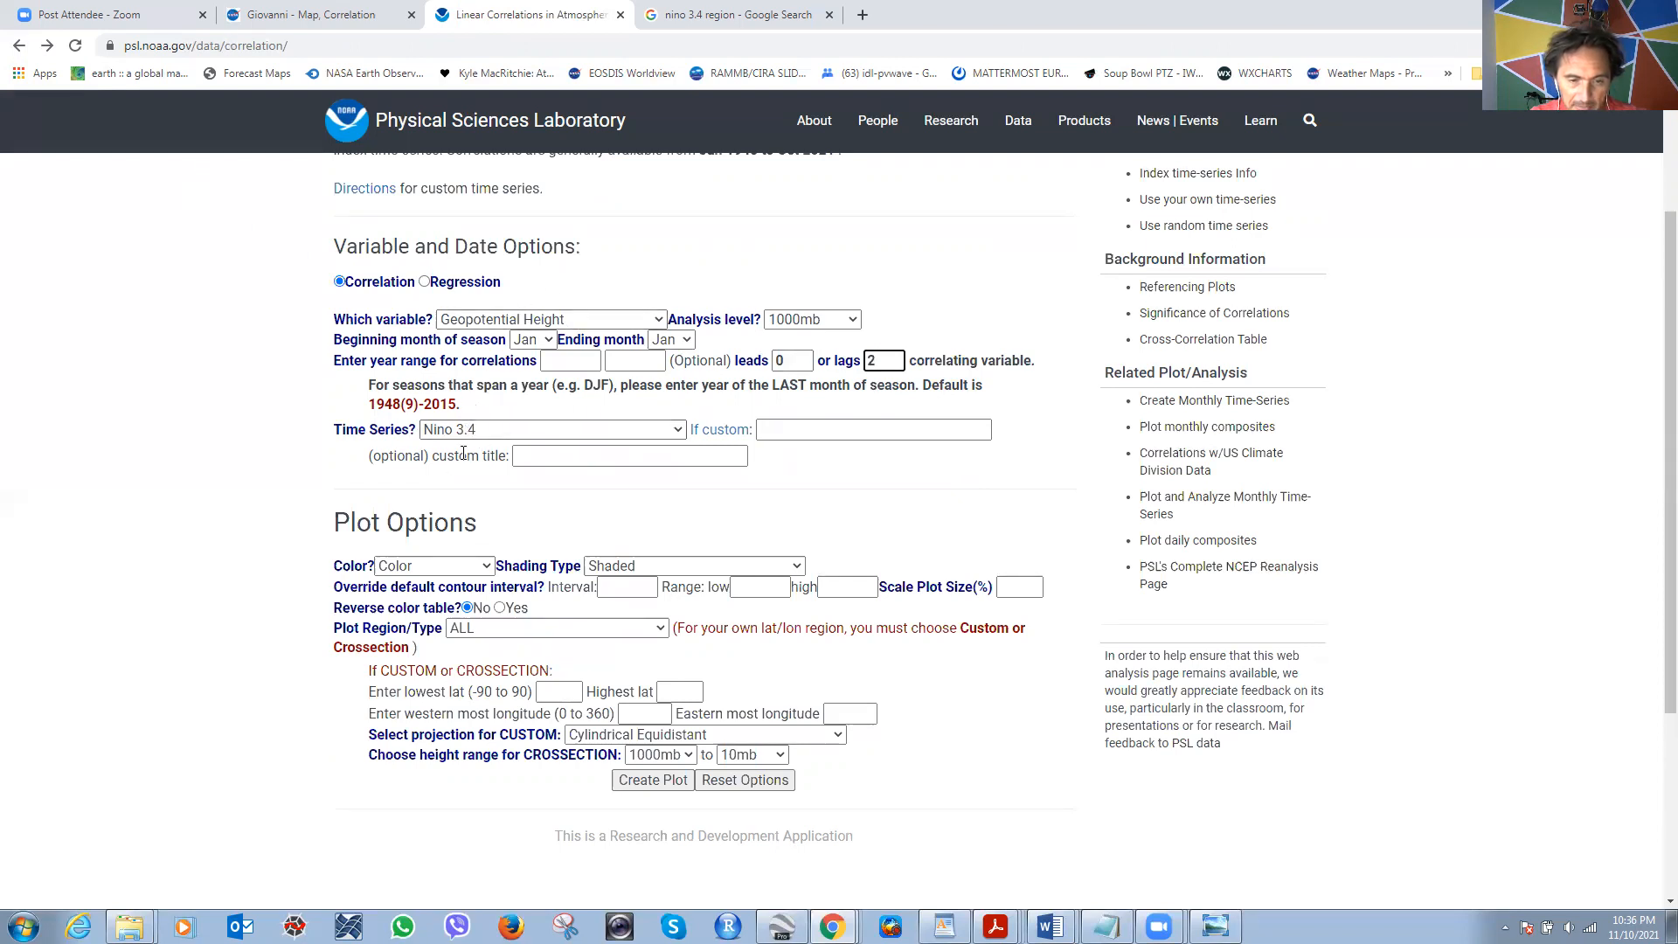
click(660, 785)
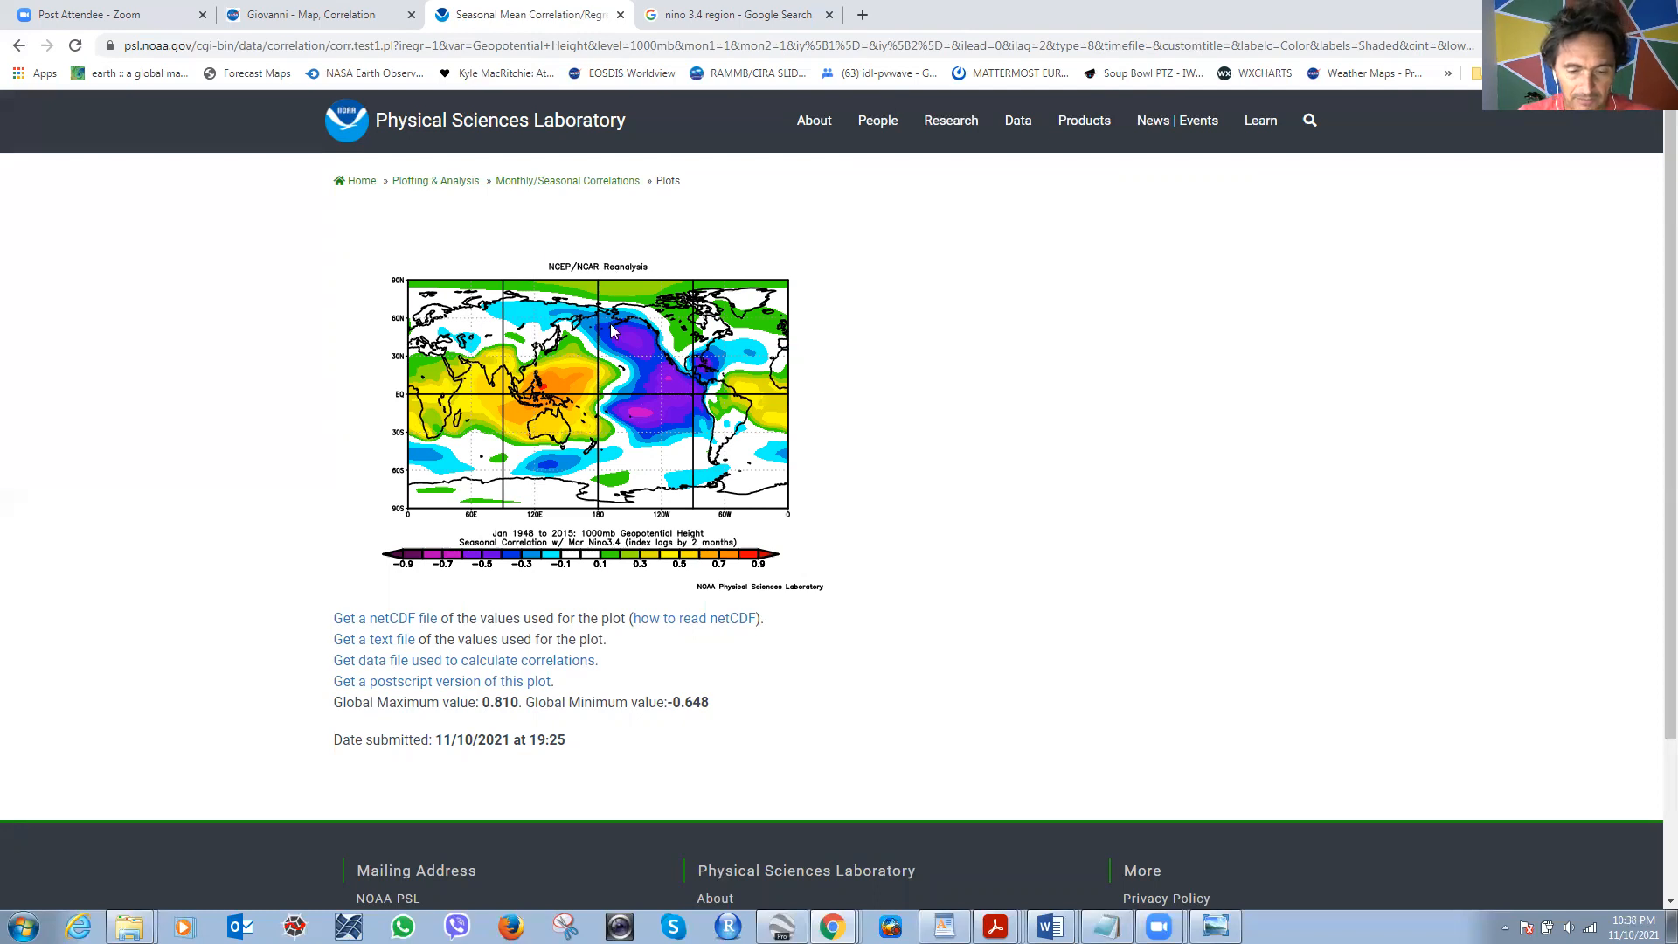
Download the postscript version of the lag-2 correlation plot, open the EPS file, and allow the site to download multiple files.
right_click(598, 385)
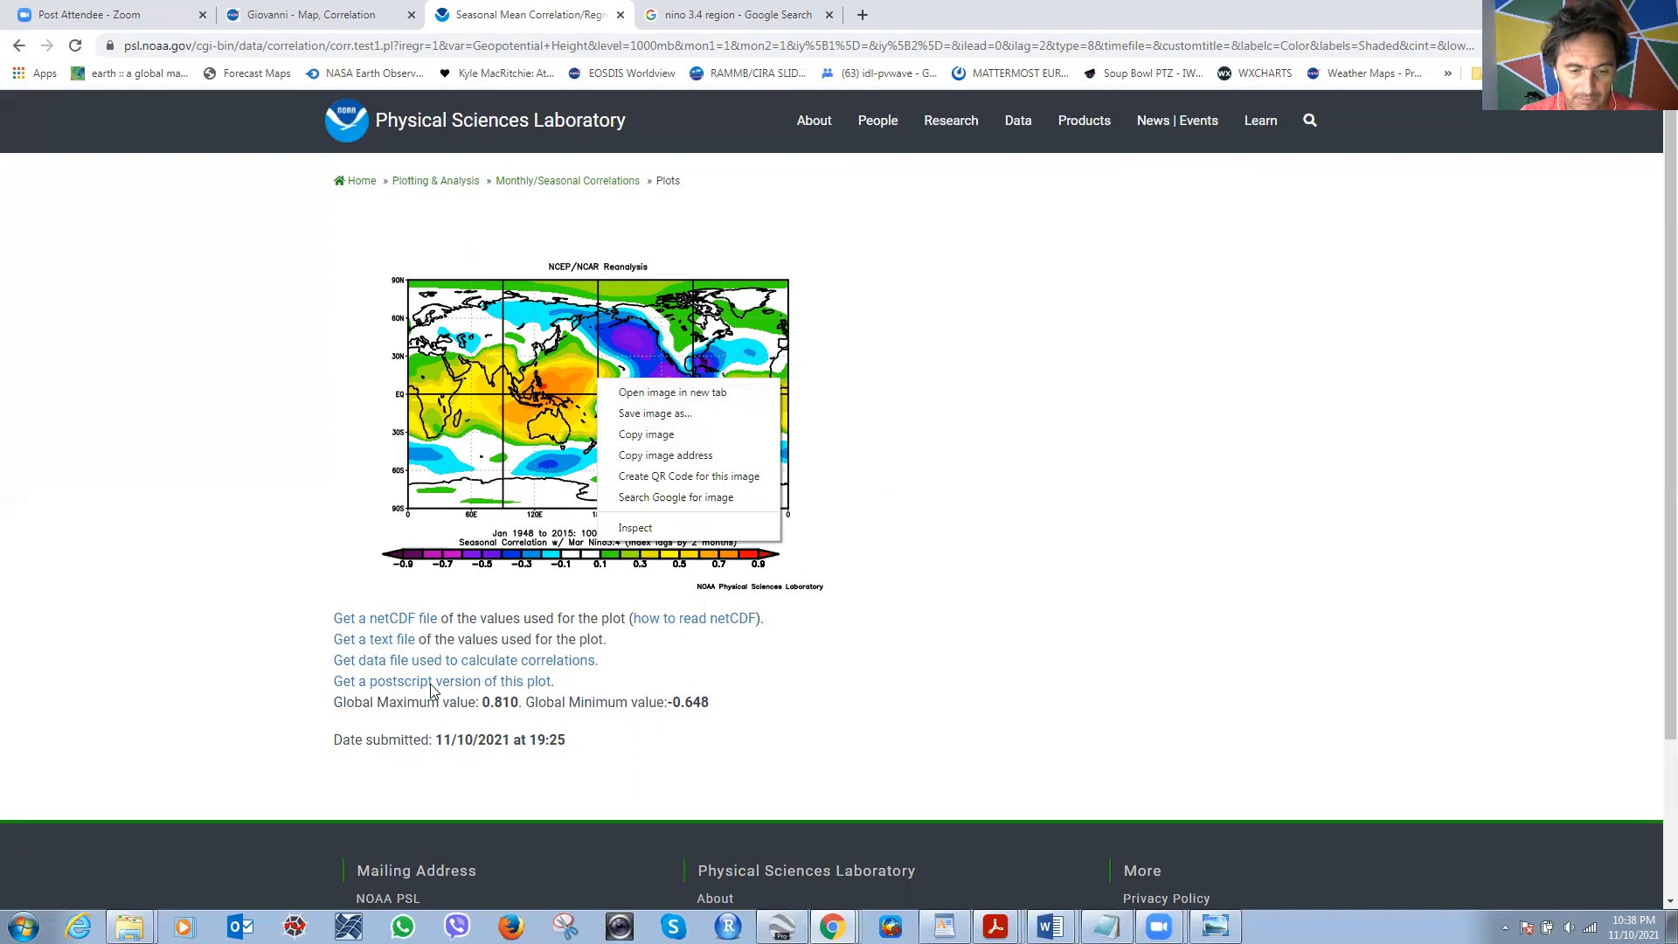
click(479, 688)
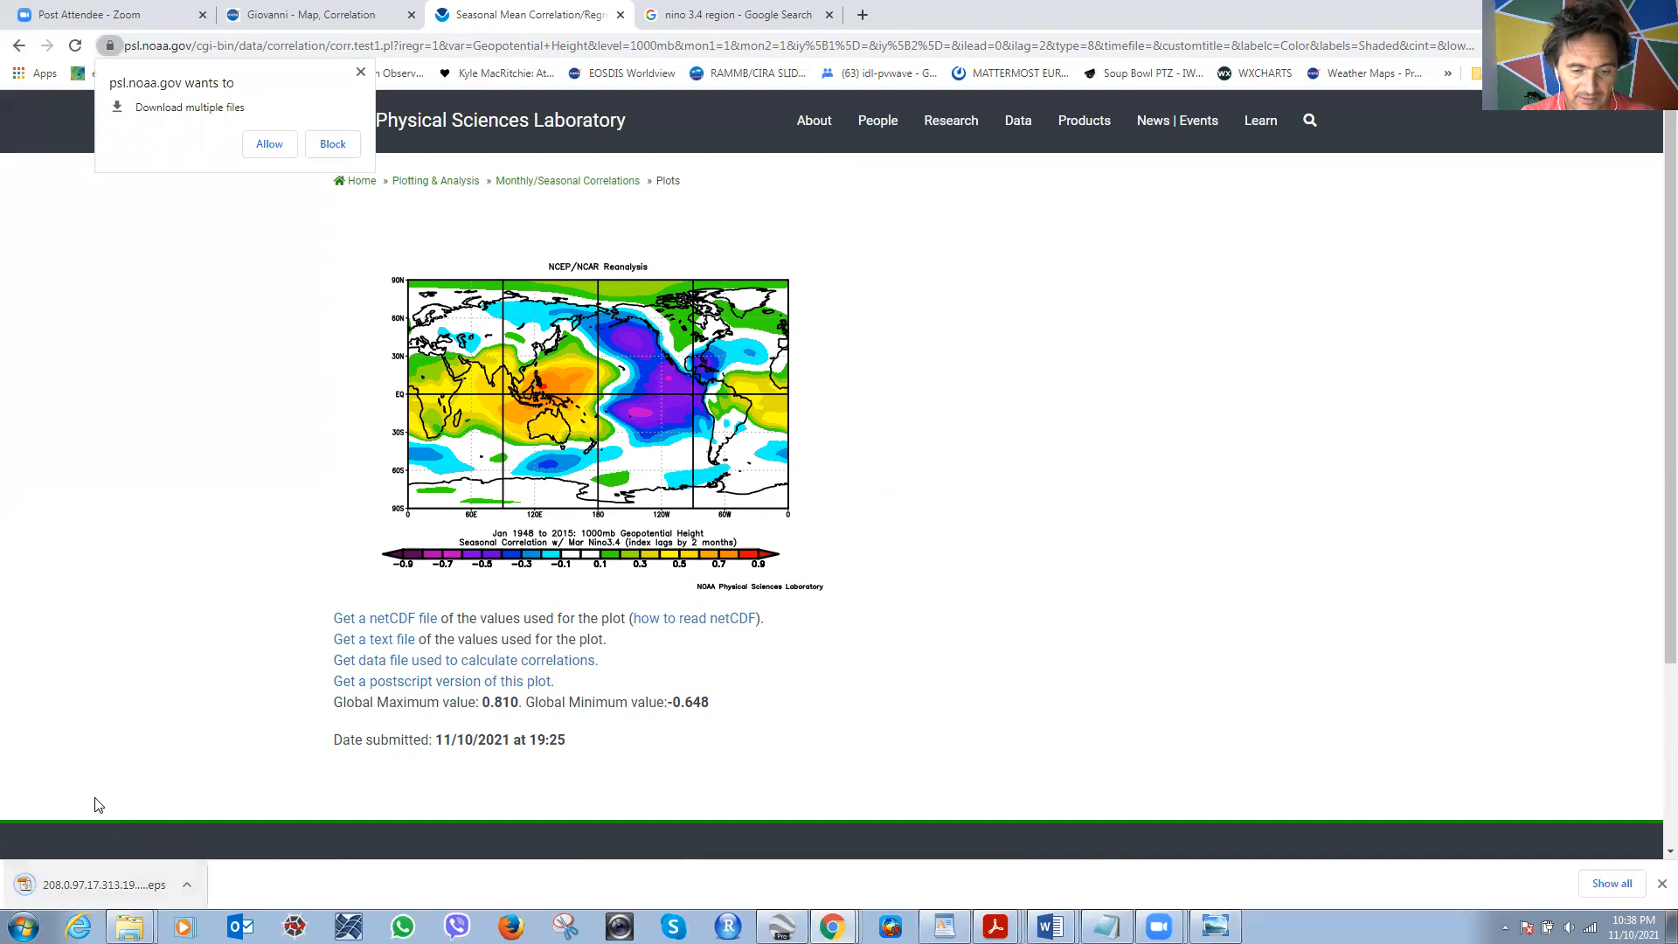
click(98, 886)
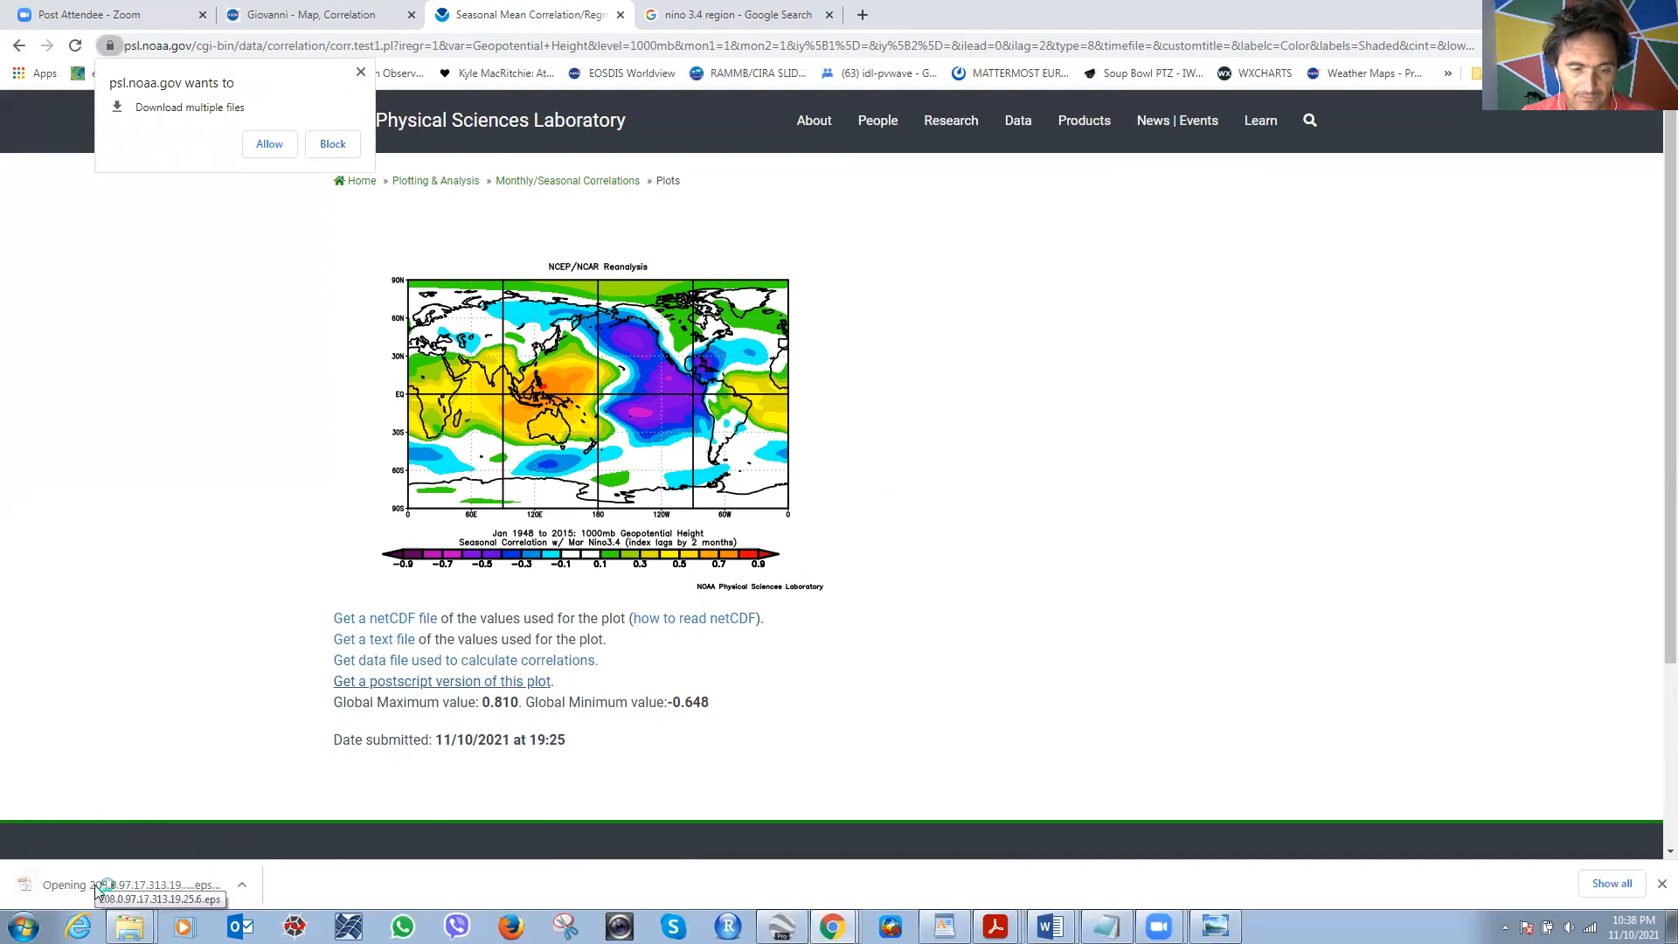
click(270, 144)
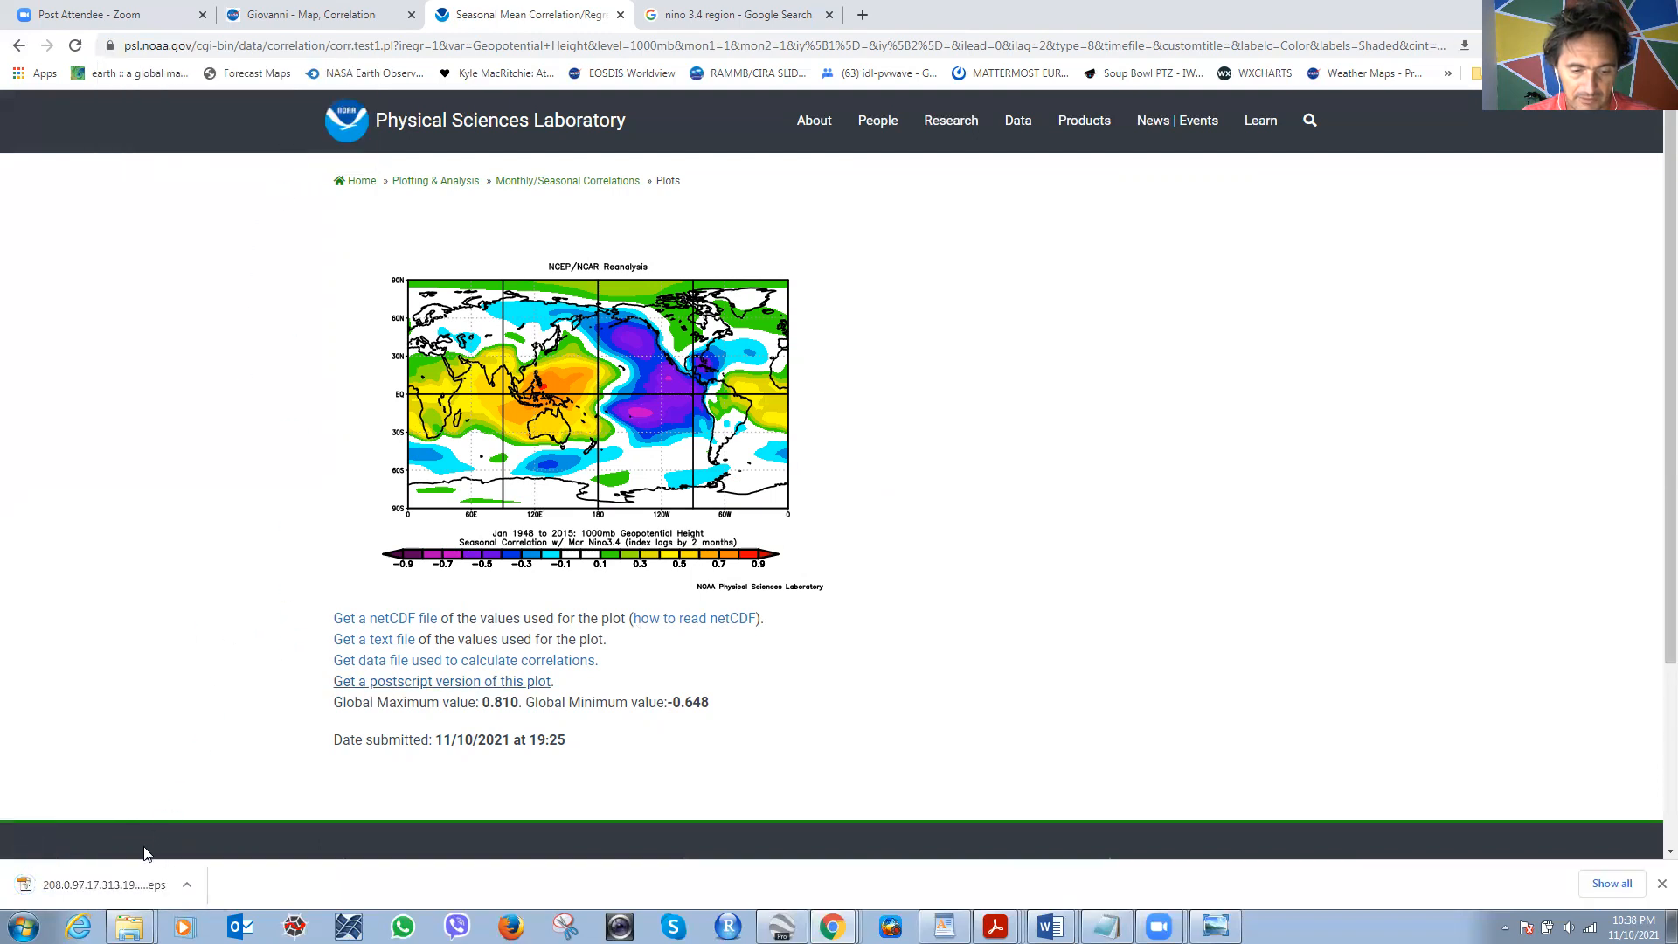